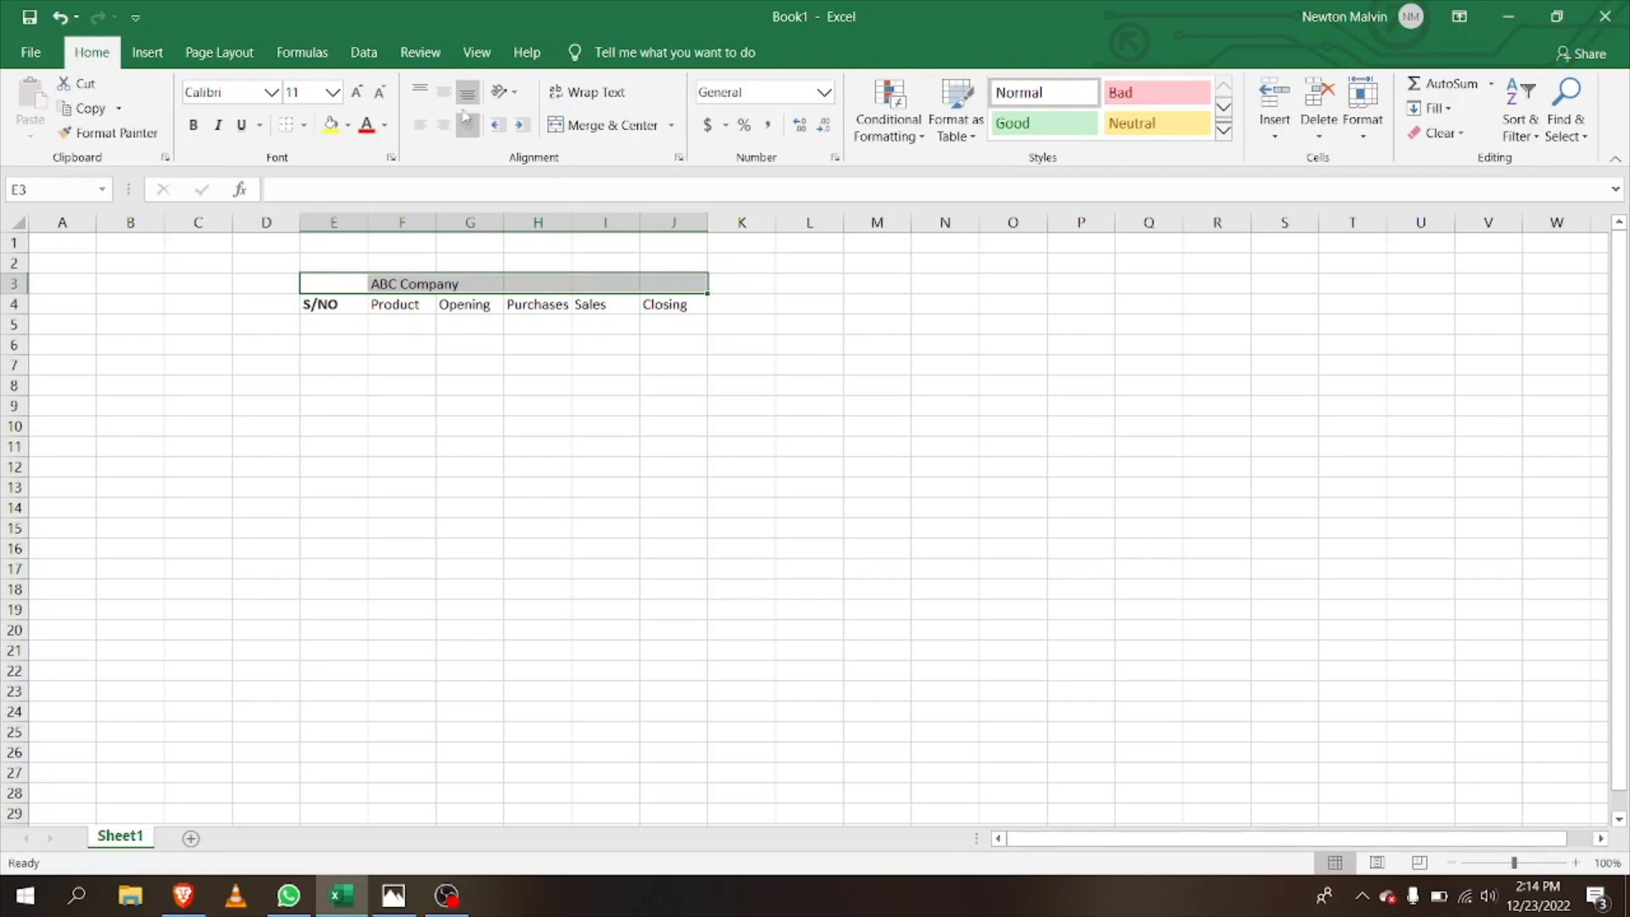
# Step: Merge and centre the ABC Company title across E3:J3 of the 1st Jan table
pyautogui.click(585, 124)
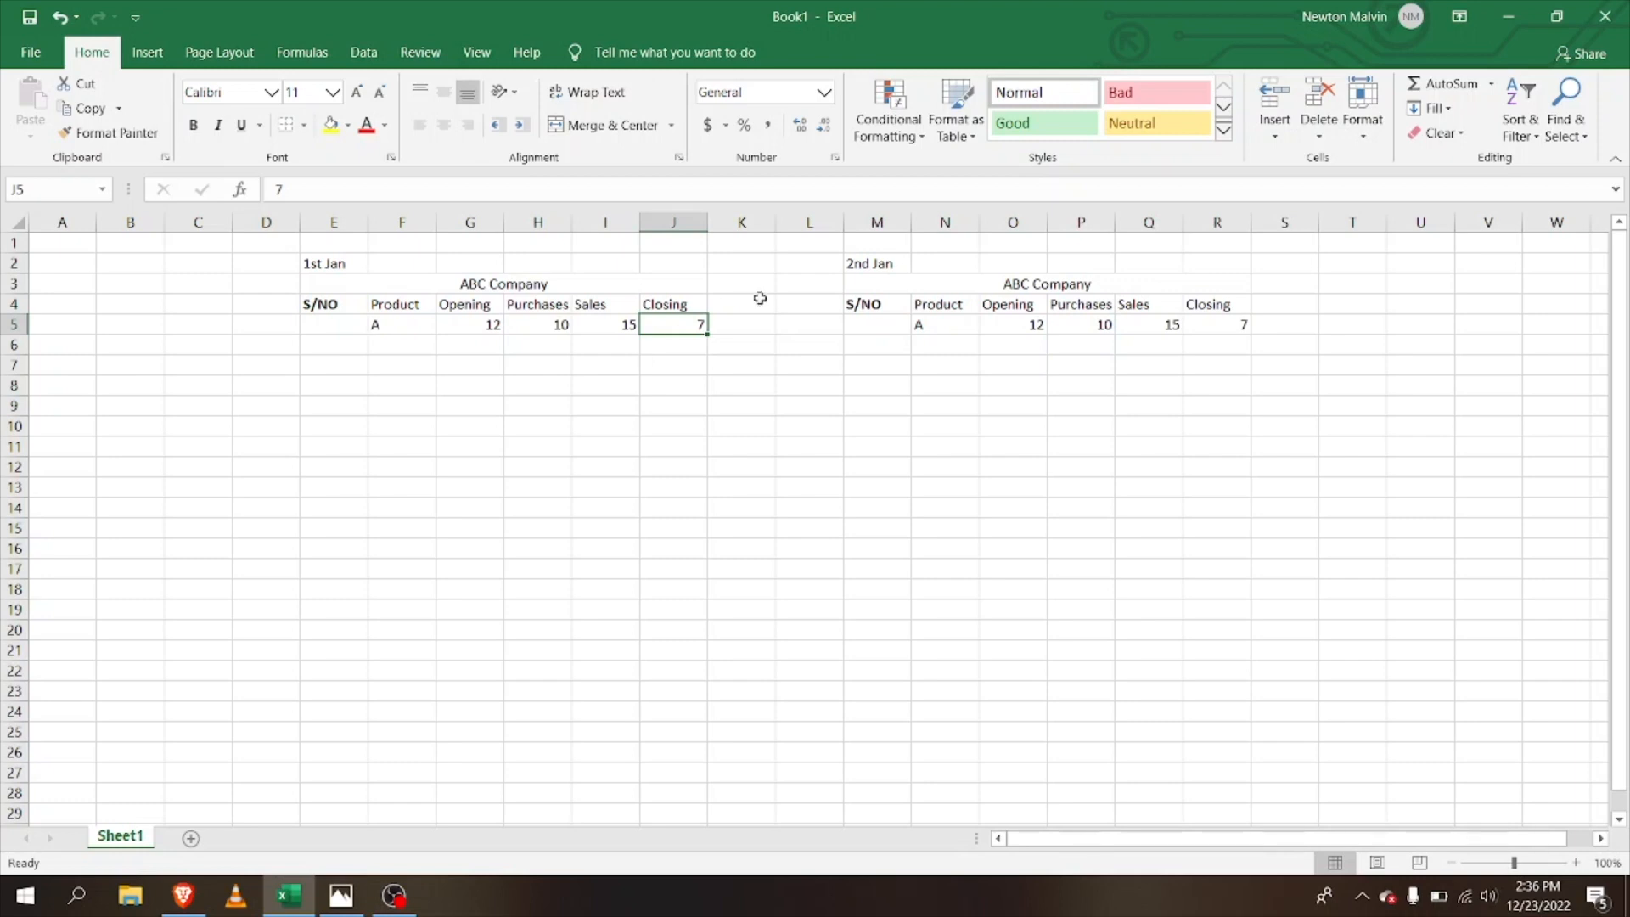
# Step: Copy the Closing value 7 from J5 and paste it into O5, replacing 12
pyautogui.rightClick(677, 325)
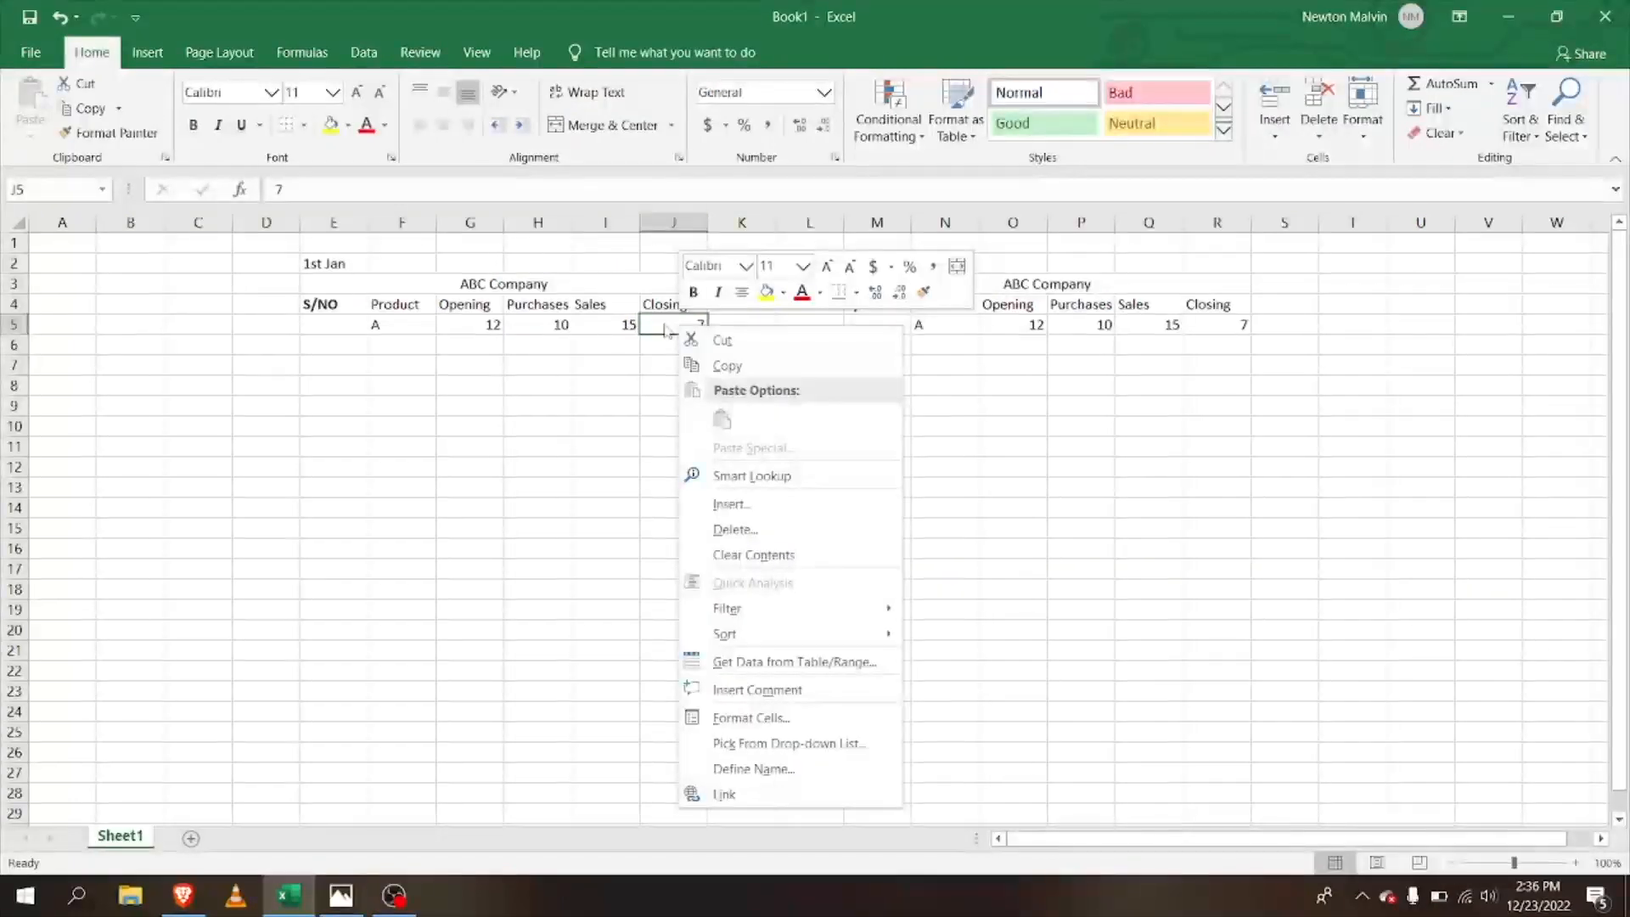
pyautogui.click(664, 323)
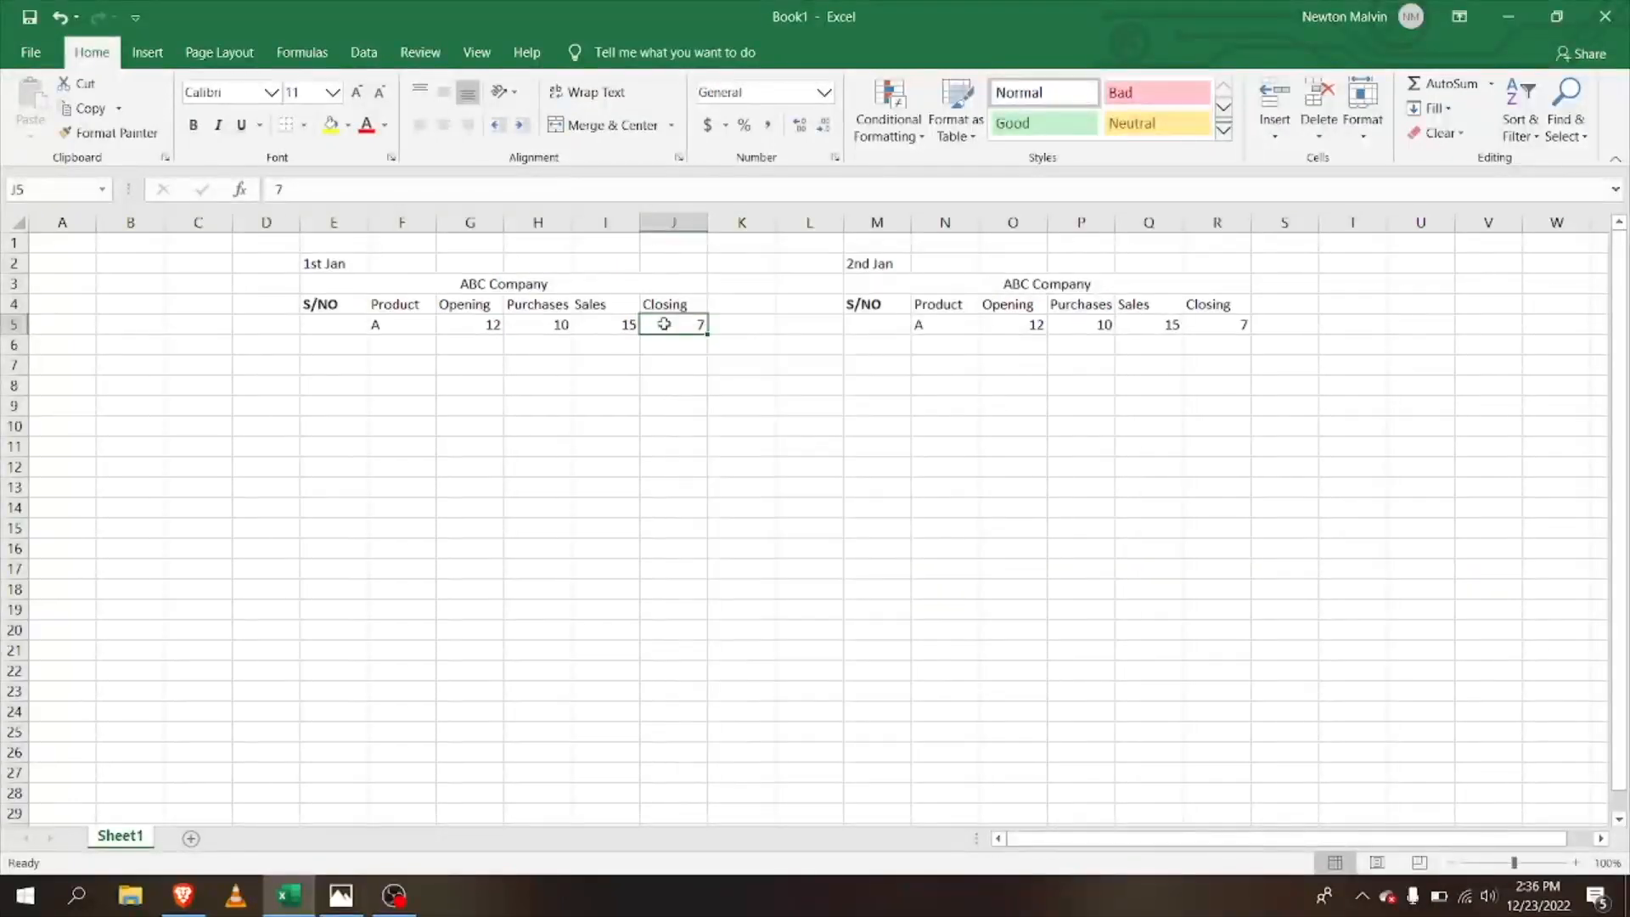
pyautogui.click(1014, 320)
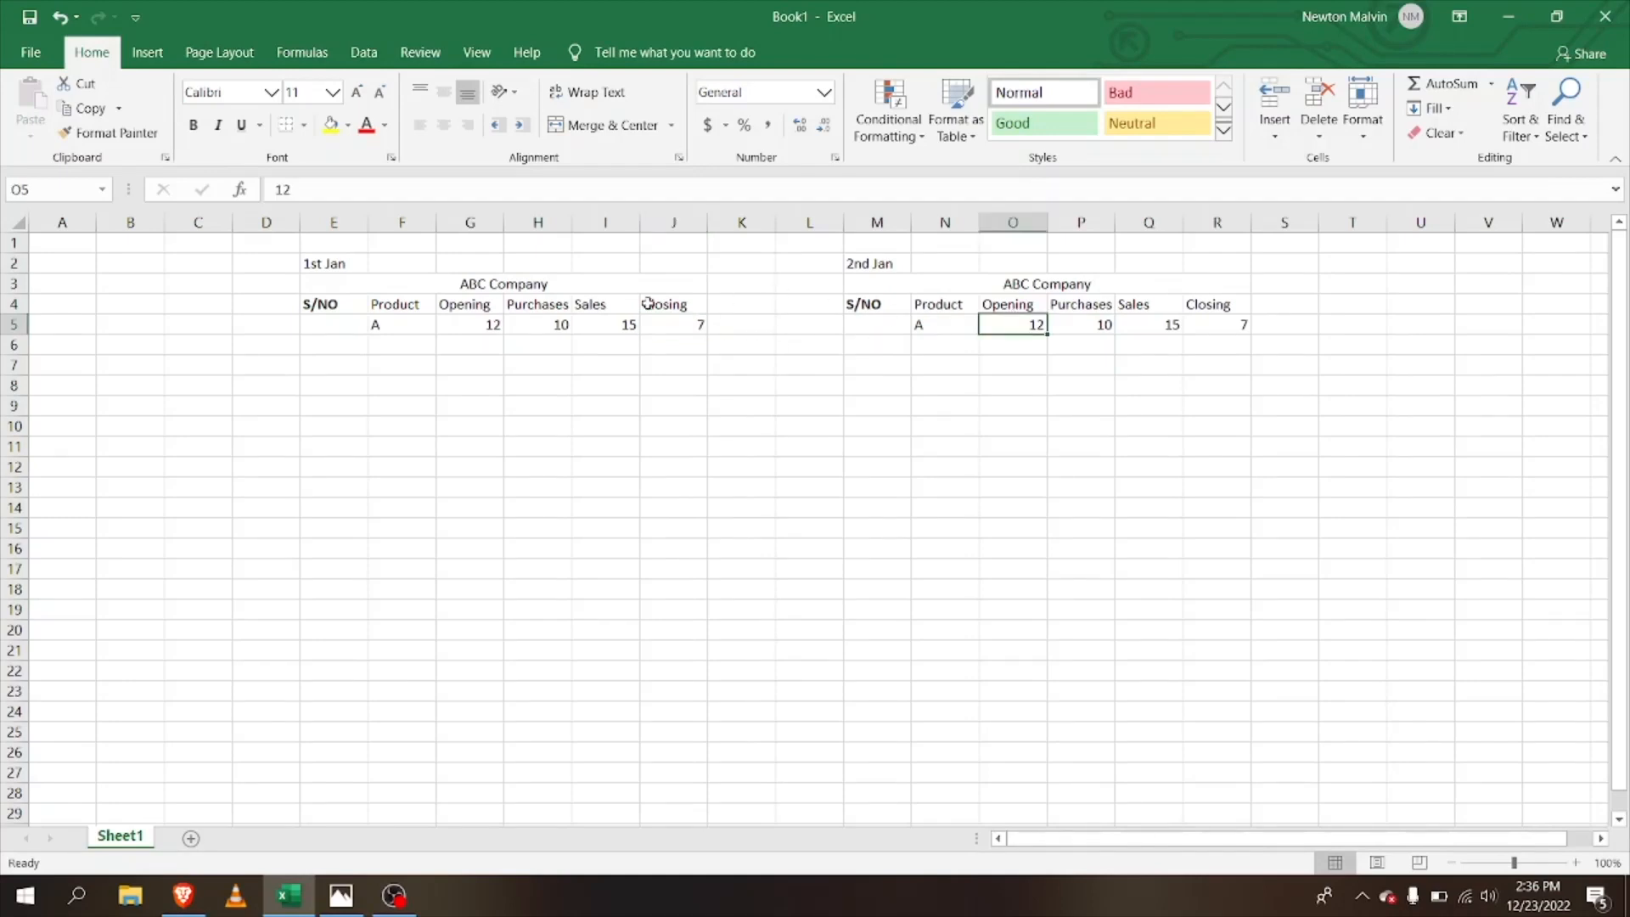
pyautogui.click(683, 331)
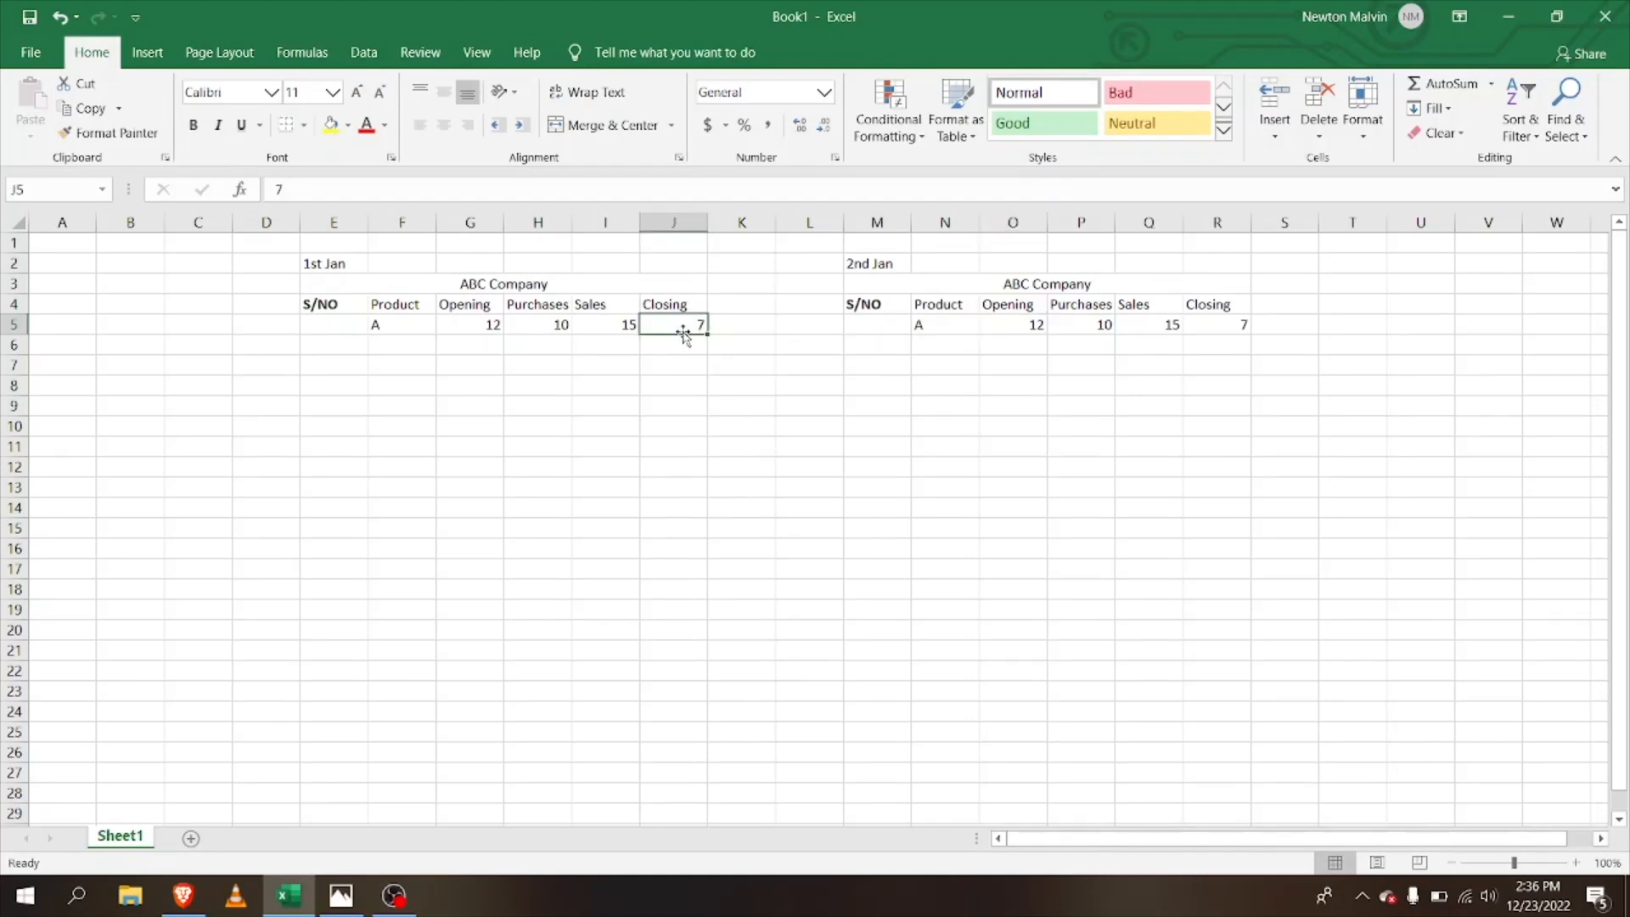
pyautogui.click(1002, 320)
pyautogui.click(666, 320)
pyautogui.rightClick(666, 320)
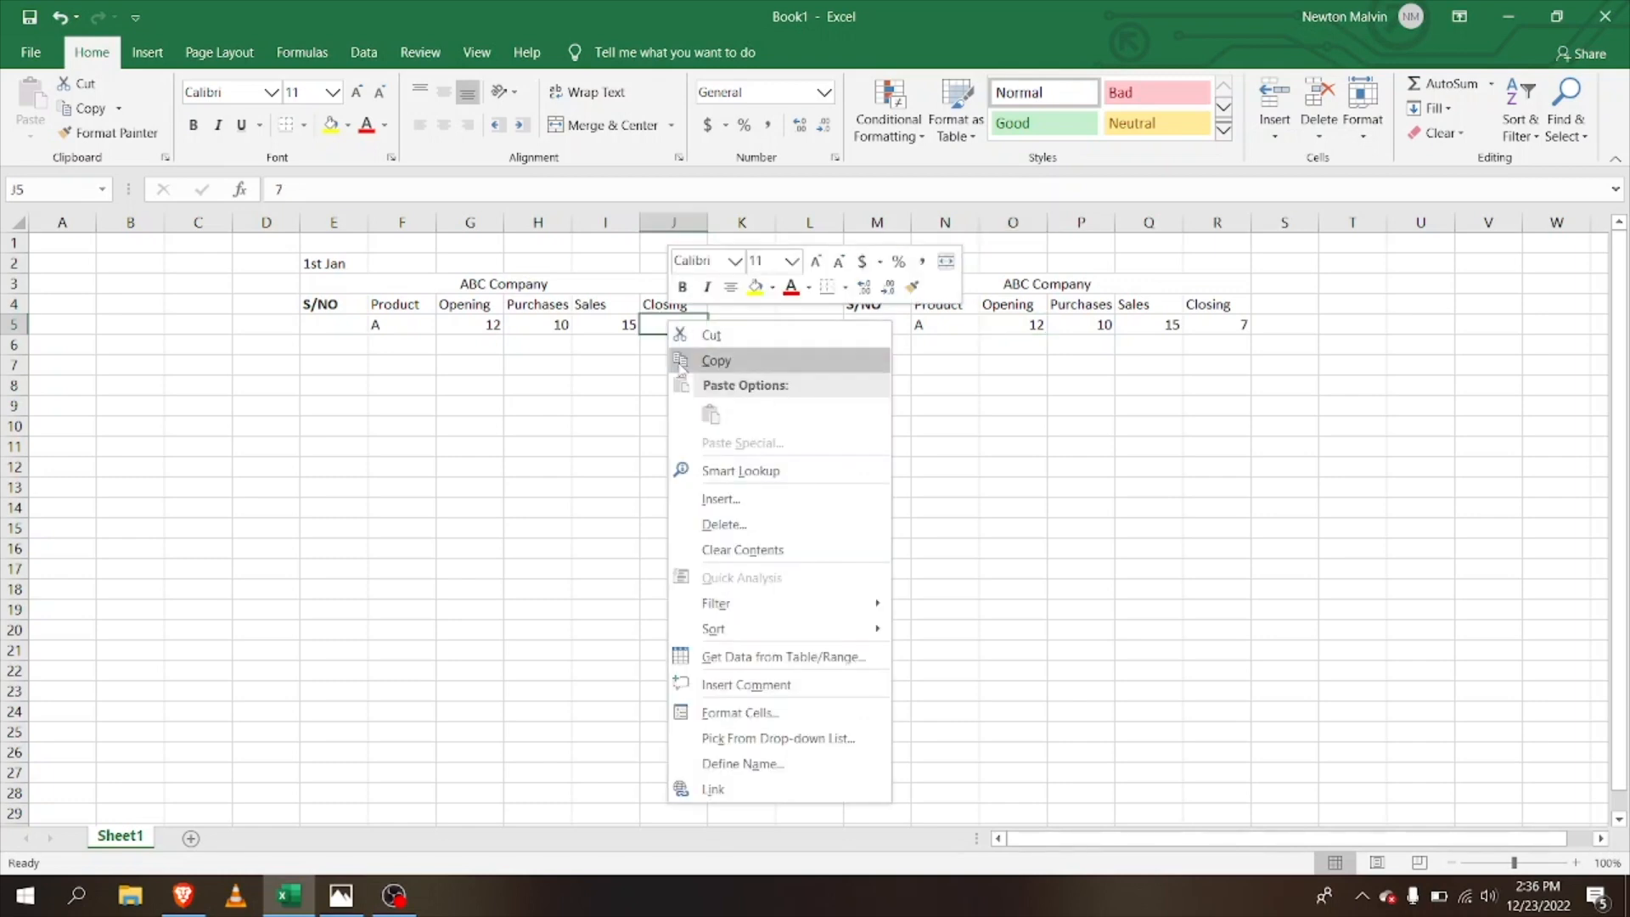
pyautogui.click(681, 363)
pyautogui.click(1027, 328)
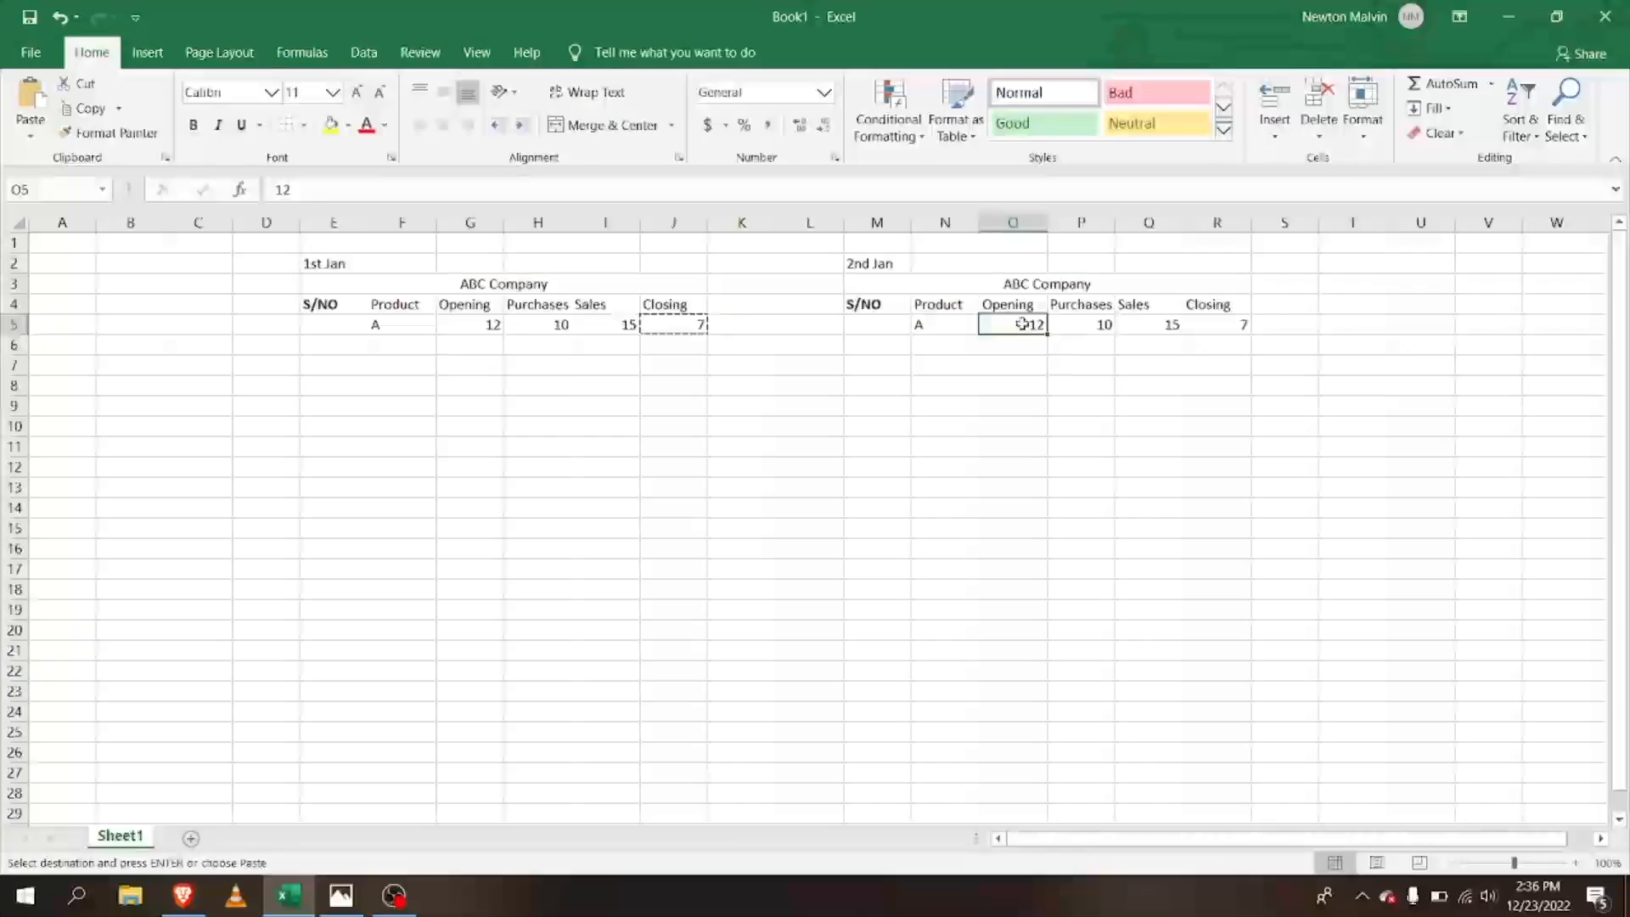
pyautogui.rightClick(1025, 332)
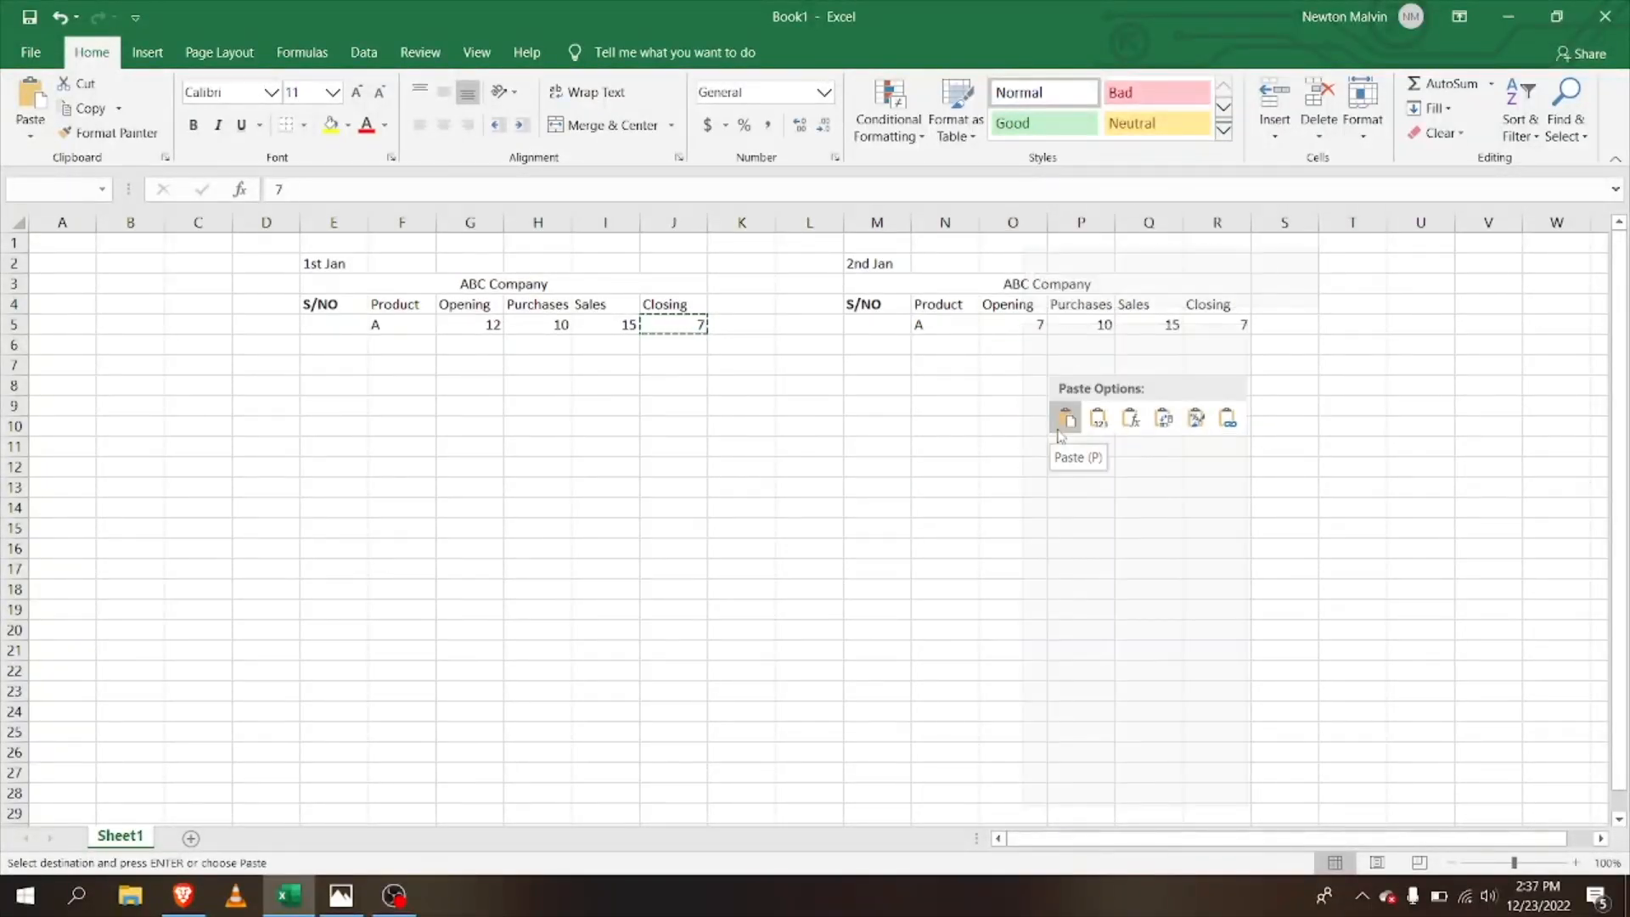
pyautogui.click(1062, 419)
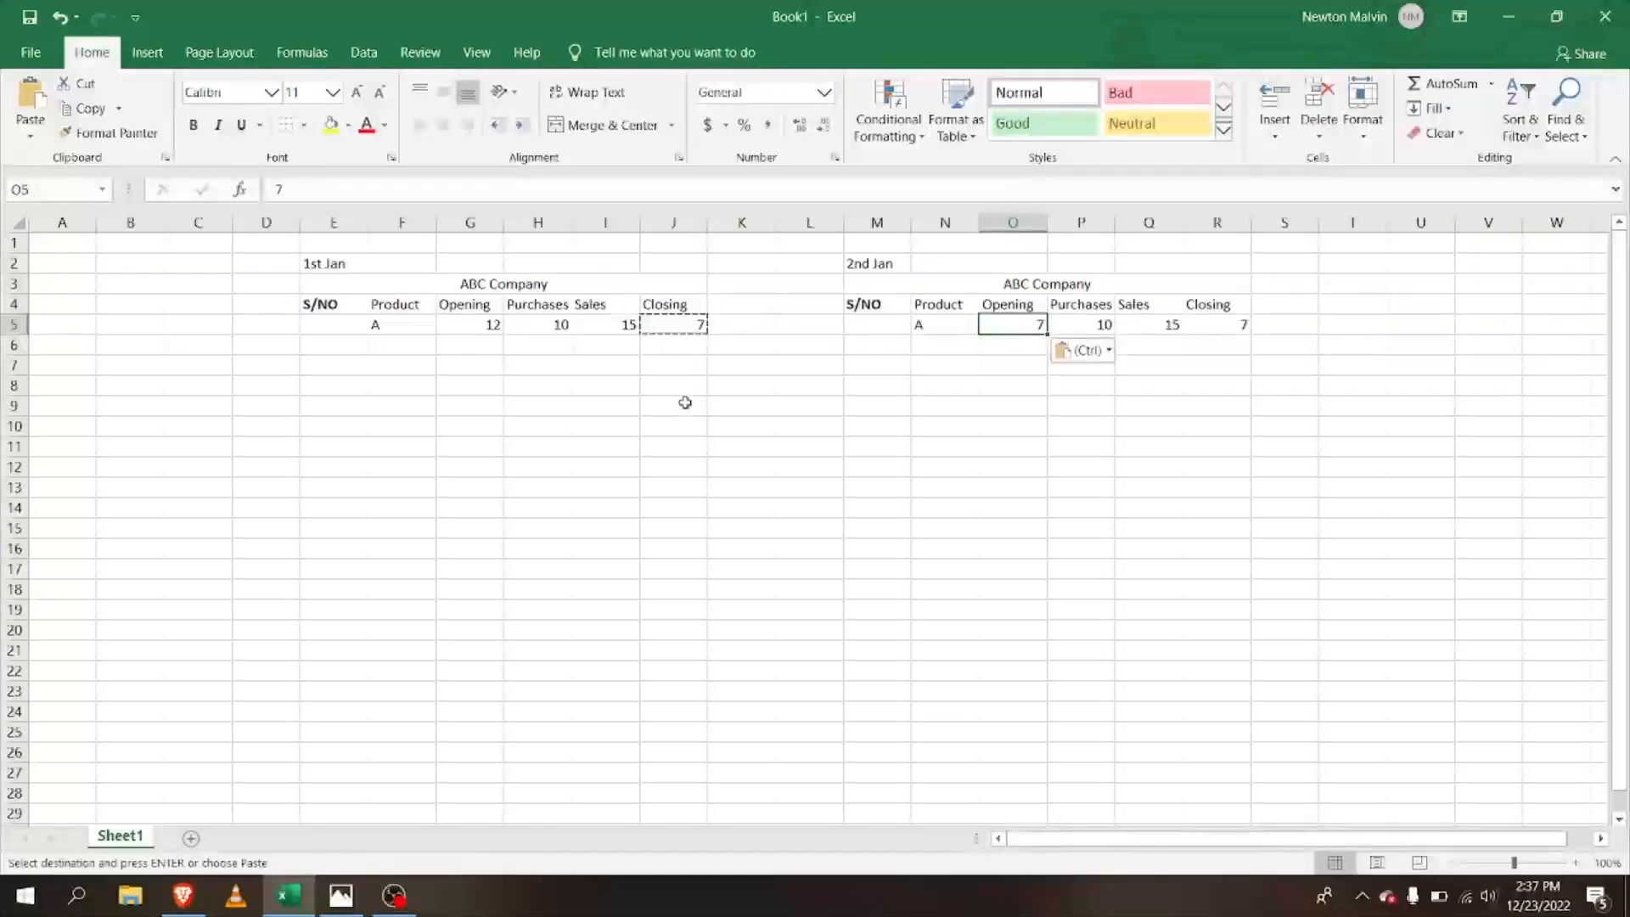
# Step: Copy the Closing column J5:J13 ready to paste at O5
pyautogui.click(688, 327)
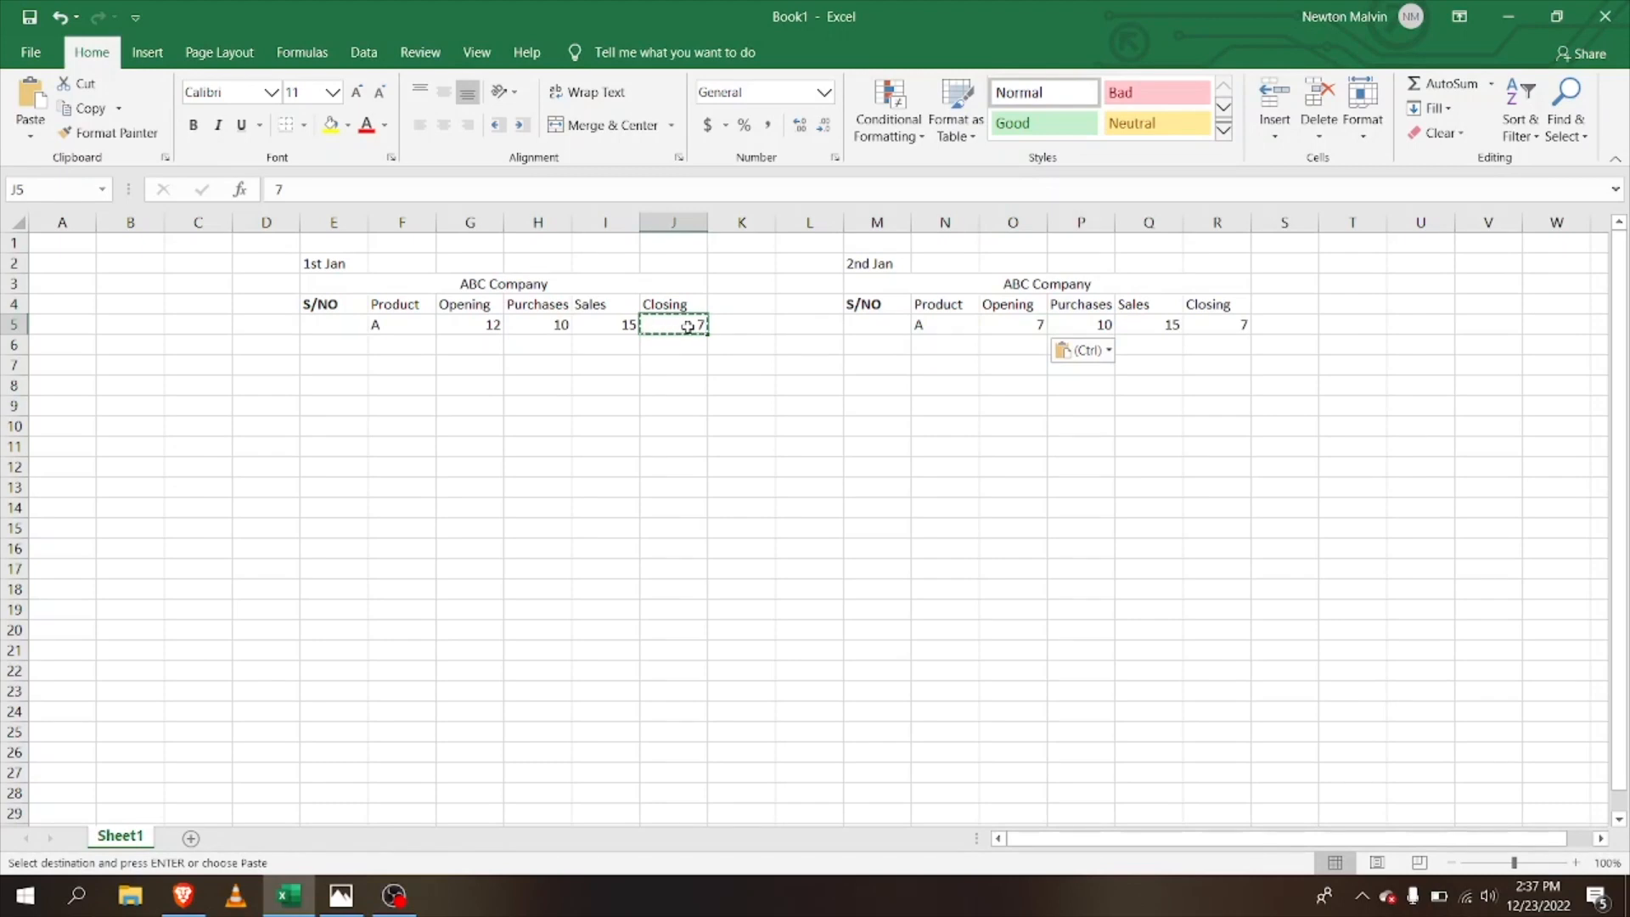
pyautogui.moveTo(687, 326); pyautogui.dragTo(688, 489)
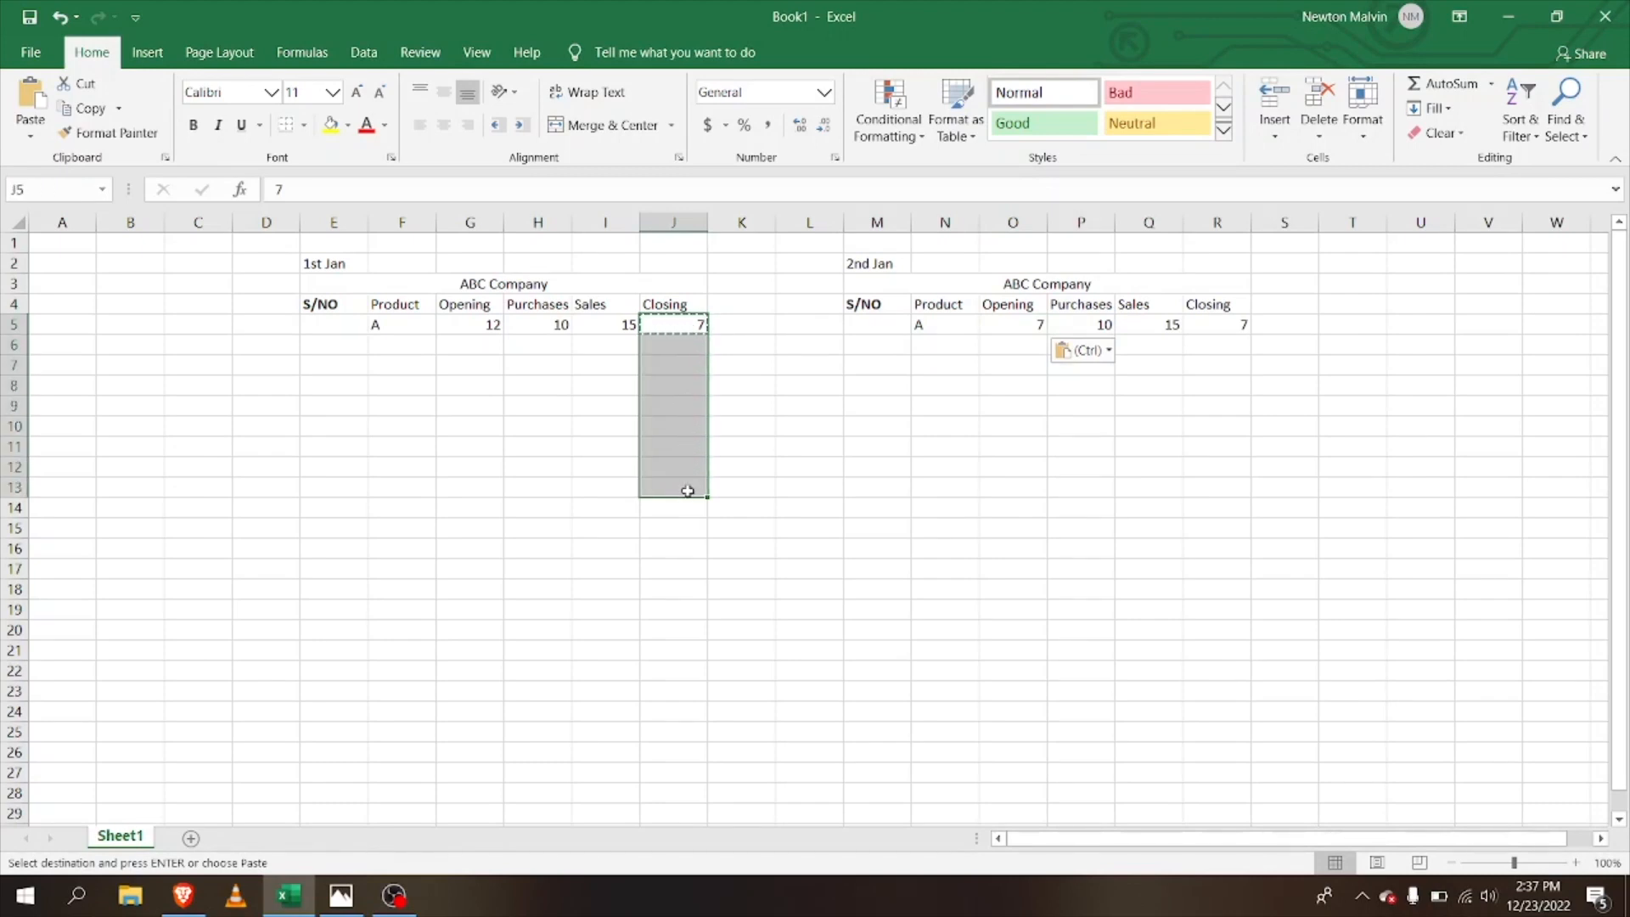
pyautogui.rightClick(678, 385)
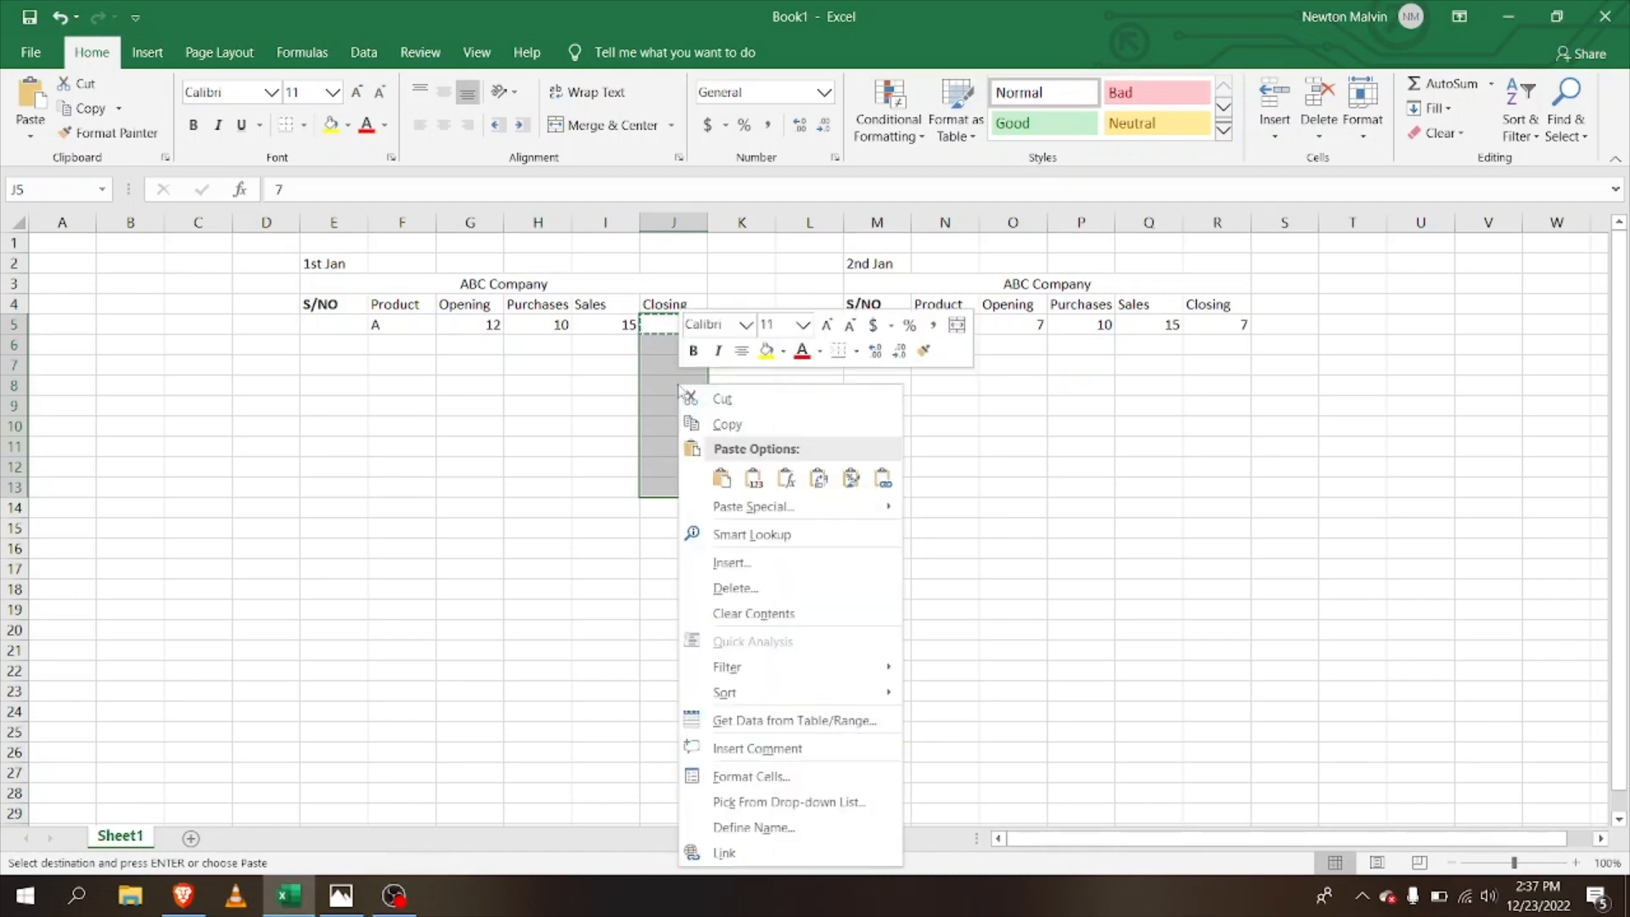
pyautogui.click(726, 424)
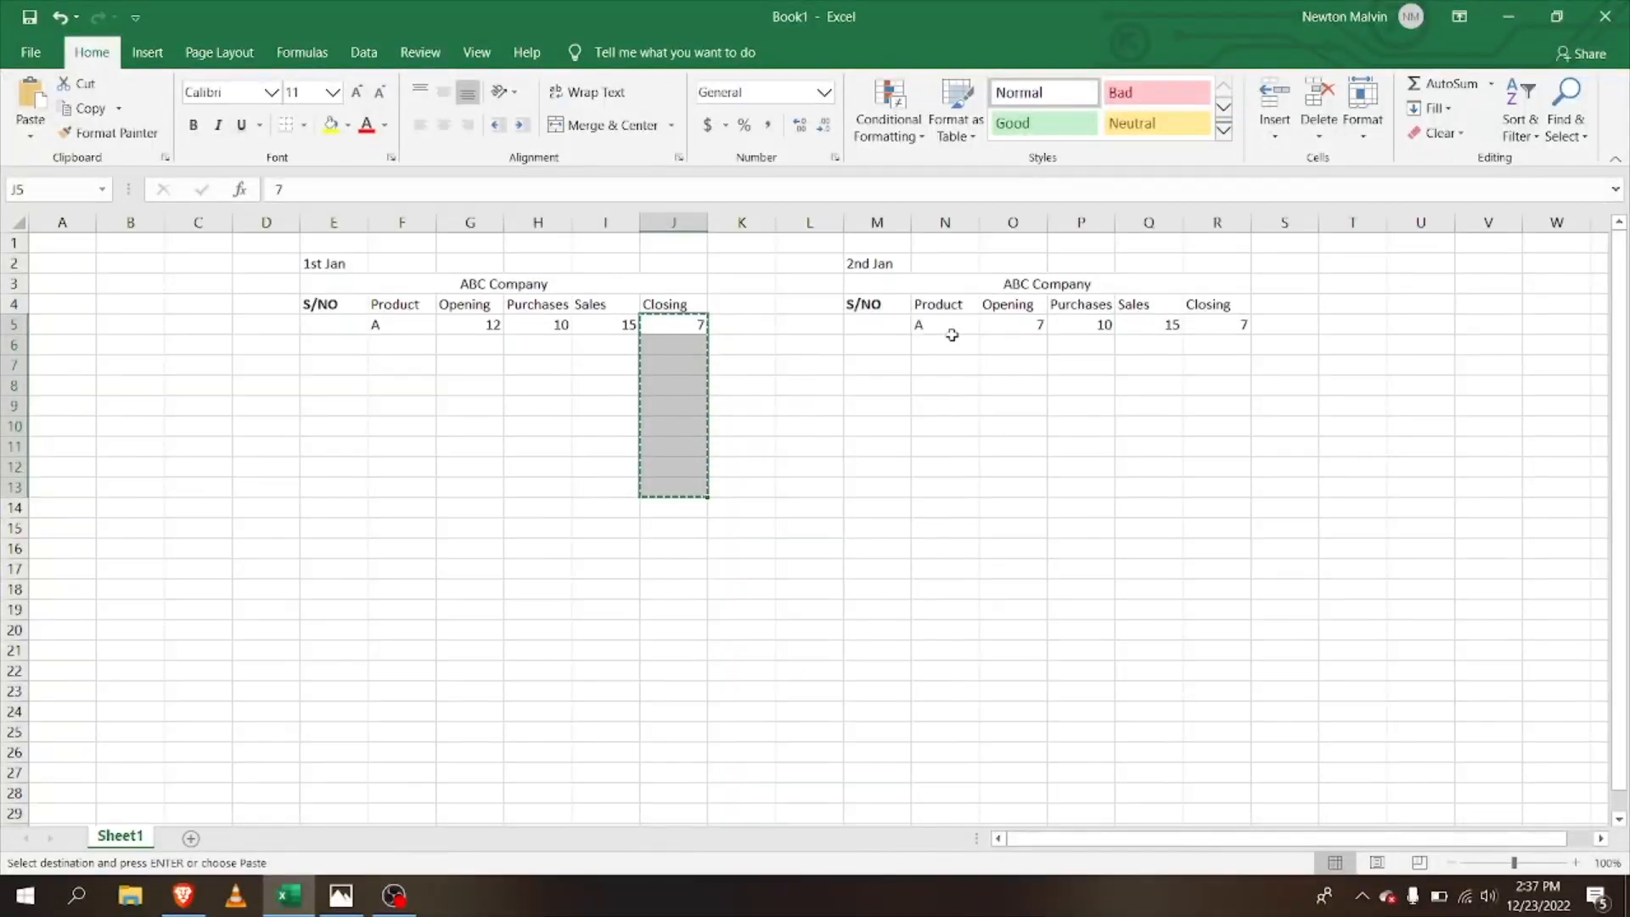
pyautogui.click(1025, 331)
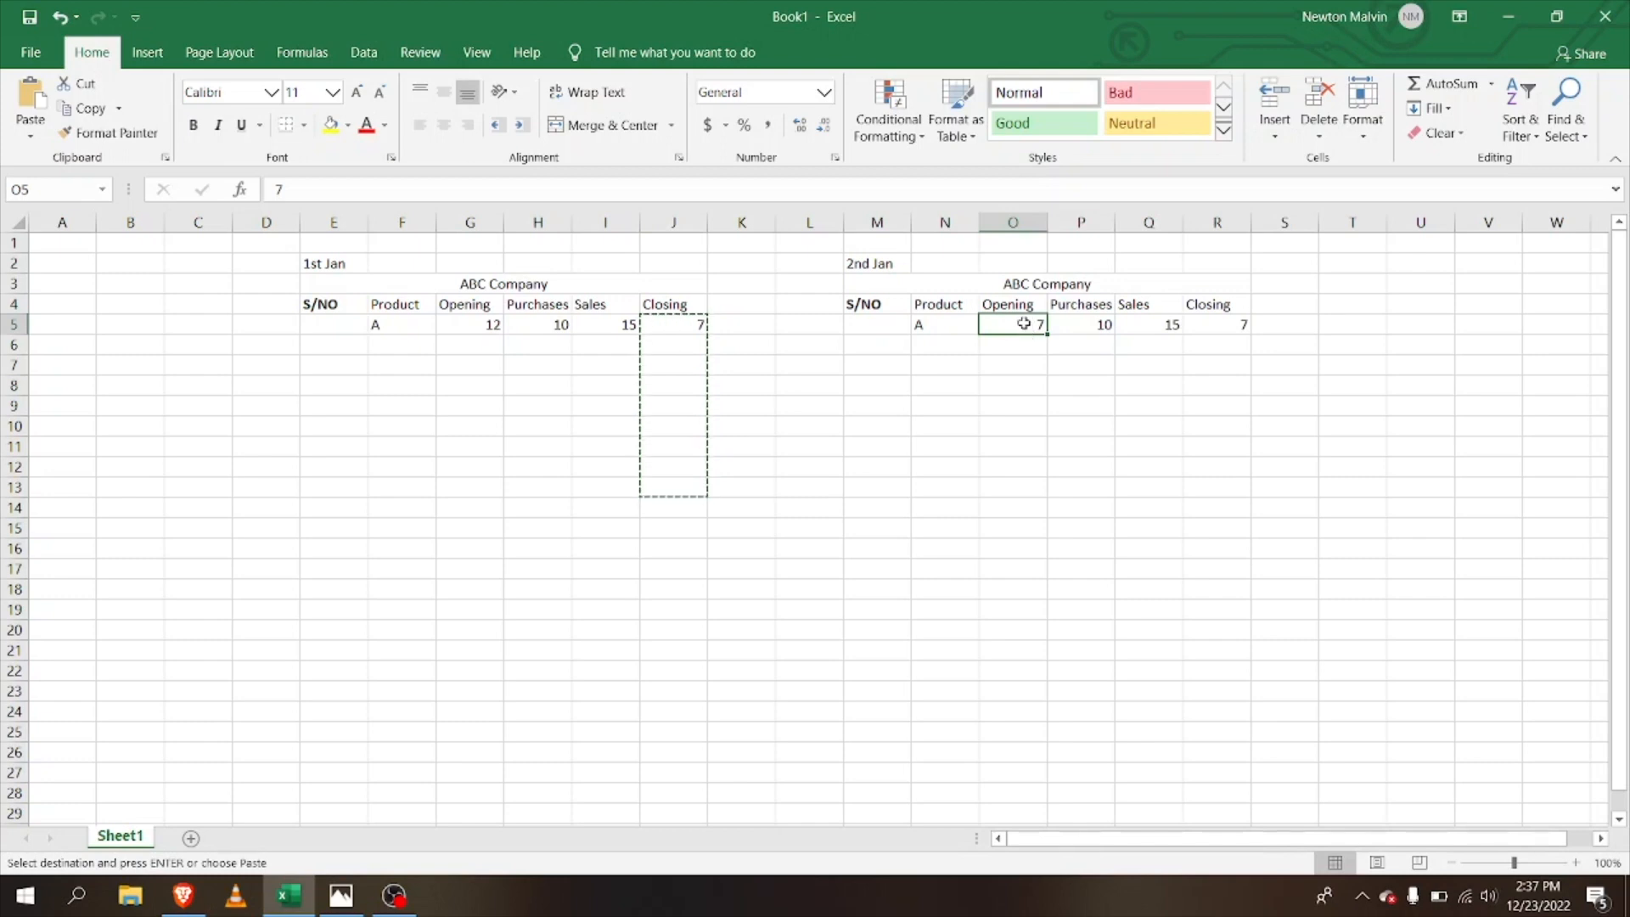
pyautogui.rightClick(1024, 323)
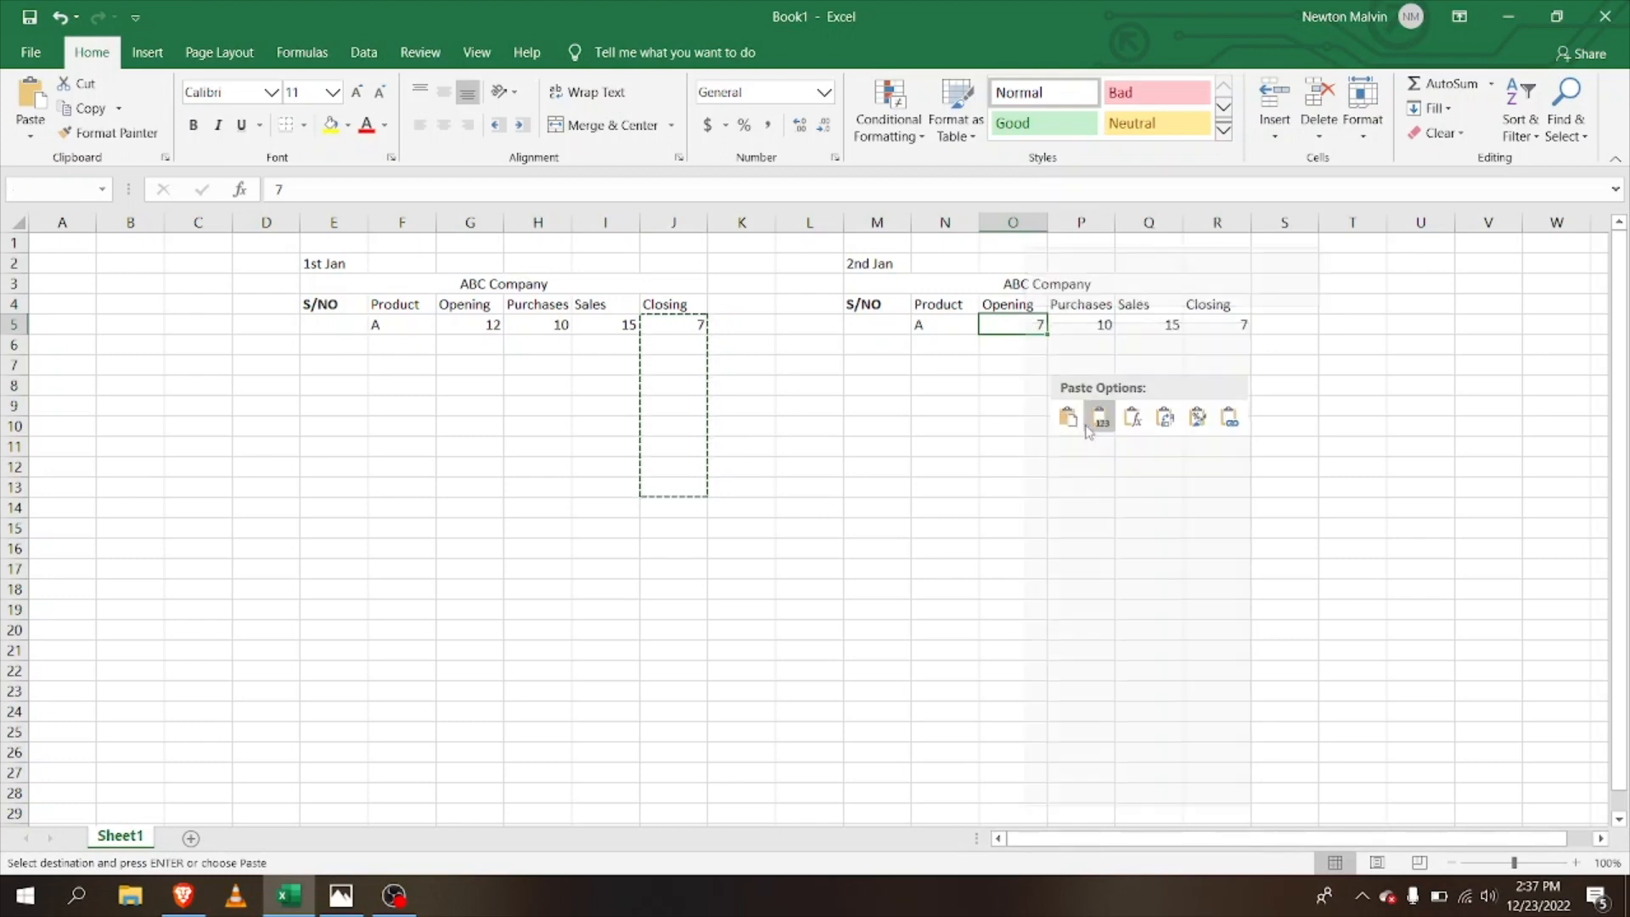
# Step: Paste Special the copied Closing figures into O5 as Values only
pyautogui.click(1074, 446)
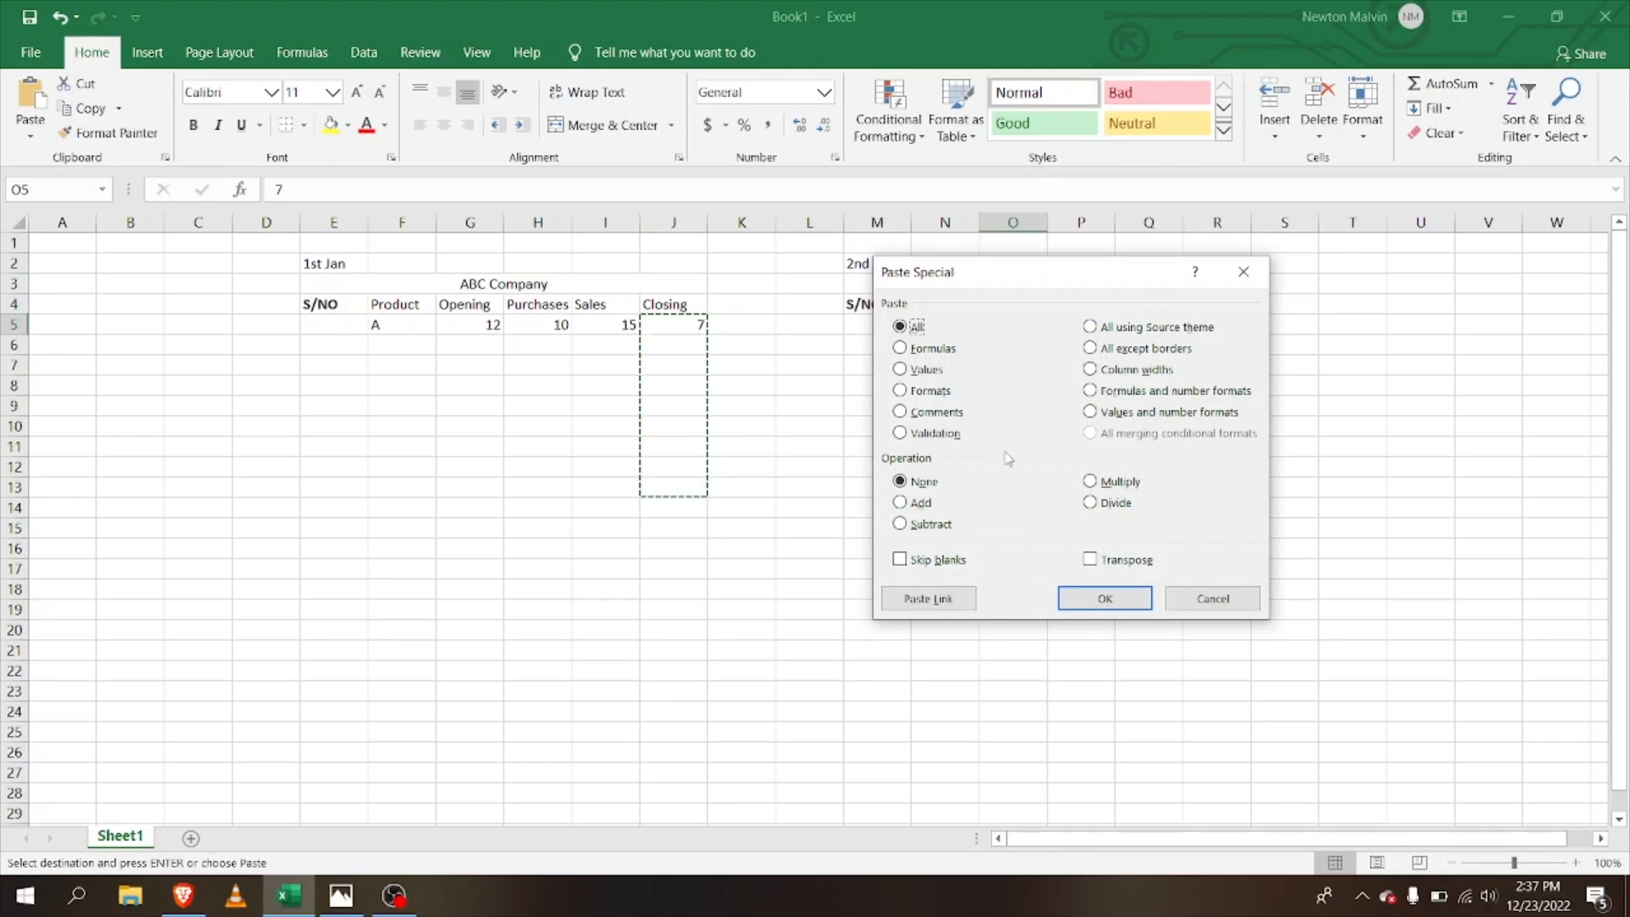
pyautogui.click(900, 370)
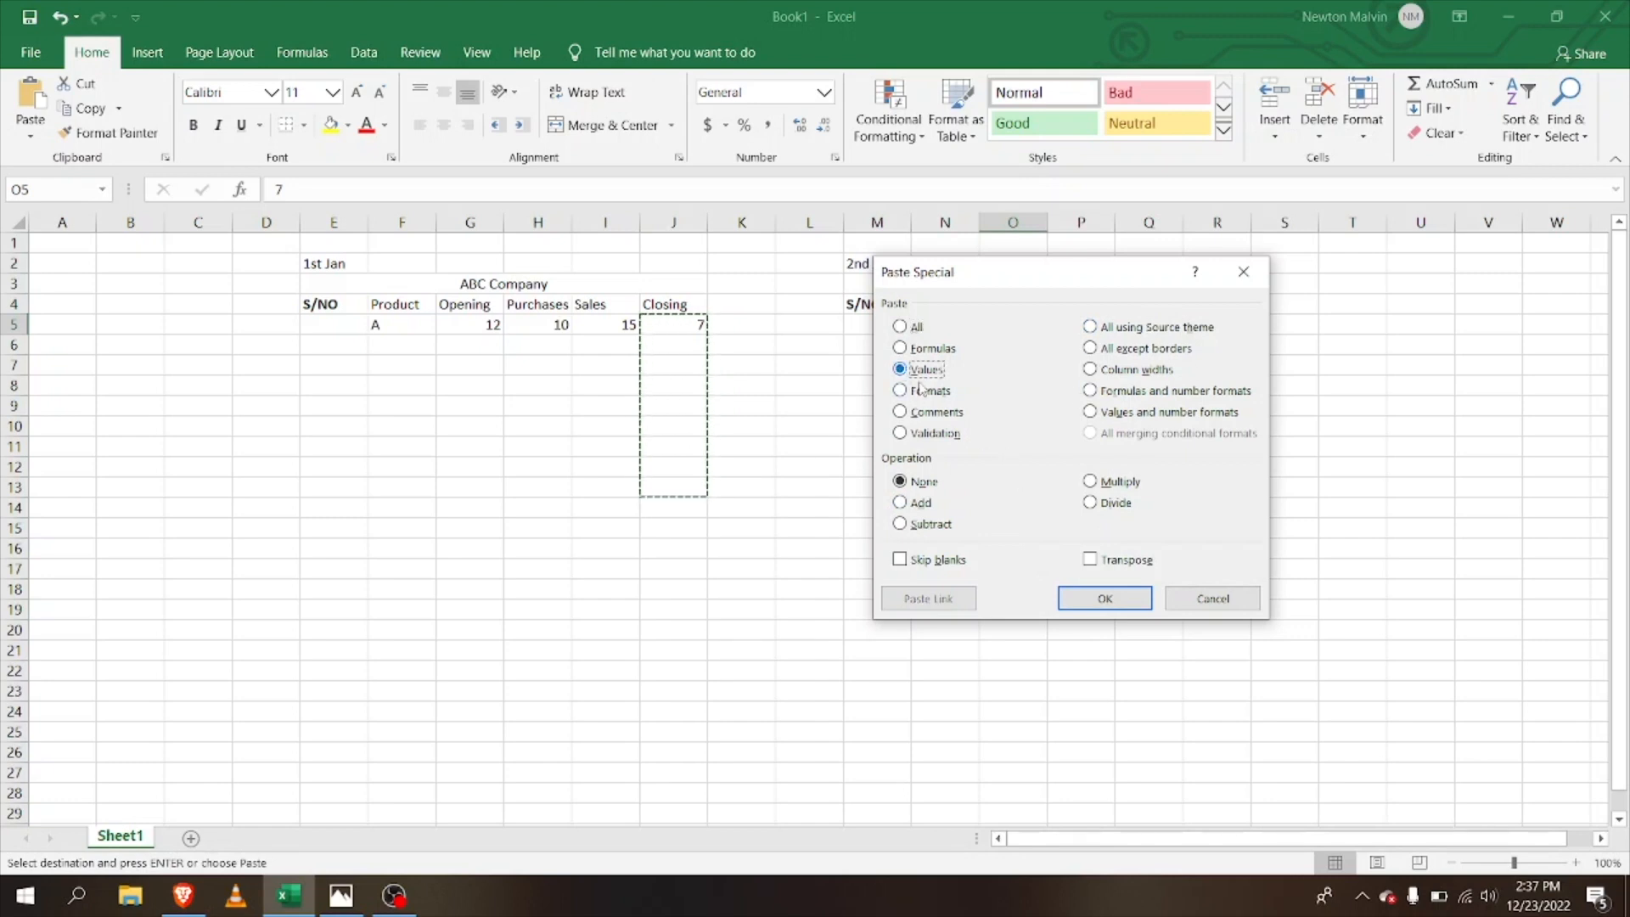
pyautogui.click(1089, 601)
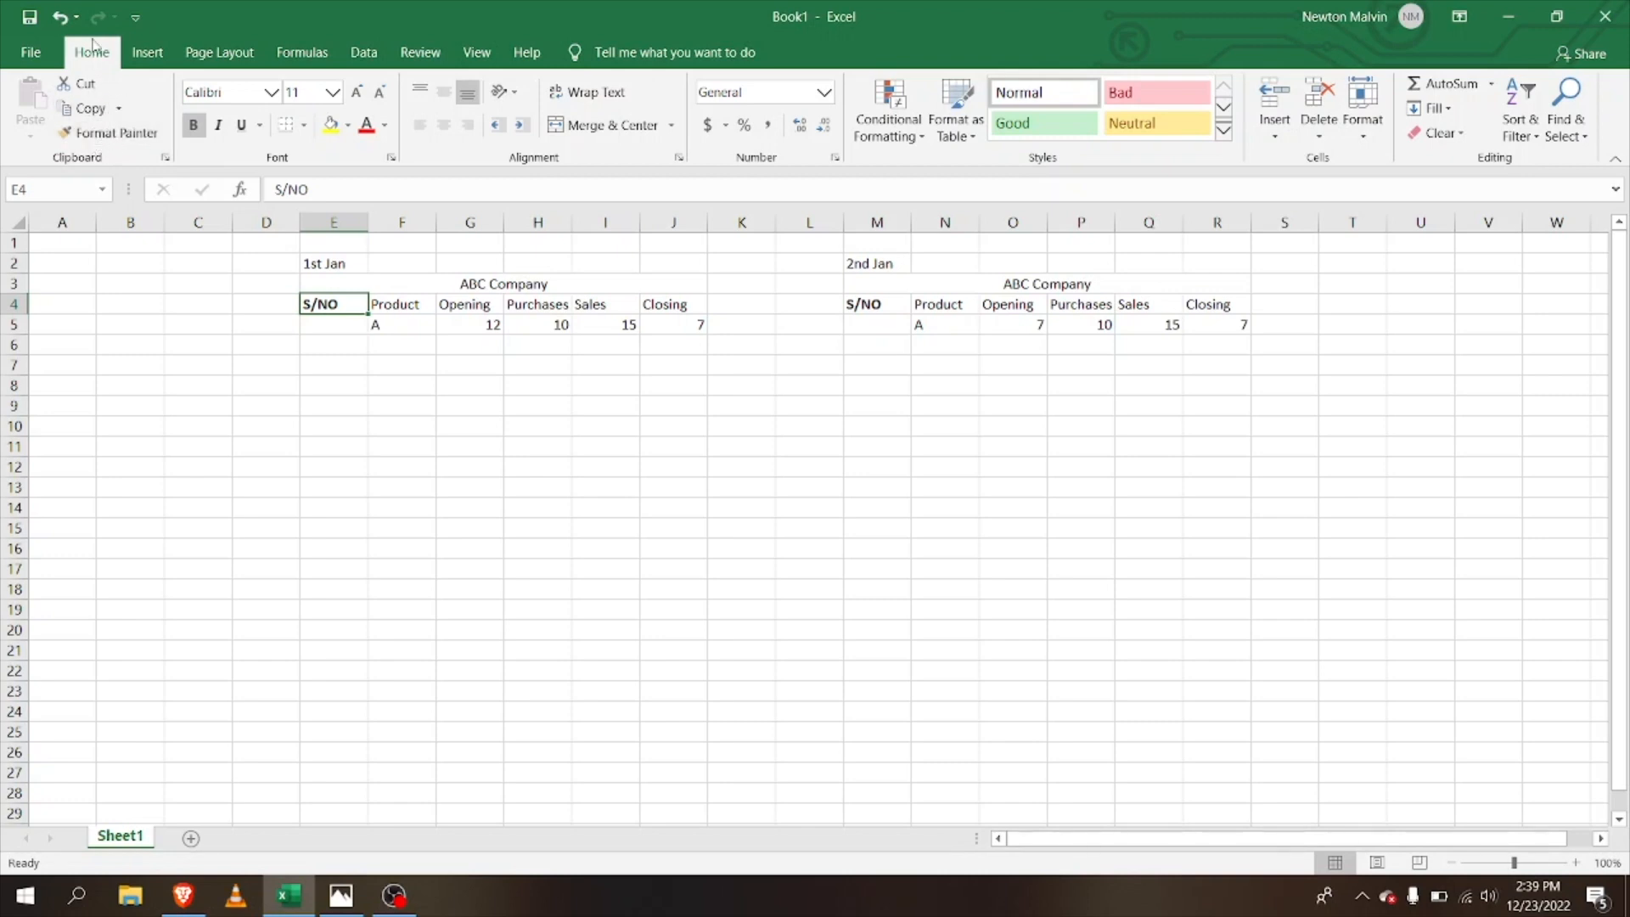
# Step: Fill S/NO heading E4 yellow and paint its format onto Product, Opening and Purchases (F4:H4)
pyautogui.click(113, 135)
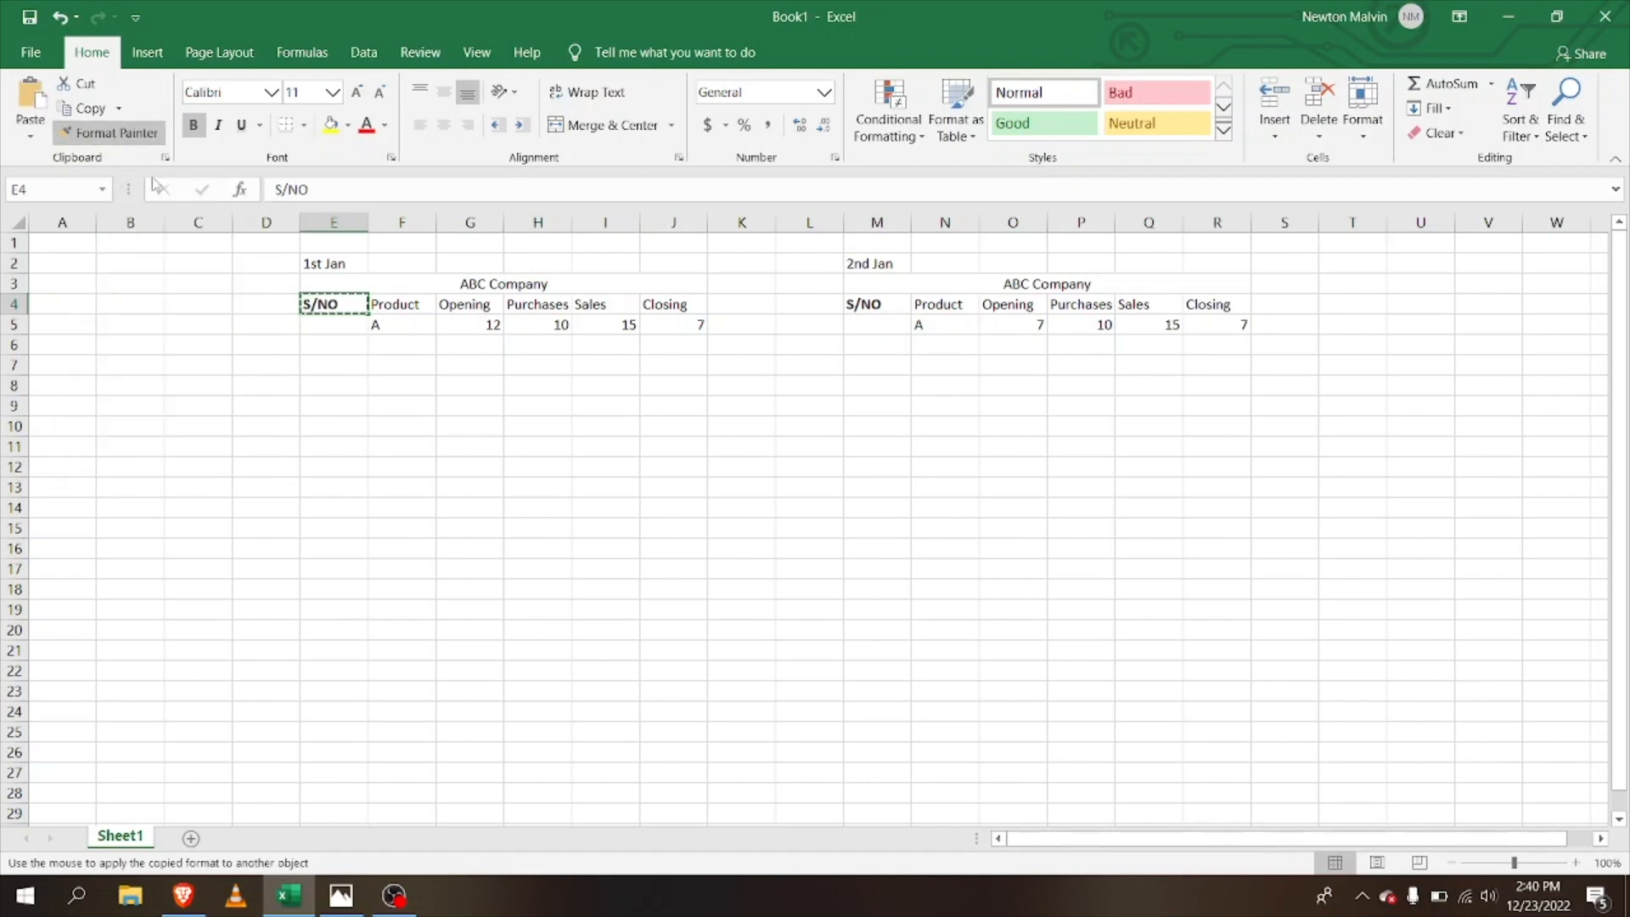
pyautogui.click(342, 304)
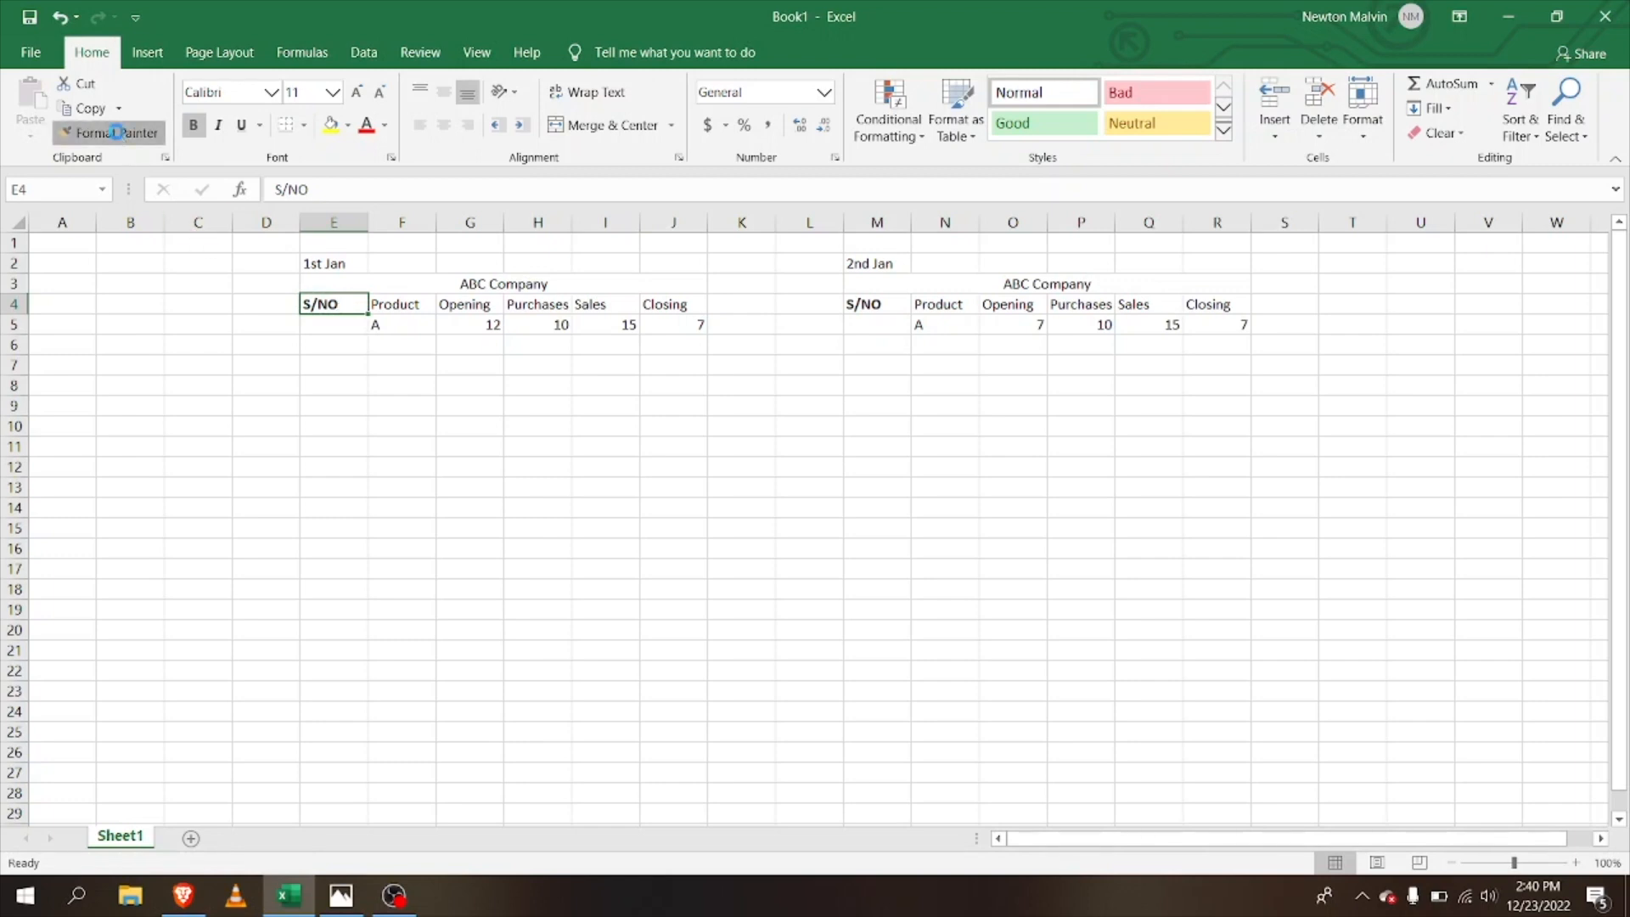
pyautogui.click(117, 135)
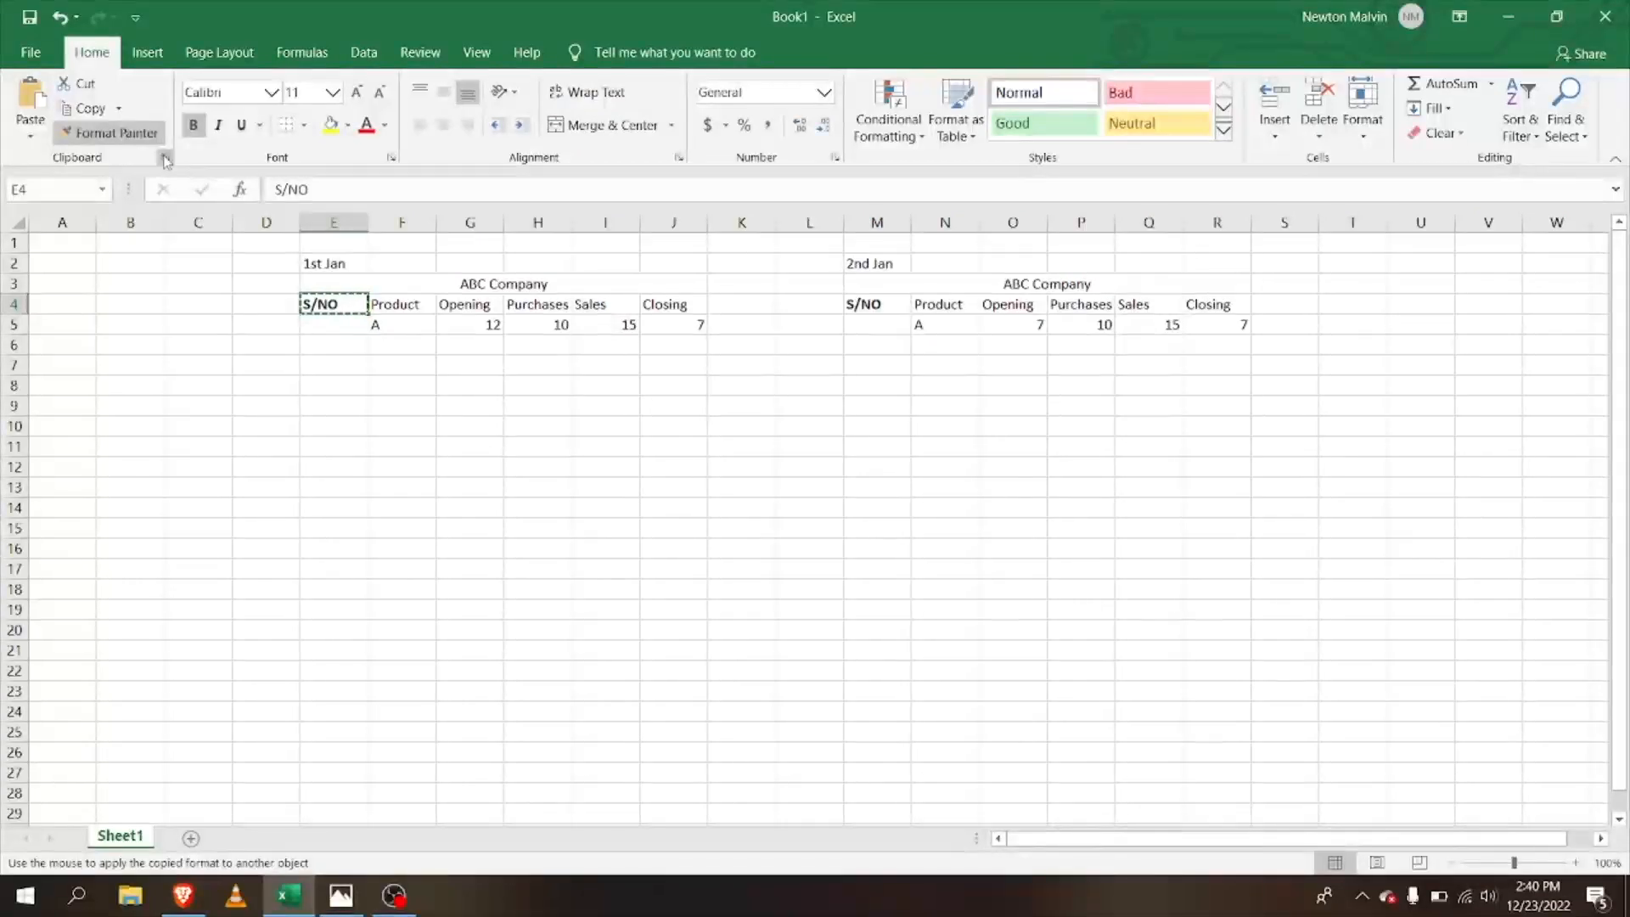
pyautogui.click(96, 138)
pyautogui.click(96, 139)
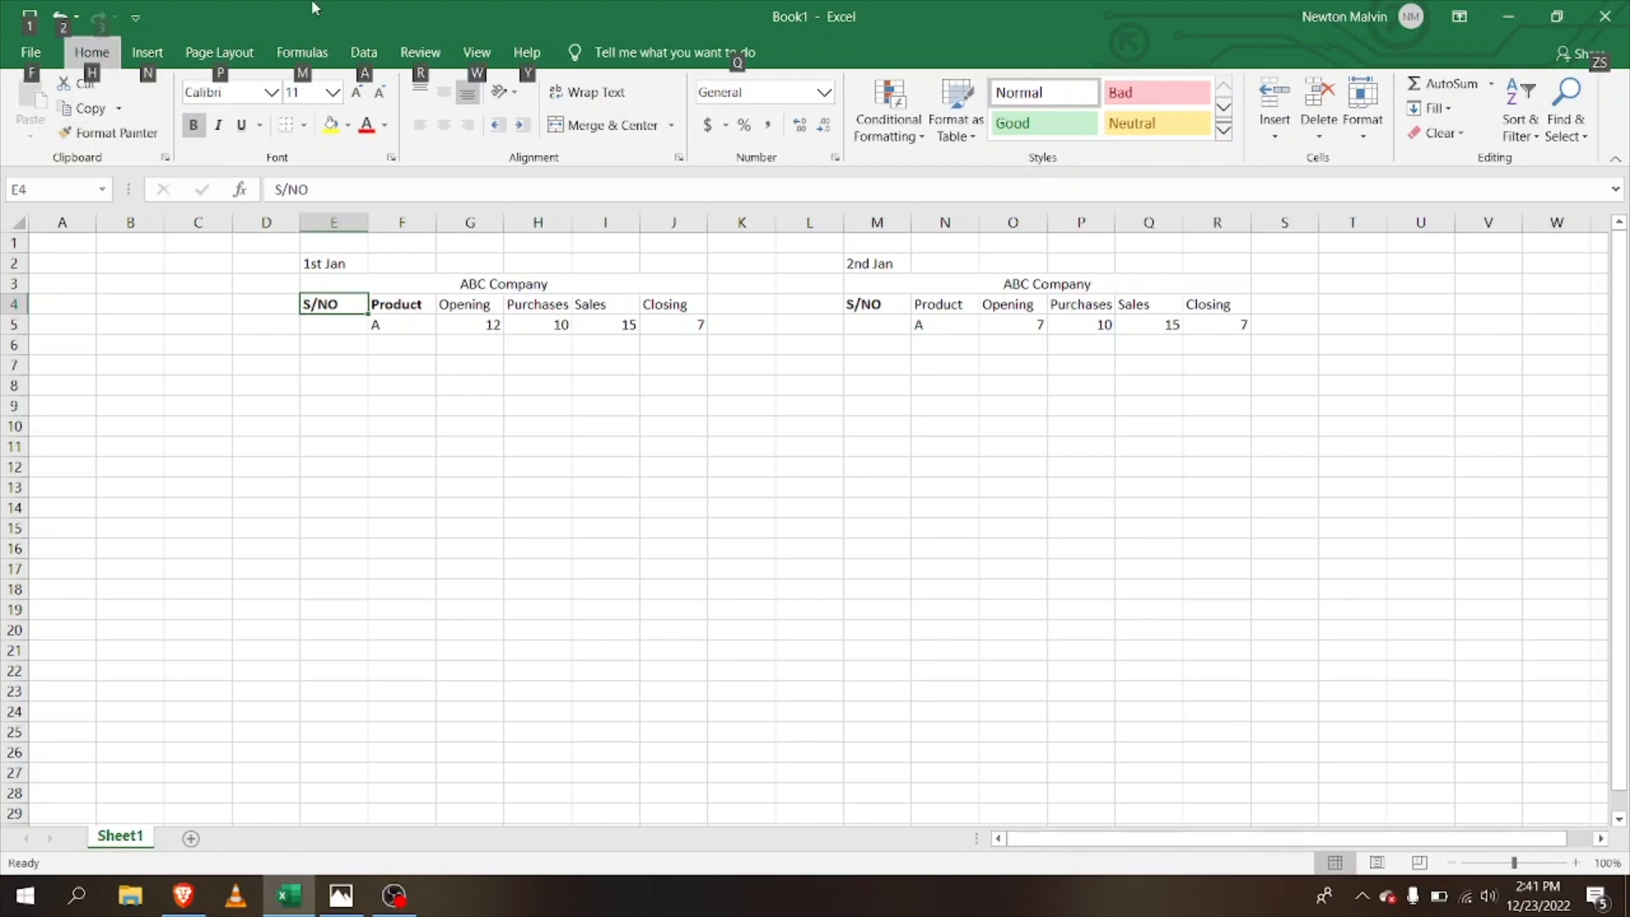
pyautogui.click(336, 306)
pyautogui.click(334, 129)
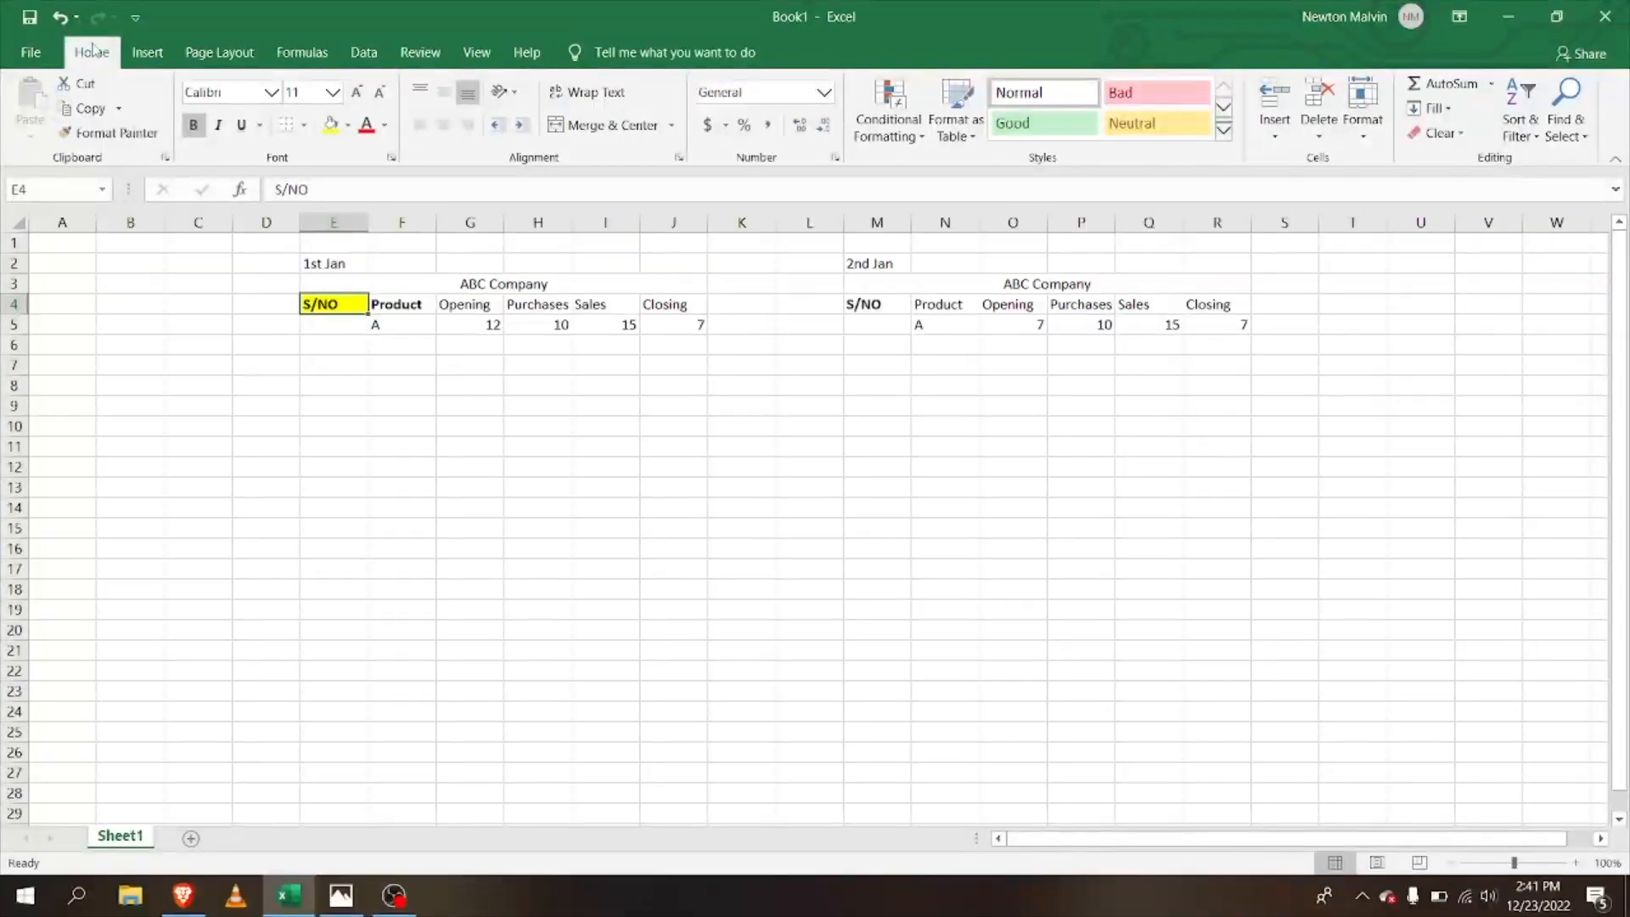
pyautogui.click(77, 135)
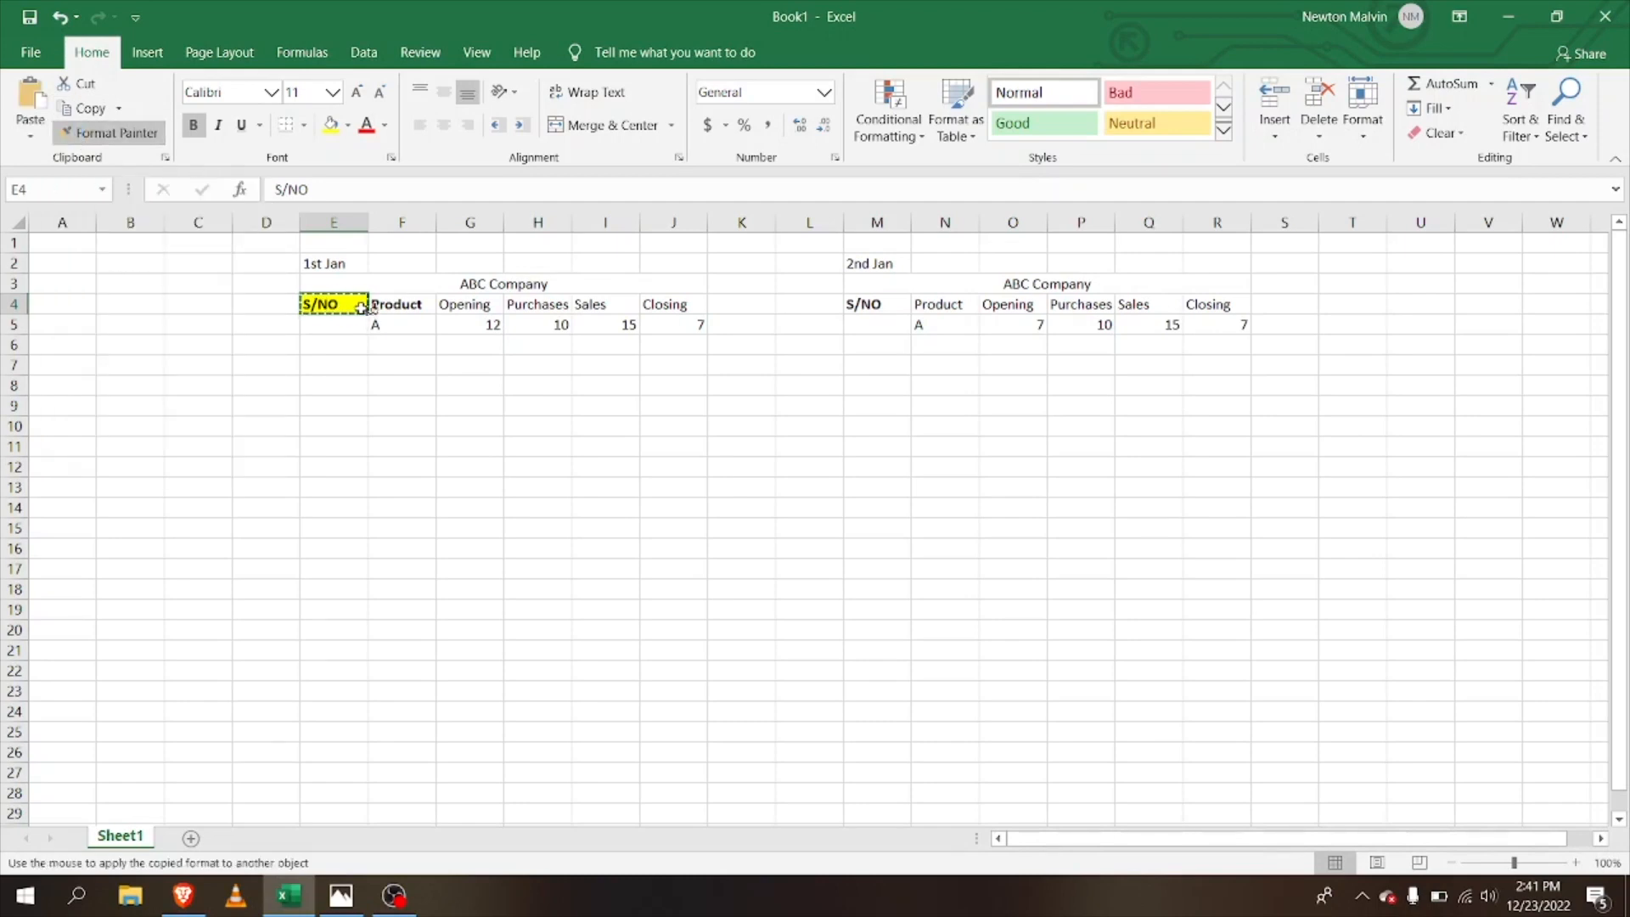
pyautogui.moveTo(357, 311); pyautogui.dragTo(548, 307)
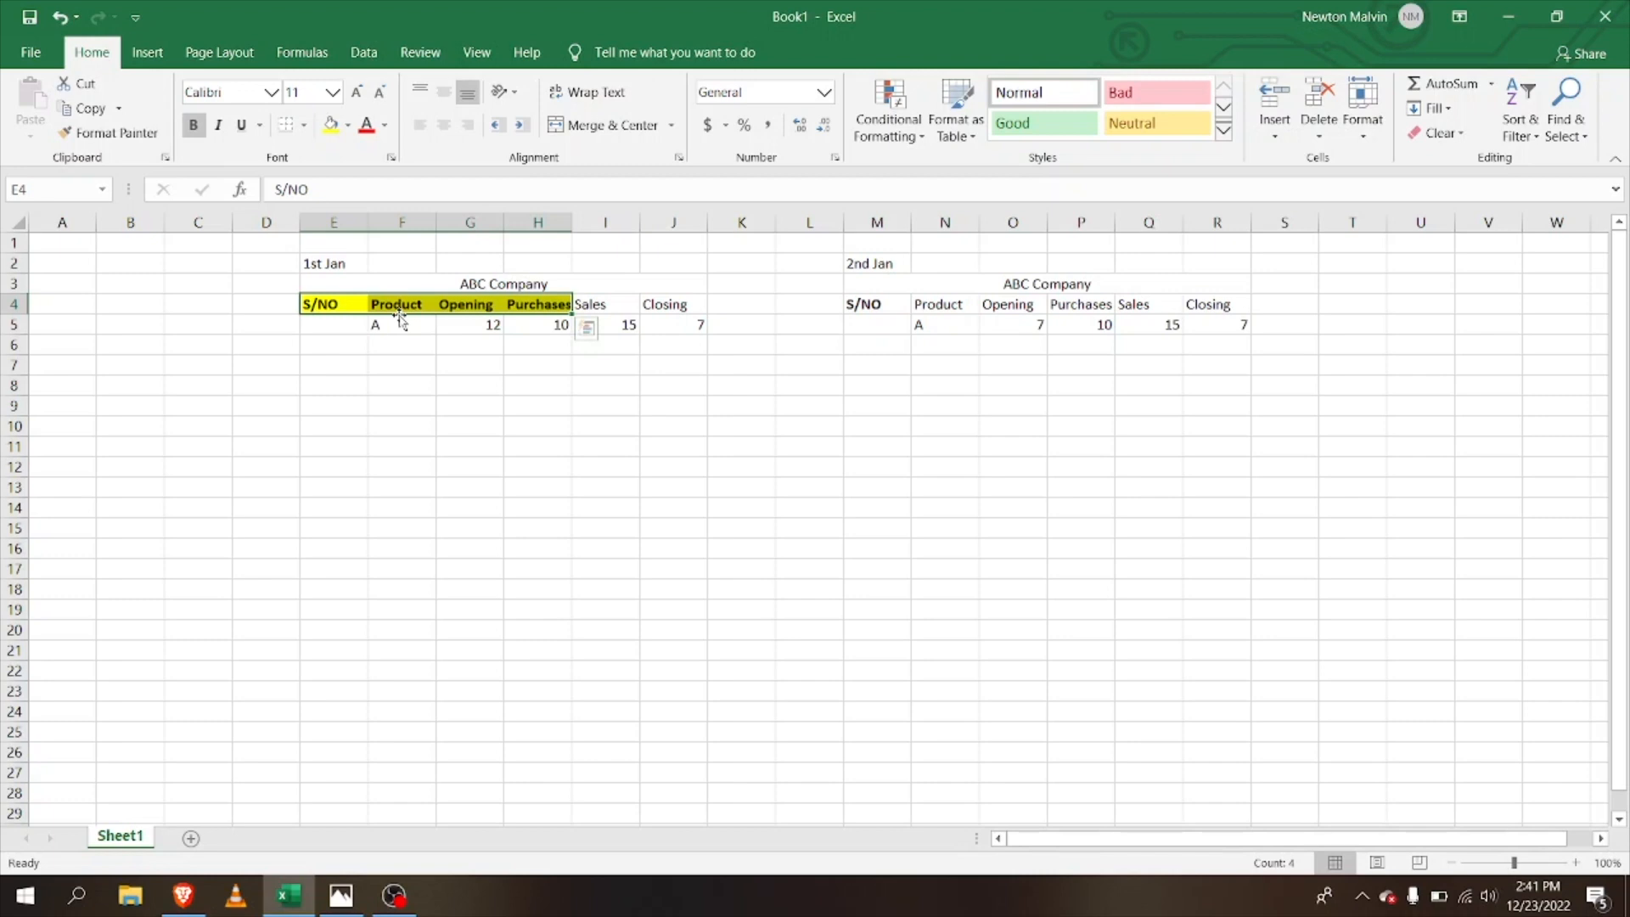
# Step: Change the fill of headings E4:H4 to dark green
pyautogui.click(347, 127)
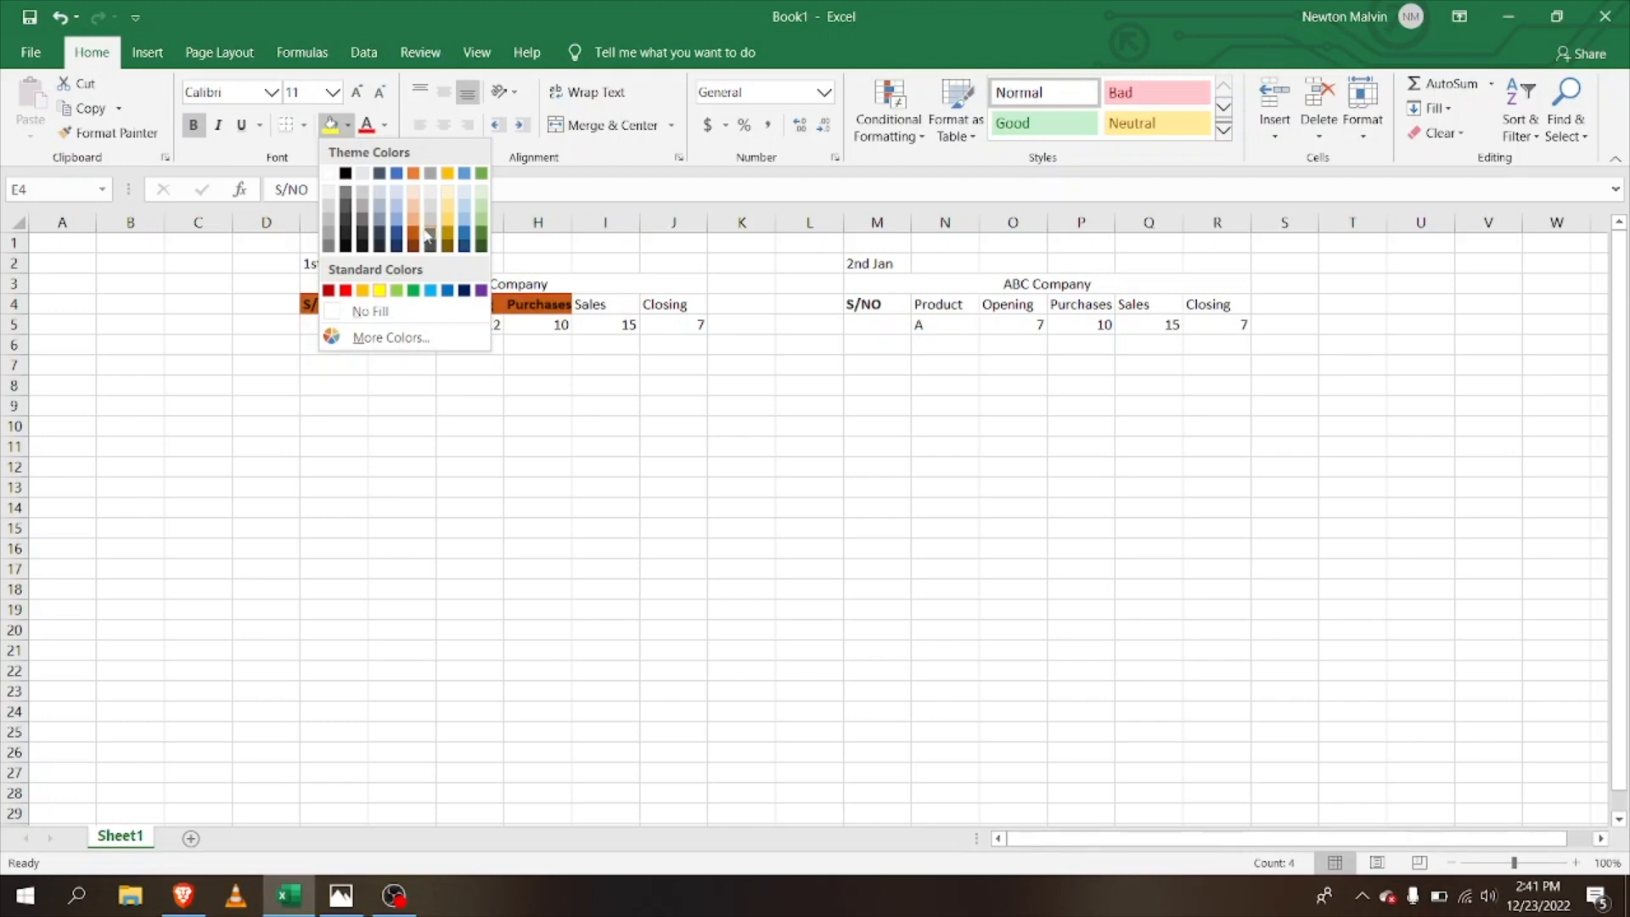
pyautogui.click(483, 237)
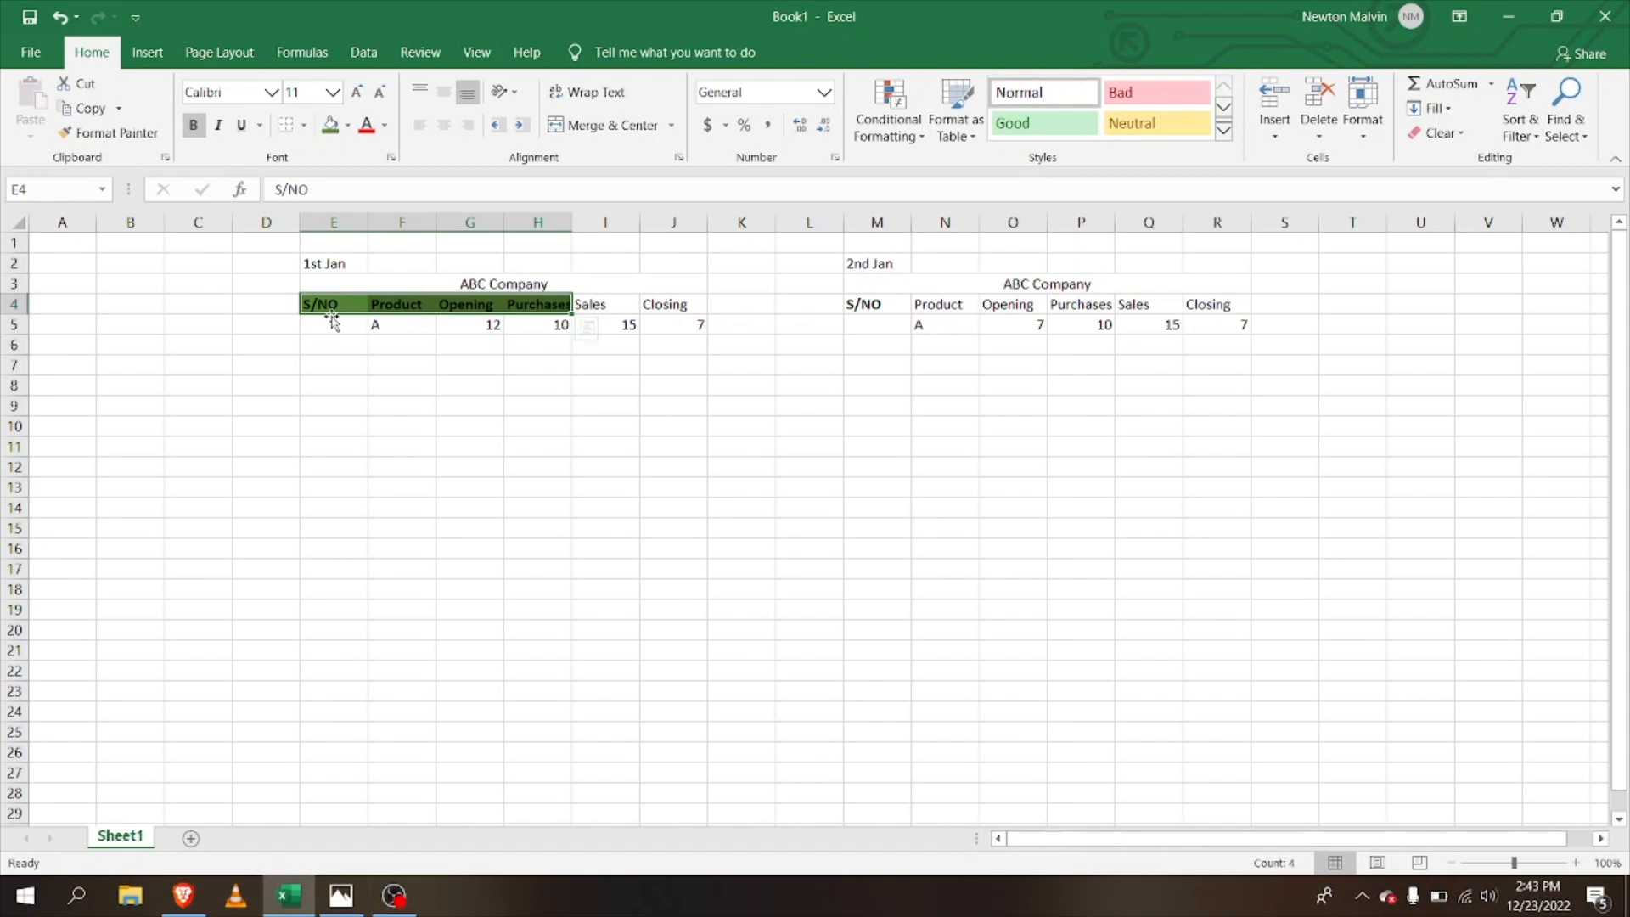
# Step: Enter serial numbers 1 and 2 in E5 and E6 under S/NO
pyautogui.click(335, 302)
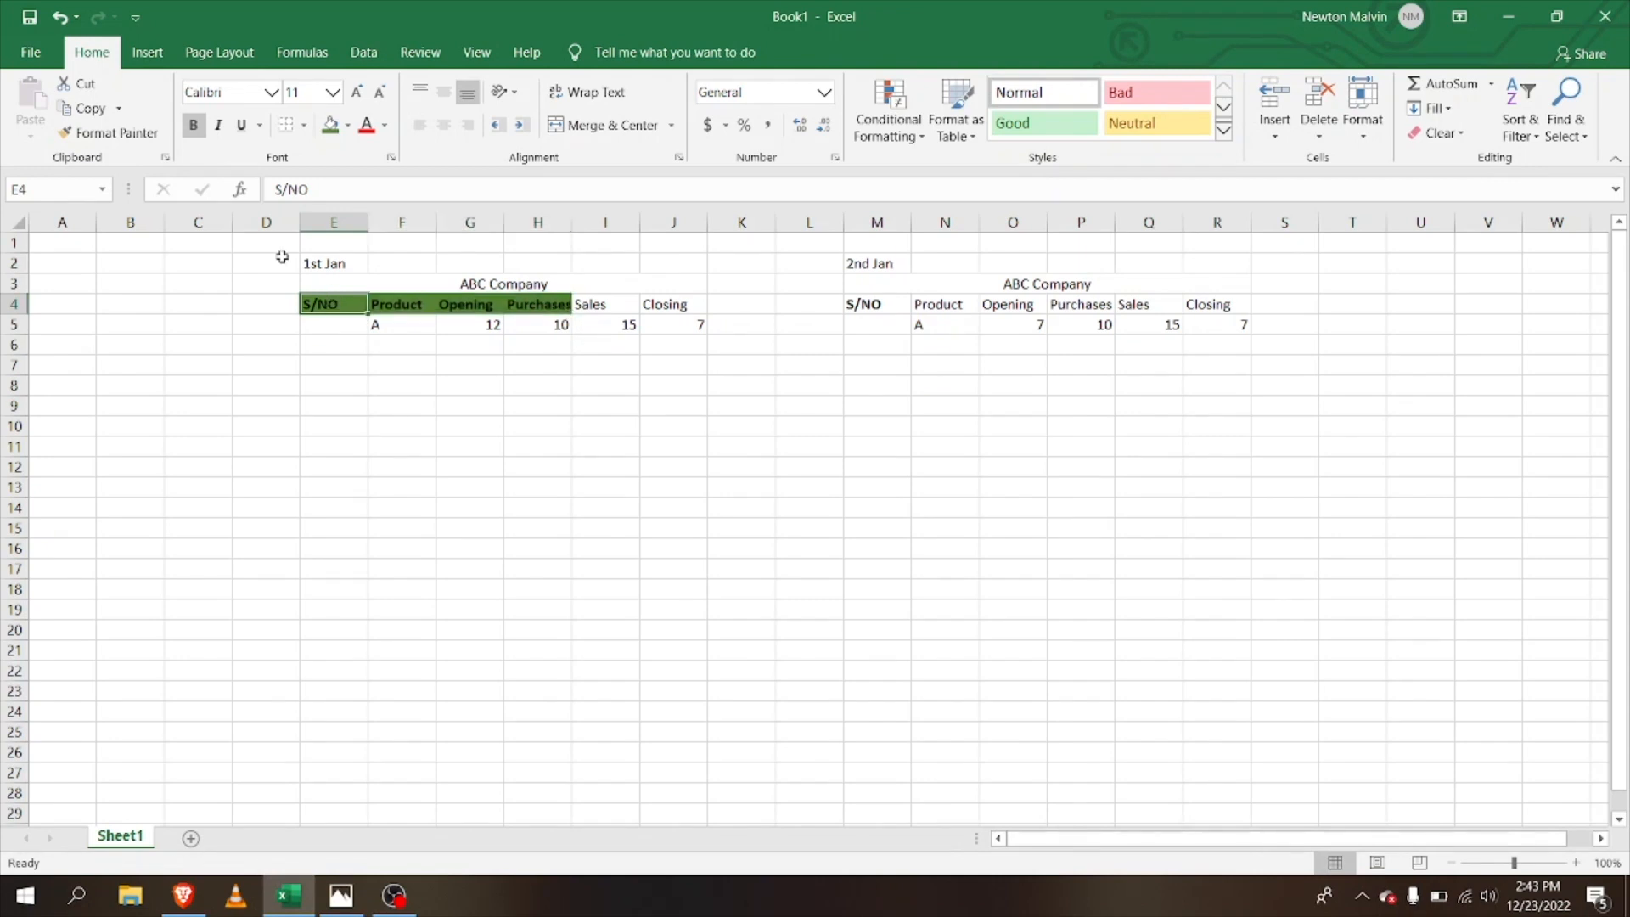
pyautogui.click(119, 133)
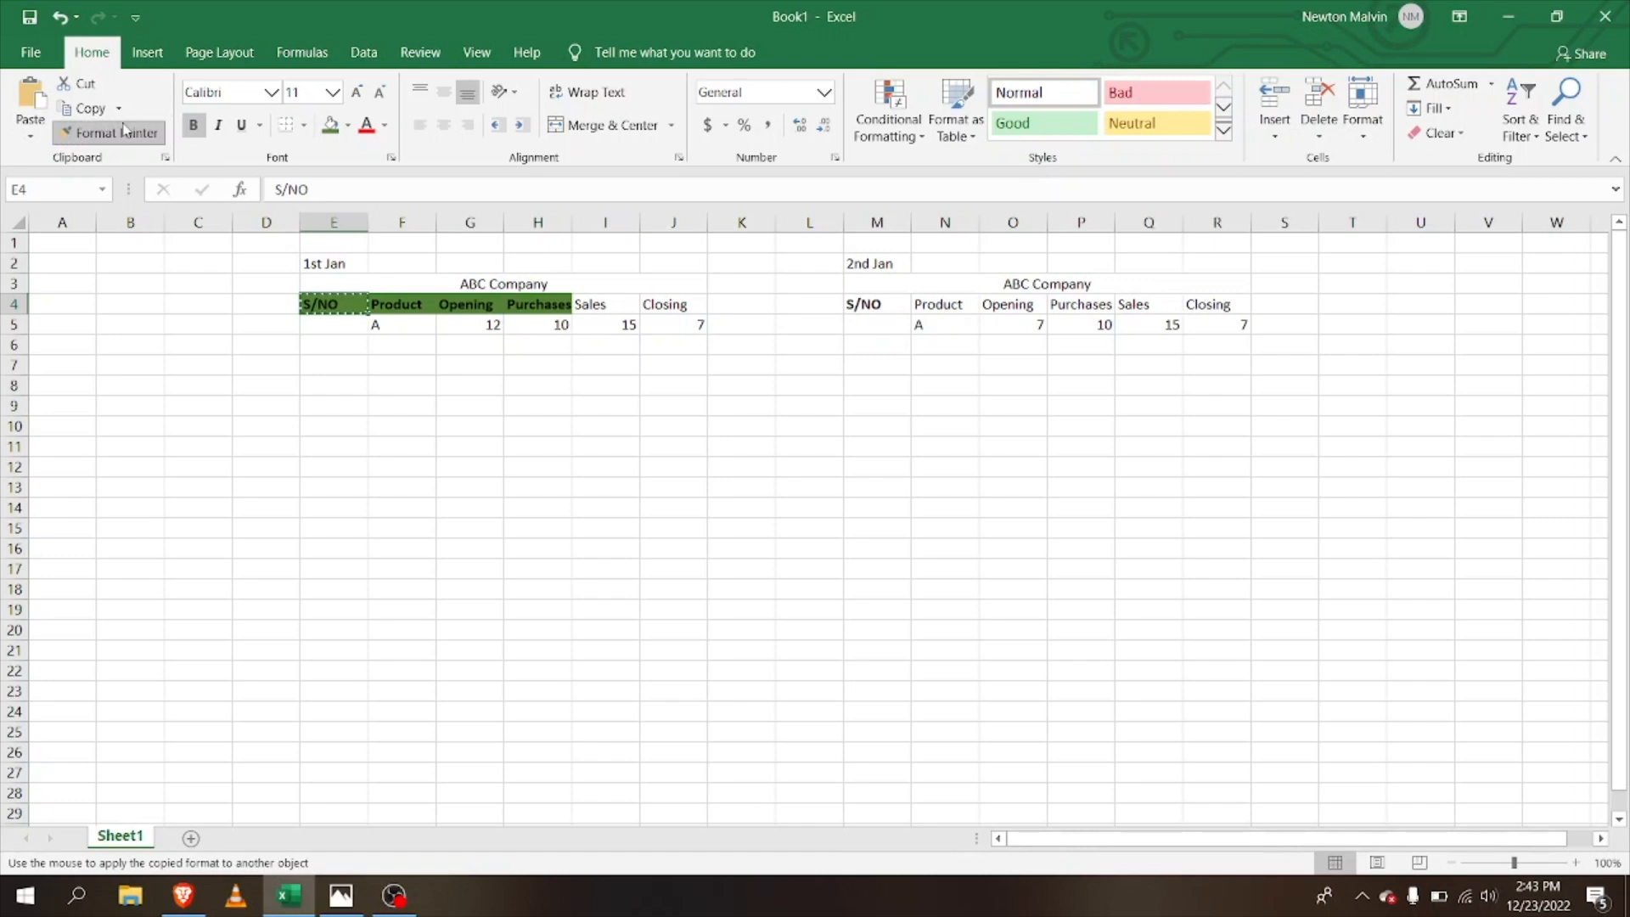
pyautogui.click(119, 133)
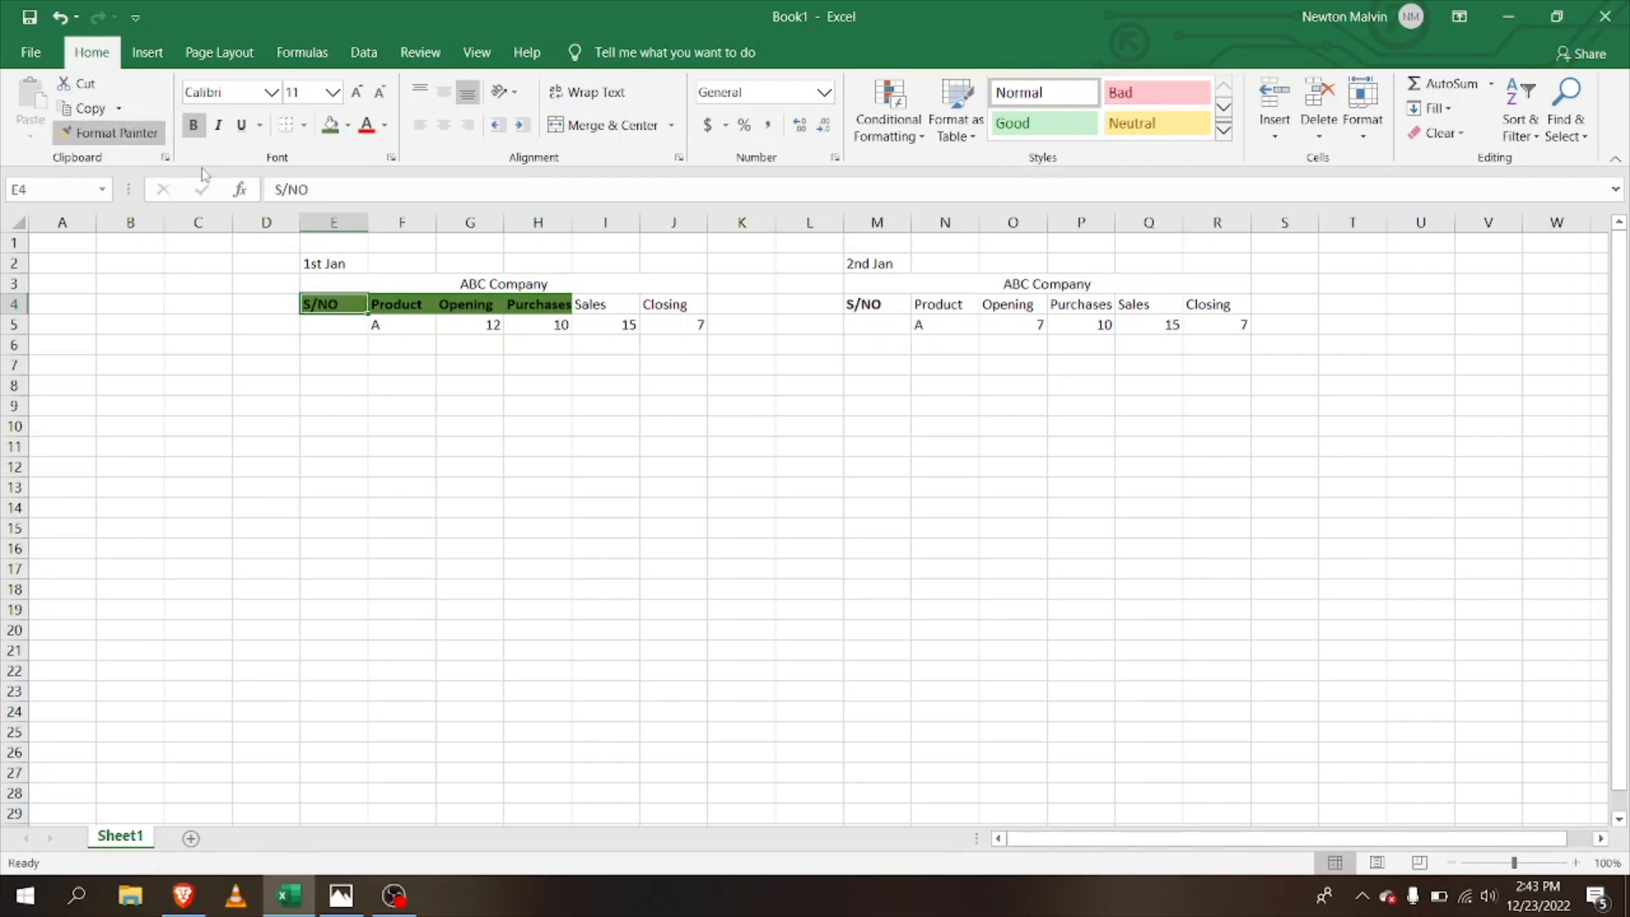
pyautogui.click(350, 331)
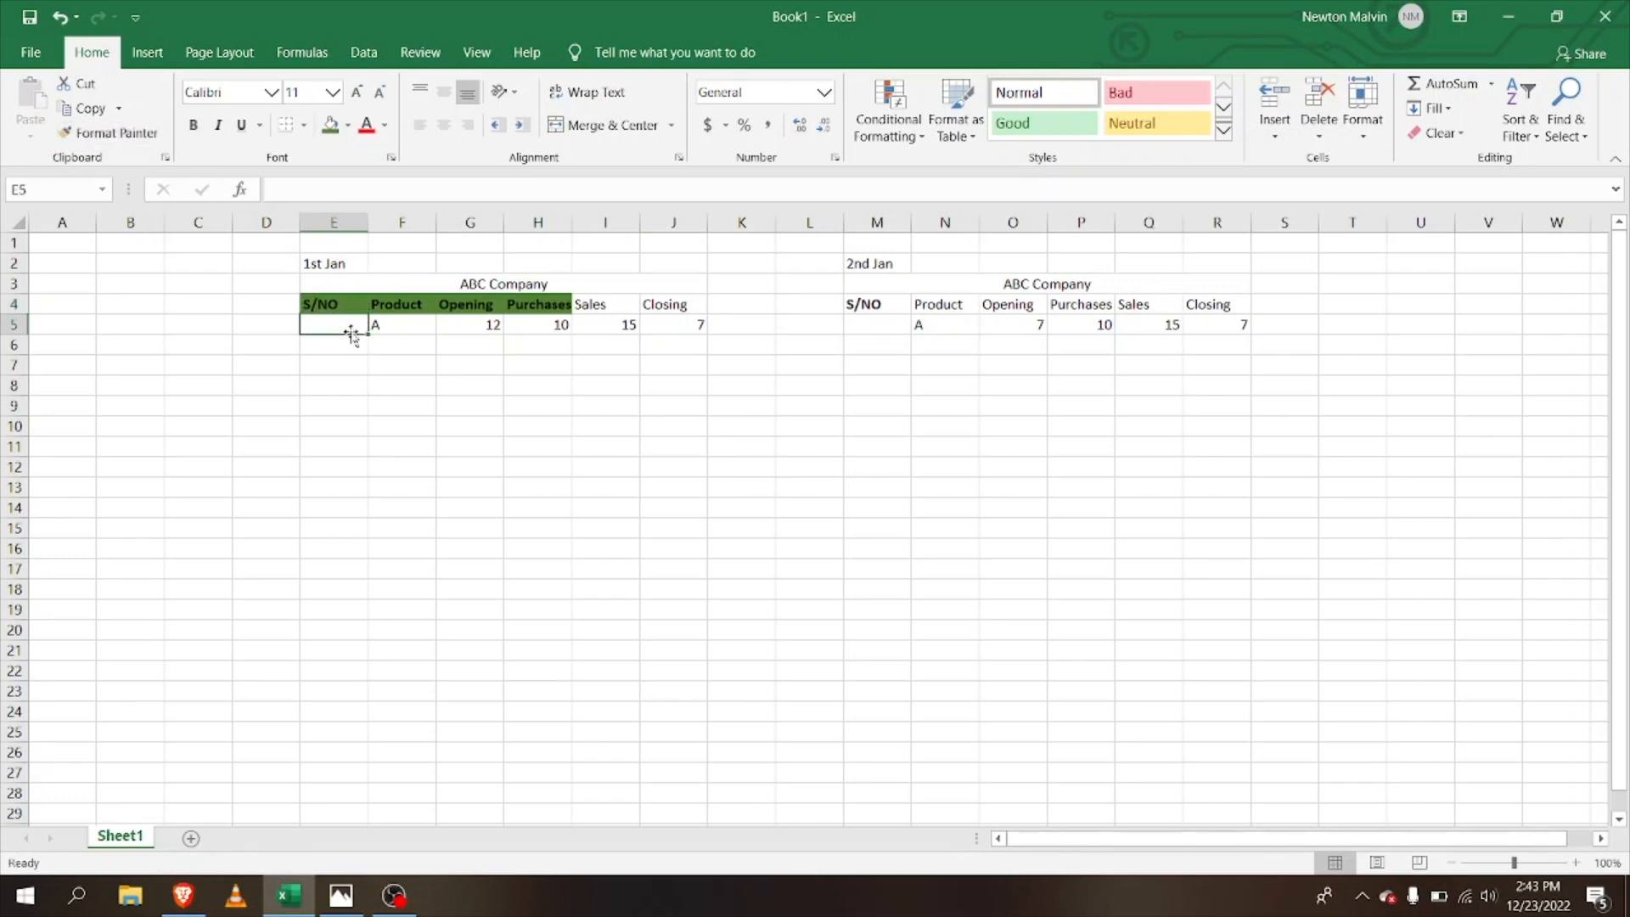
pyautogui.write('1')
pyautogui.press('Return')
pyautogui.write('2')
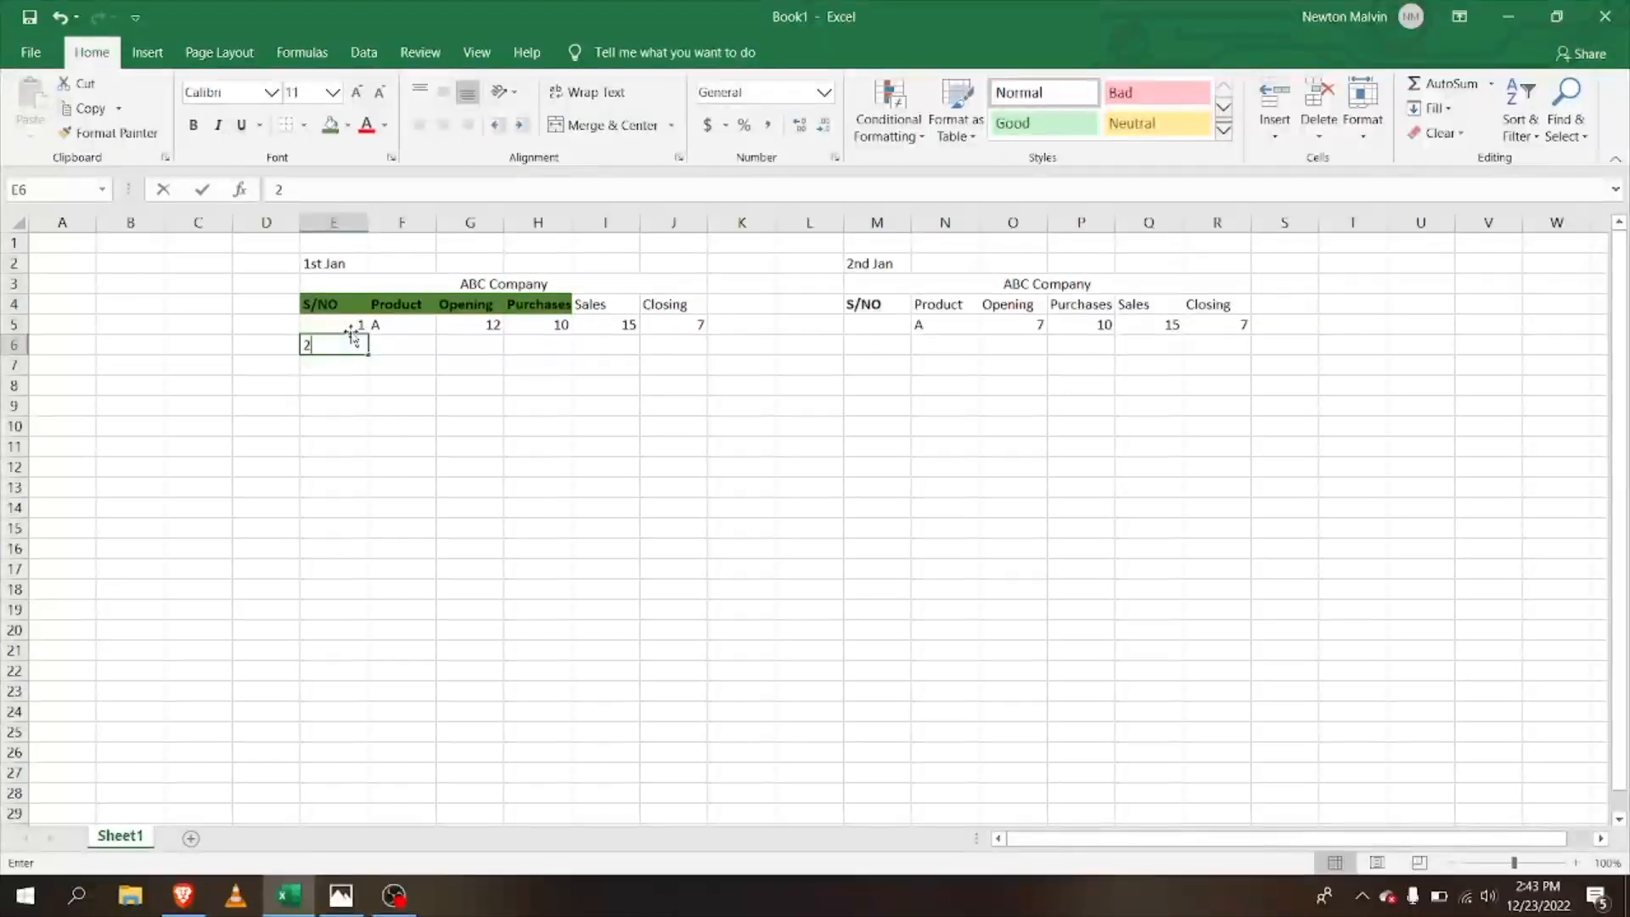
pyautogui.press('Return')
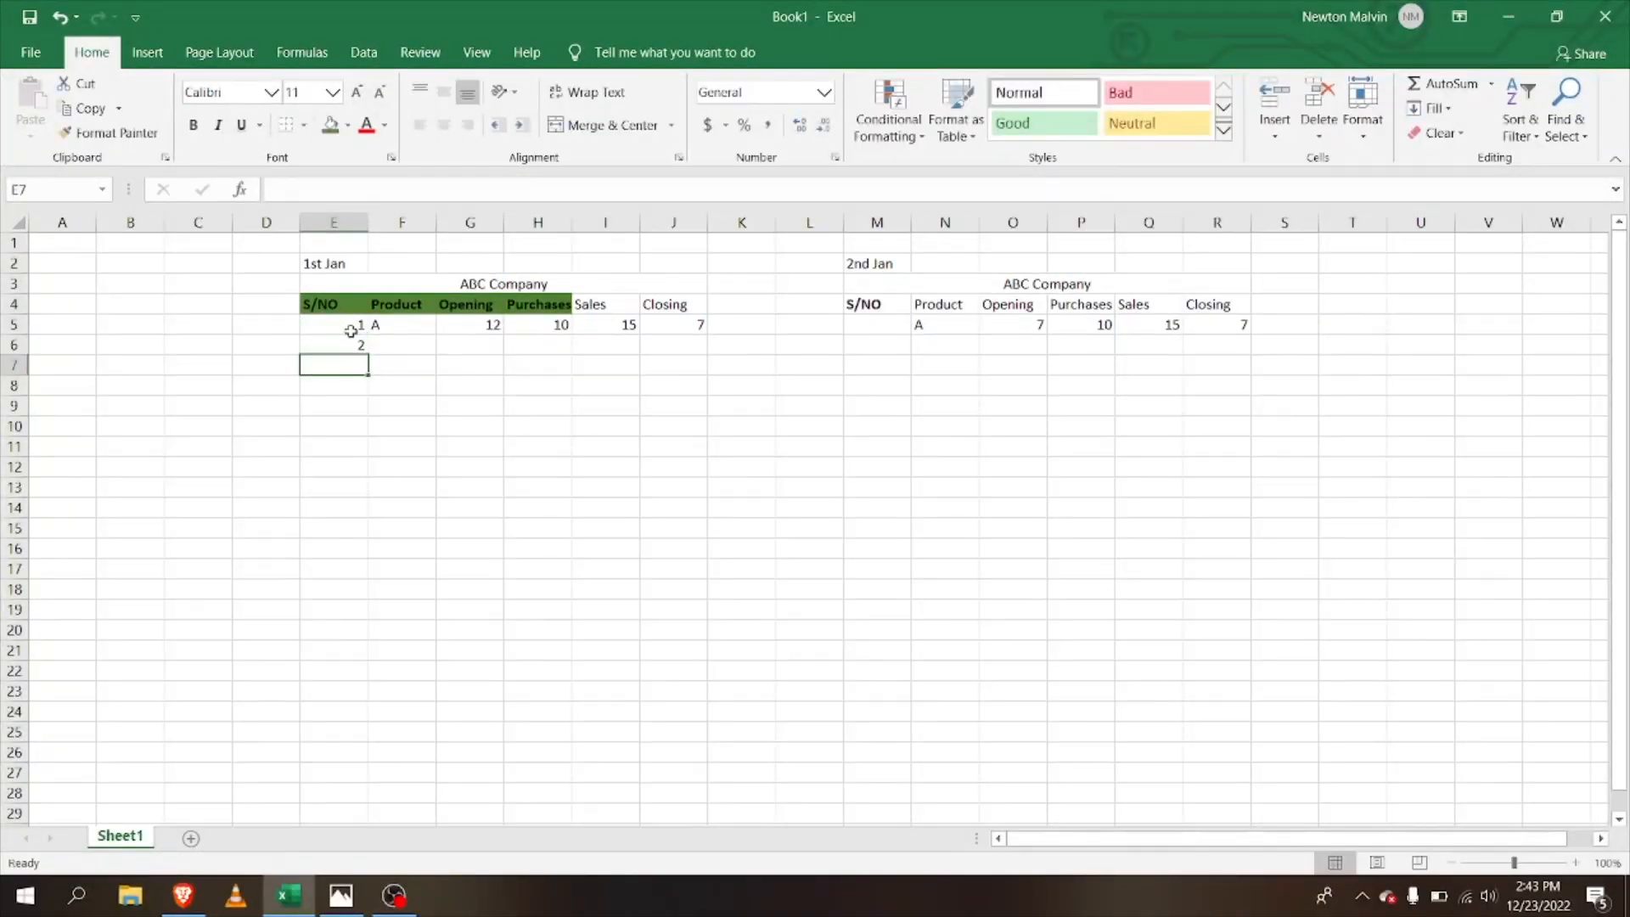
# Step: Fill the S/NO column with the series 1 to 8 down to E12
pyautogui.click(349, 311)
pyautogui.click(360, 324)
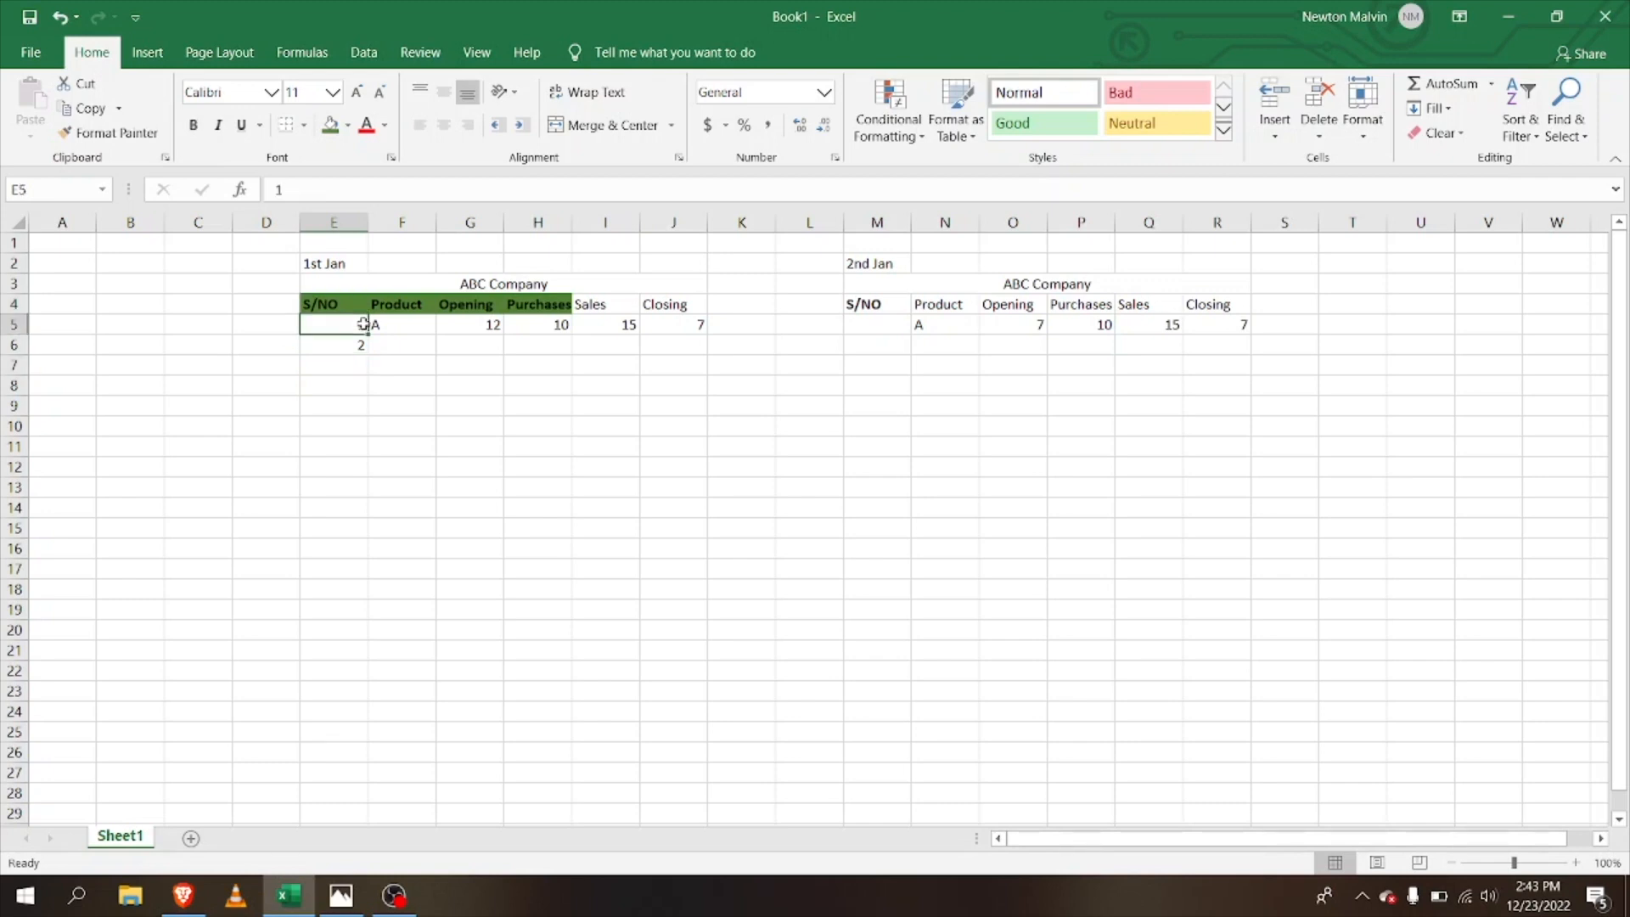
pyautogui.moveTo(366, 338); pyautogui.dragTo(354, 547)
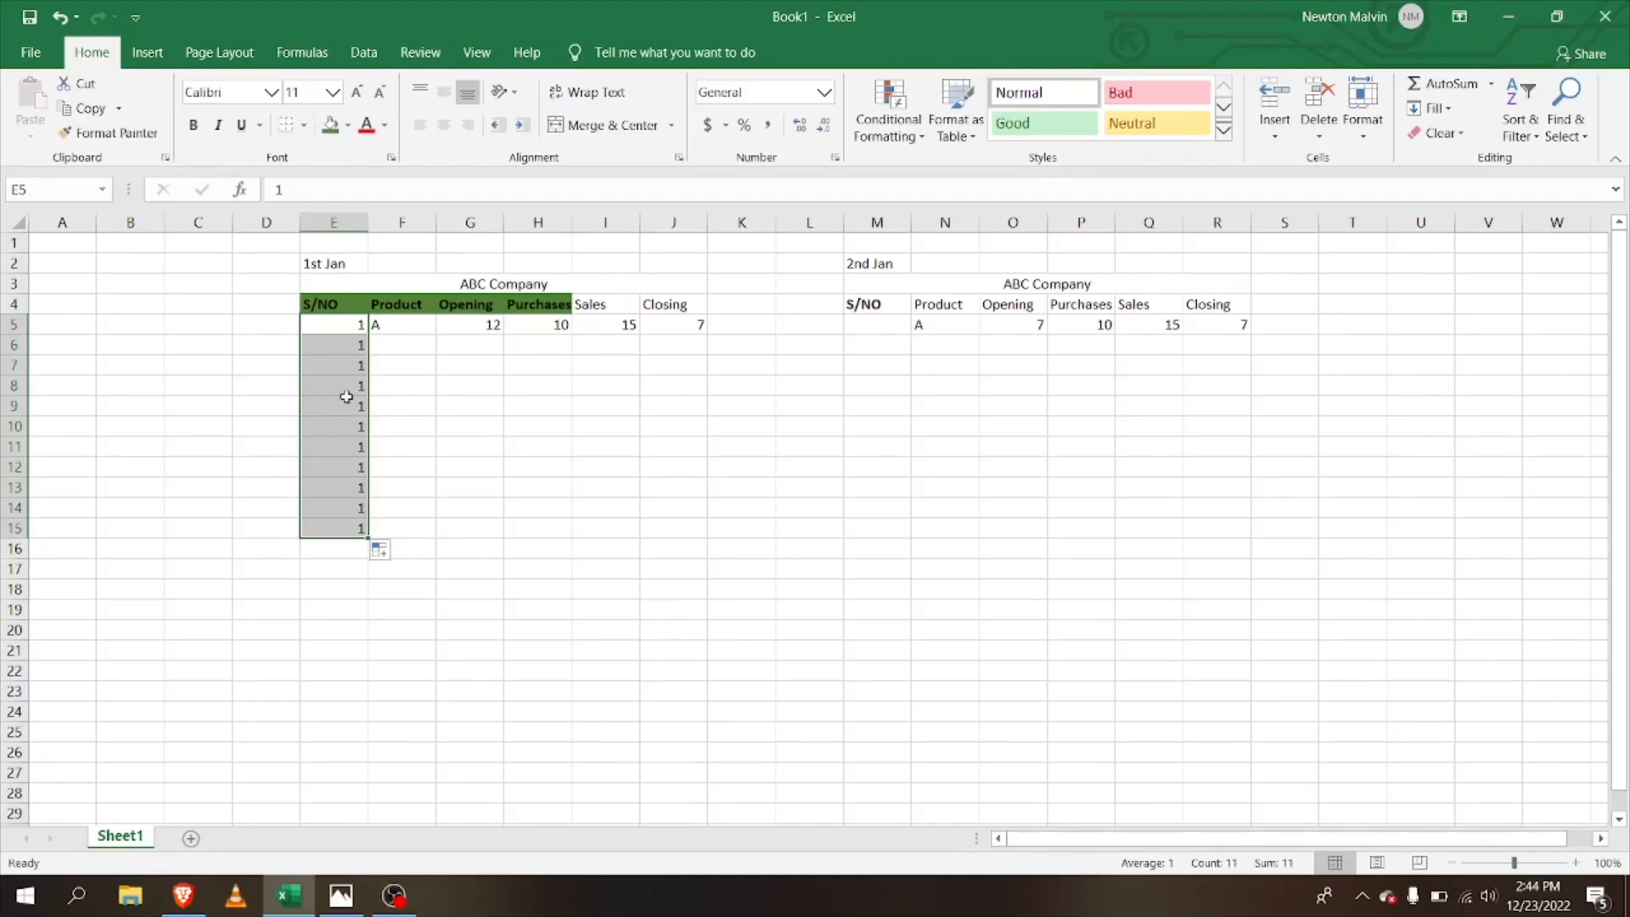
pyautogui.press('BackSpace')
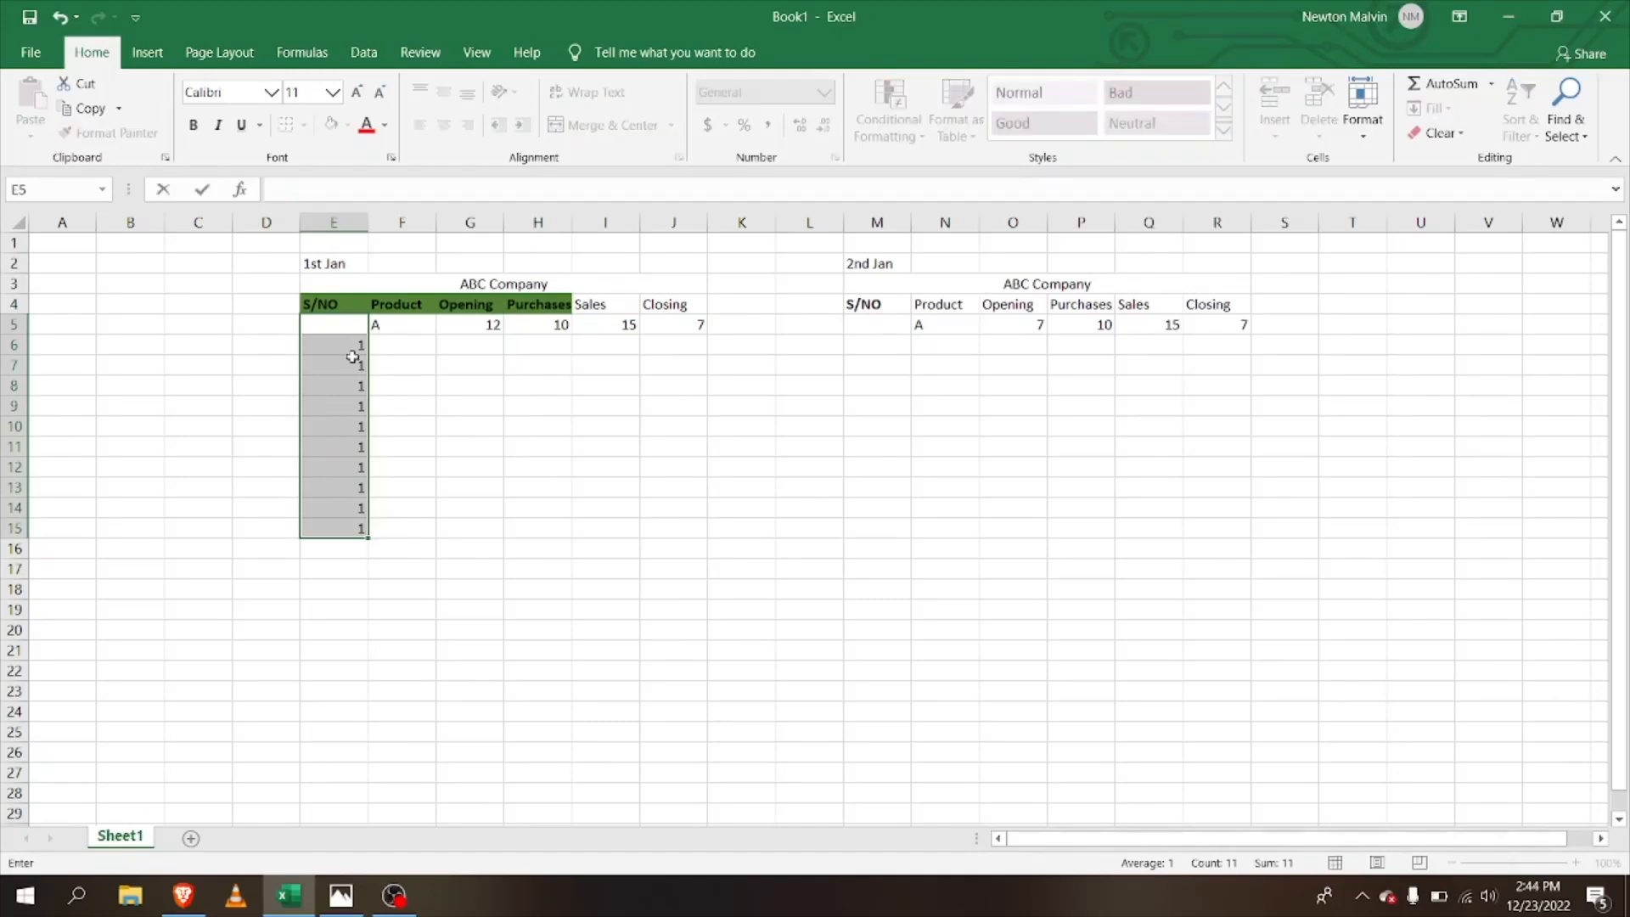
pyautogui.click(353, 348)
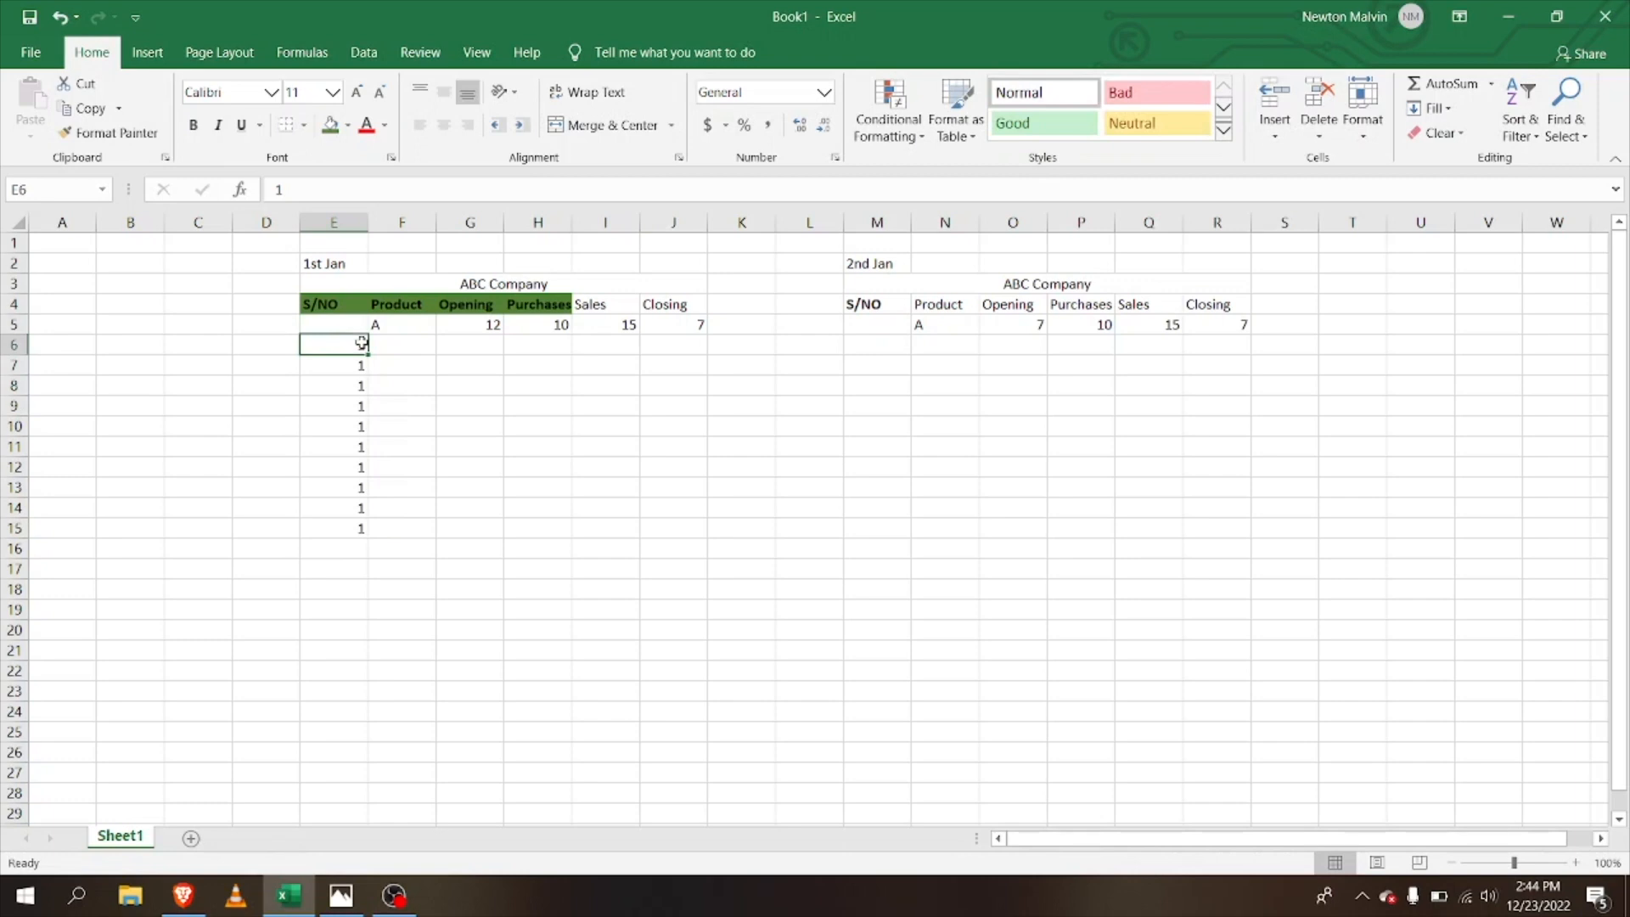
pyautogui.hotkey('ctrl', 'z')
pyautogui.hotkey('ctrl', 'z')
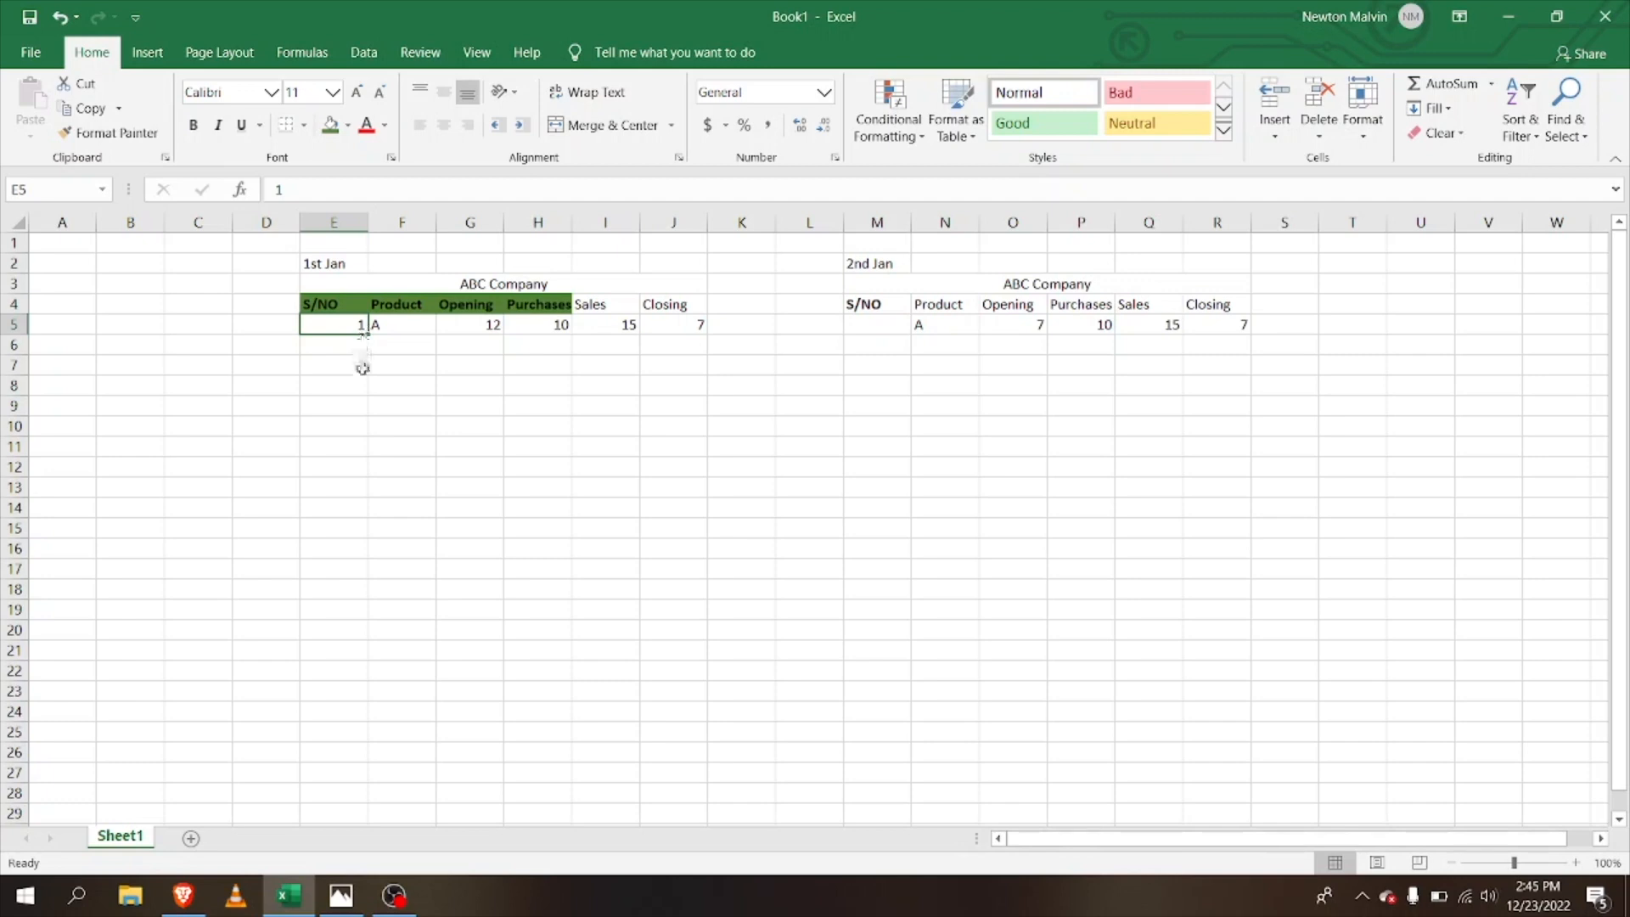
pyautogui.moveTo(368, 329); pyautogui.dragTo(367, 476)
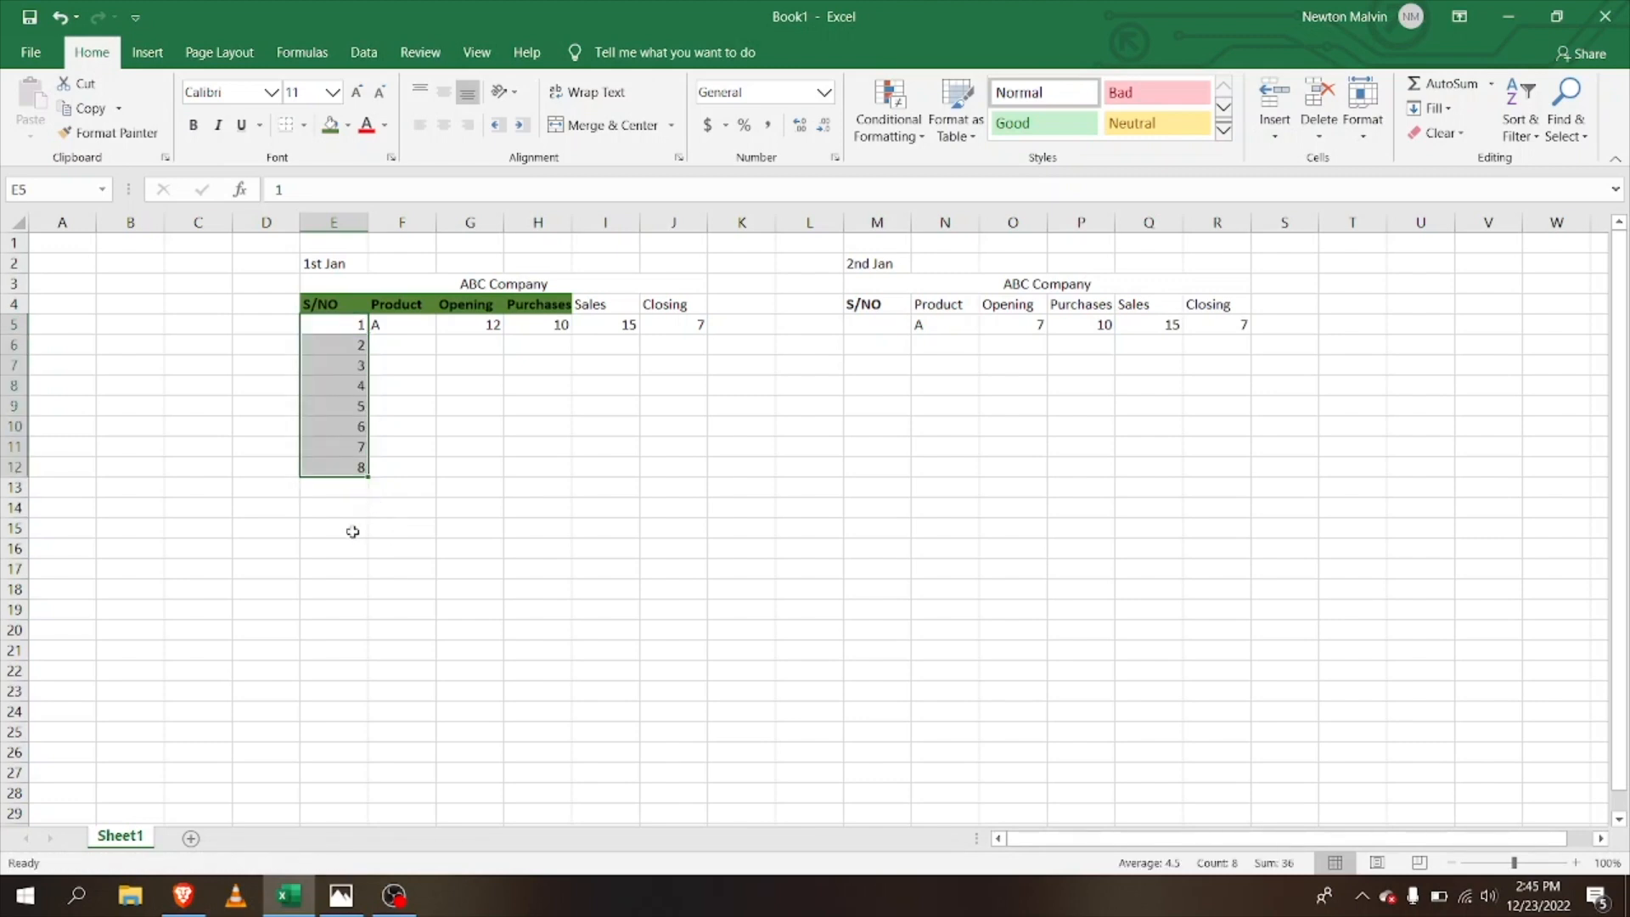
pyautogui.click(347, 324)
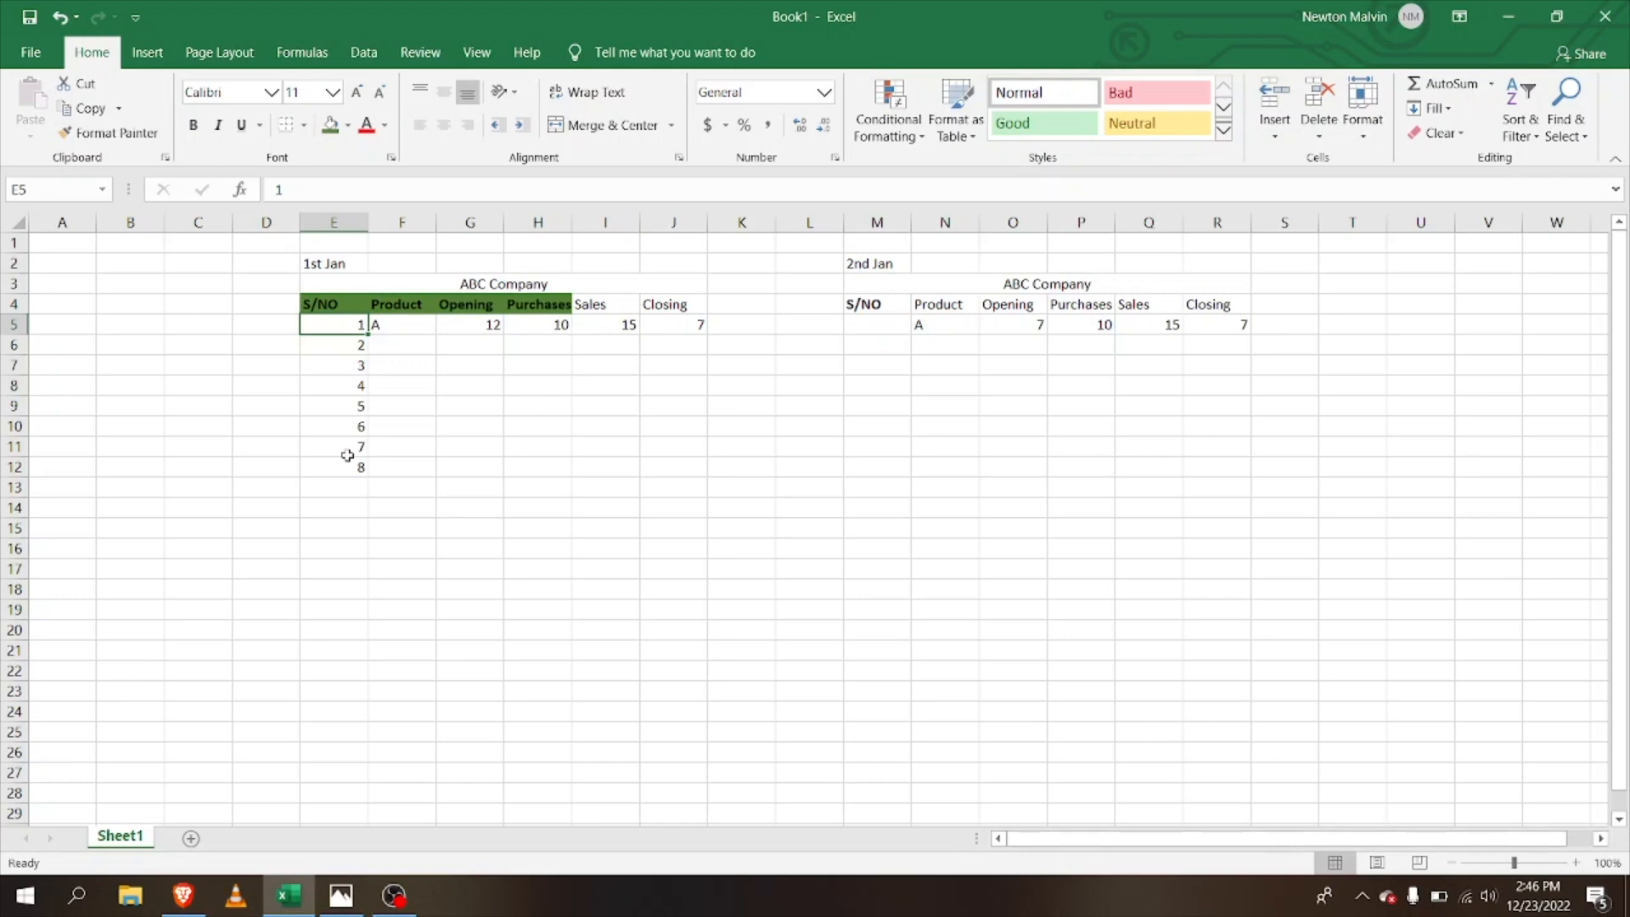
# Step: Briefly view the Excel tools picture, then return to the sheet at H4
pyautogui.press('alt')
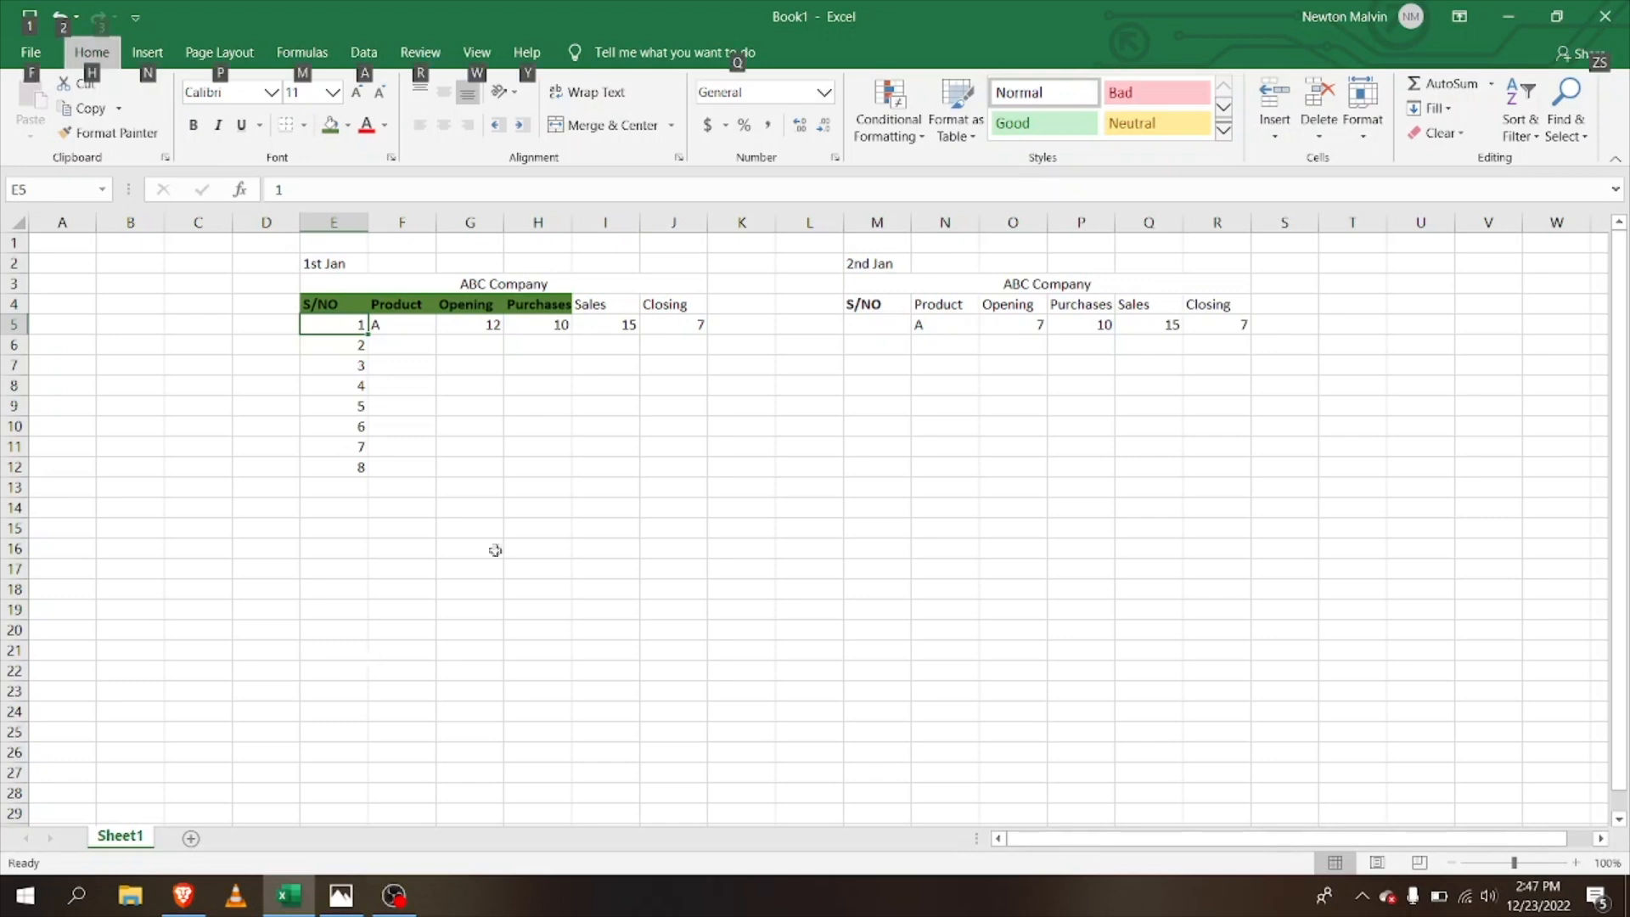
pyautogui.click(344, 903)
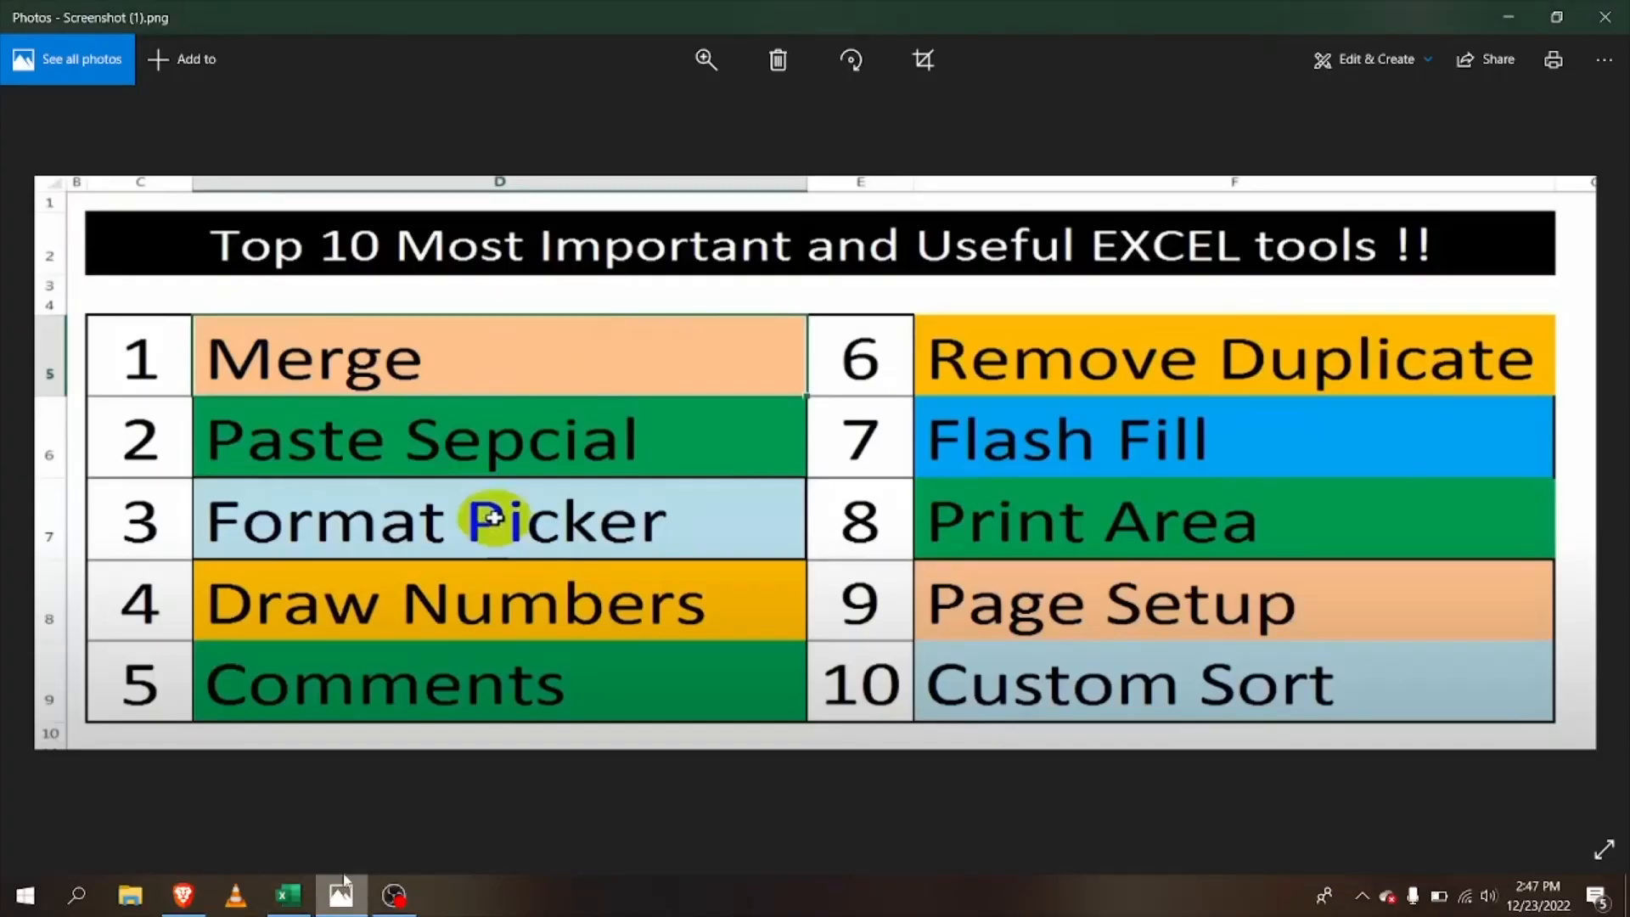
pyautogui.click(334, 896)
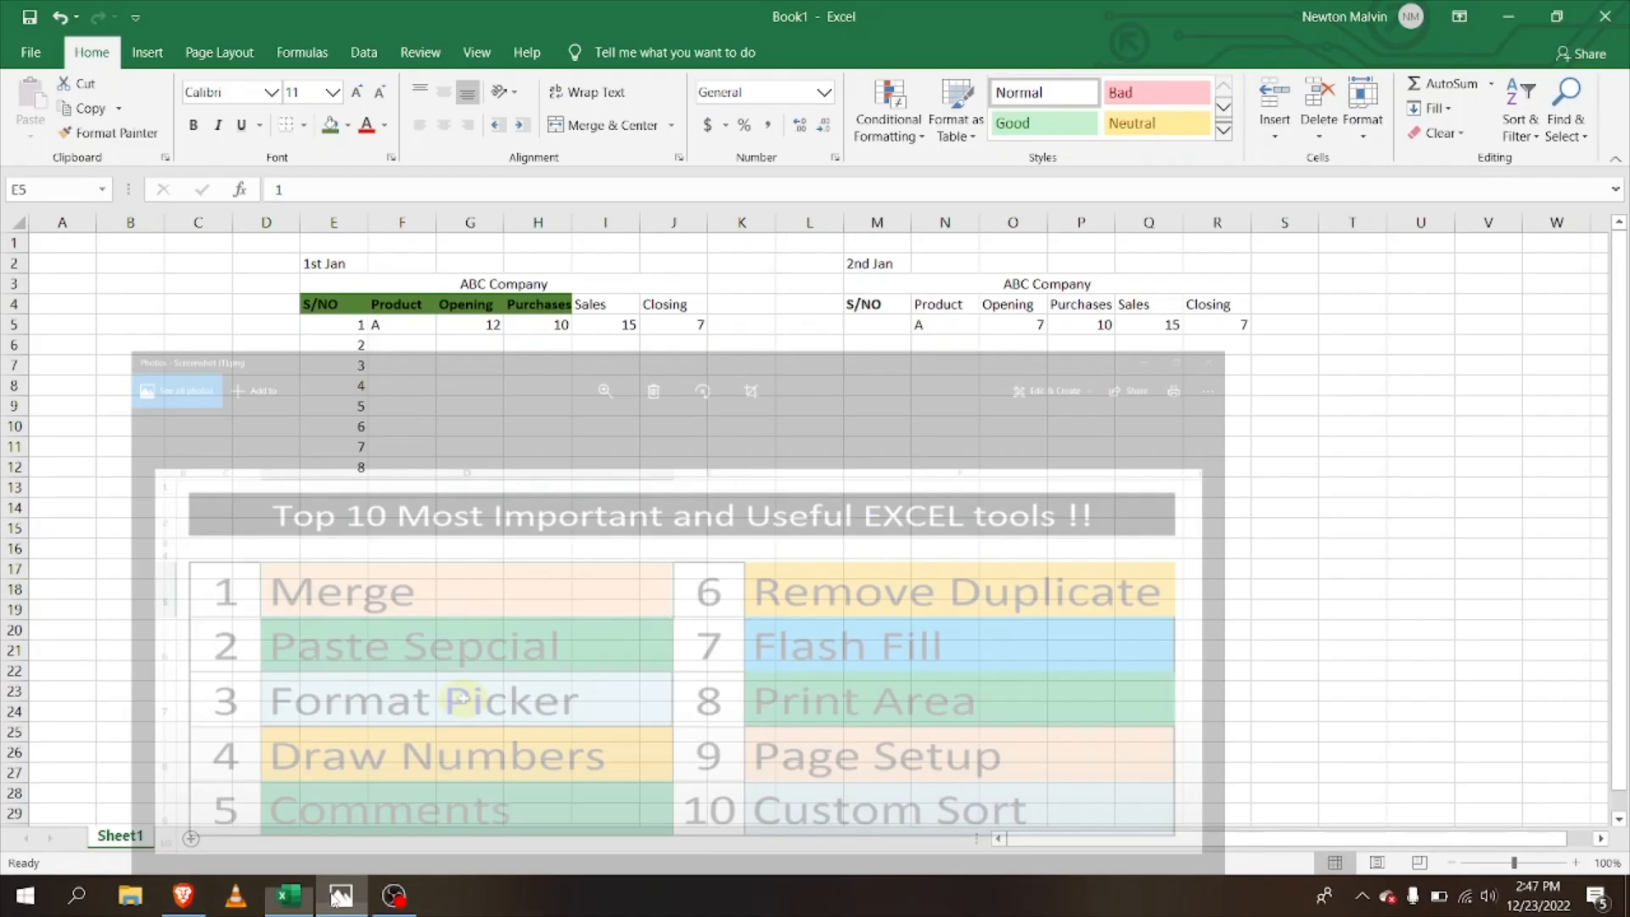
pyautogui.click(516, 310)
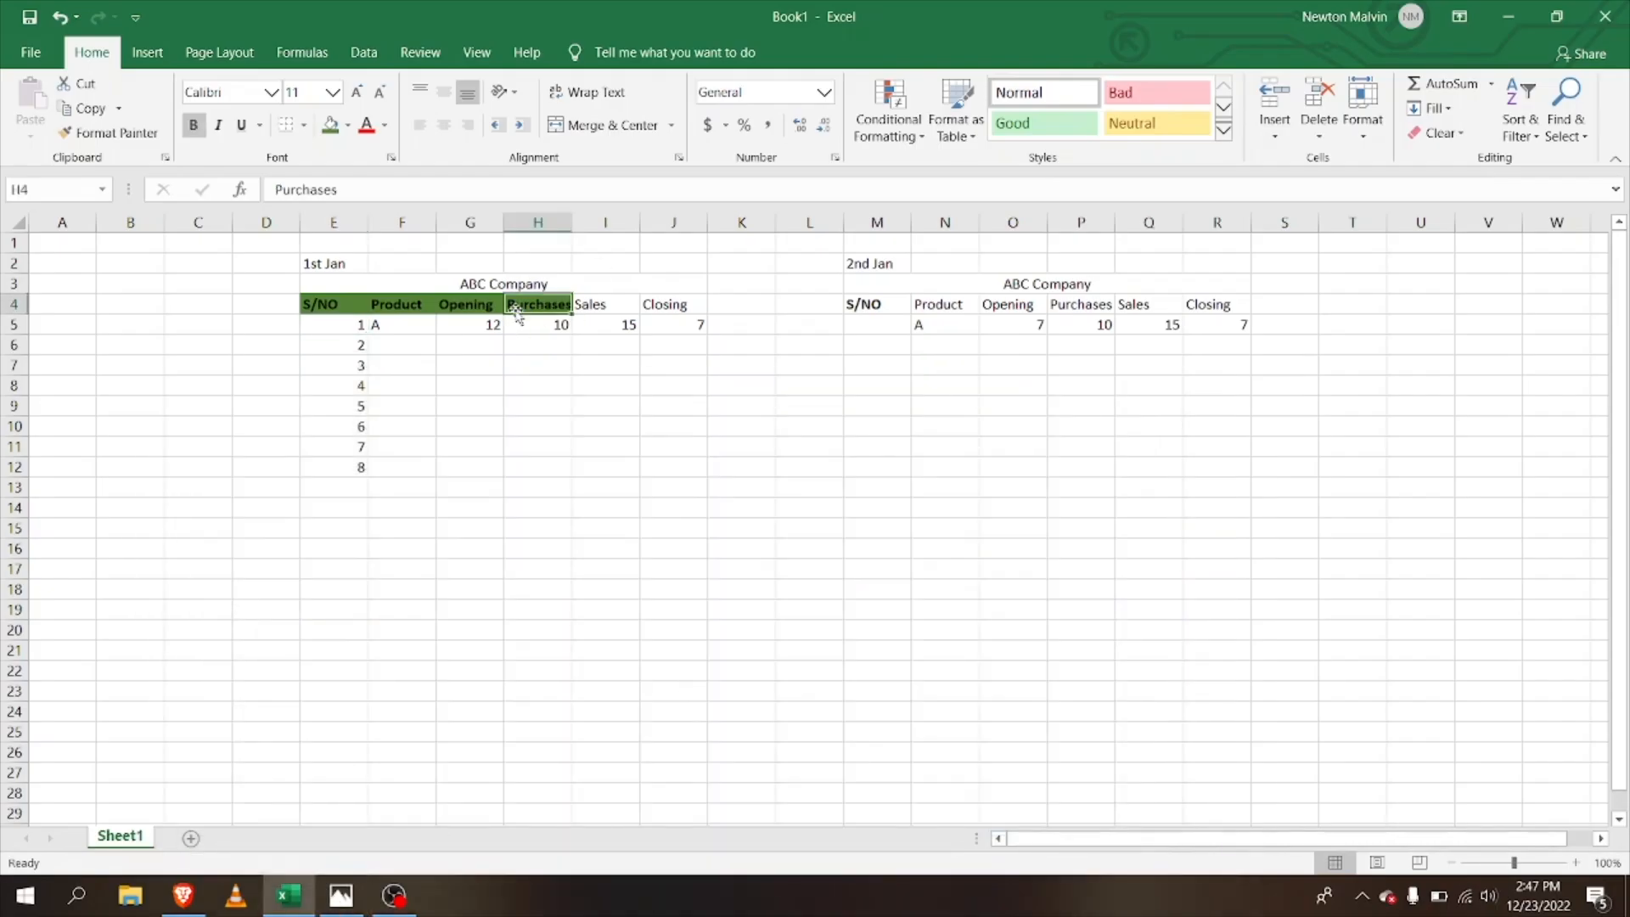
# Step: Add the comment 'this is purchase' to the Purchases header H4
pyautogui.rightClick(562, 305)
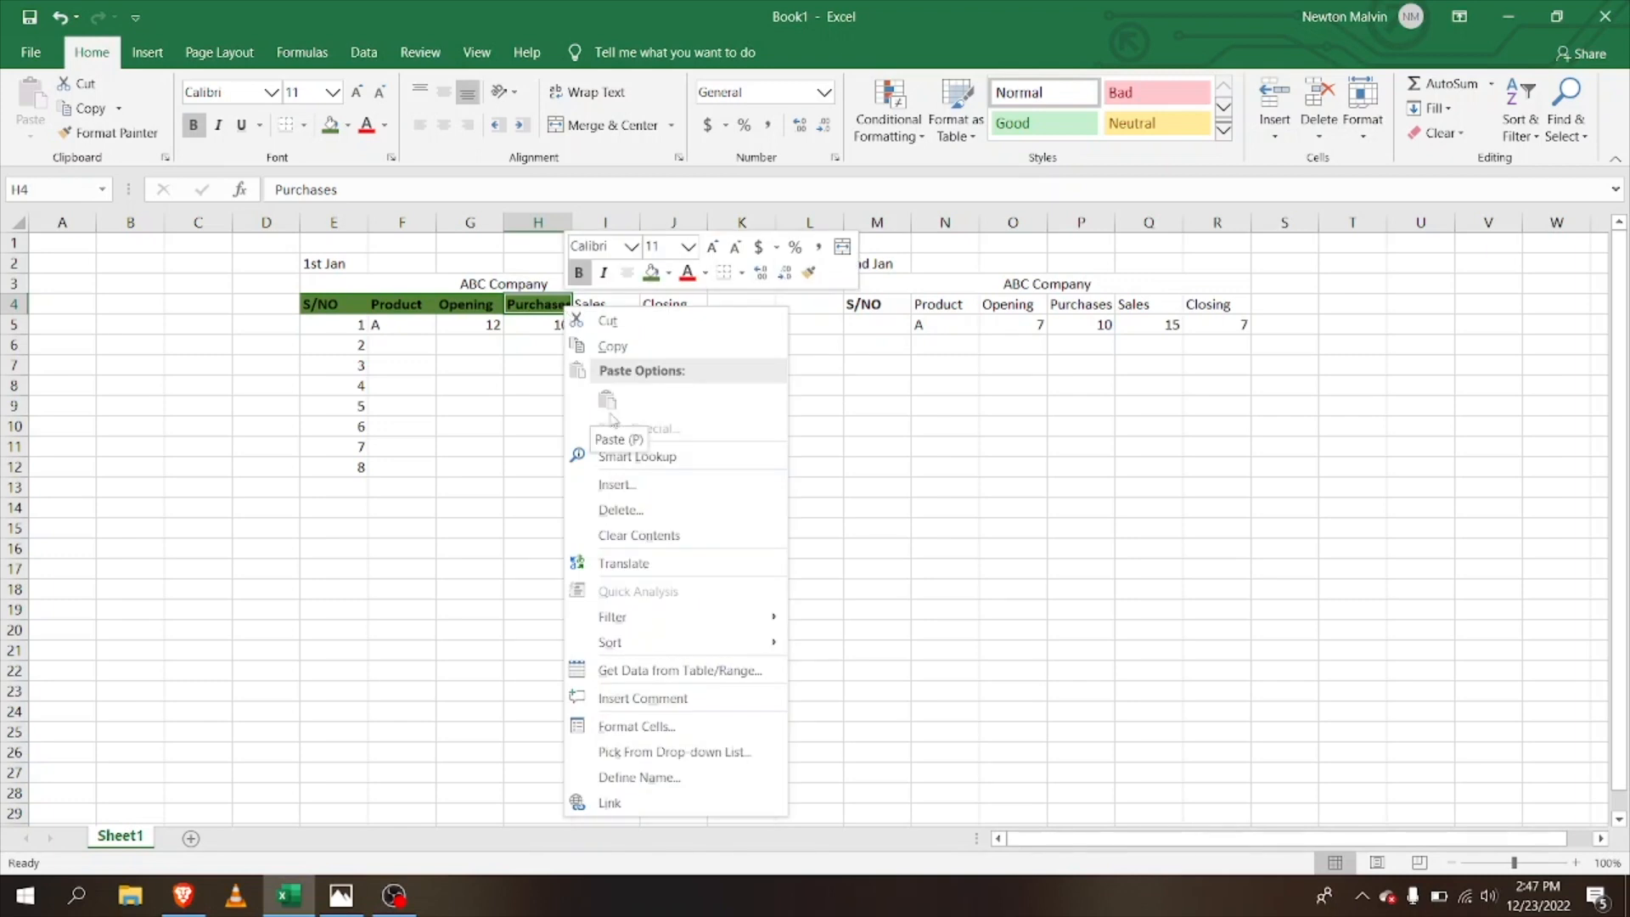
pyautogui.click(636, 708)
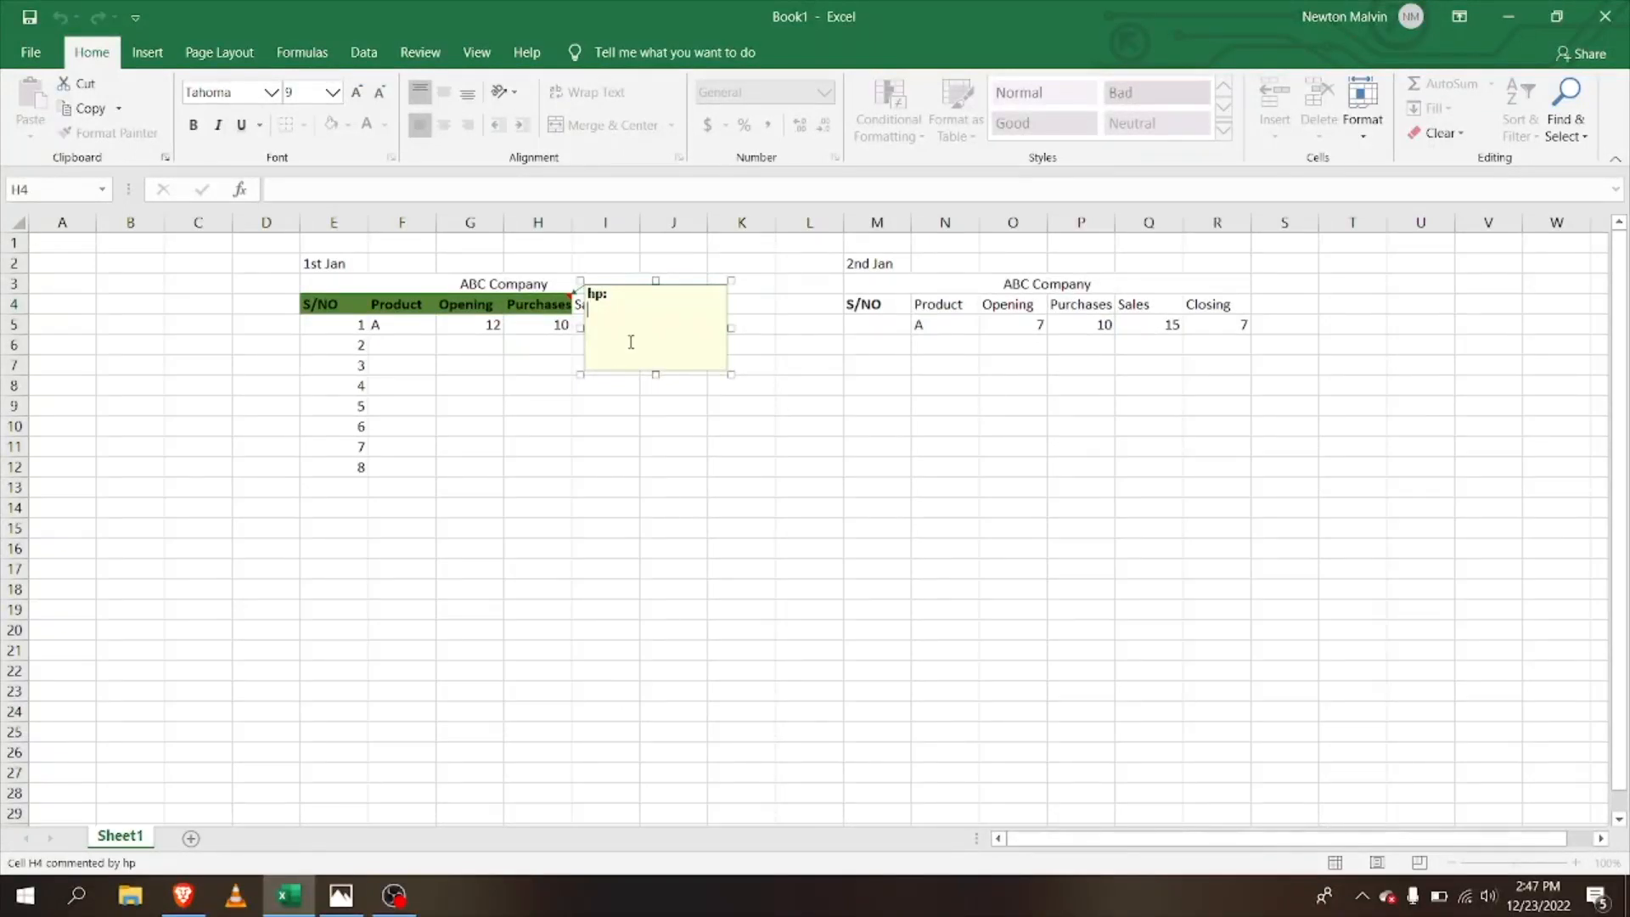
pyautogui.write('this is purchase')
pyautogui.press('Return')
pyautogui.click(683, 316)
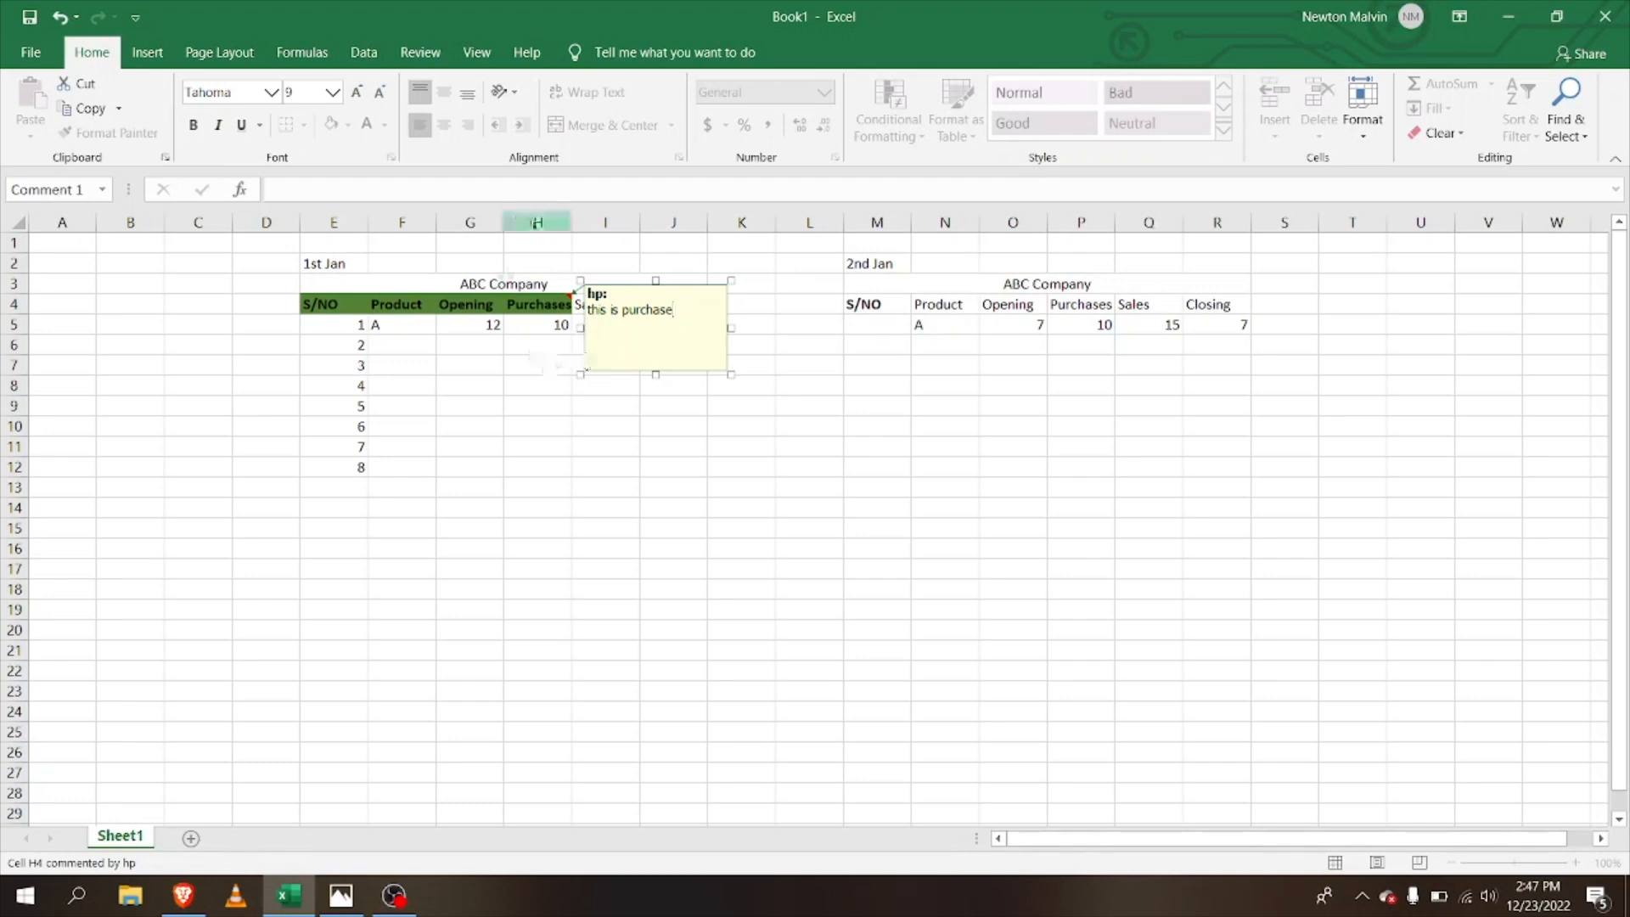
pyautogui.click(545, 269)
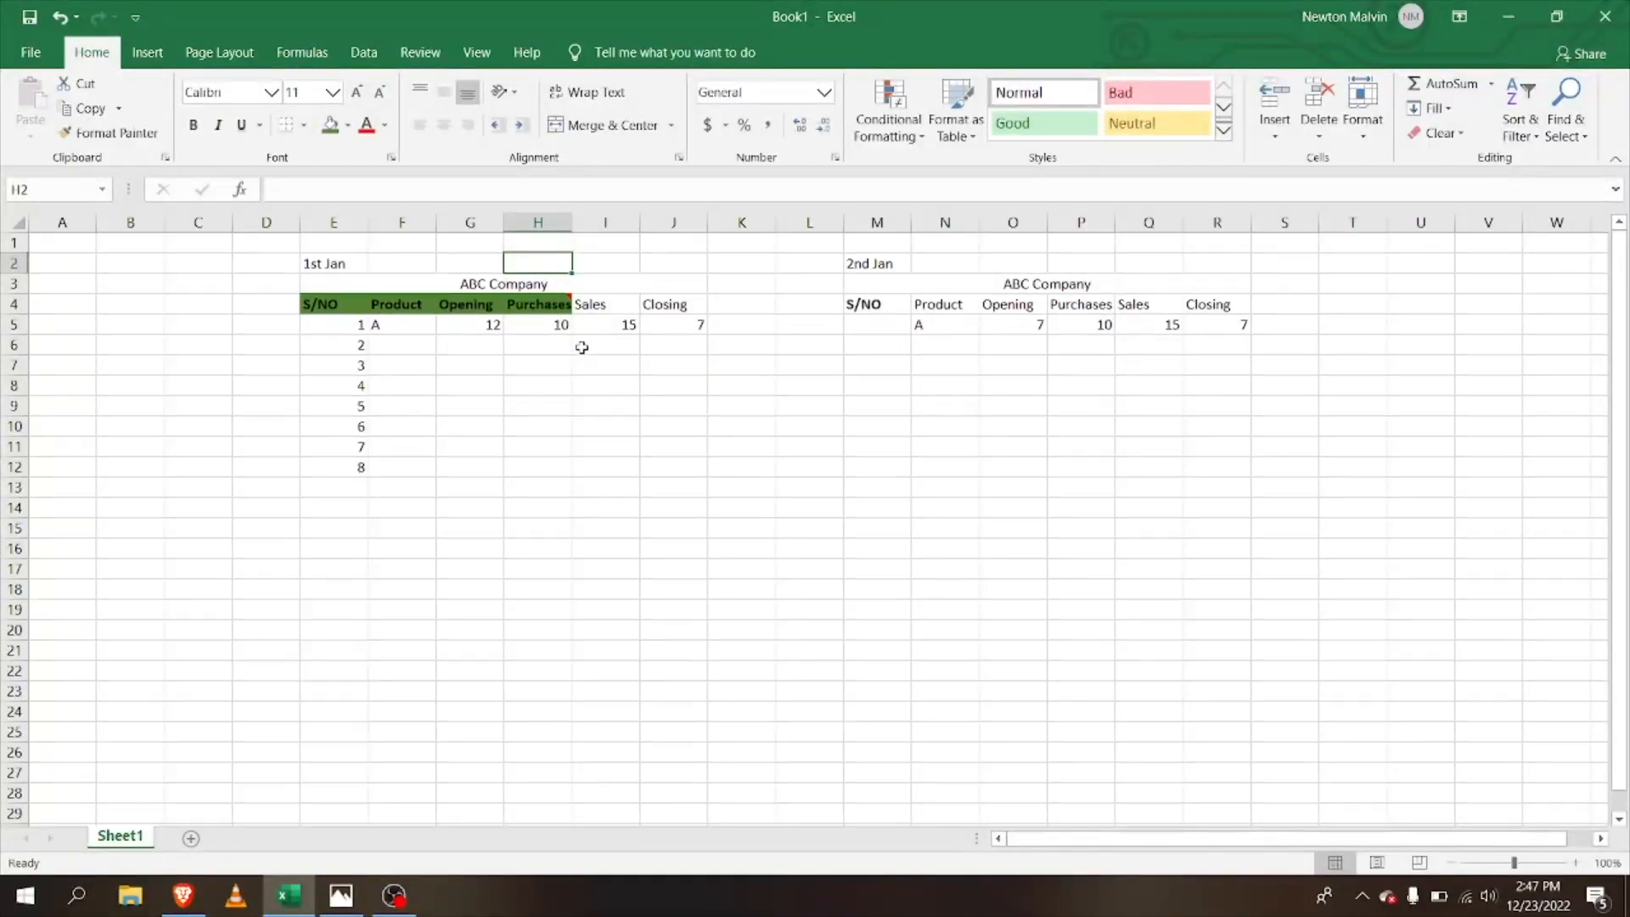
pyautogui.press('alt')
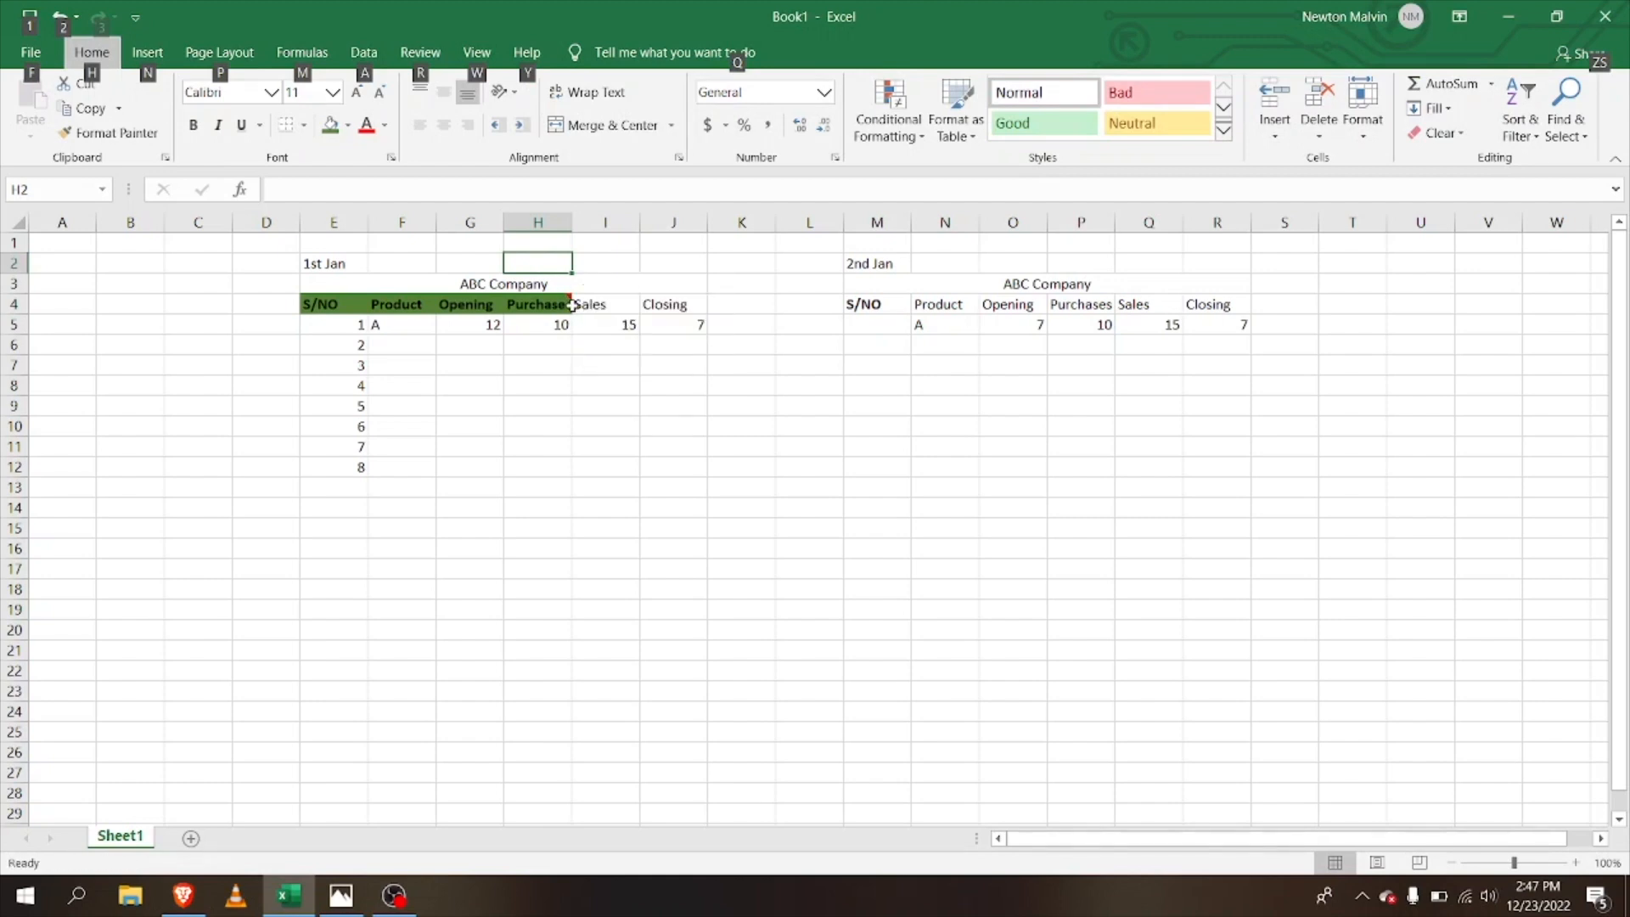
pyautogui.moveTo(571, 301)
pyautogui.click(681, 311)
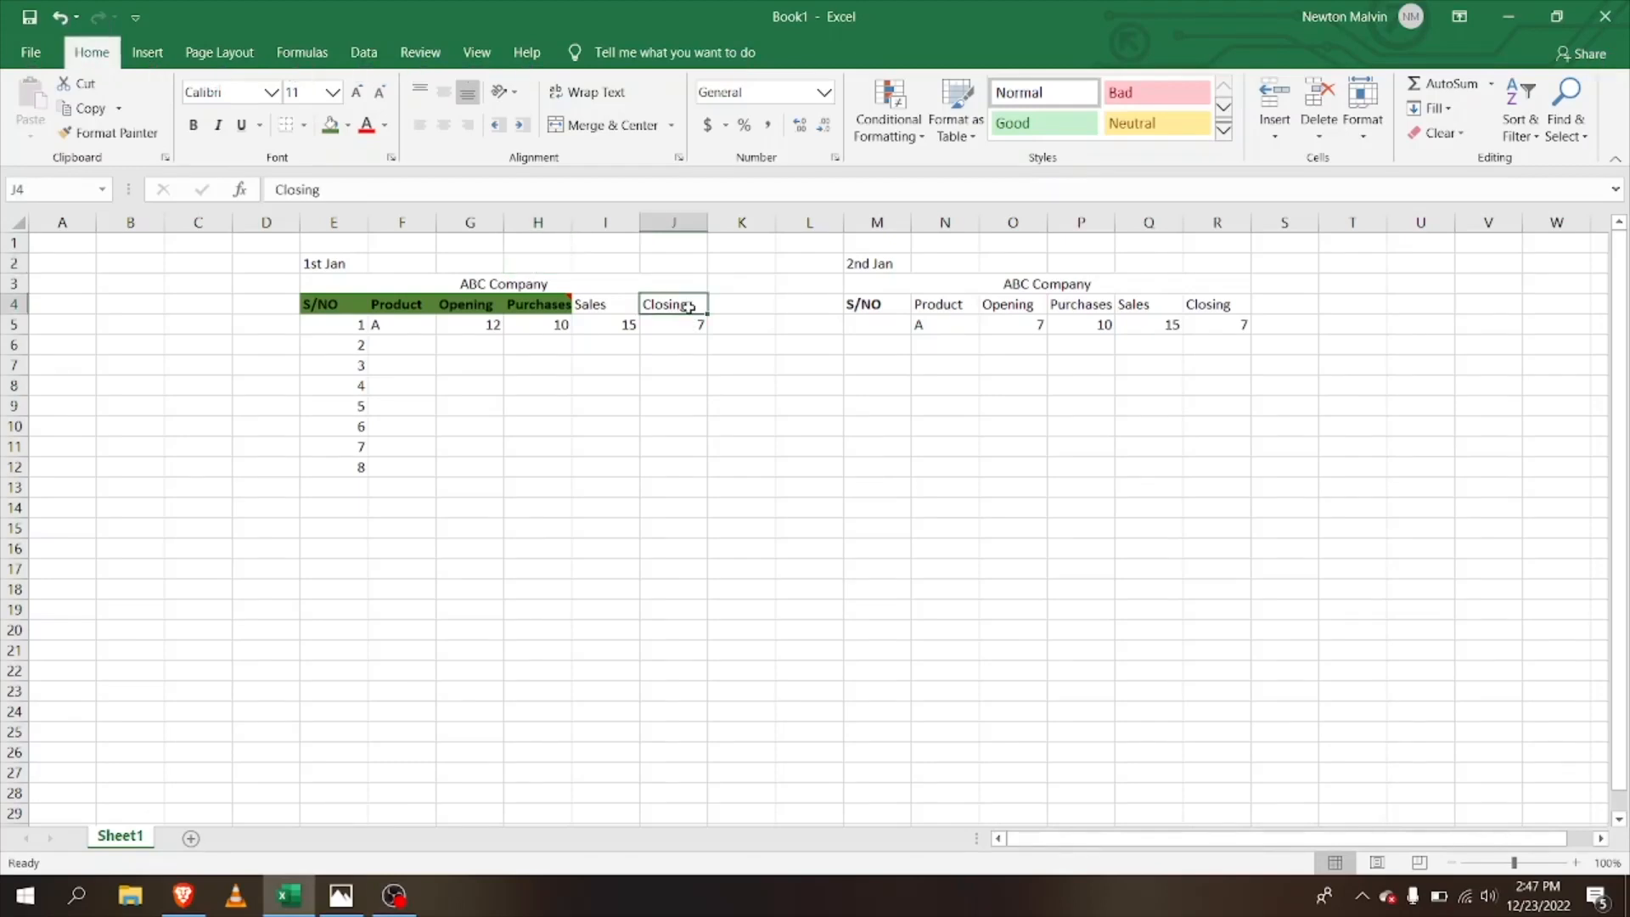
# Step: Insert a comment with placeholder text 'kldhsgs;dg' on the Closing header J4
pyautogui.rightClick(688, 310)
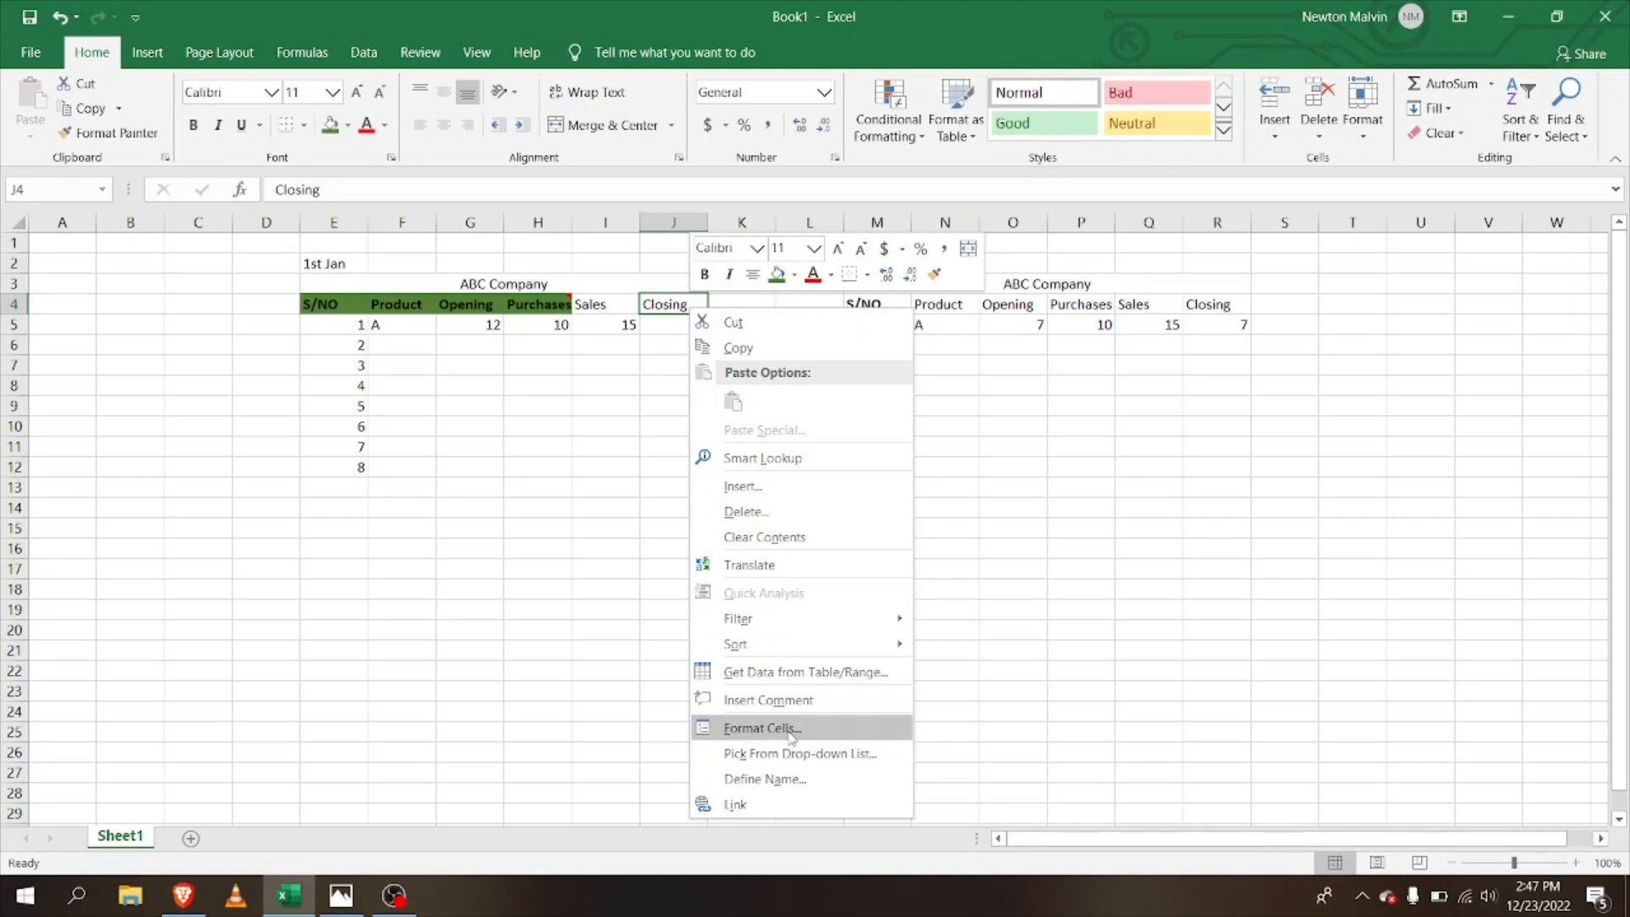
pyautogui.click(765, 701)
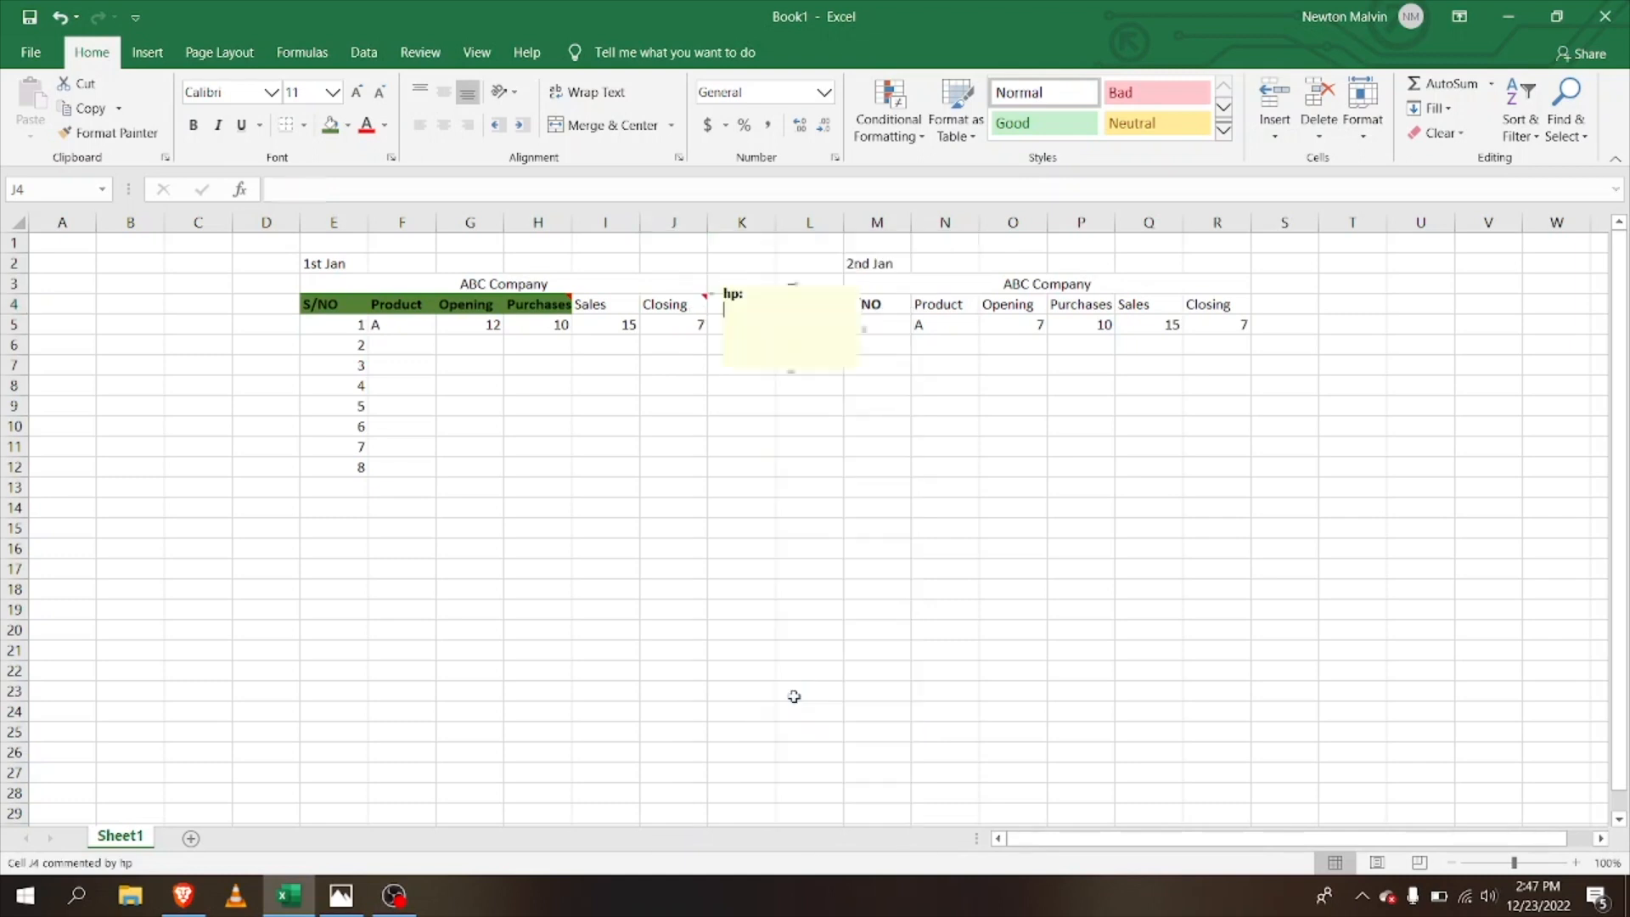
pyautogui.write('kldhsgs;dg')
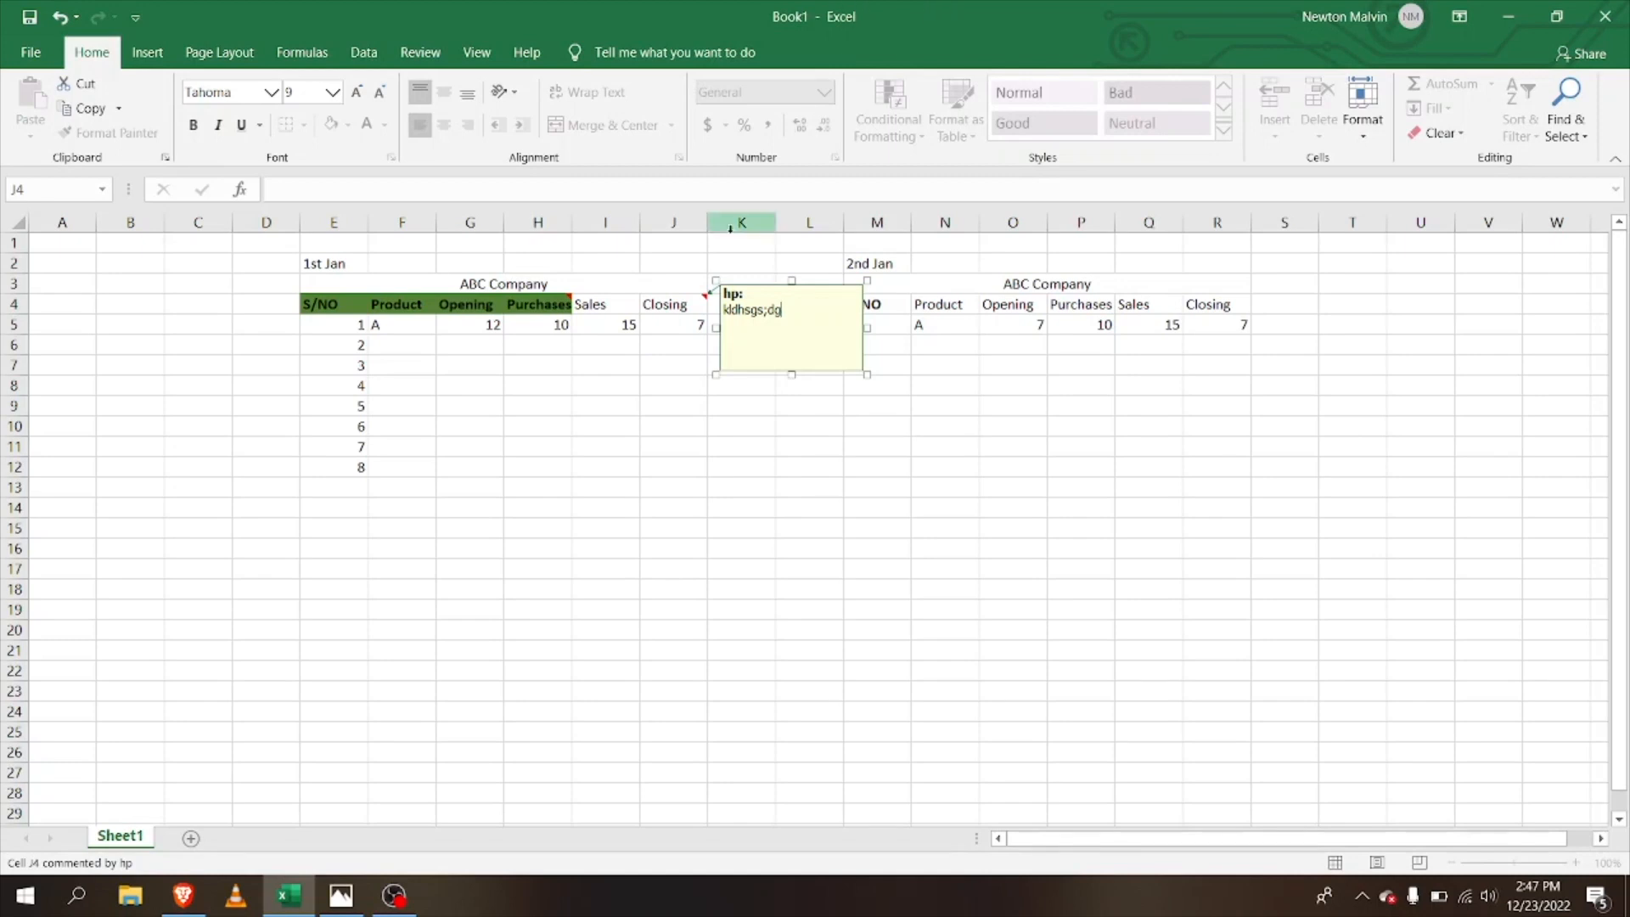
pyautogui.click(701, 283)
pyautogui.moveTo(704, 299)
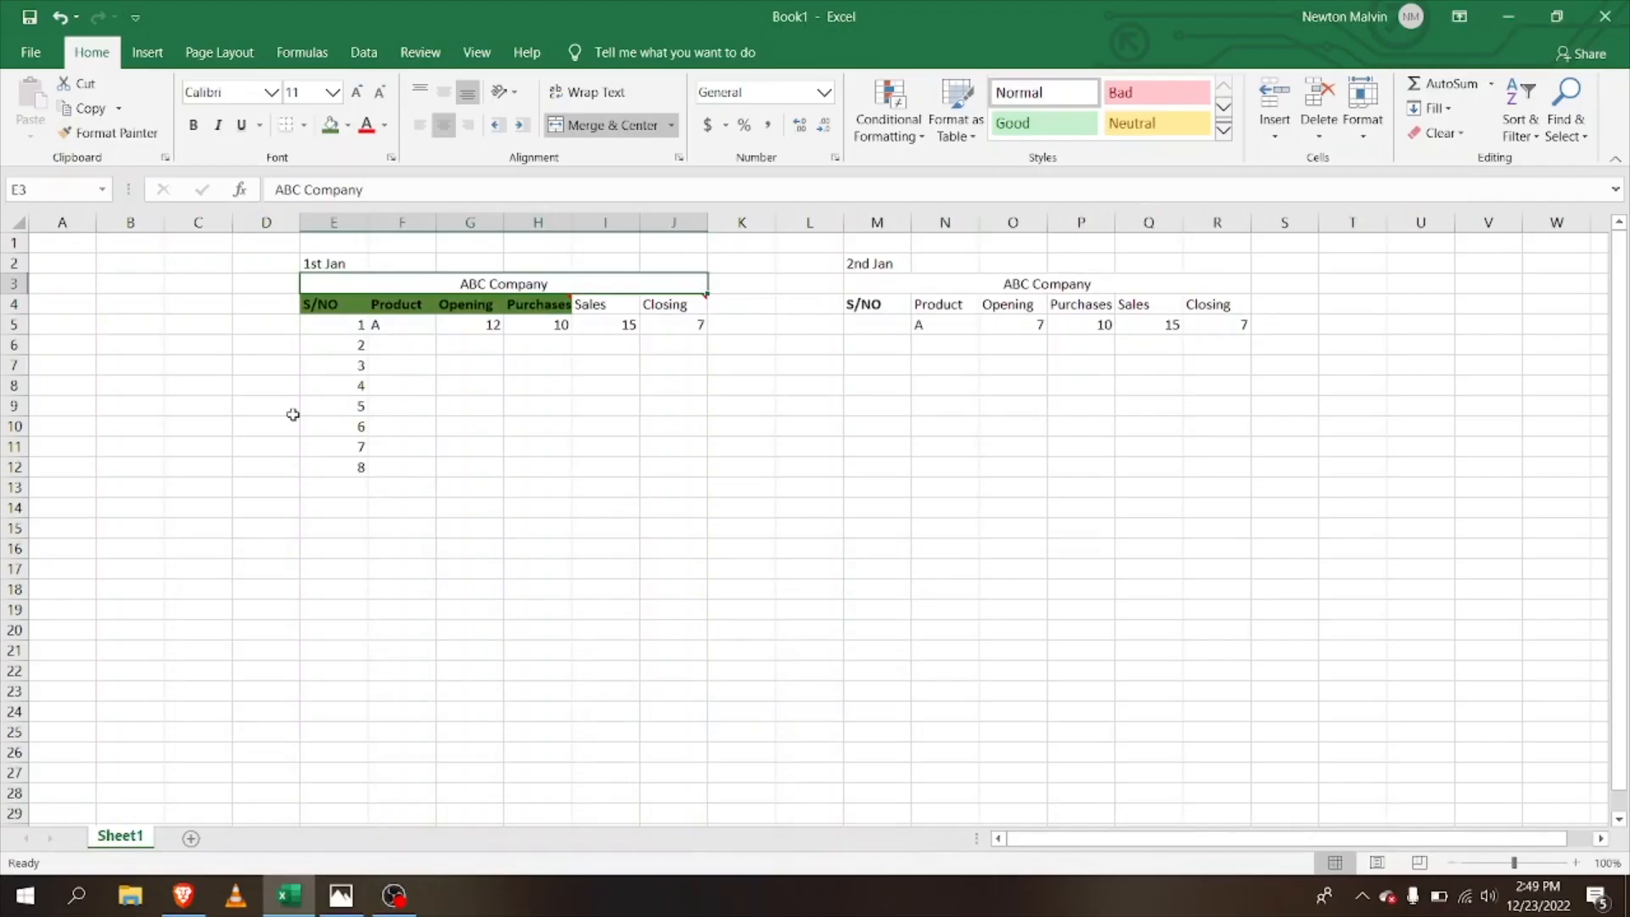
# Step: Enter 8, 7, 3, 2, 1 and 5 into S/NO cells E13 to E18
pyautogui.click(338, 365)
pyautogui.press('Down')
pyautogui.press('Down')
pyautogui.press('Down')
pyautogui.press('Down')
pyautogui.press('Down')
pyautogui.press('Down')
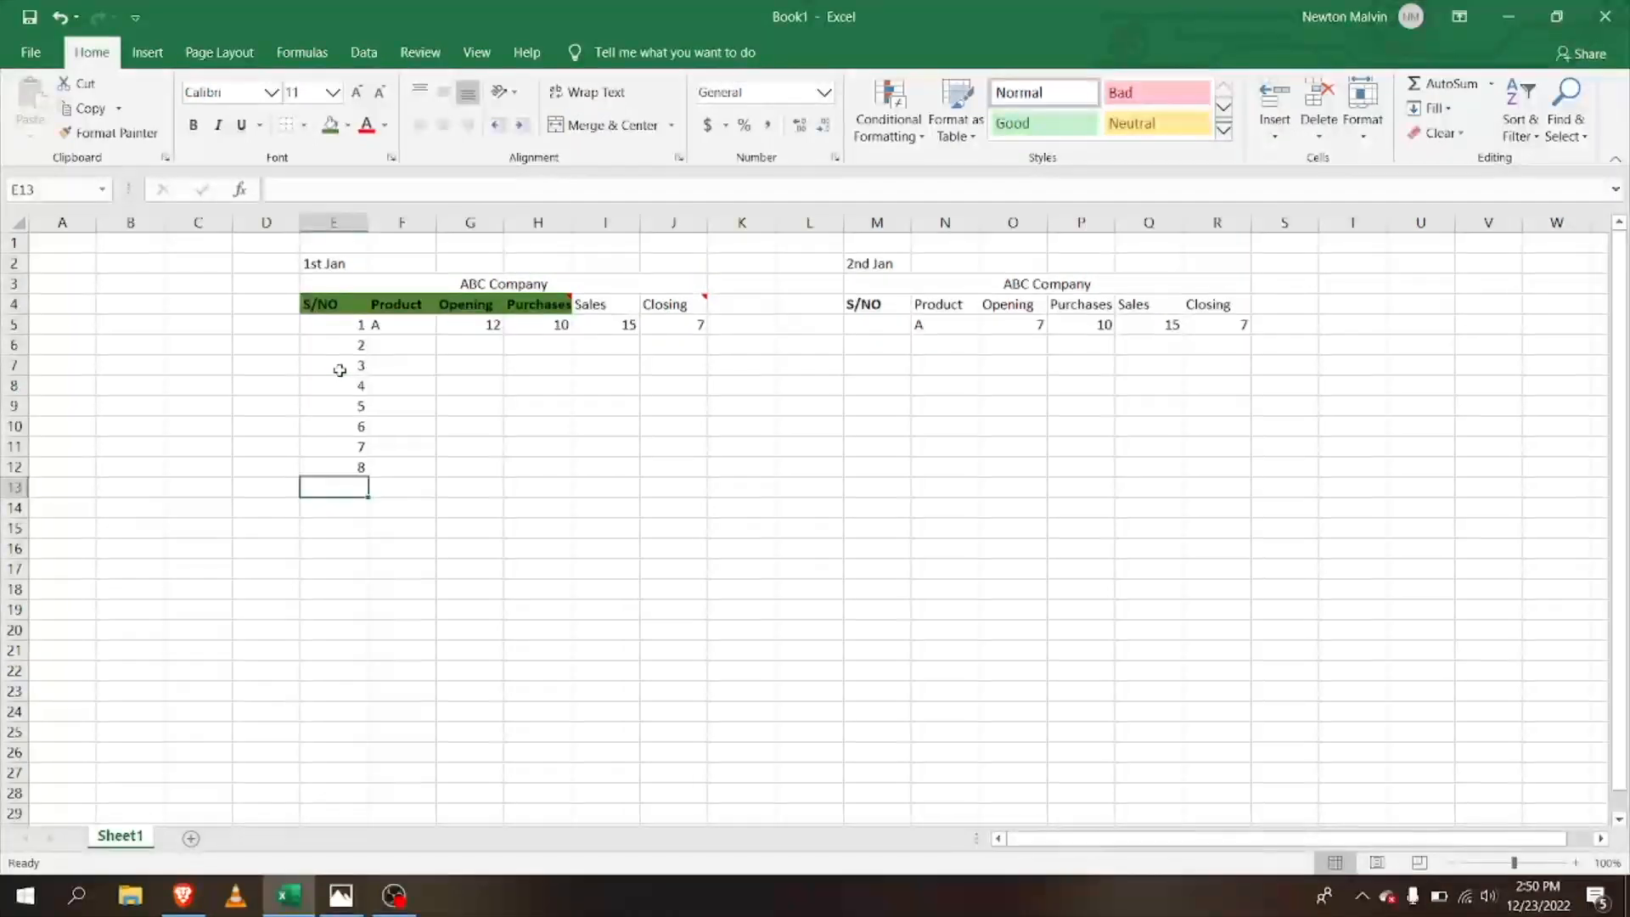
pyautogui.write('8')
pyautogui.press('Return')
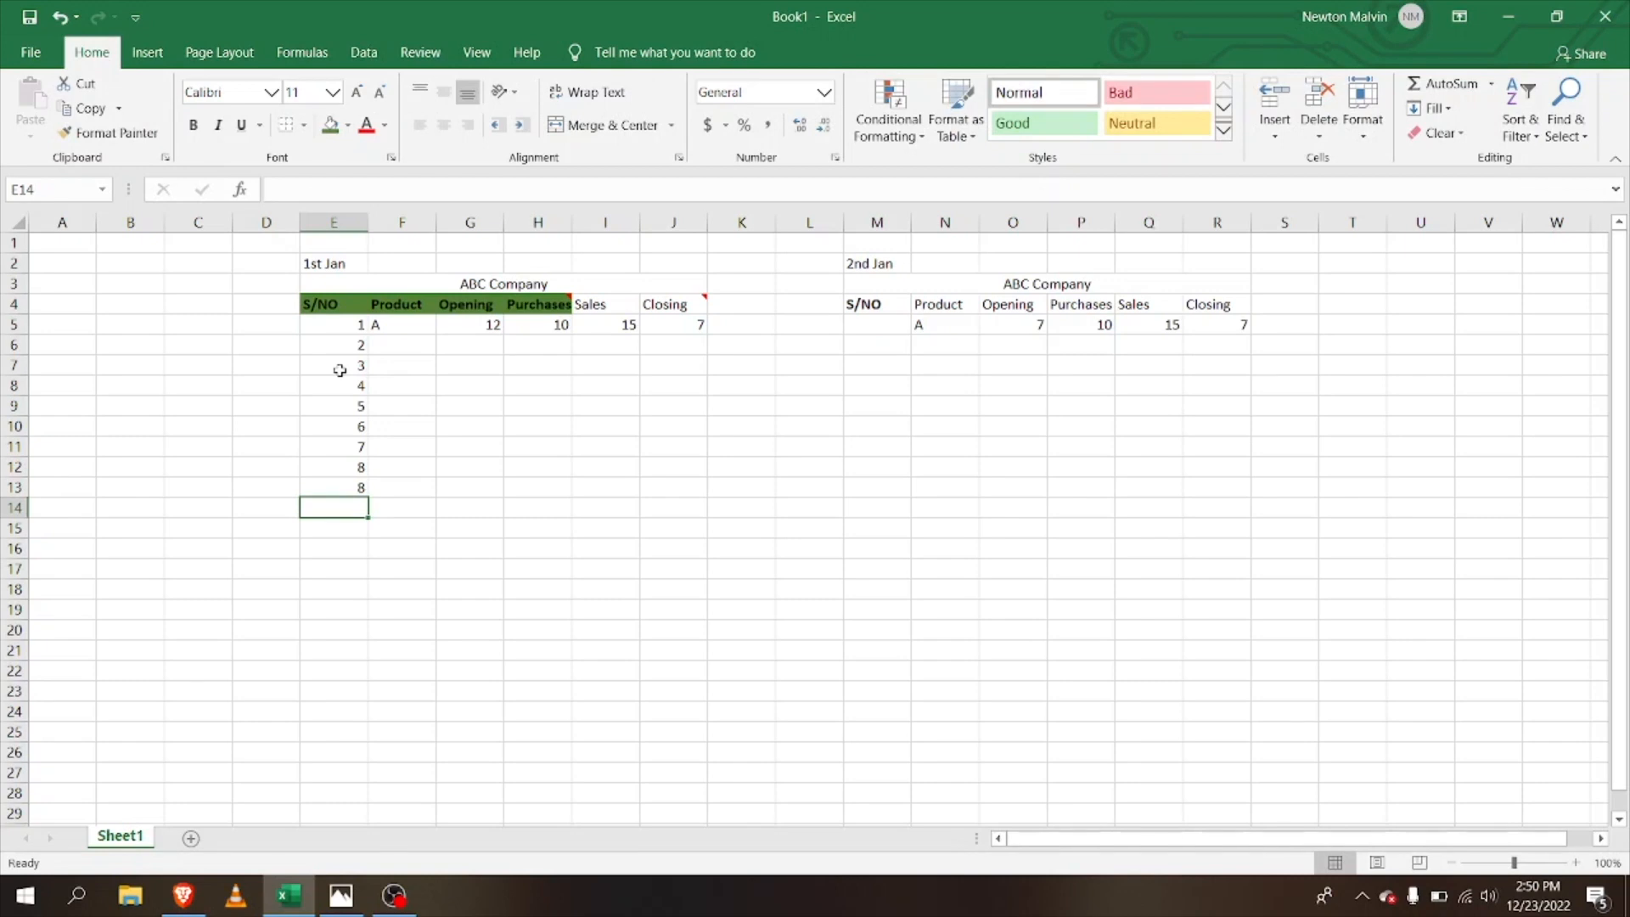
pyautogui.write('7')
pyautogui.press('Return')
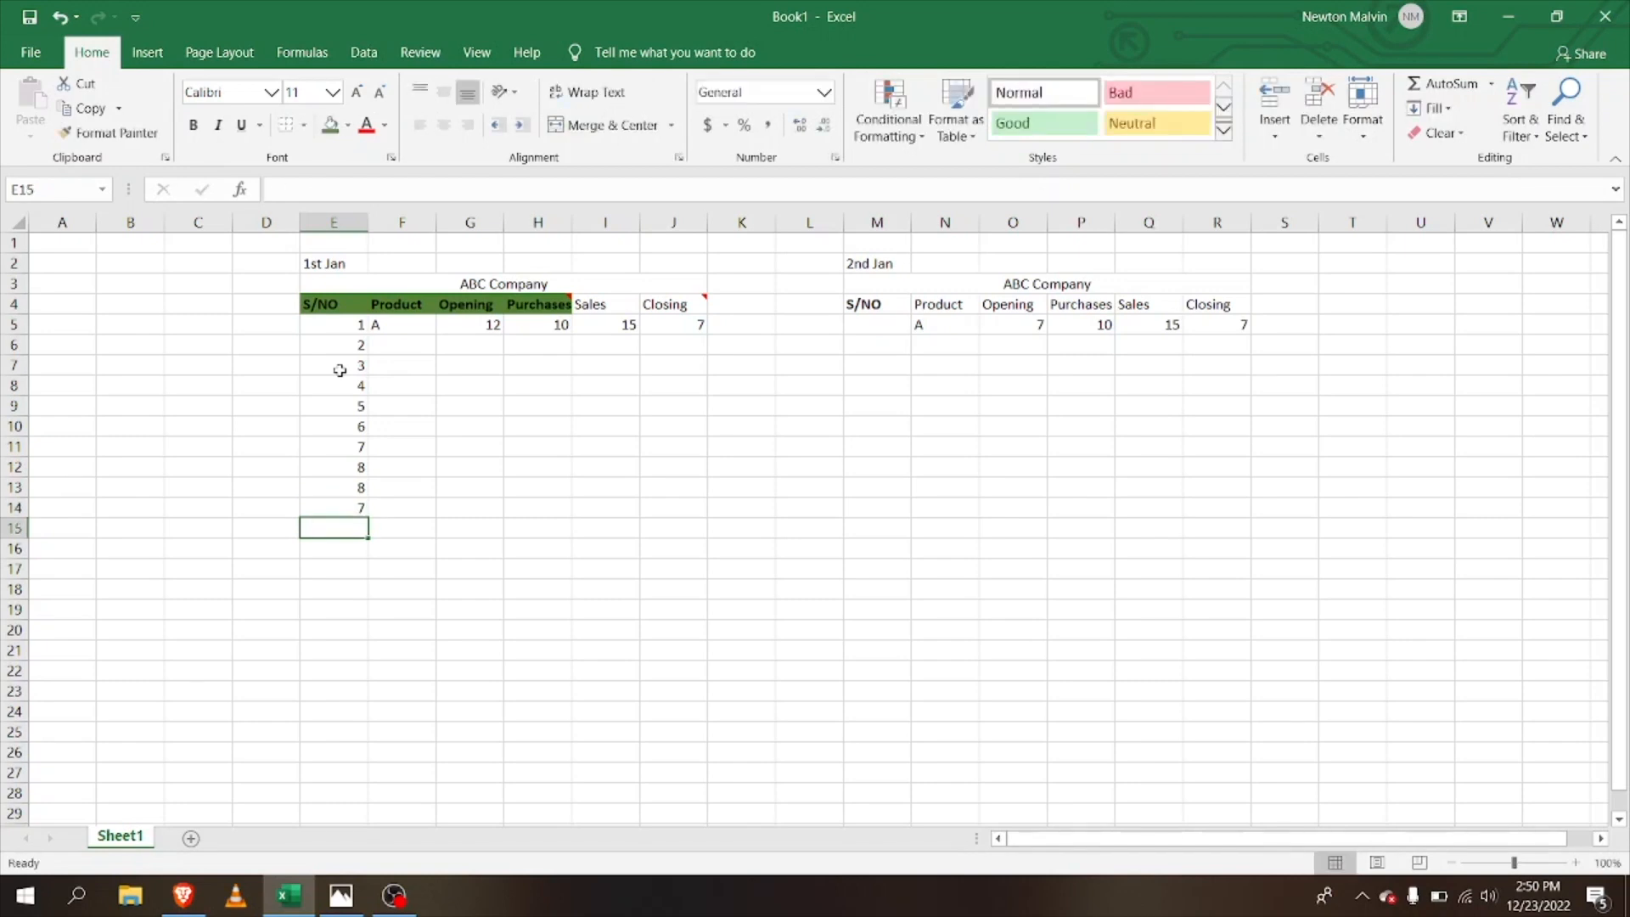
pyautogui.write('3')
pyautogui.press('Return')
pyautogui.write('2')
pyautogui.press('Return')
pyautogui.write('1')
pyautogui.press('Return')
pyautogui.write('5')
pyautogui.hotkey('ctrl', 'Return')
pyautogui.press('Up')
pyautogui.press('Up')
pyautogui.press('Up')
pyautogui.press('Up')
pyautogui.press('Up')
pyautogui.press('Up')
pyautogui.press('Up')
pyautogui.press('Up')
pyautogui.press('Up')
pyautogui.press('Up')
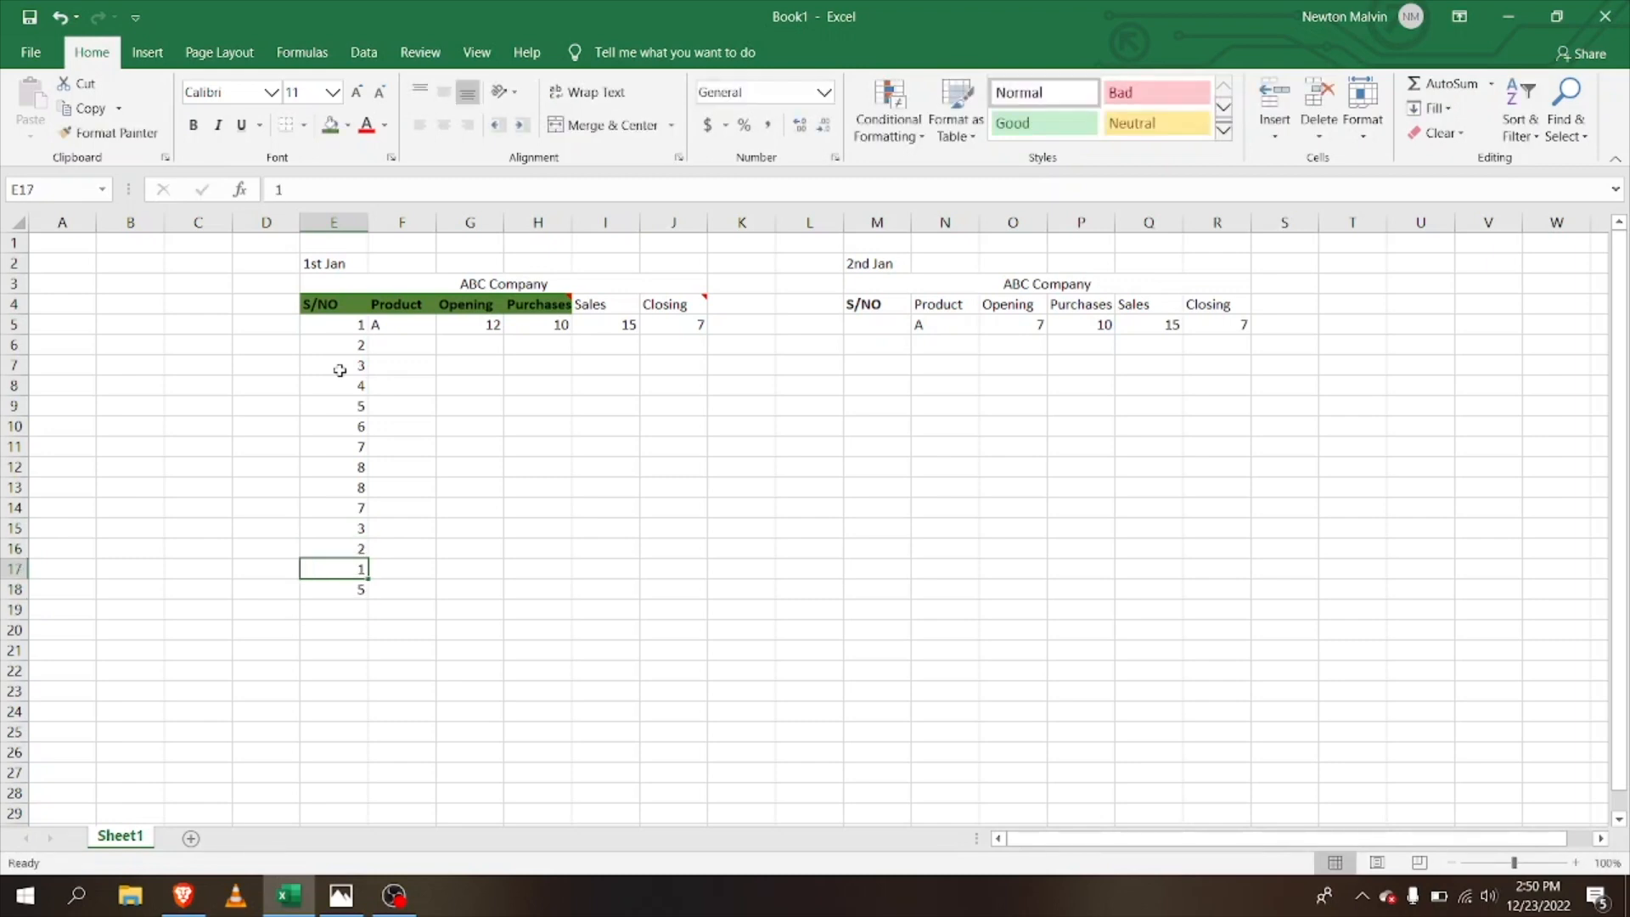
pyautogui.press('Up')
pyautogui.press('Up')
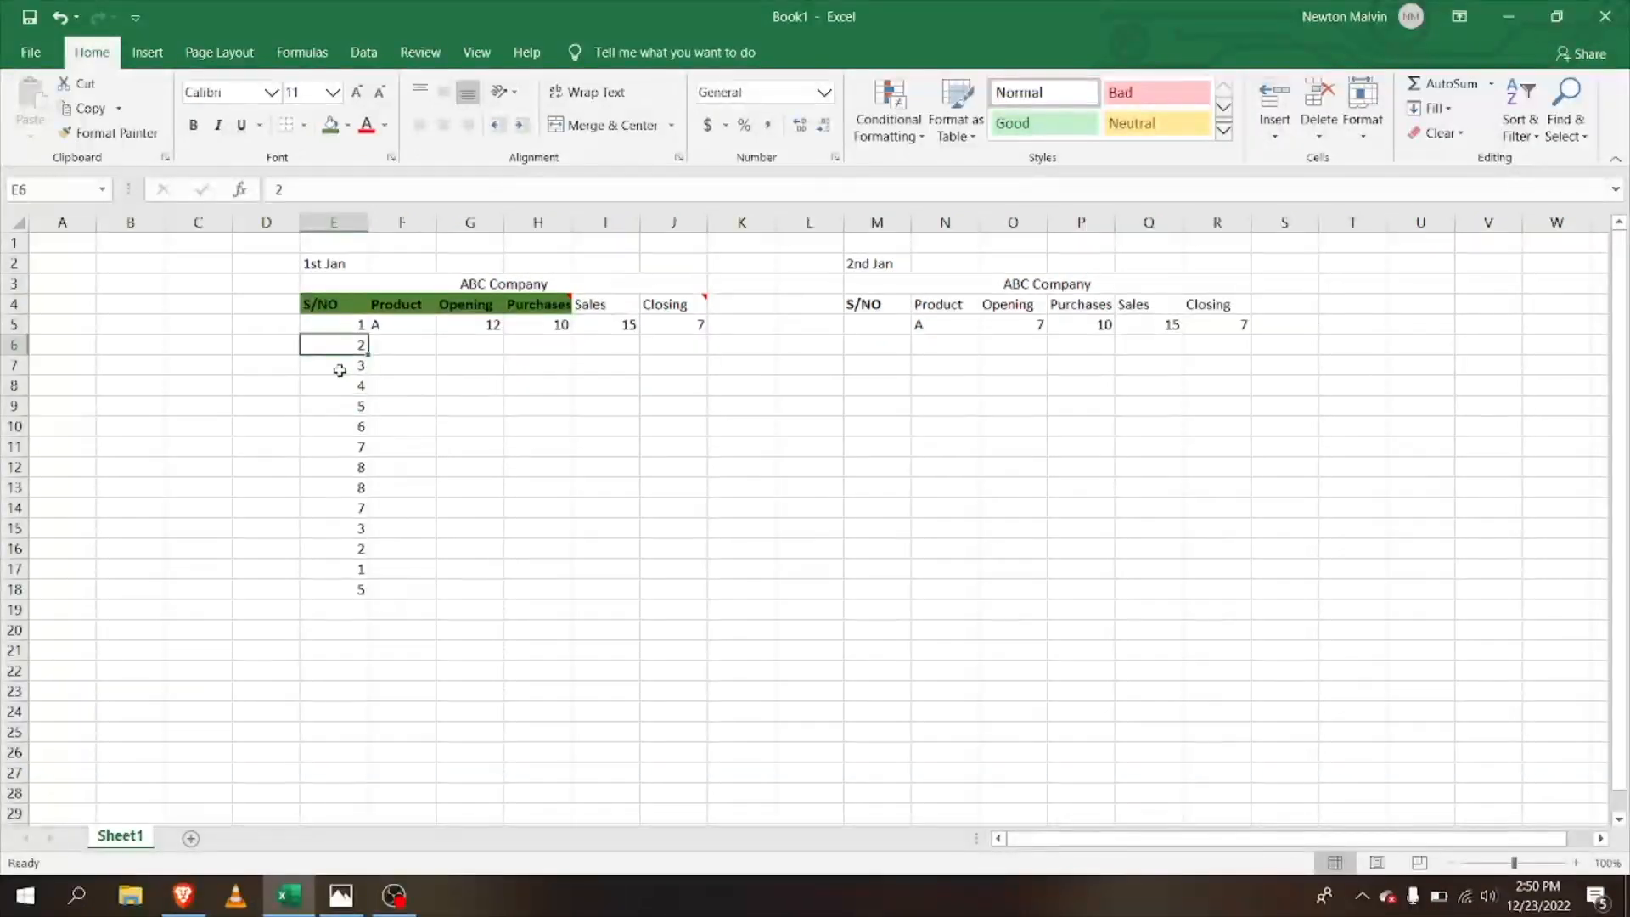
# Step: Drag E5's 1 down the S/NO column to E18, then undo the fill
pyautogui.click(349, 328)
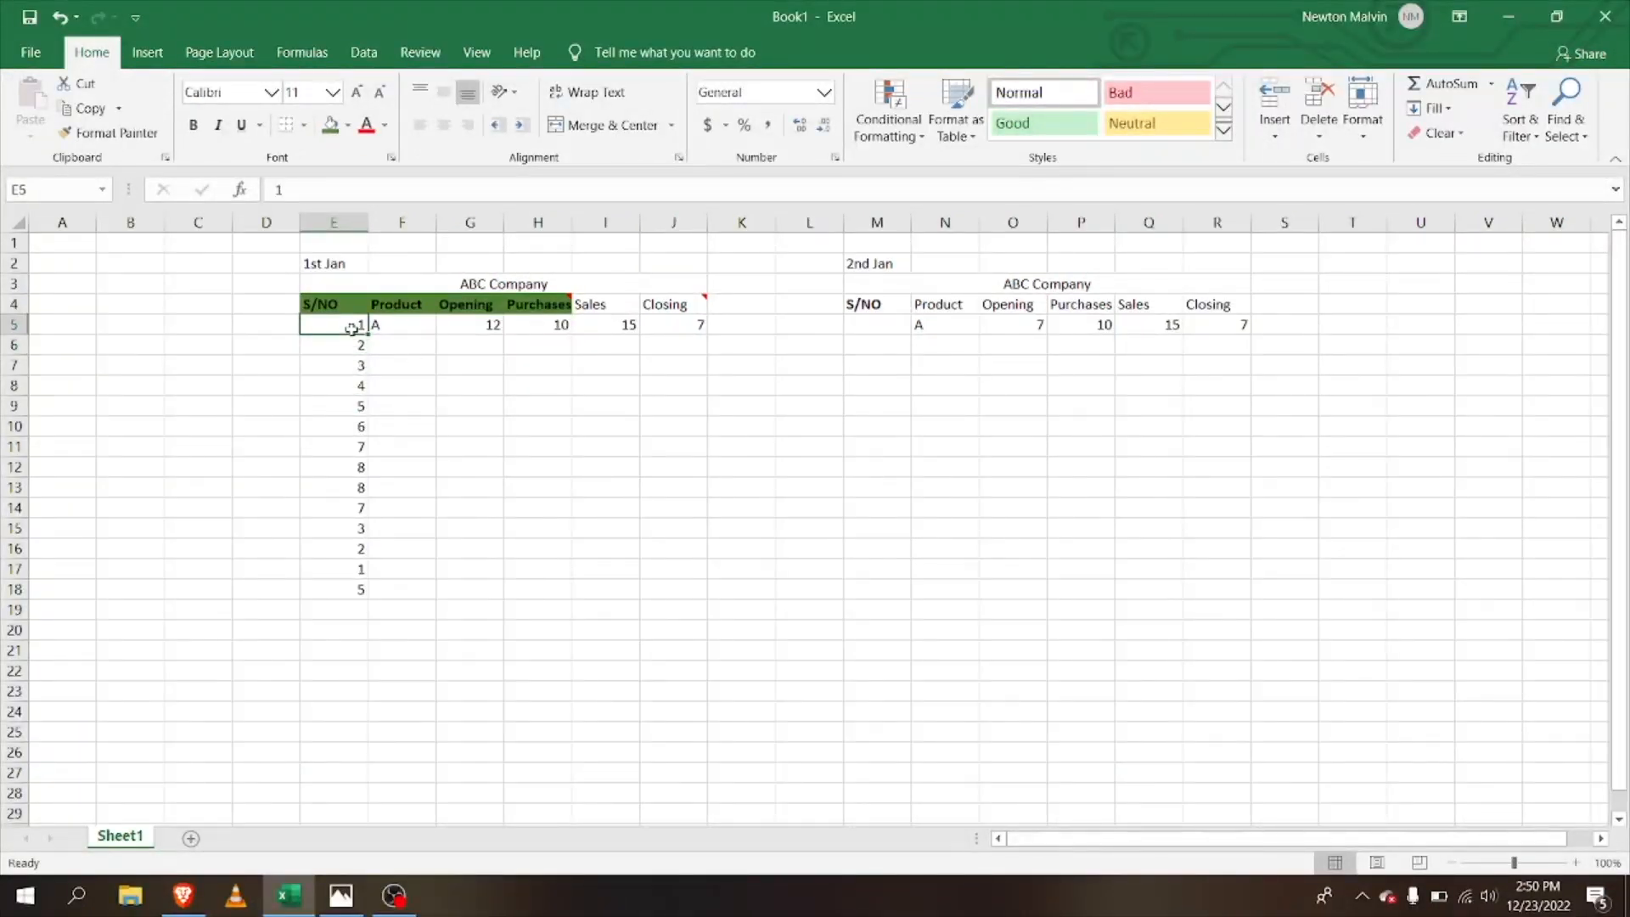
pyautogui.doubleClick(361, 326)
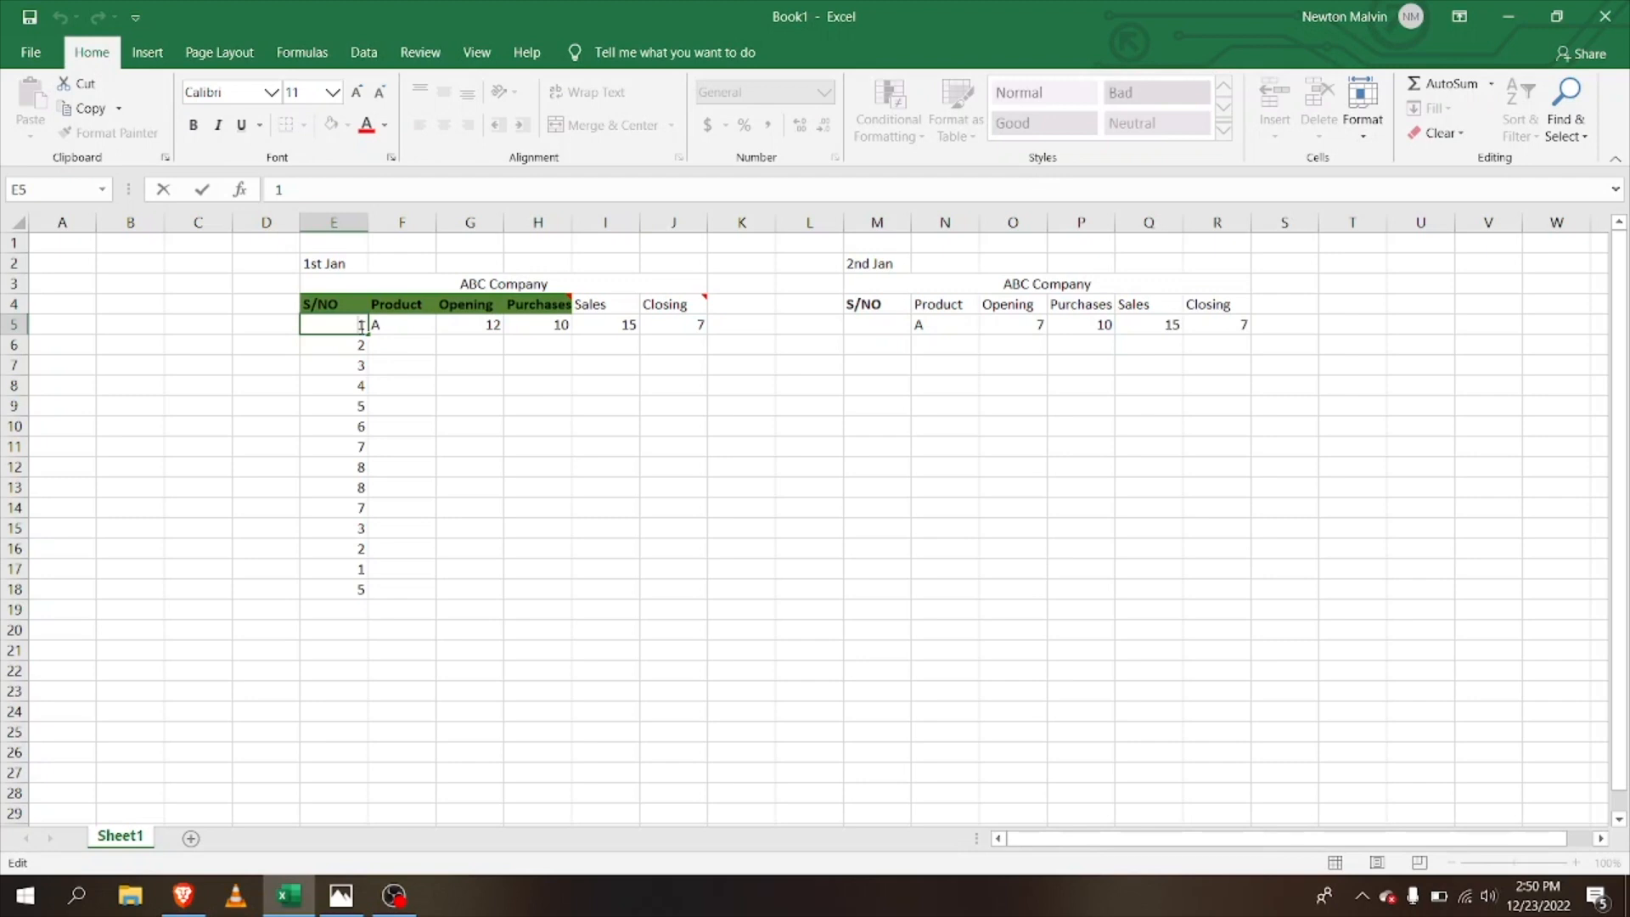
pyautogui.moveTo(419, 327); pyautogui.dragTo(365, 328)
pyautogui.click(354, 327)
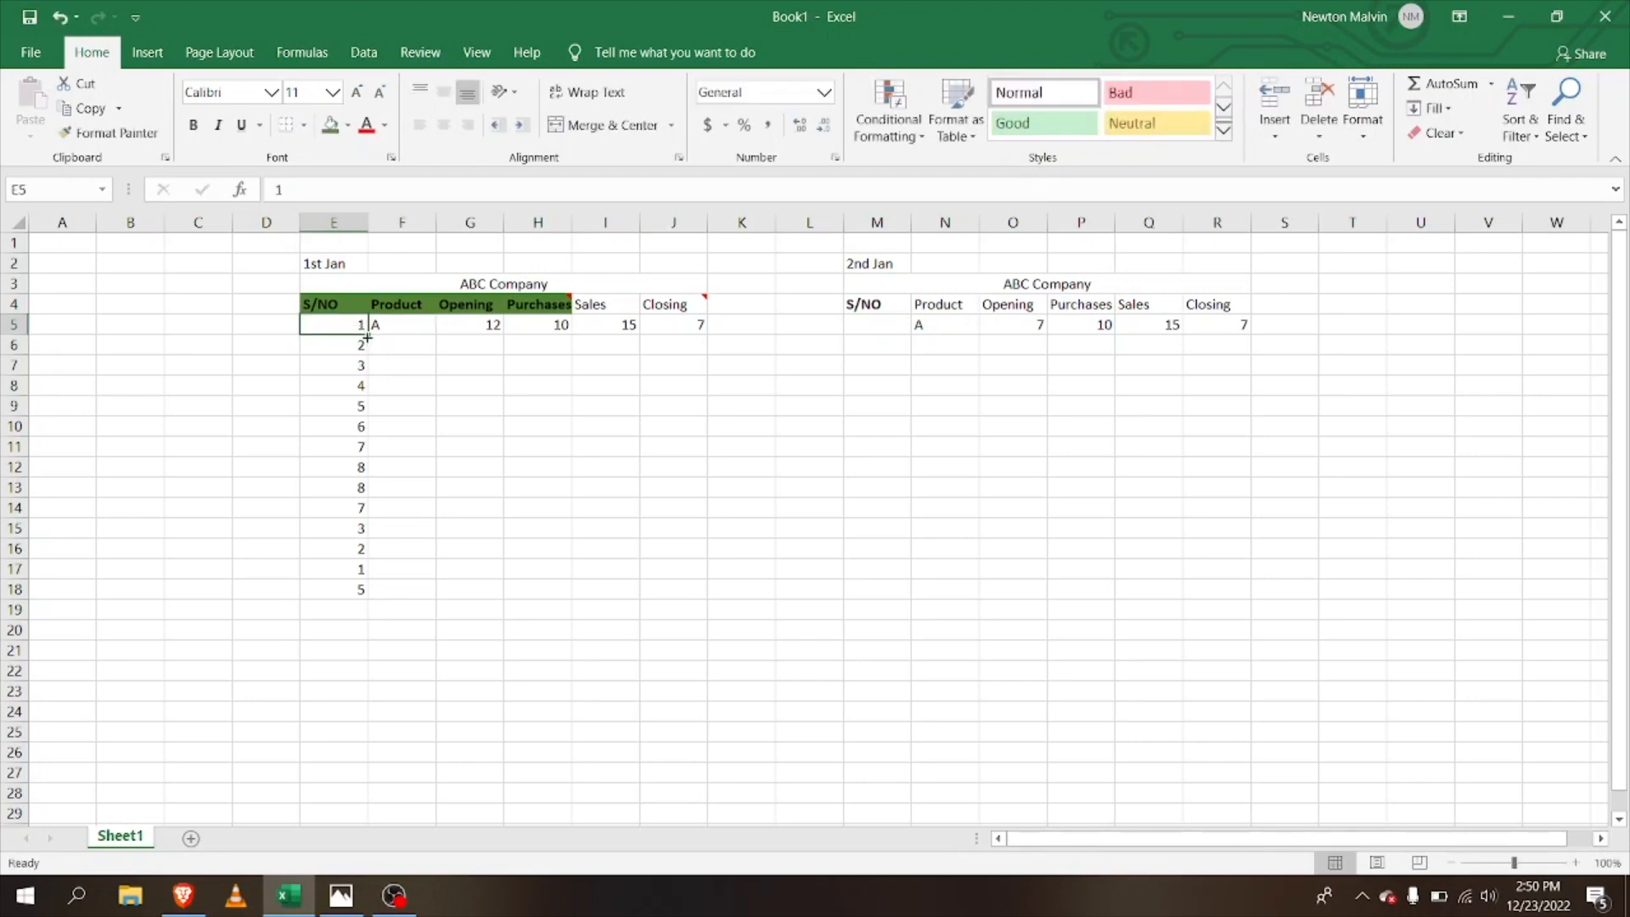
pyautogui.moveTo(366, 334); pyautogui.dragTo(376, 595)
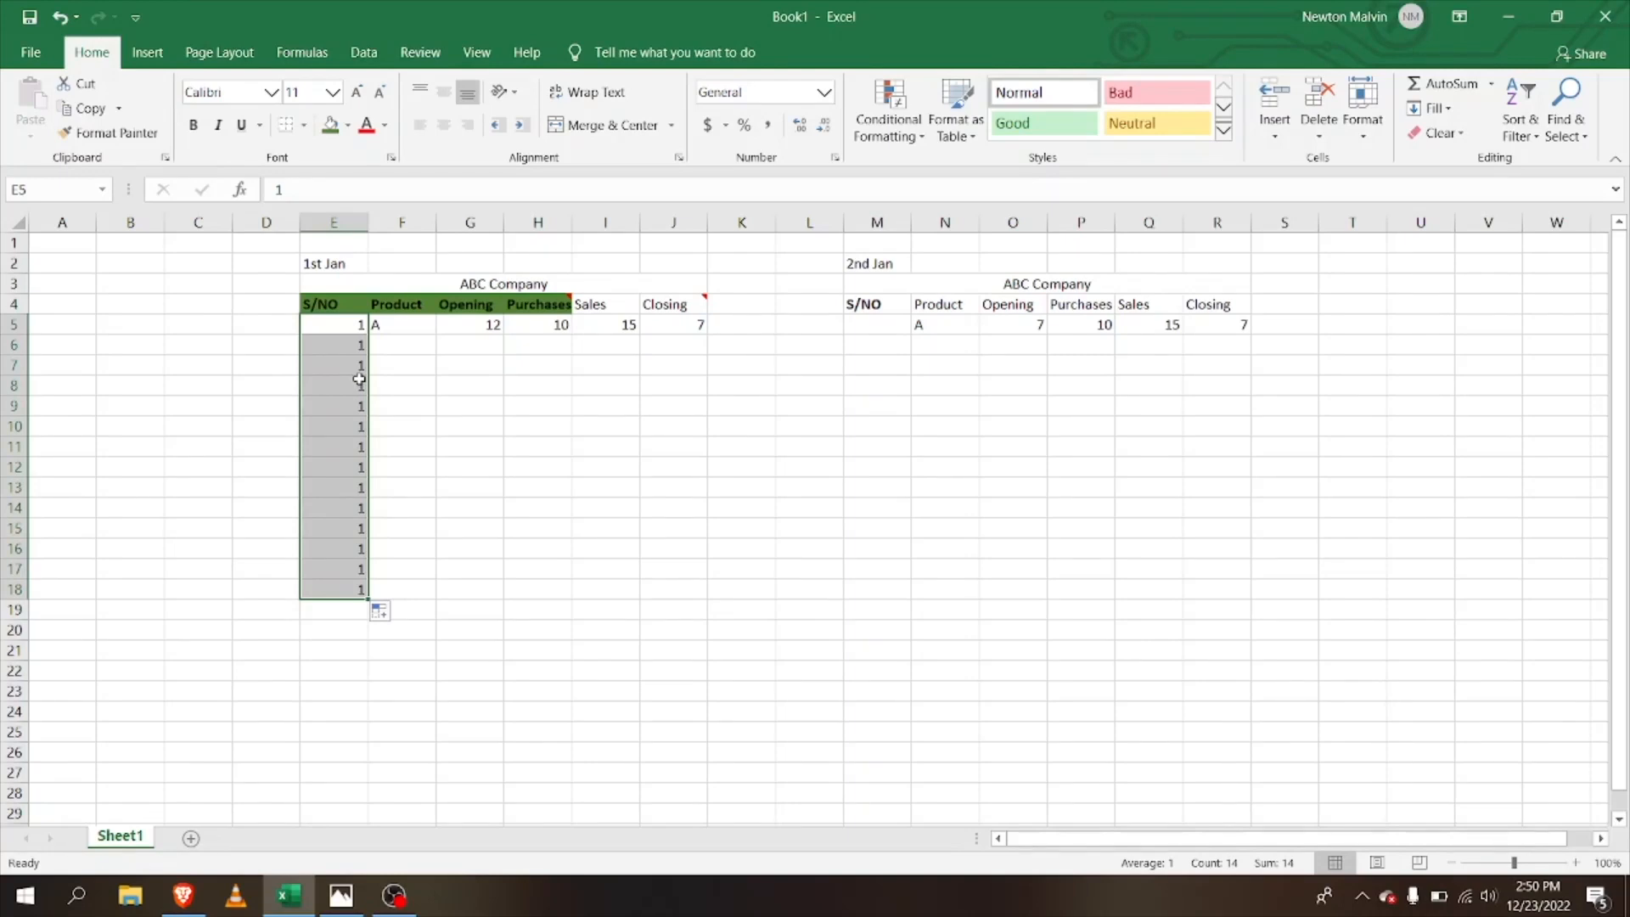
pyautogui.hotkey('ctrl', 'z')
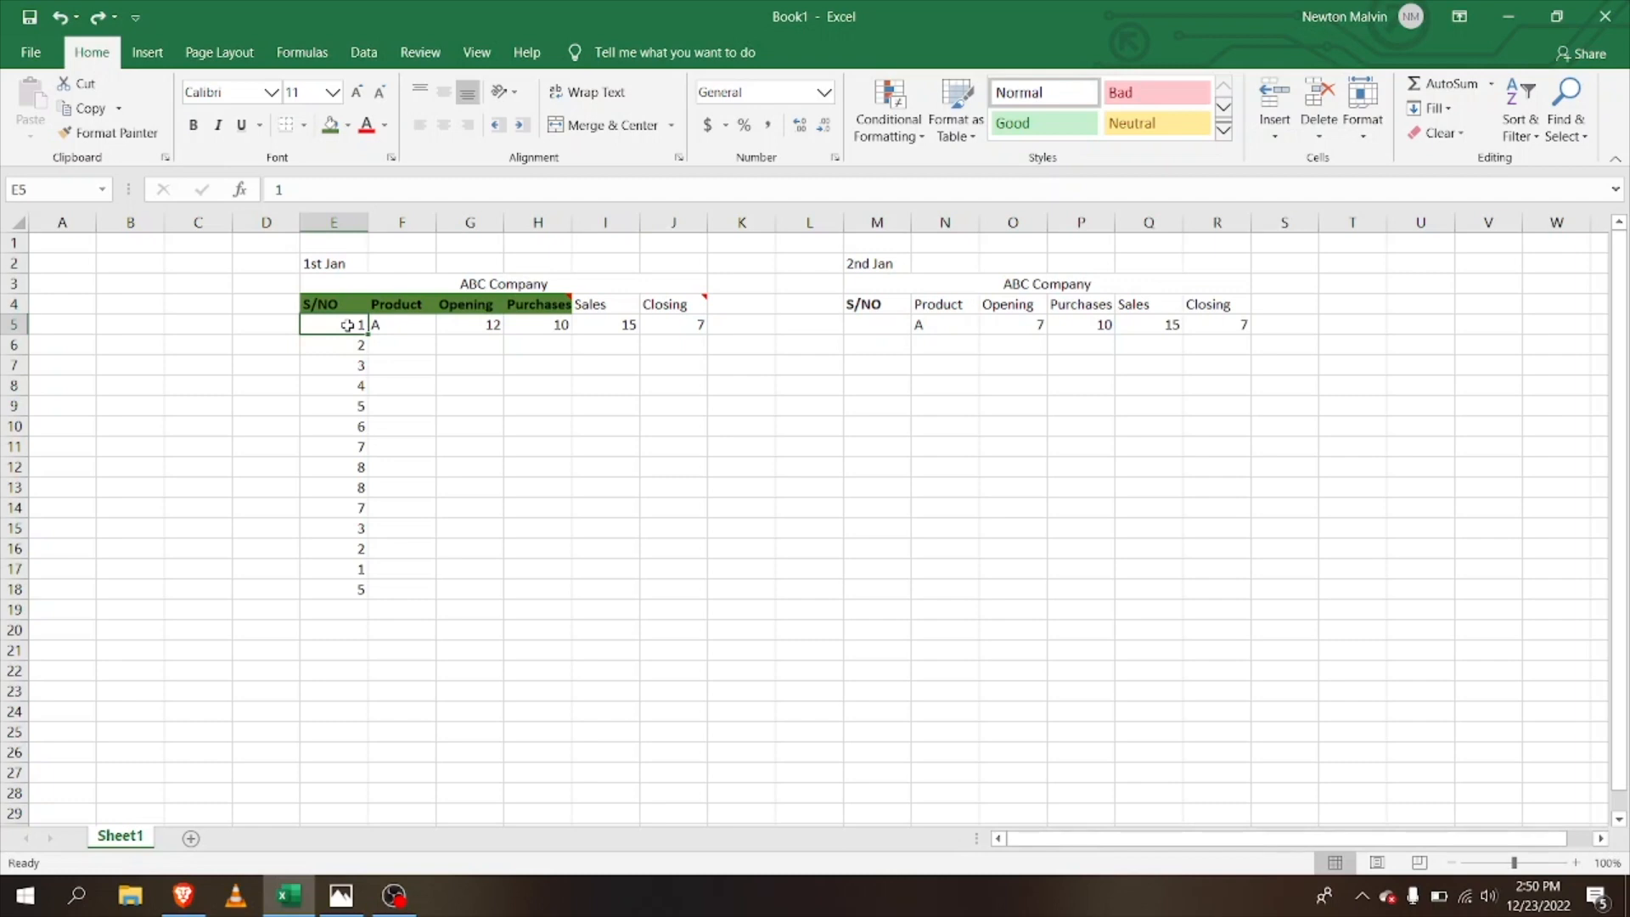
# Step: Highlight duplicate values in E5:E18 with Light Red Fill and Dark Red Text
pyautogui.moveTo(347, 325); pyautogui.dragTo(369, 594)
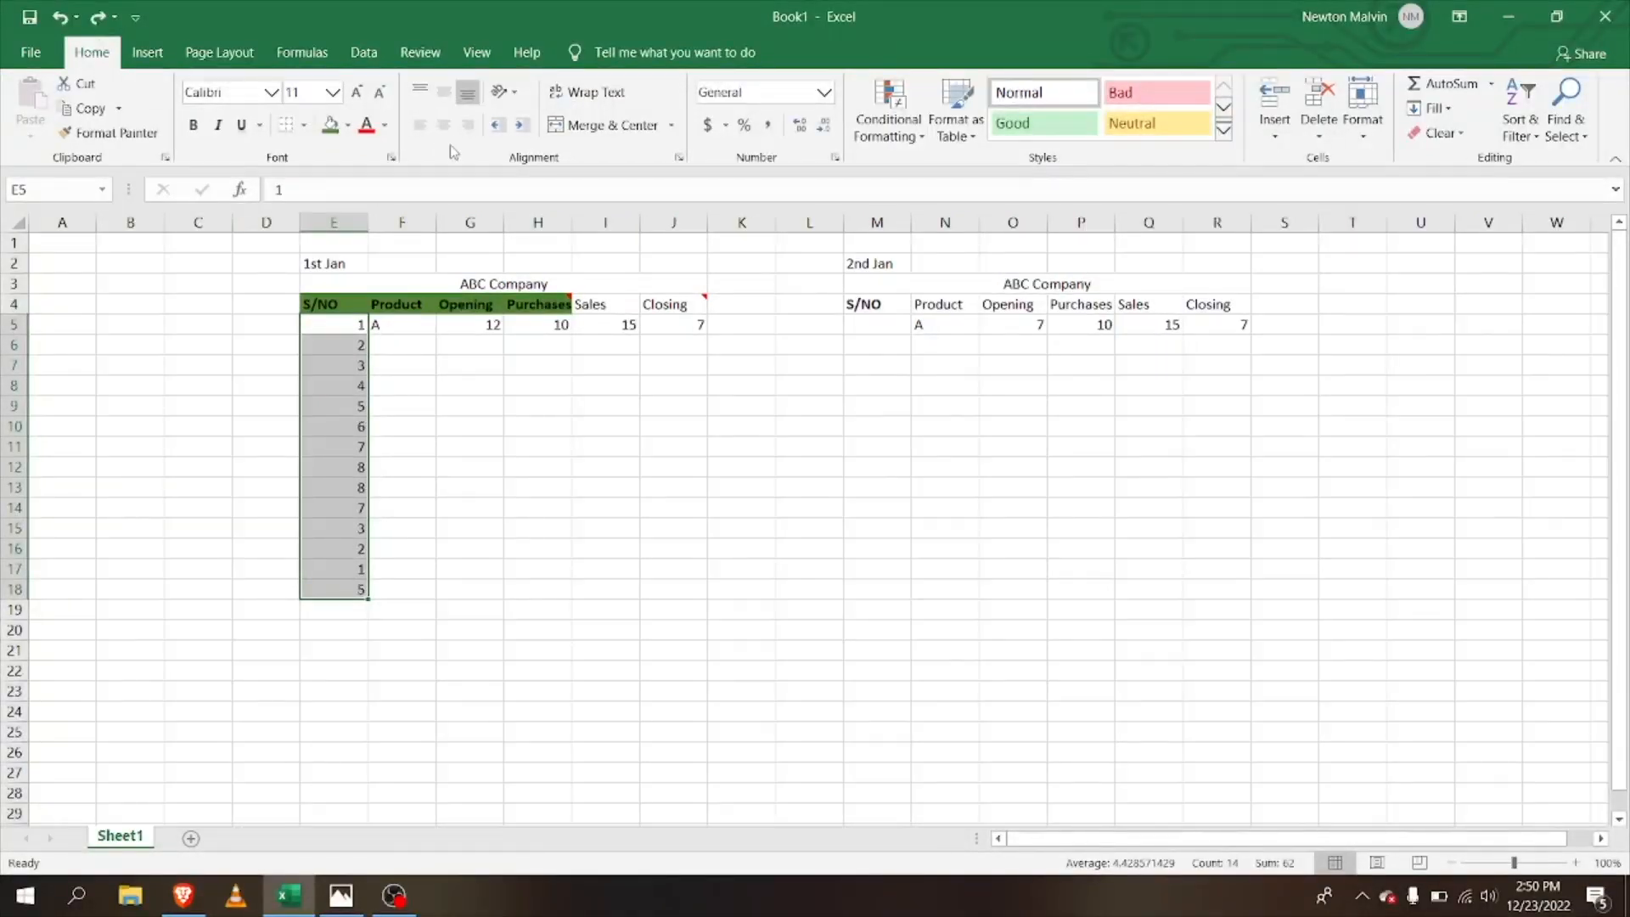
pyautogui.click(897, 133)
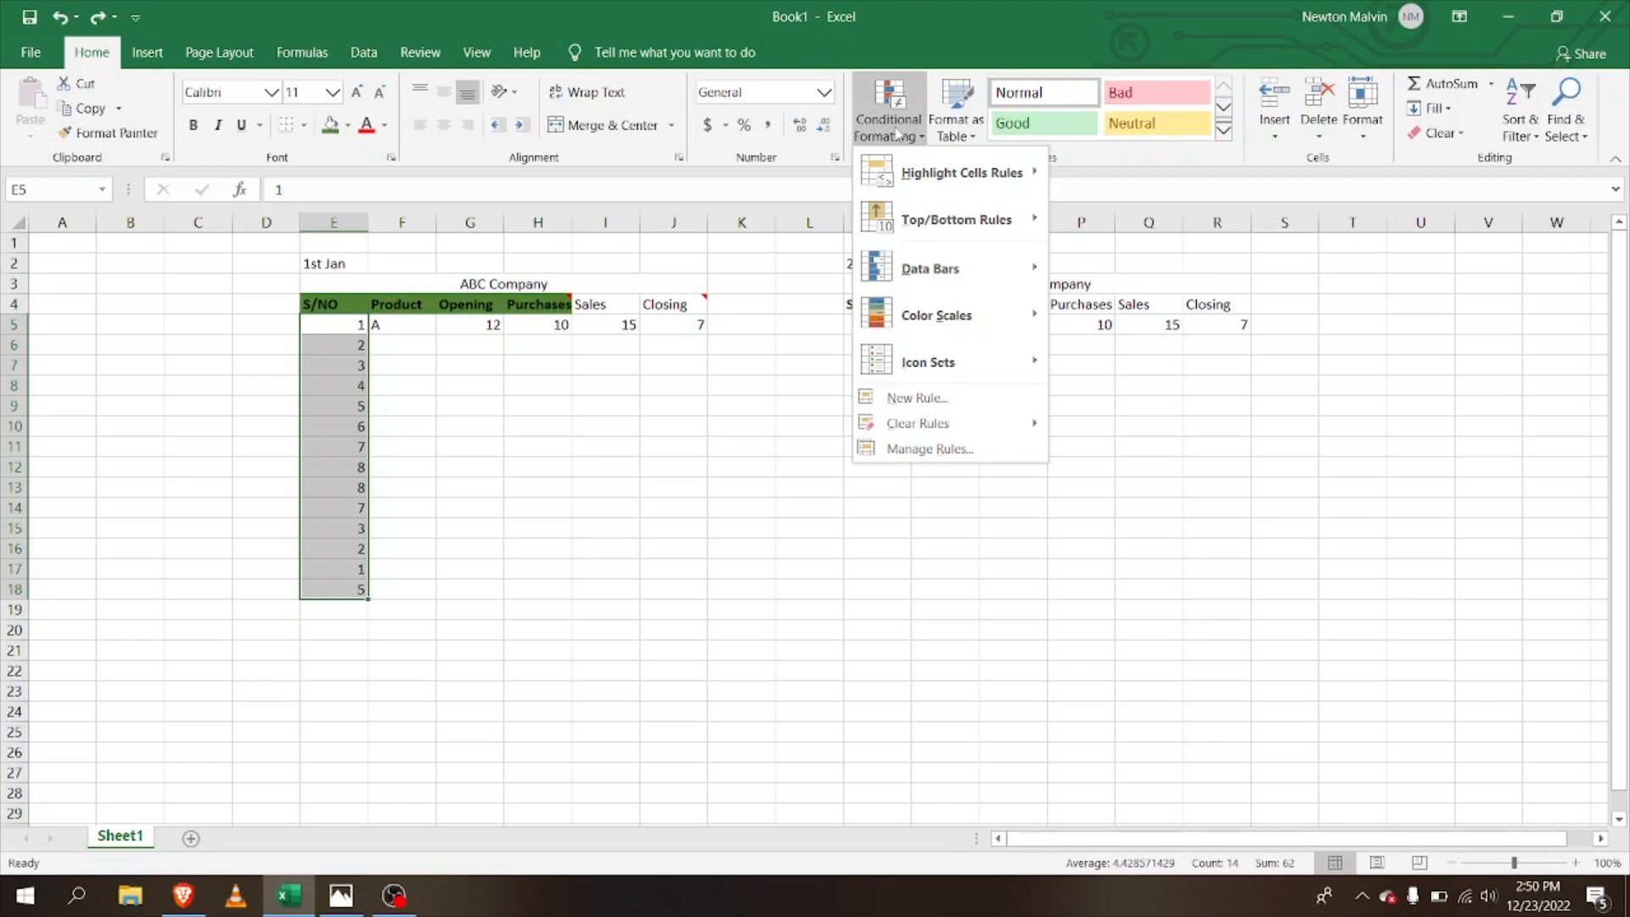
pyautogui.moveTo(942, 212)
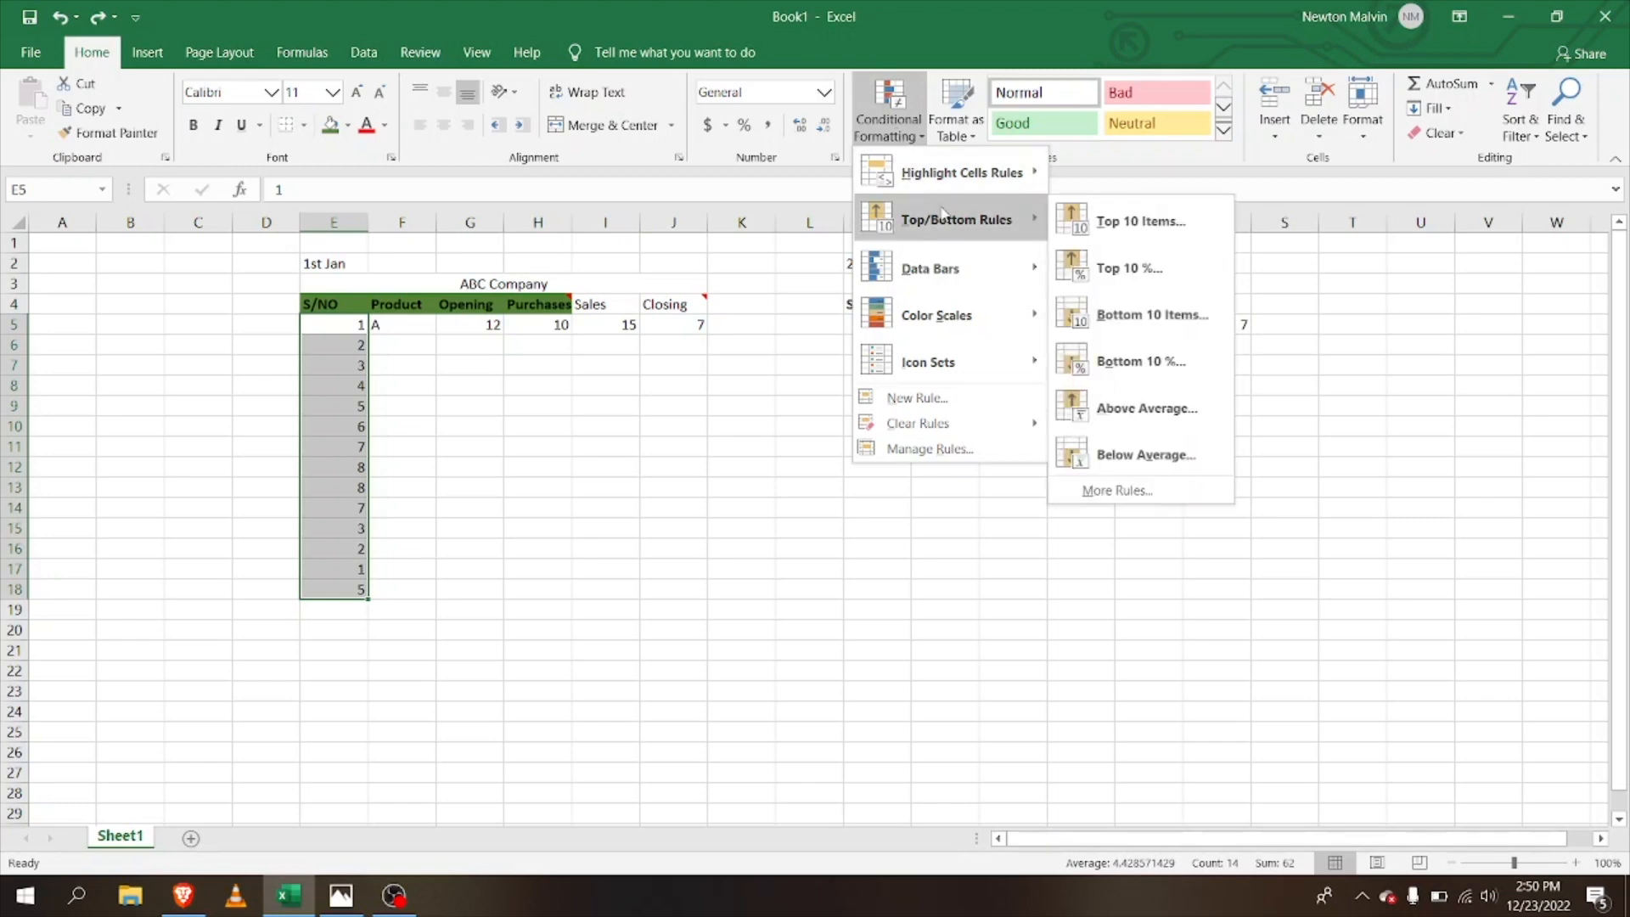
pyautogui.moveTo(954, 165)
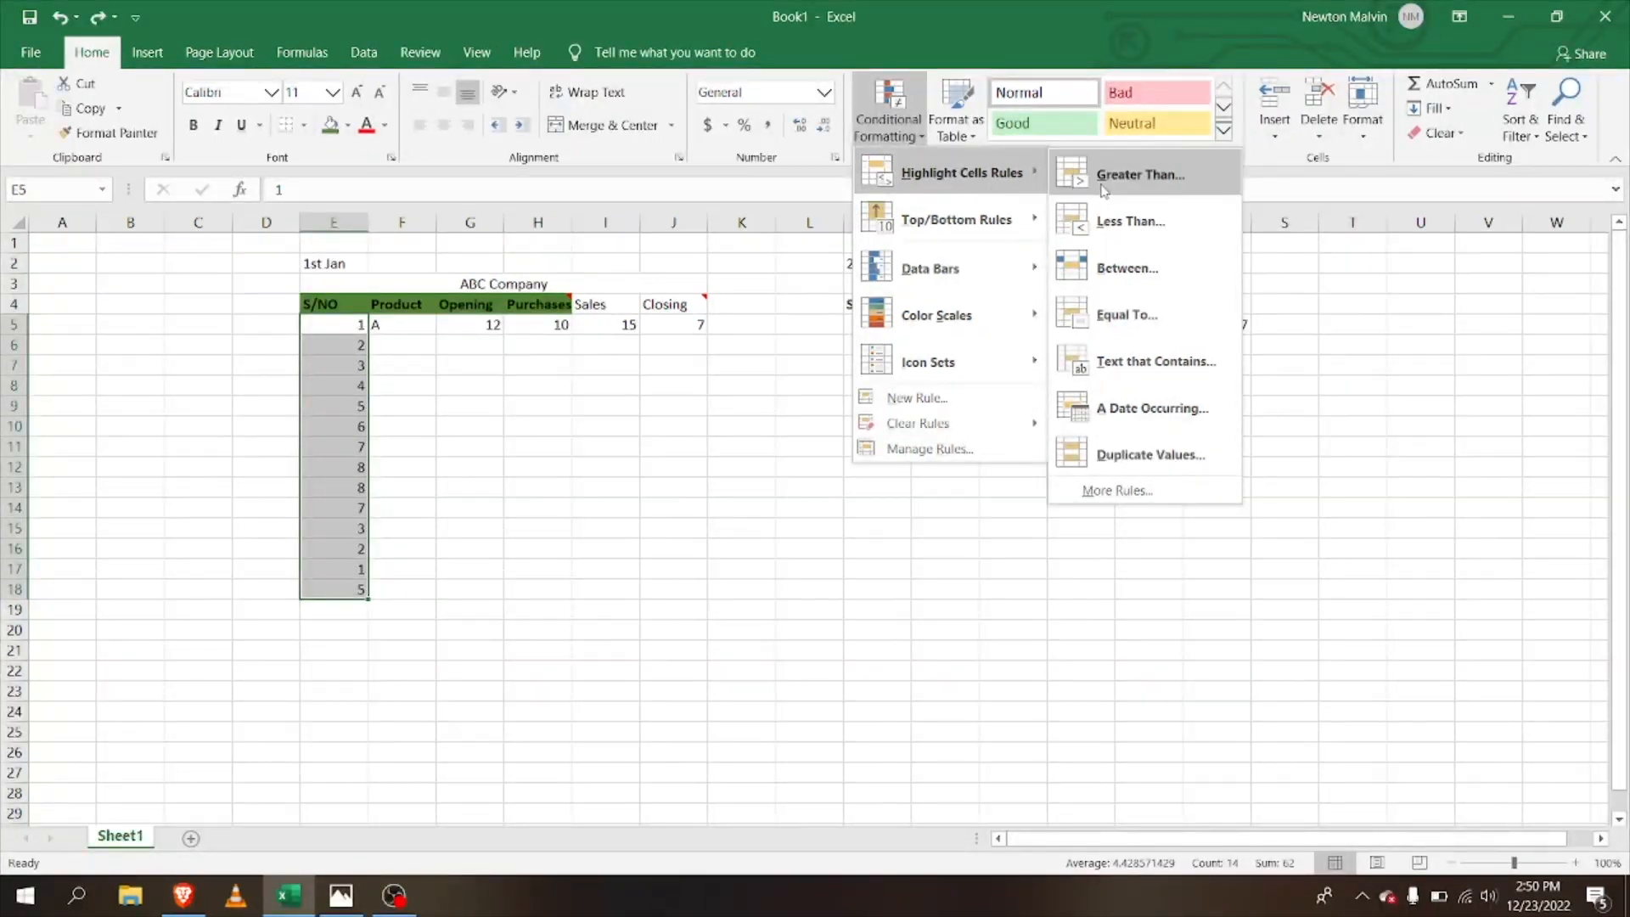
pyautogui.click(1137, 471)
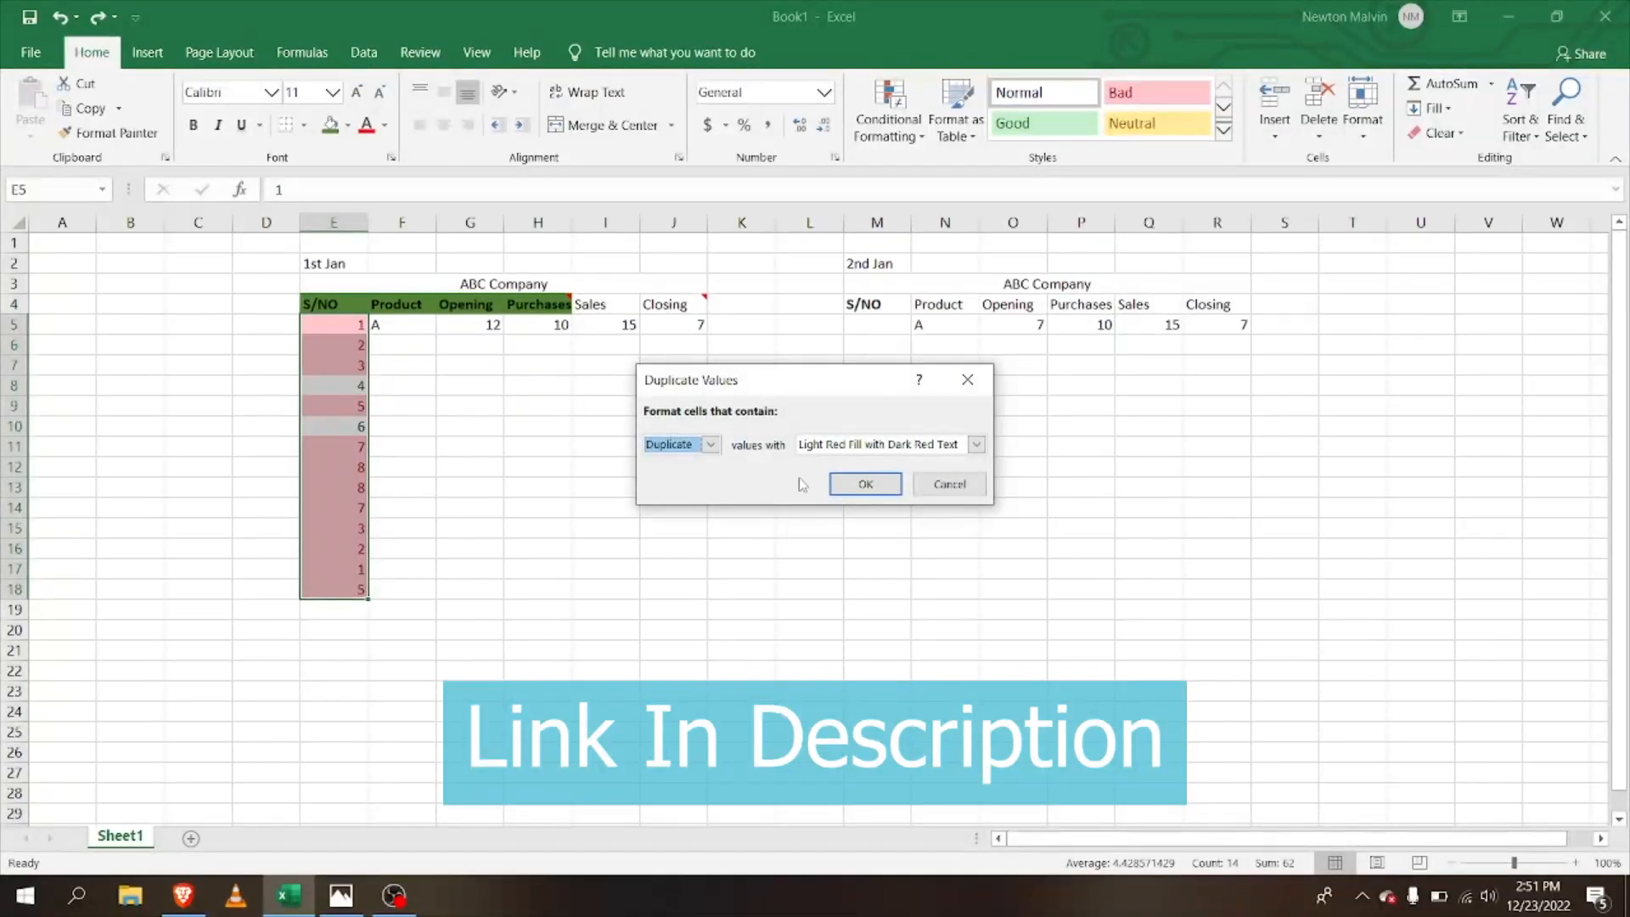
pyautogui.click(854, 494)
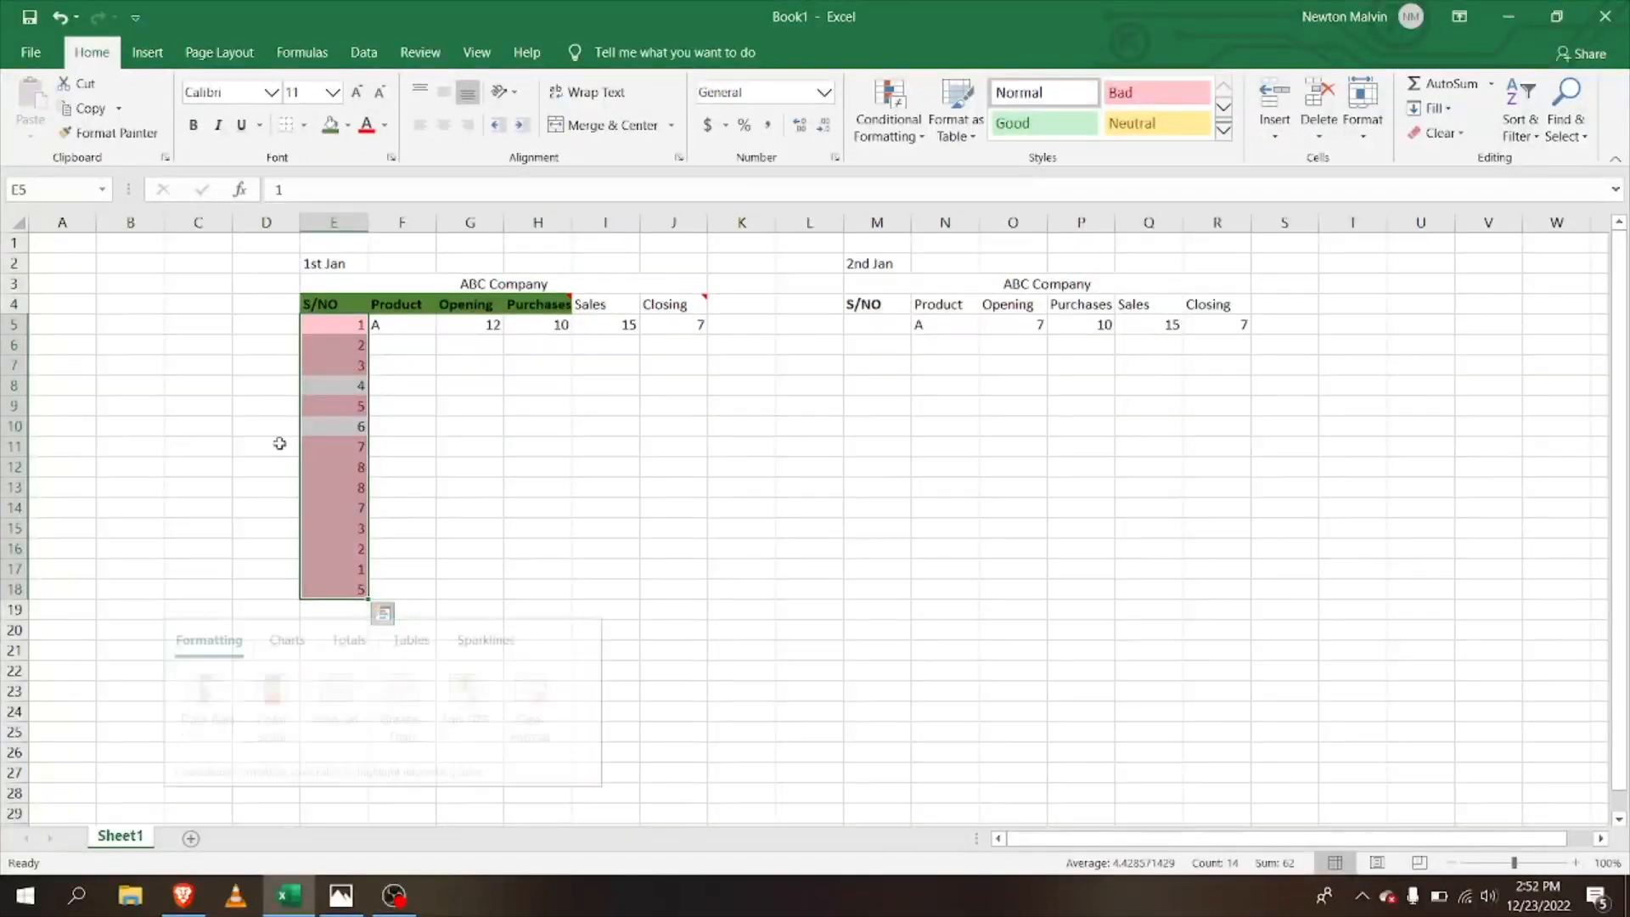
pyautogui.hotkey('ctrl', 'q')
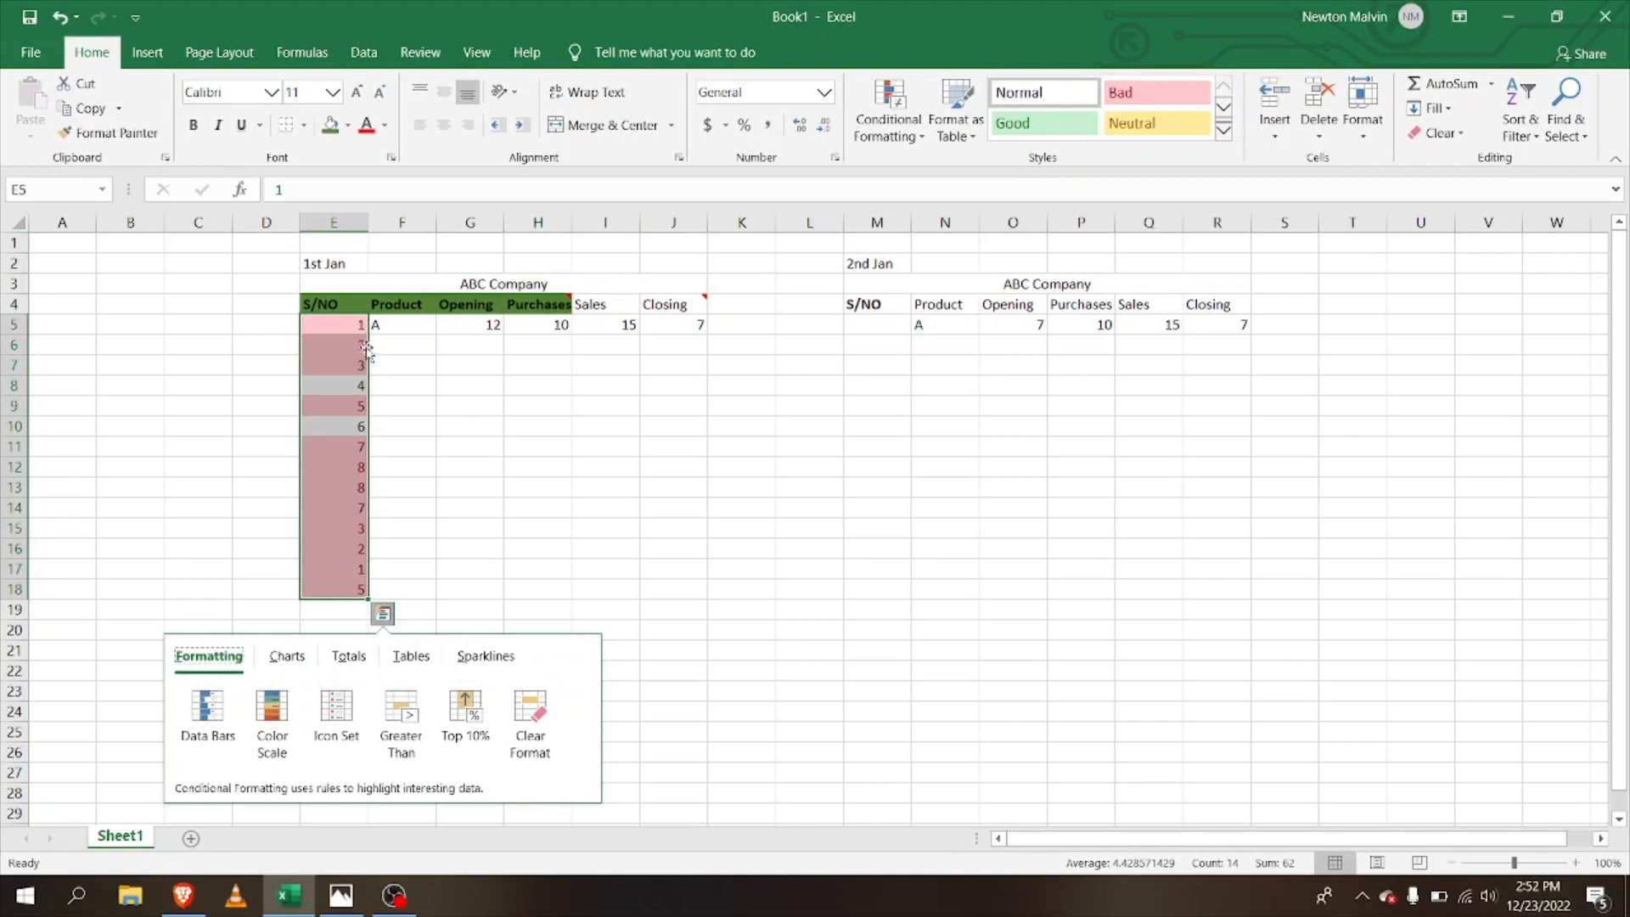
pyautogui.click(367, 327)
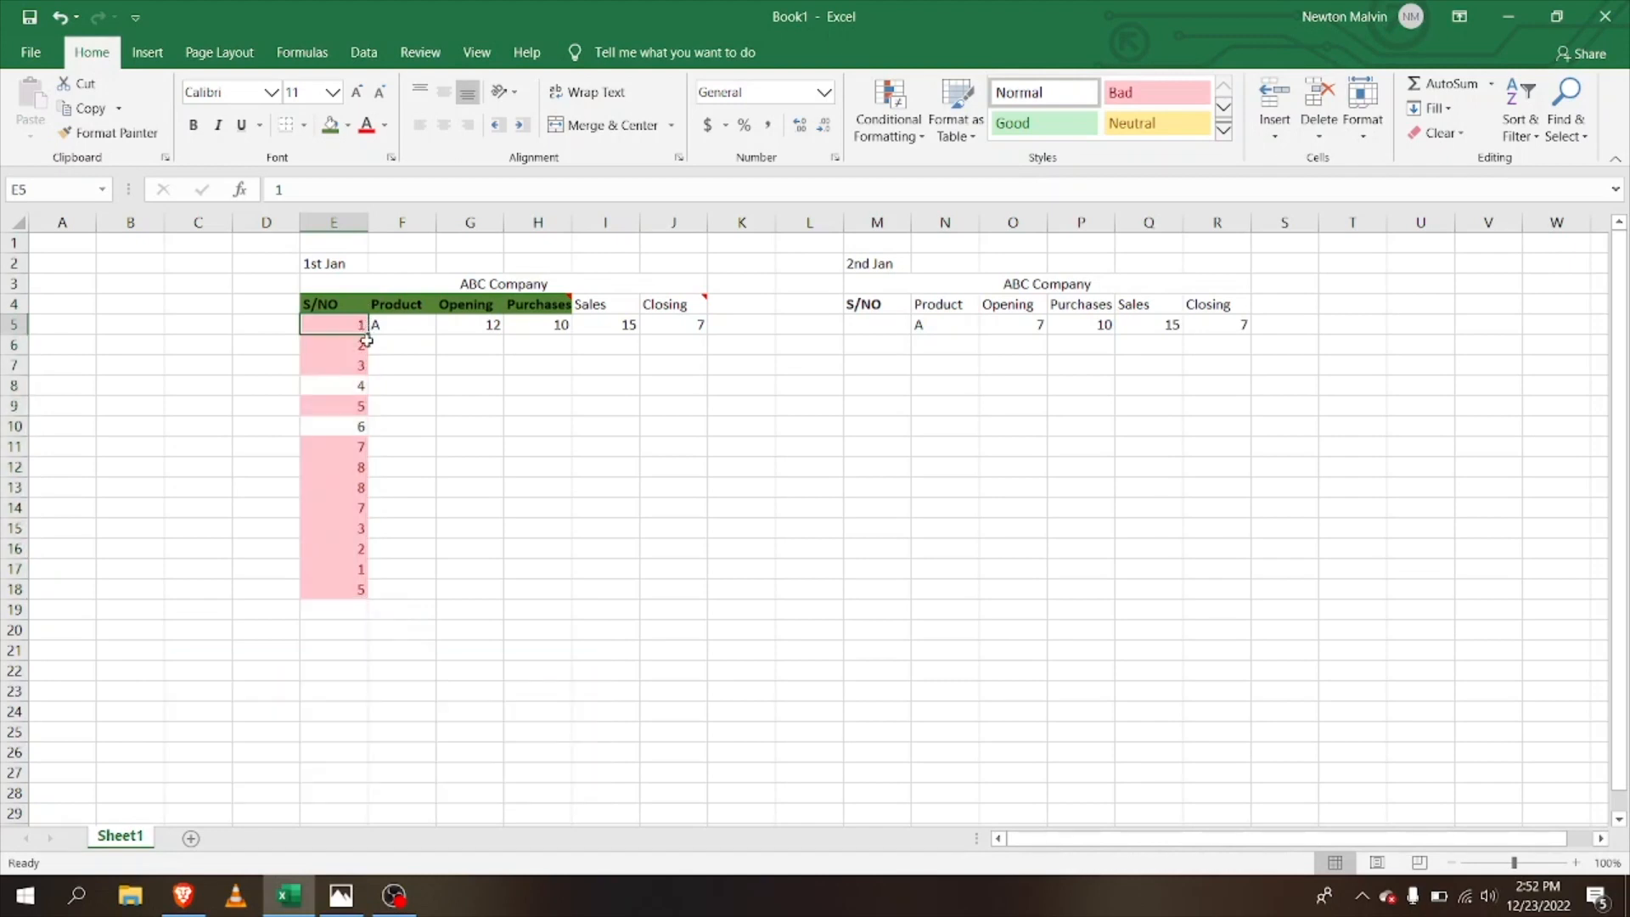
# Step: Remove duplicate rows from E4:J18, ignoring the Product, Opening and Sales columns
pyautogui.moveTo(367, 327); pyautogui.dragTo(690, 585)
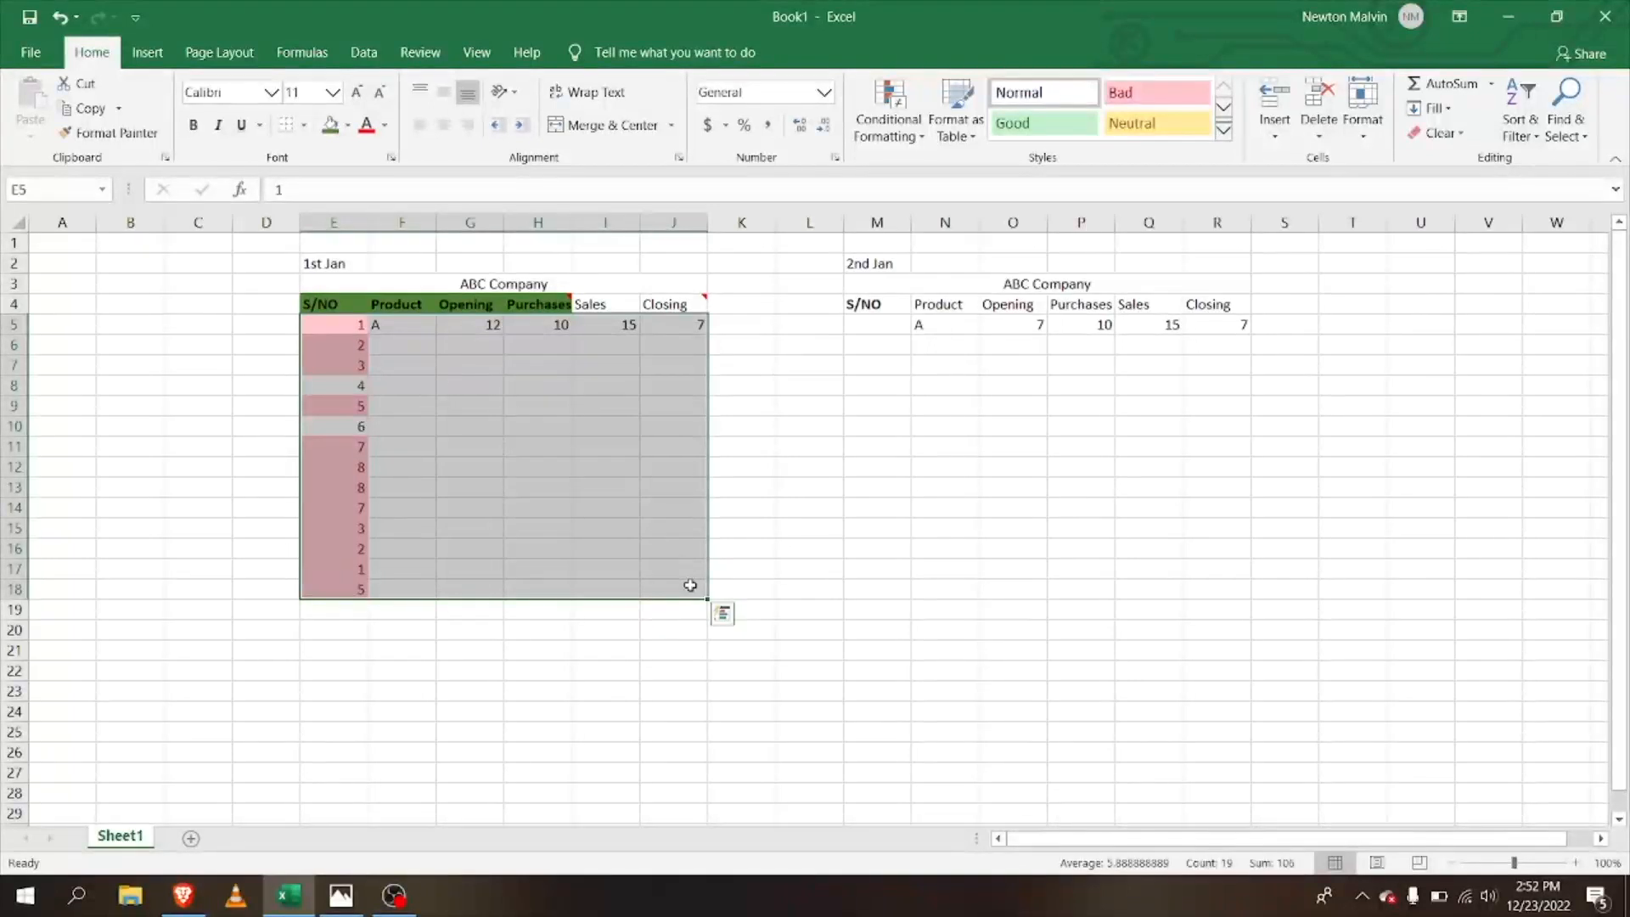
pyautogui.click(363, 54)
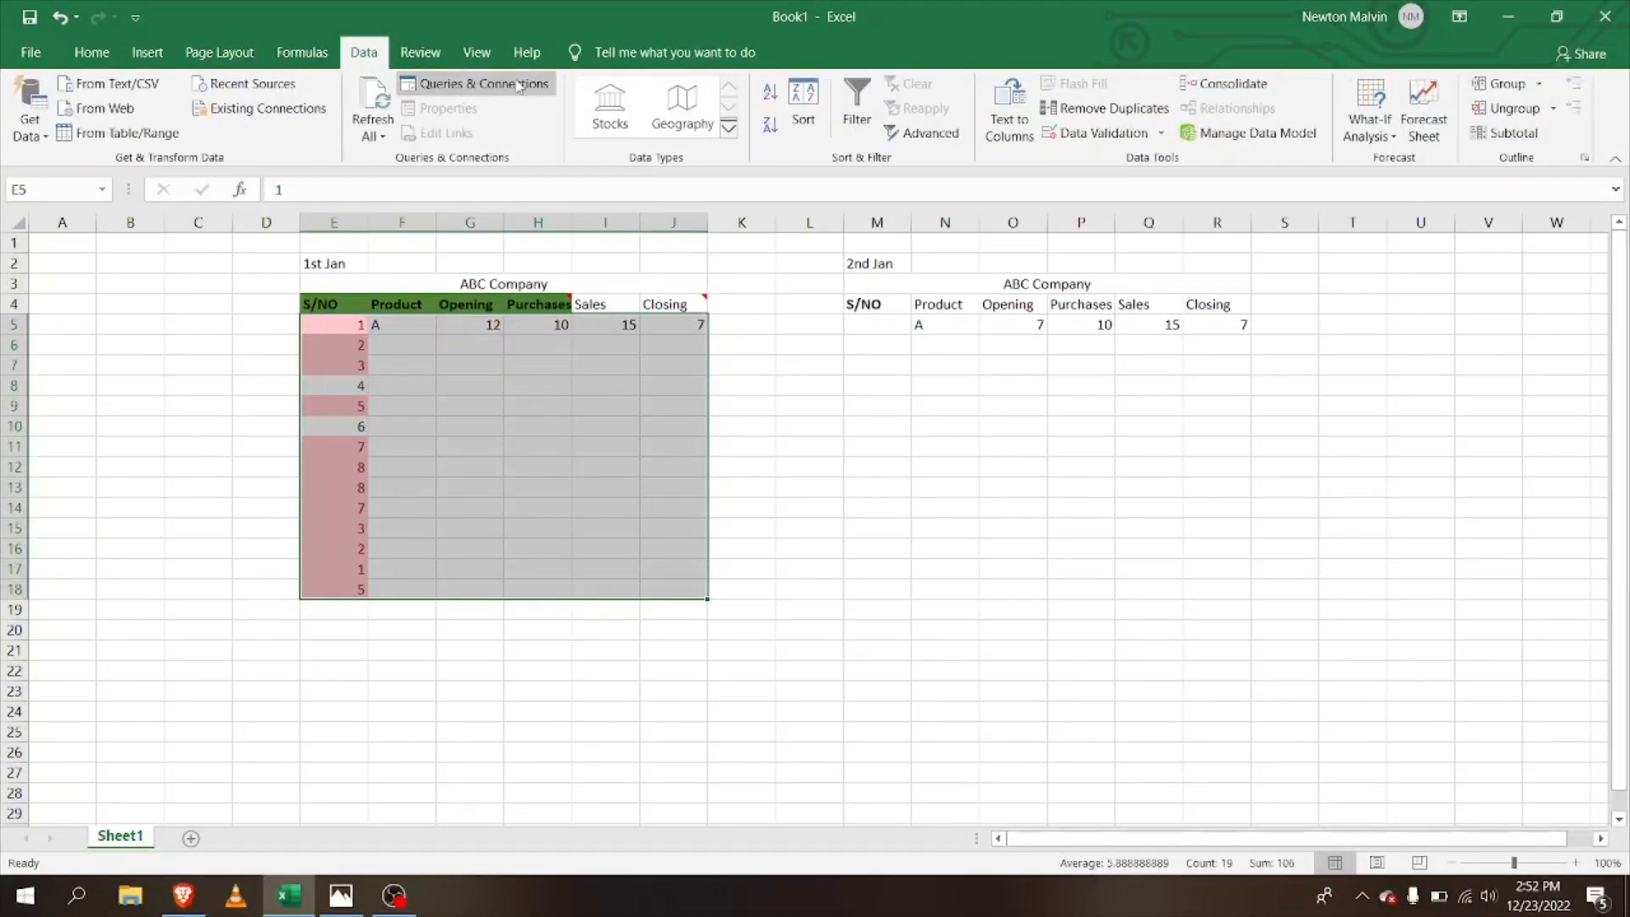
pyautogui.click(1107, 111)
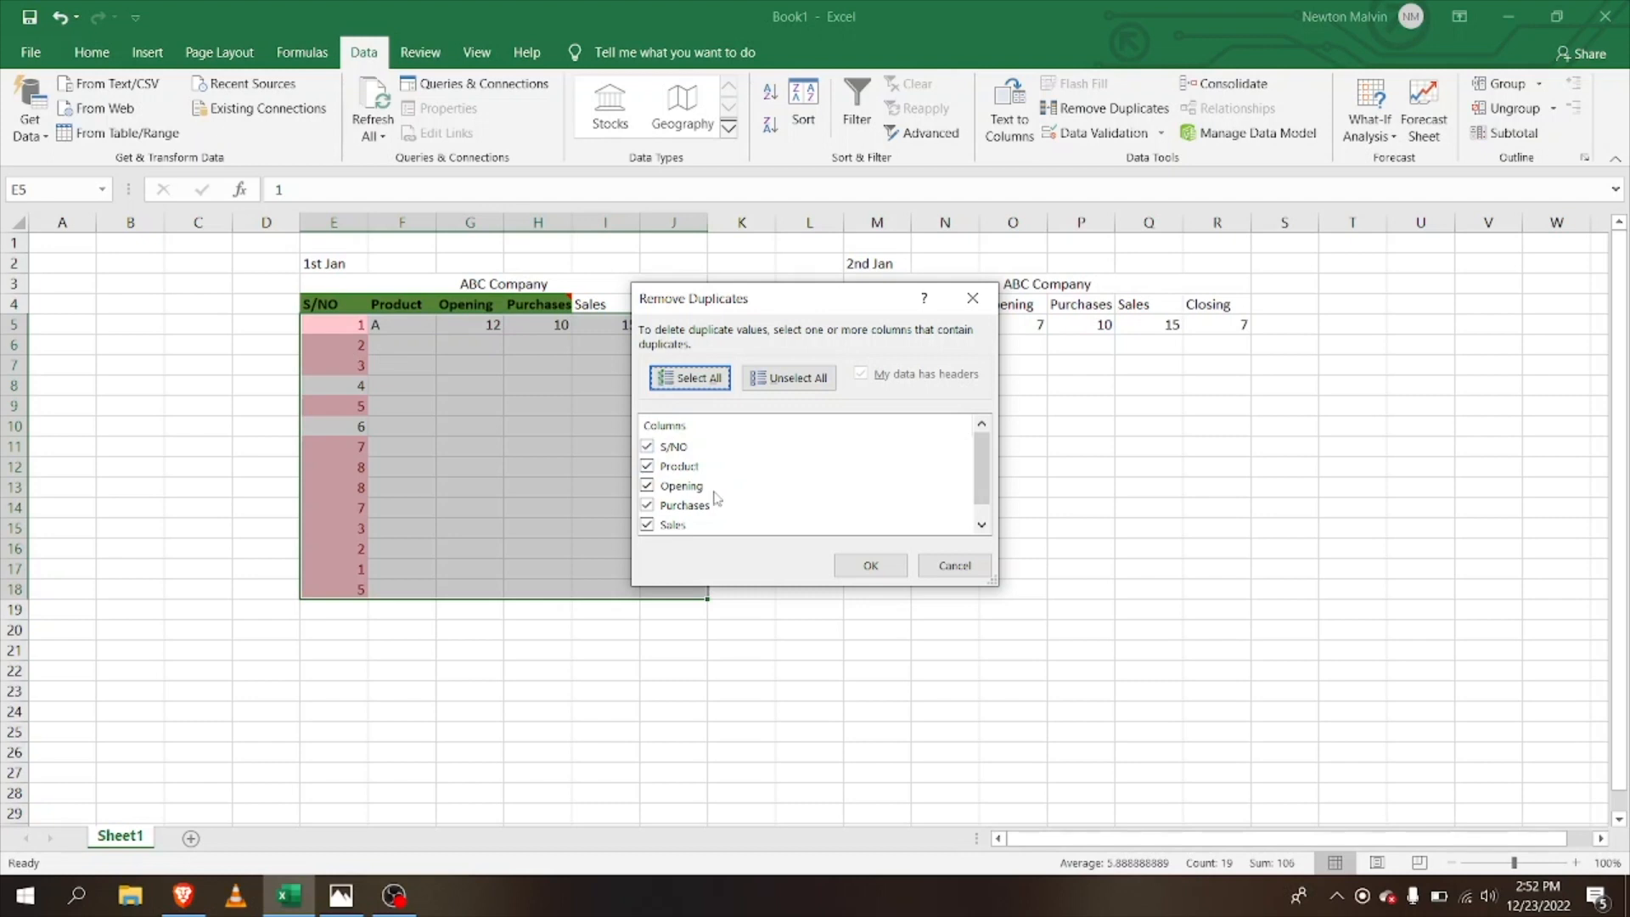
pyautogui.click(646, 466)
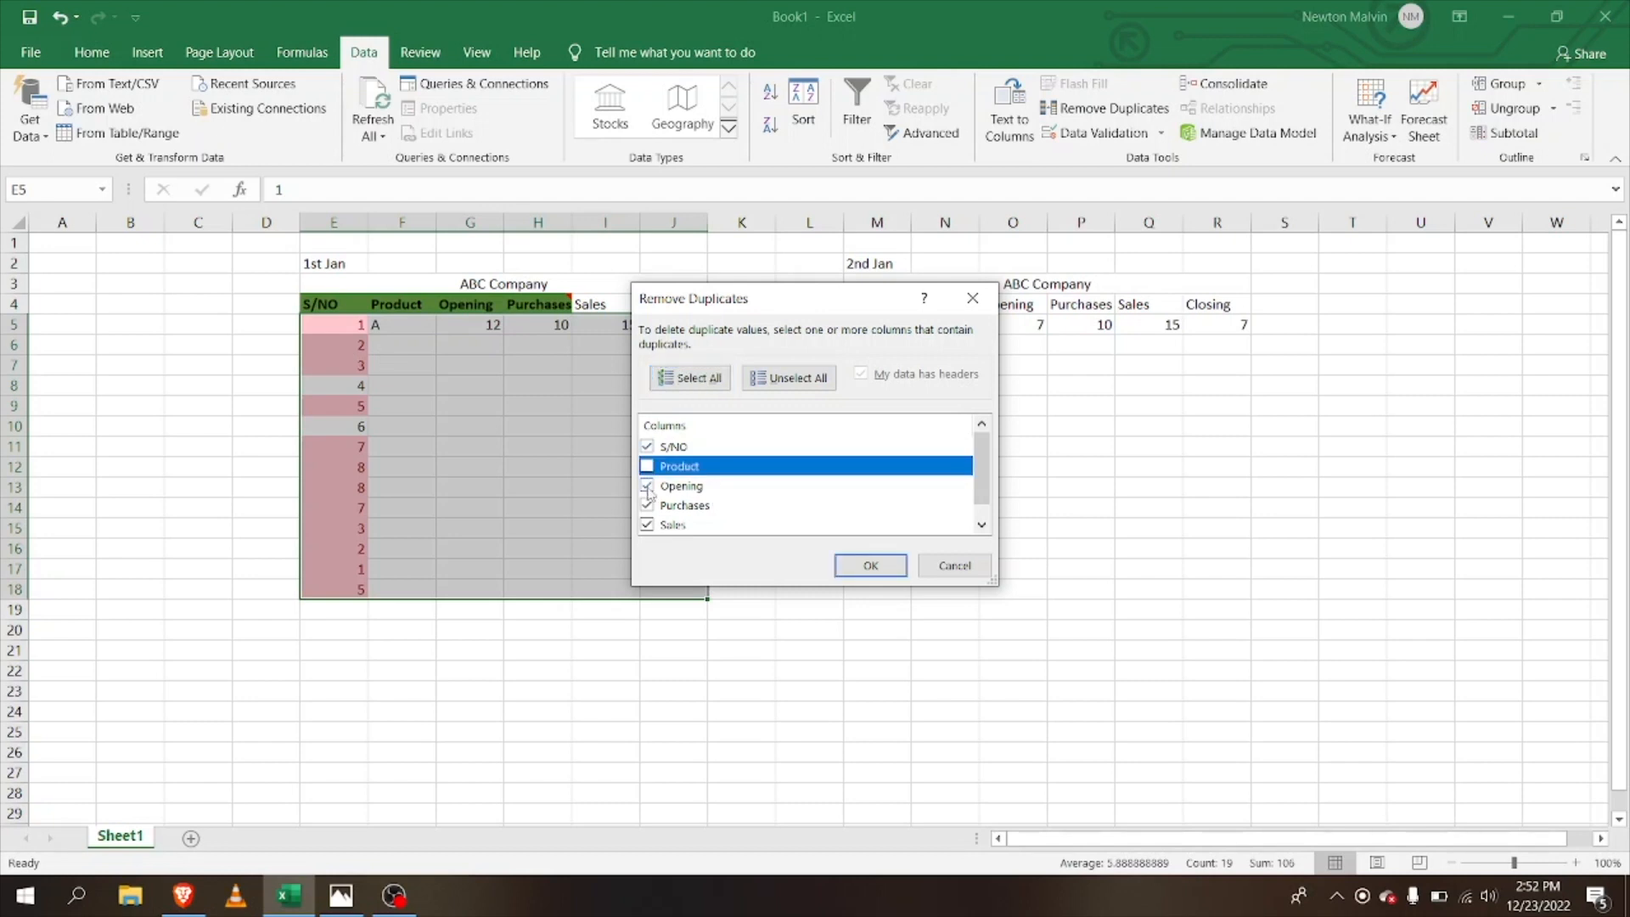
pyautogui.click(647, 485)
pyautogui.click(648, 505)
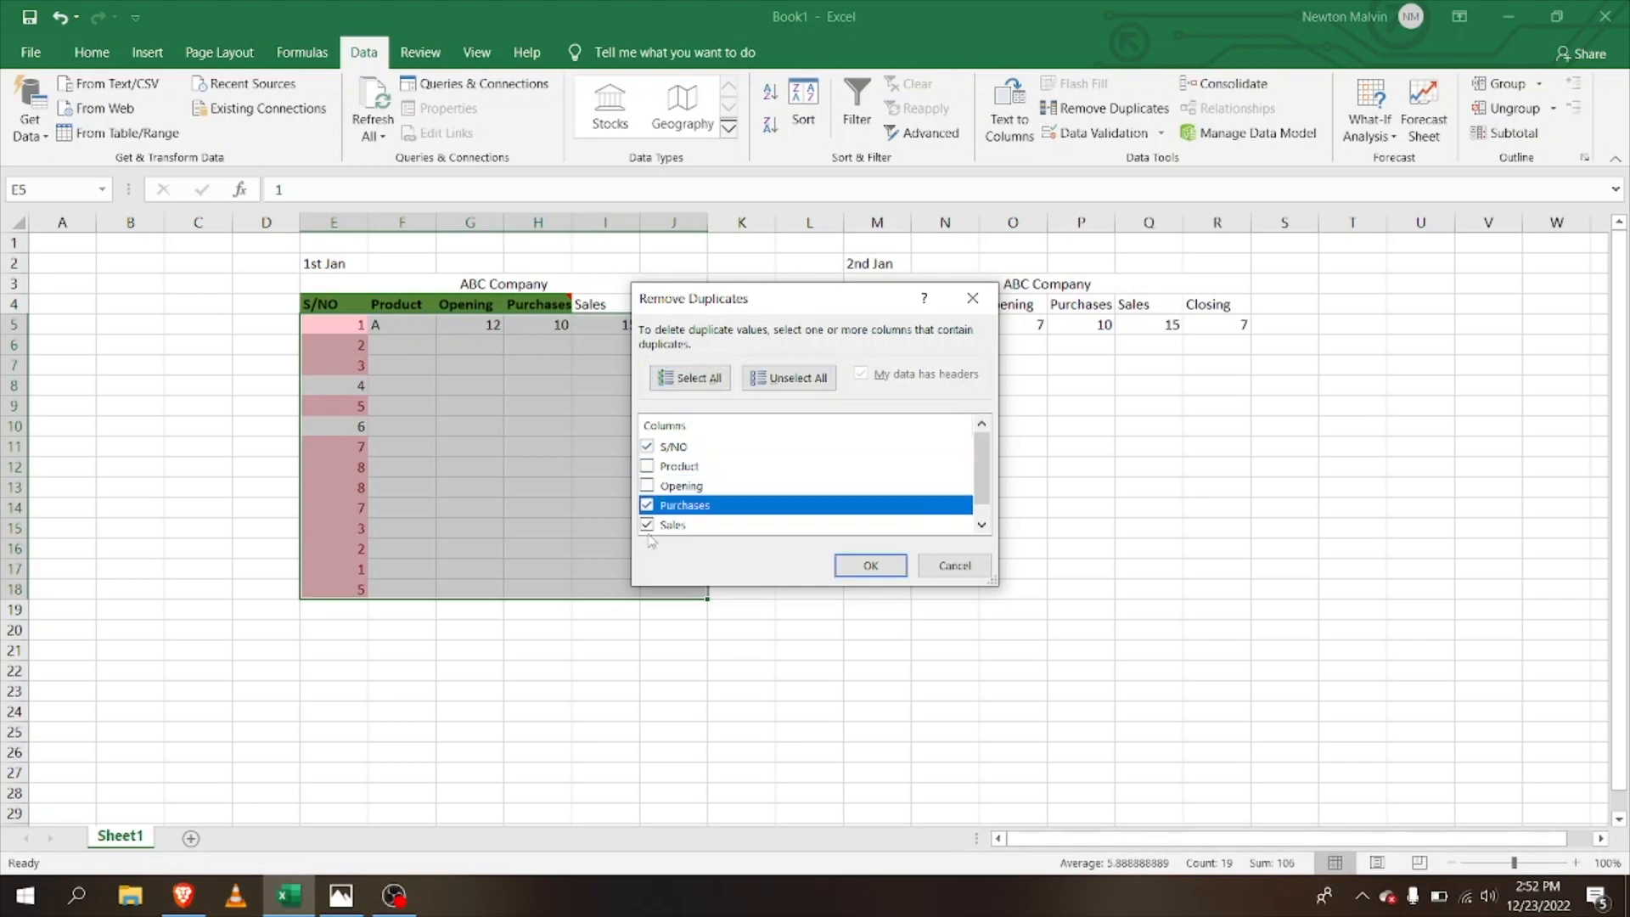
pyautogui.click(648, 526)
pyautogui.click(646, 506)
pyautogui.click(647, 526)
pyautogui.click(646, 507)
pyautogui.click(871, 567)
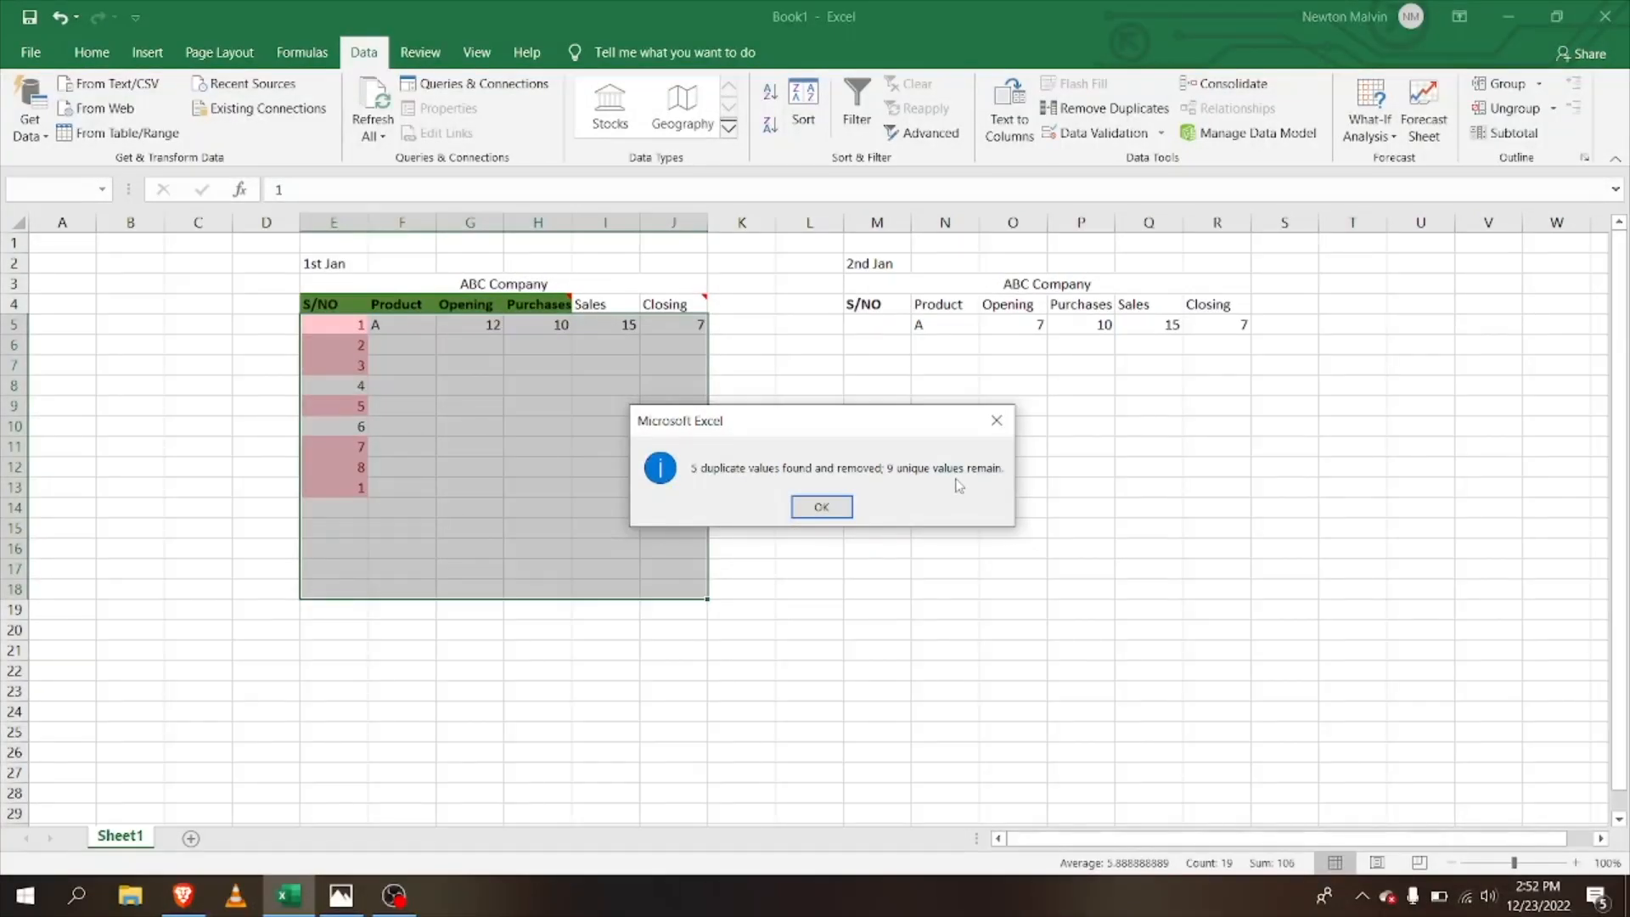
pyautogui.click(817, 516)
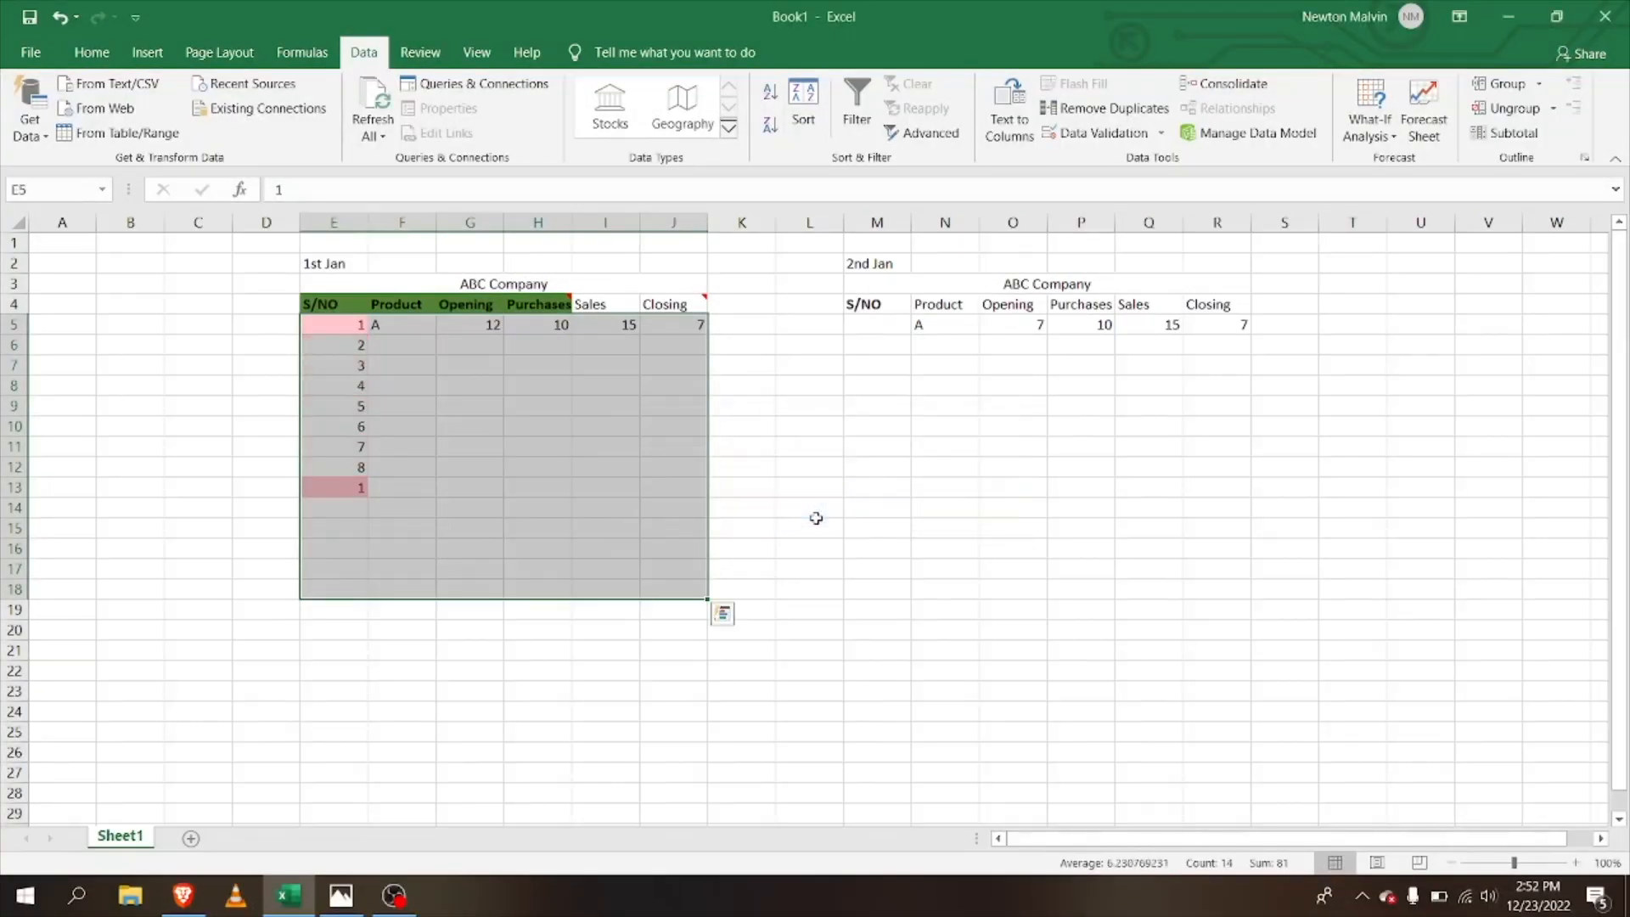
# Step: Enter B, C, D and E in Product cells F6 through F9
pyautogui.click(761, 245)
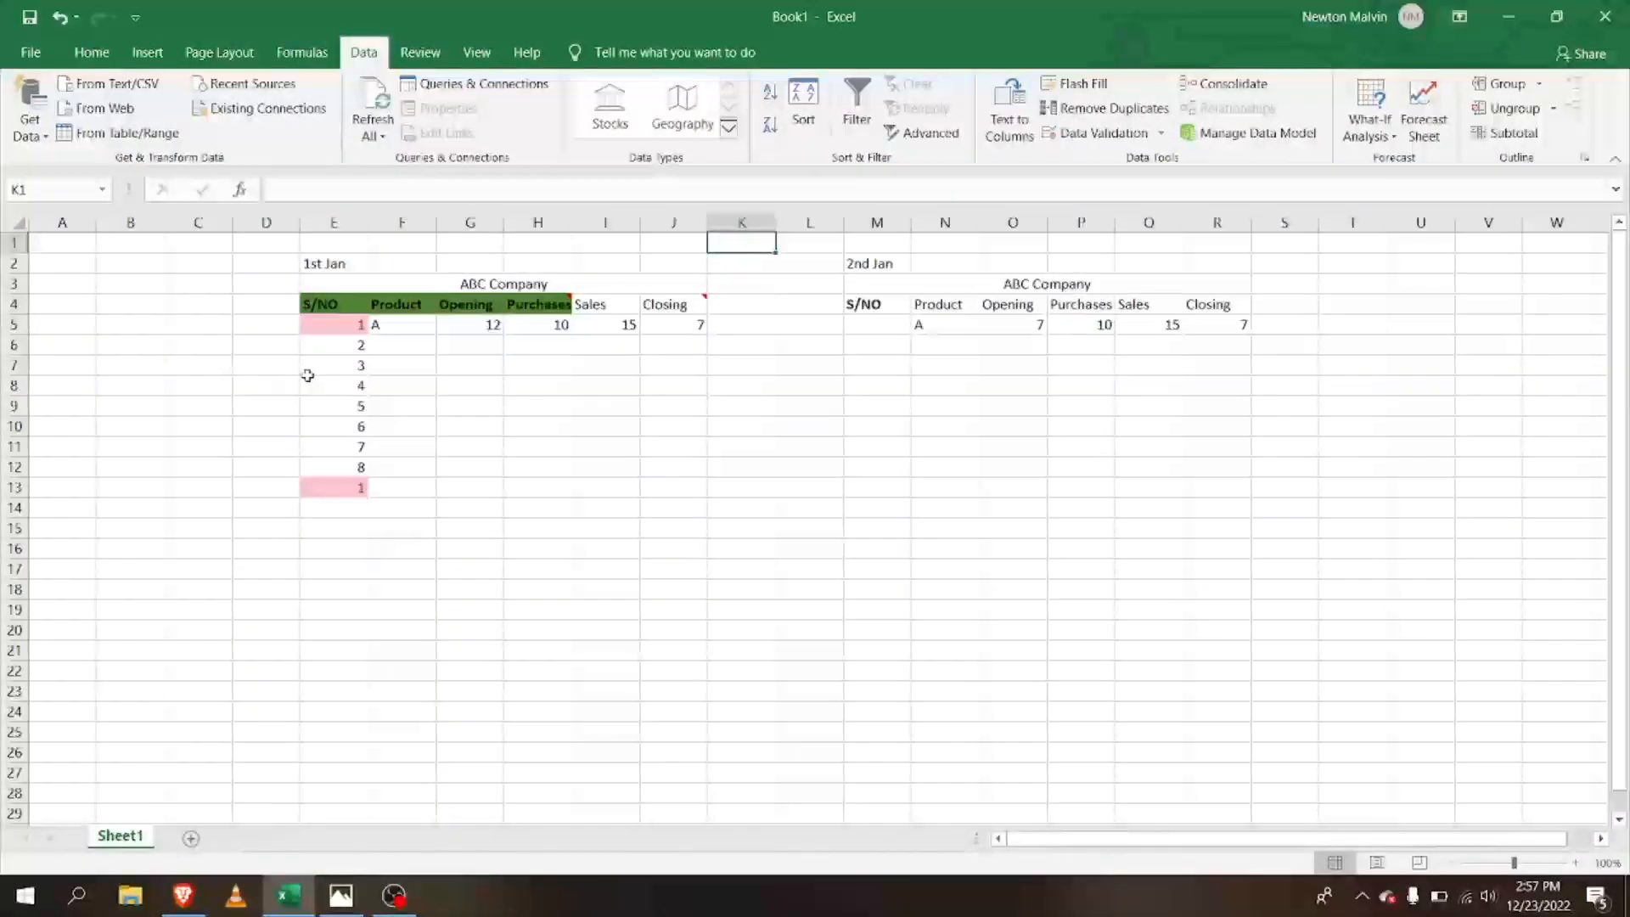
pyautogui.click(423, 336)
pyautogui.click(400, 324)
pyautogui.click(398, 337)
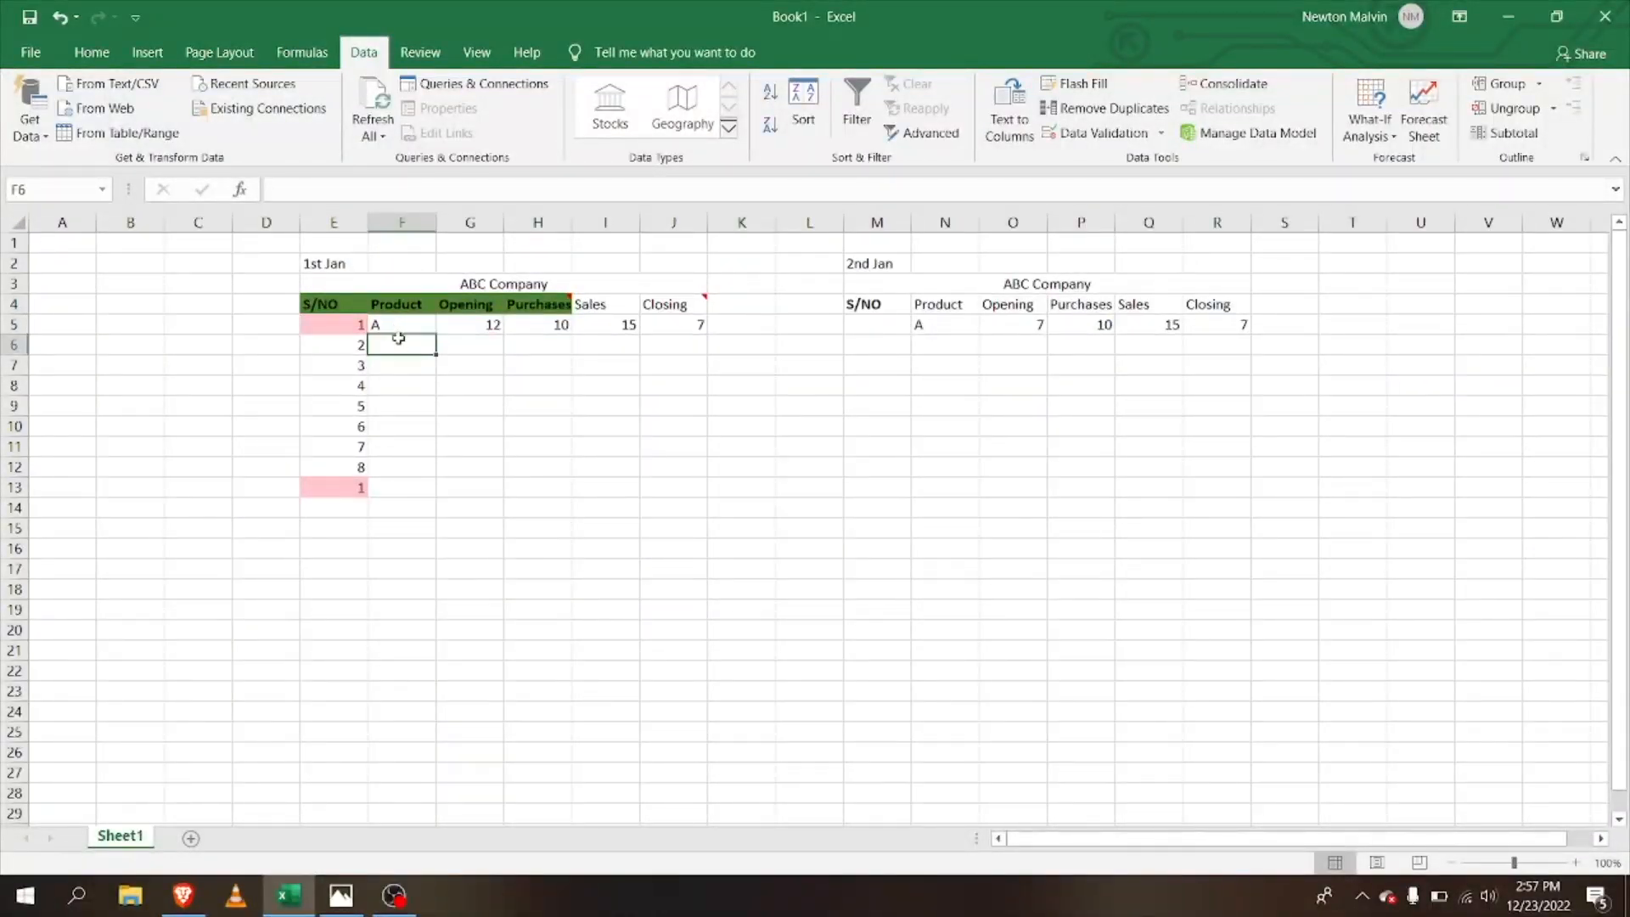
pyautogui.write('B')
pyautogui.press('Return')
pyautogui.write('C')
pyautogui.hotkey('ctrl', 'Return')
pyautogui.press('Return')
pyautogui.write('D')
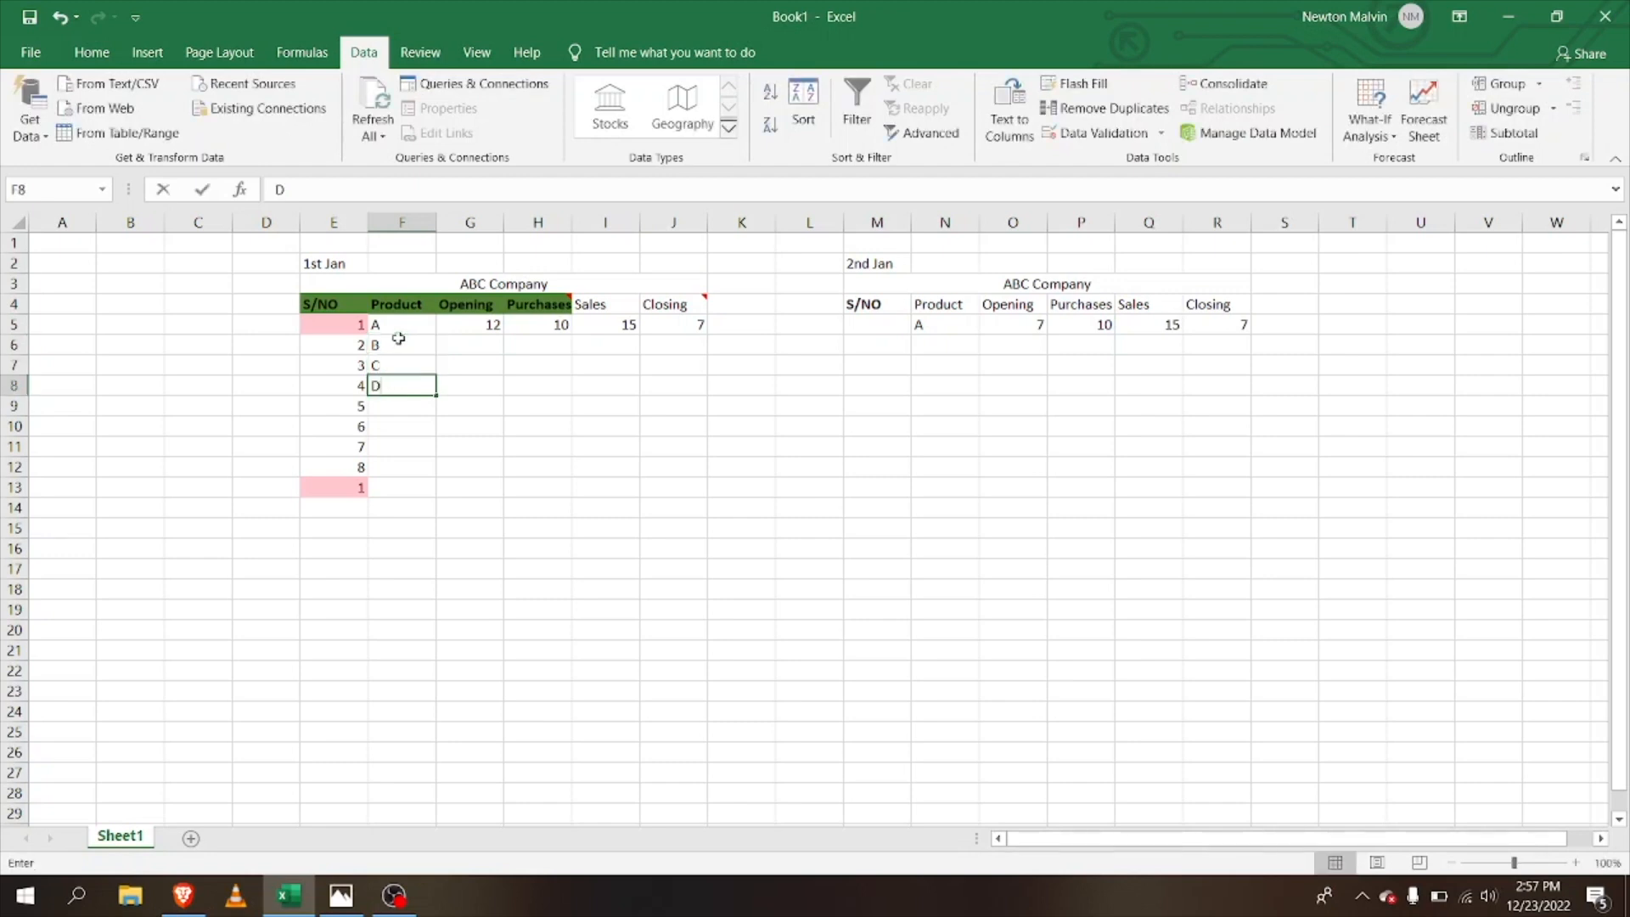
pyautogui.press('Return')
pyautogui.write('E')
# Step: Replace the mistaken entry in cell F5 with A
pyautogui.click(398, 334)
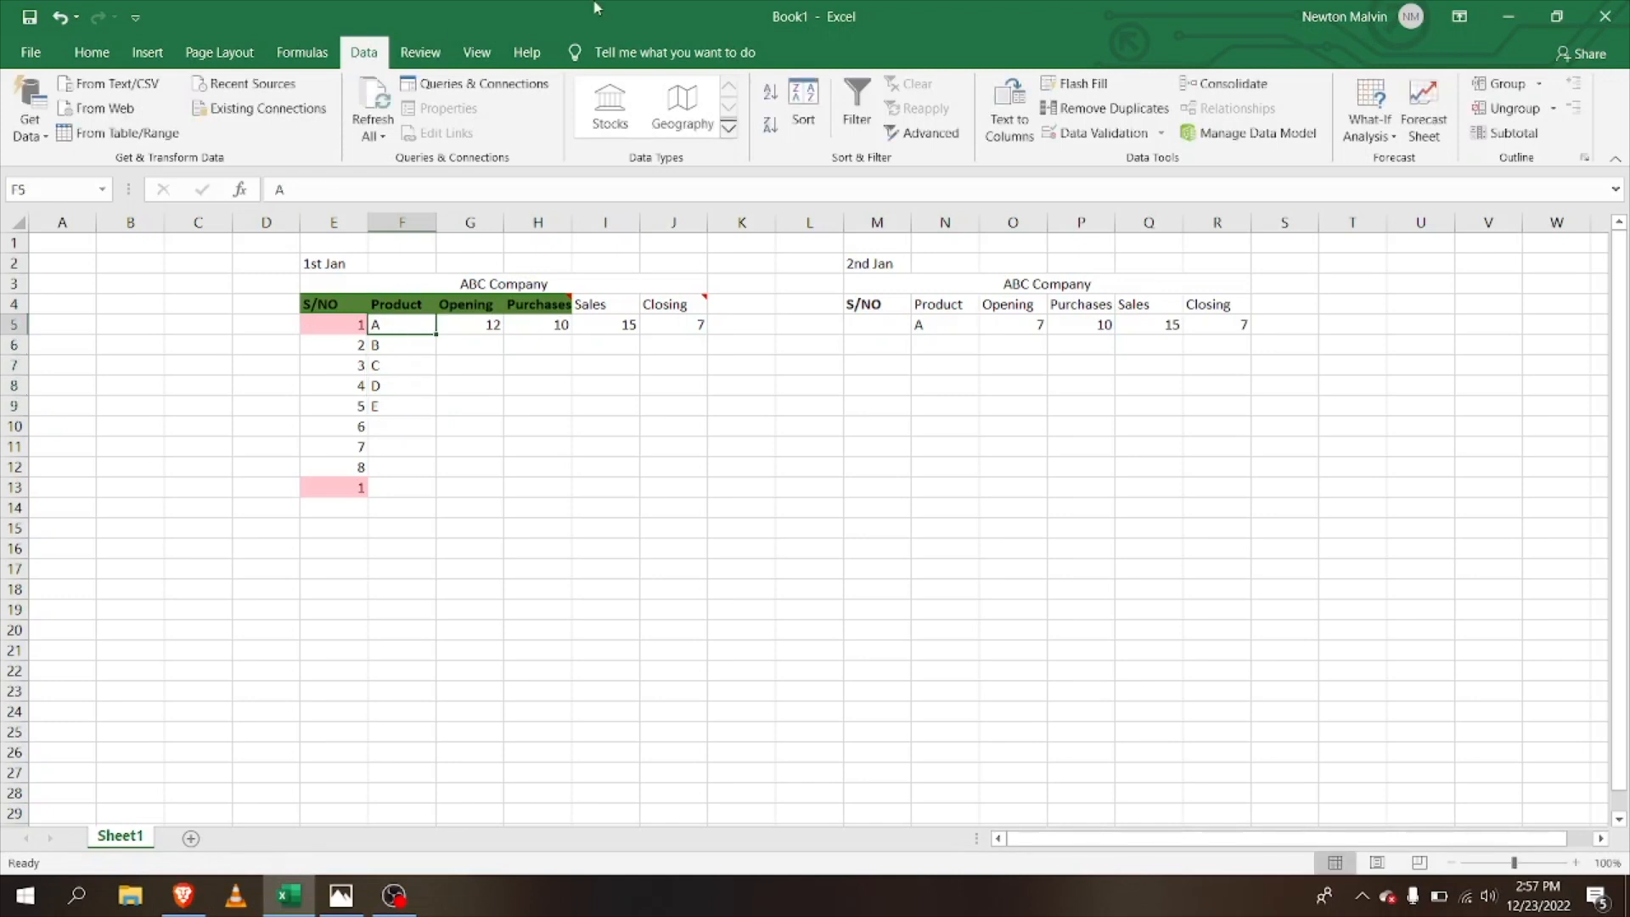
pyautogui.write('10')
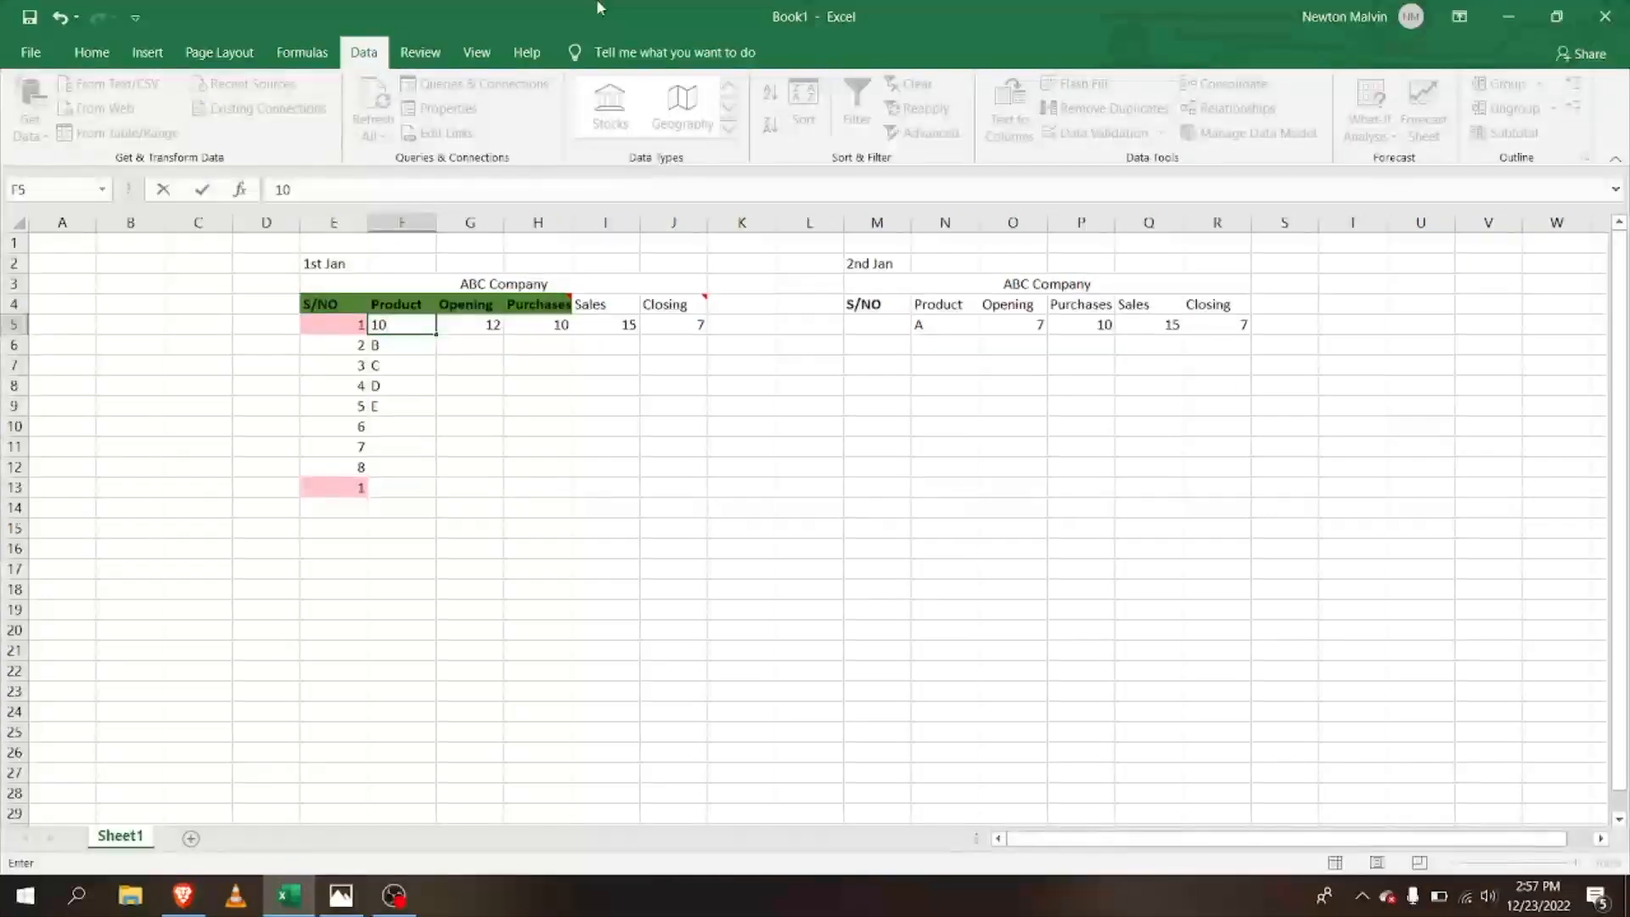
pyautogui.press('BackSpace')
pyautogui.write('A')
pyautogui.press('Left')
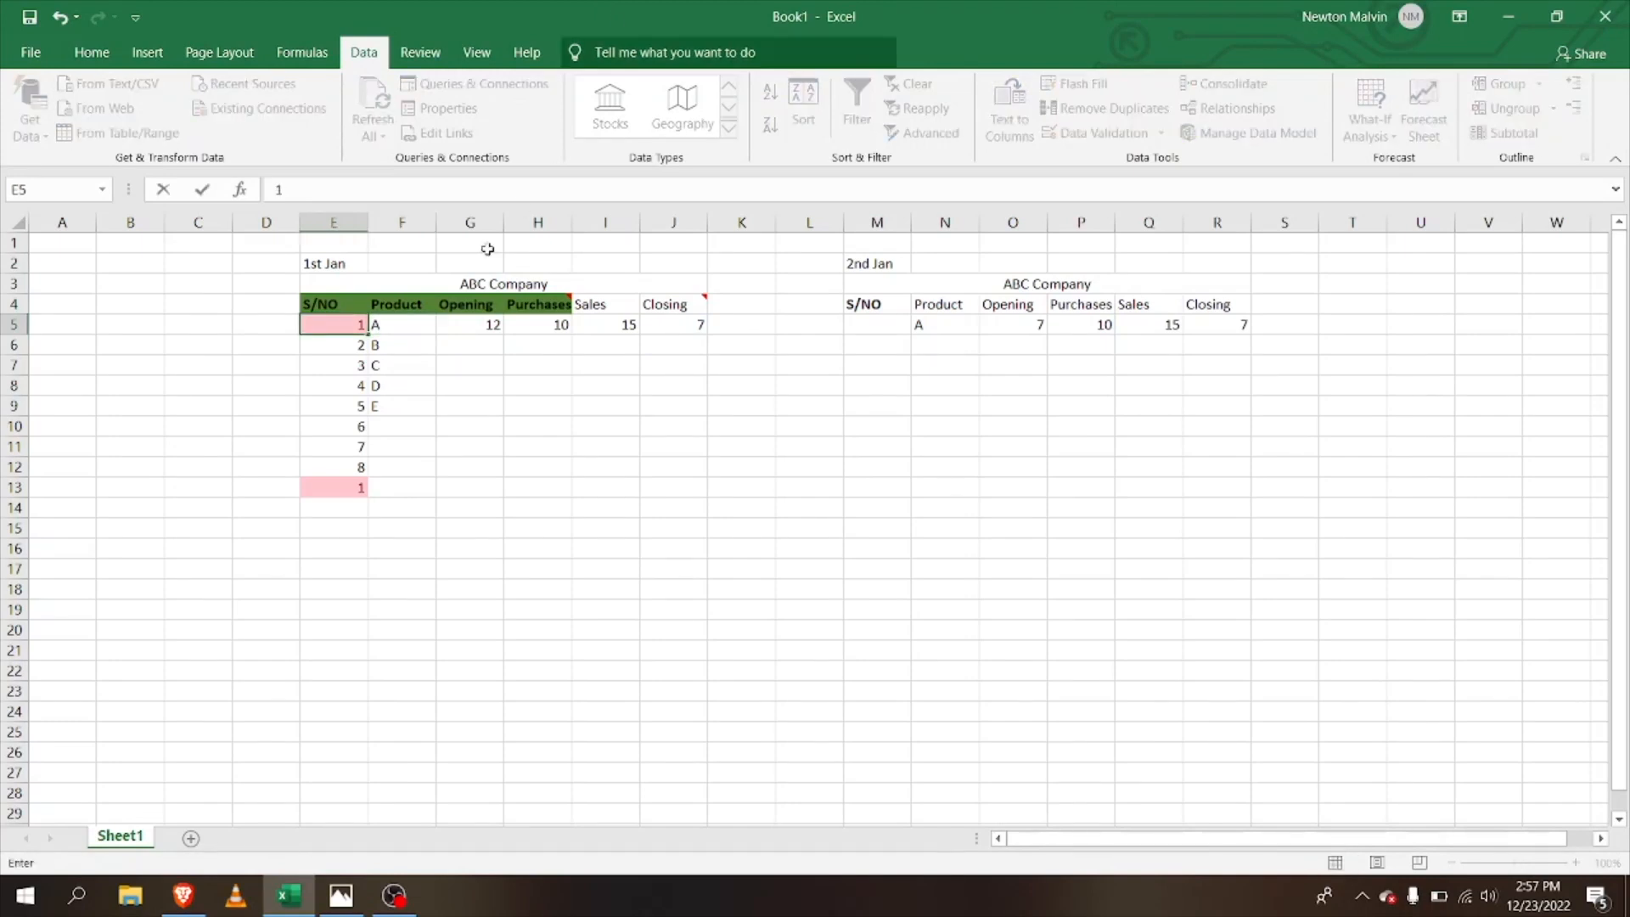
# Step: Retype the Product codes in F5 and F6 as A10 and B20
pyautogui.click(432, 329)
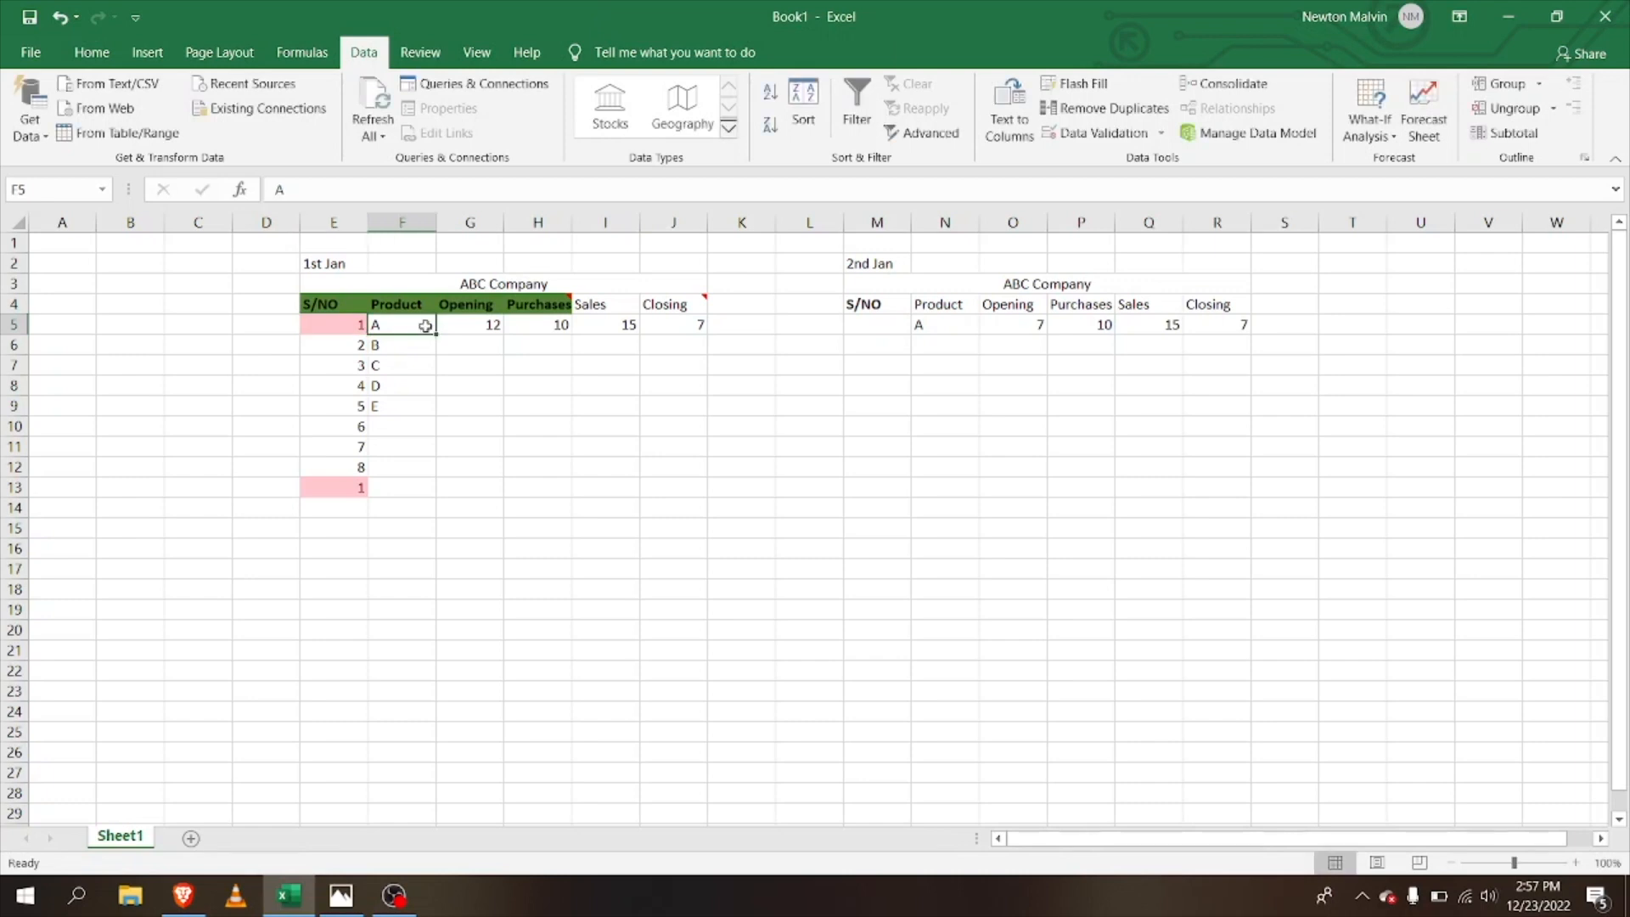
pyautogui.press('BackSpace')
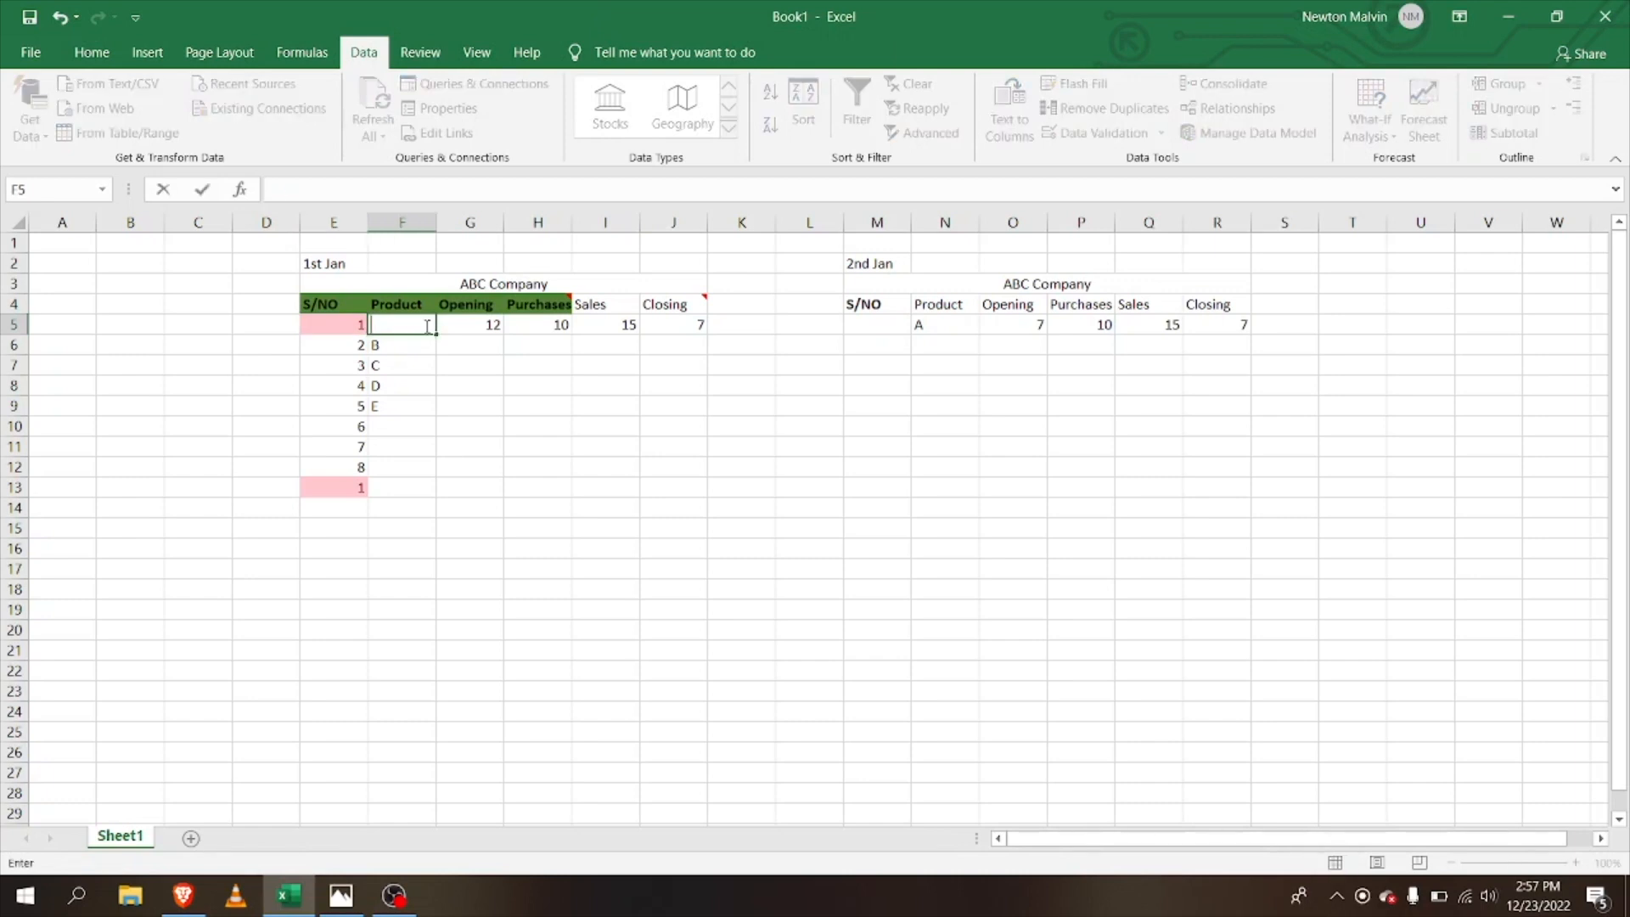
pyautogui.write('A10')
pyautogui.click(409, 355)
pyautogui.press('BackSpace')
pyautogui.write('B')
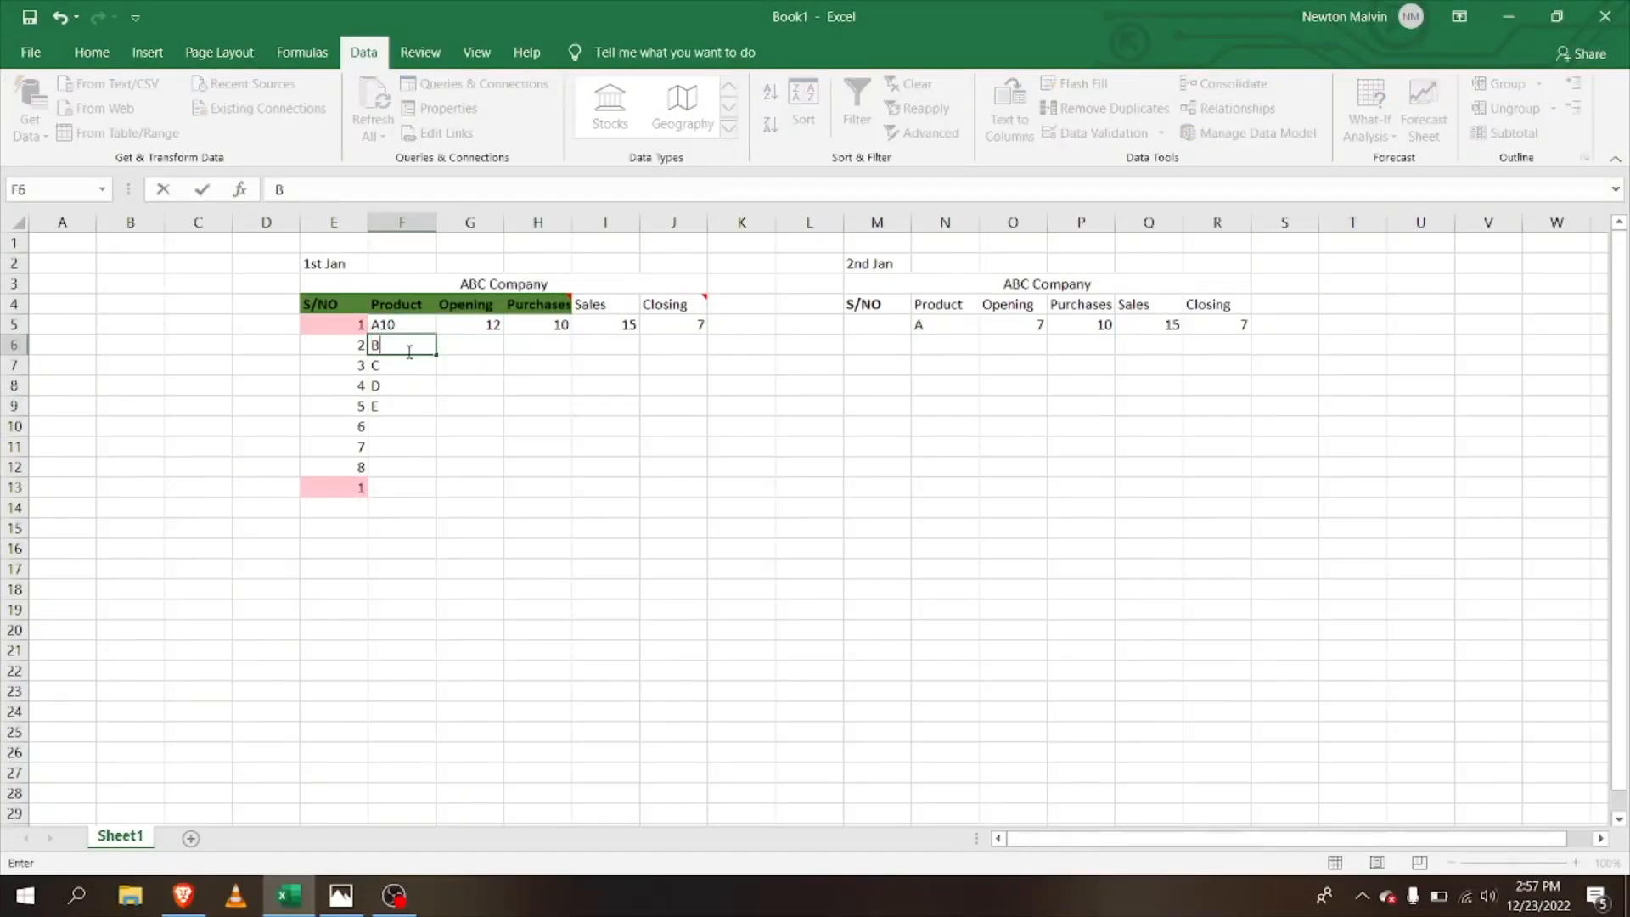
pyautogui.write('20')
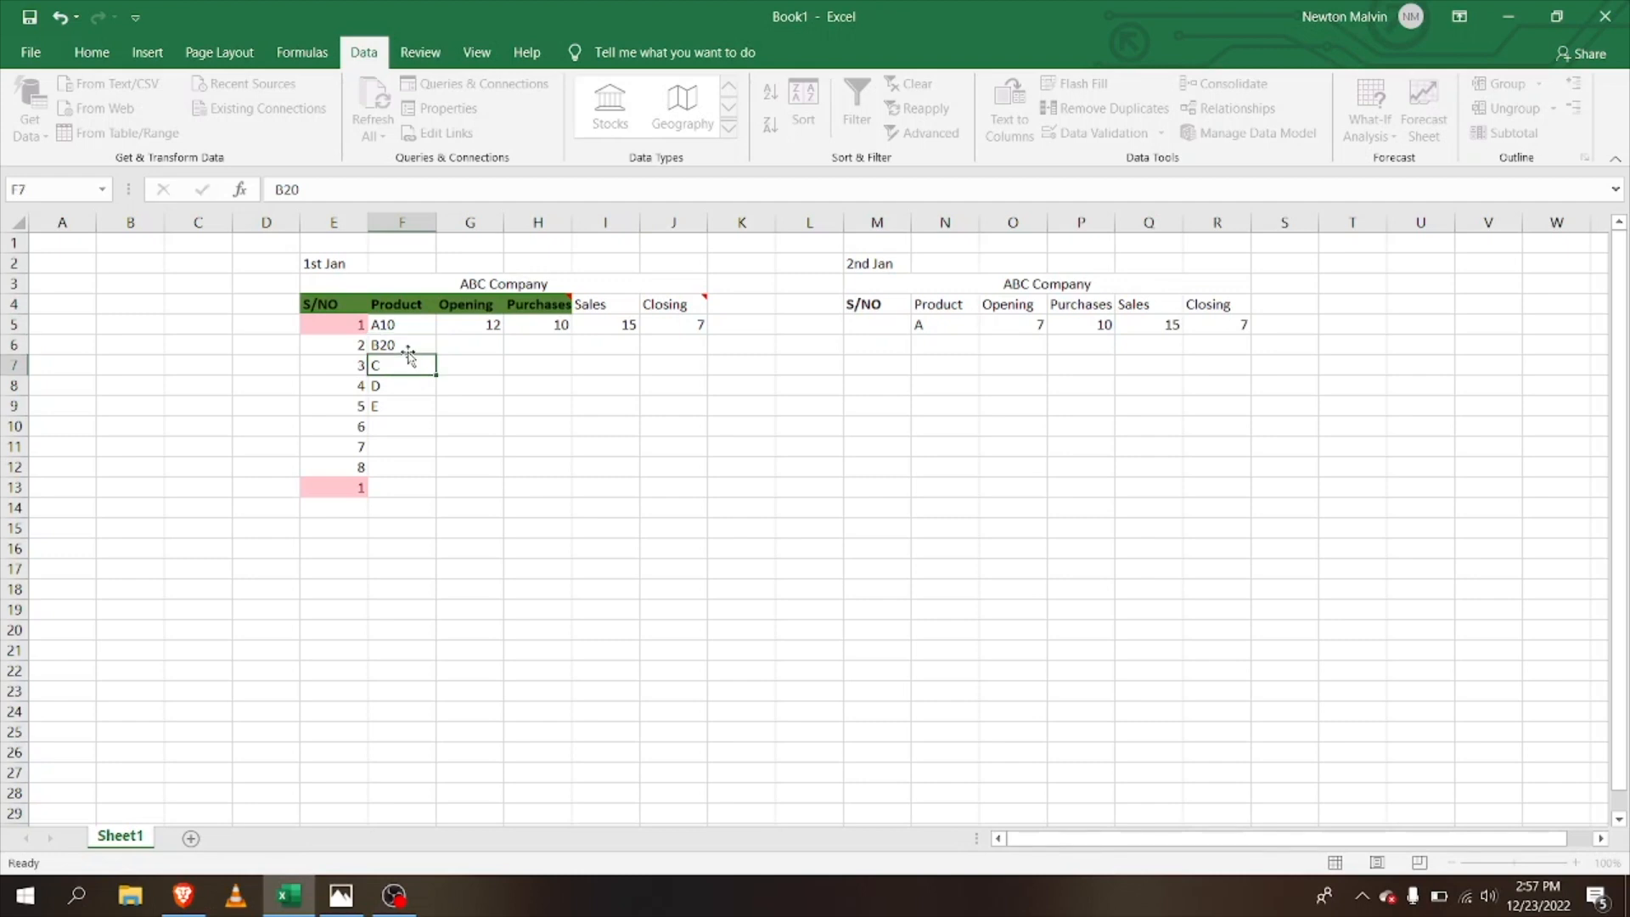
pyautogui.click(409, 357)
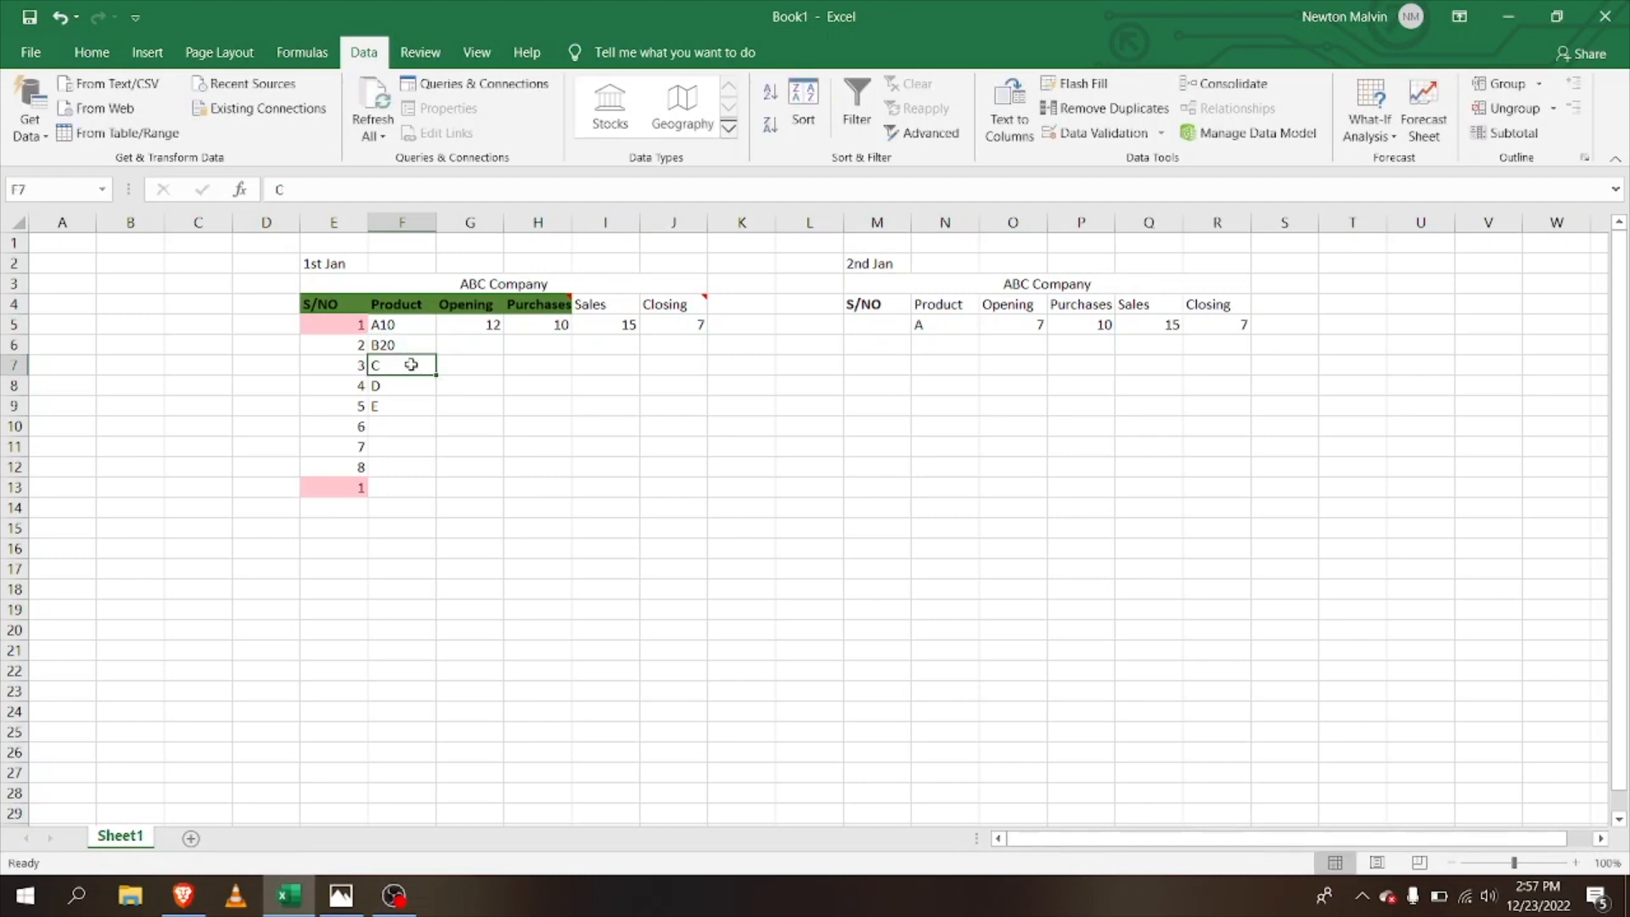
# Step: Retype the Product codes in F7 to F9 as C30, D40 and E60
pyautogui.write('c')
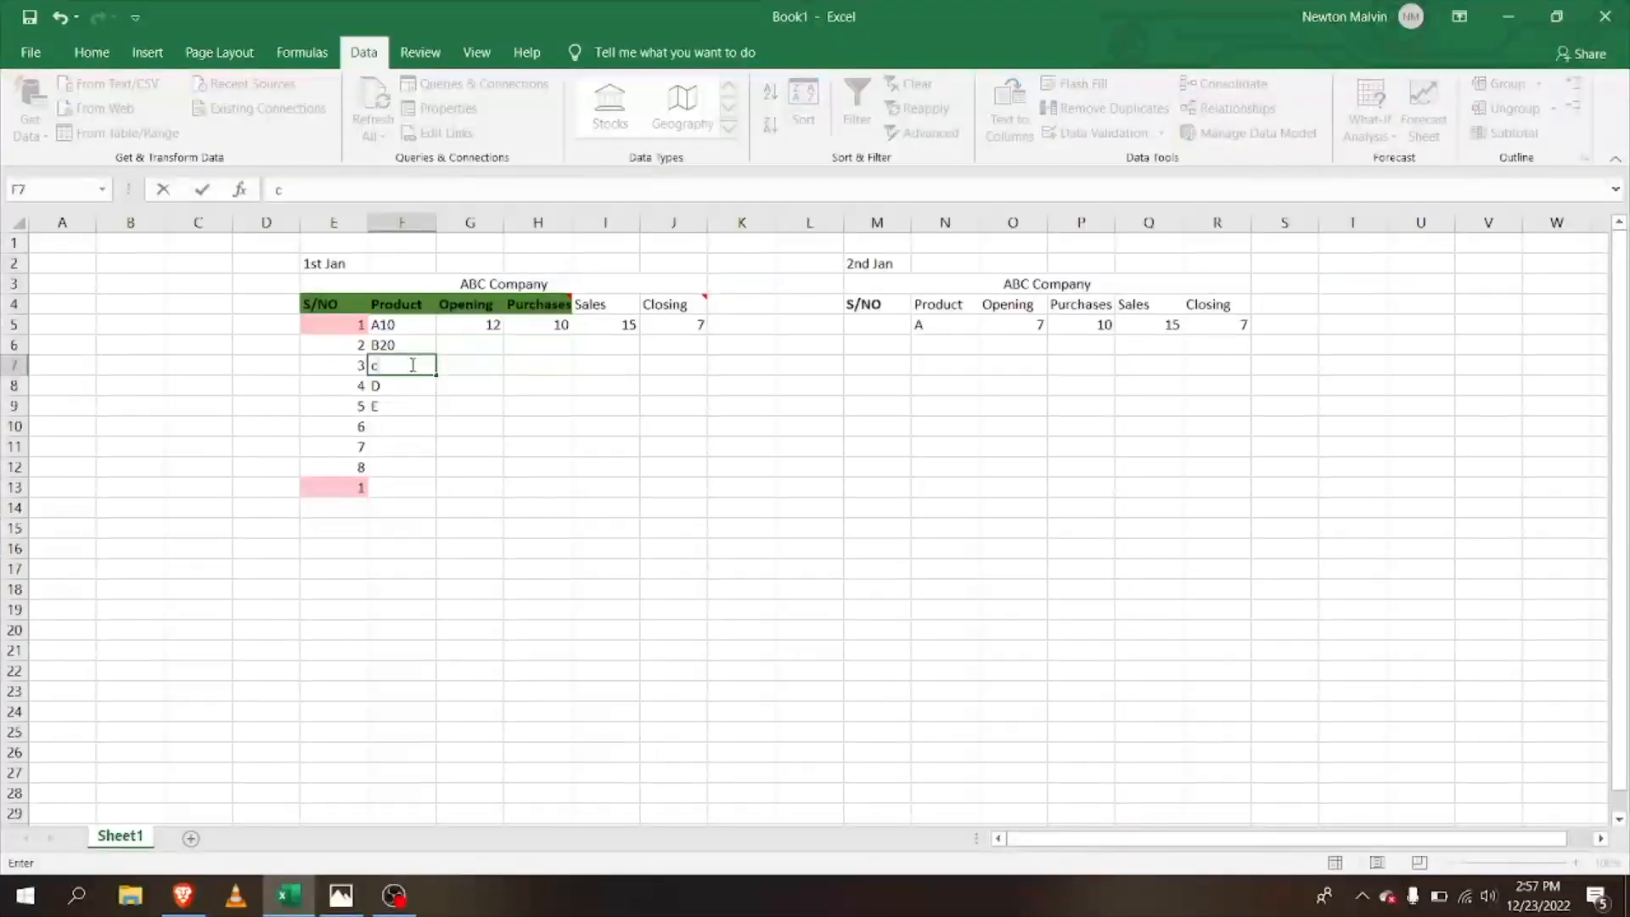
pyautogui.press('BackSpace')
pyautogui.write('C30')
pyautogui.click(415, 390)
pyautogui.press('BackSpace')
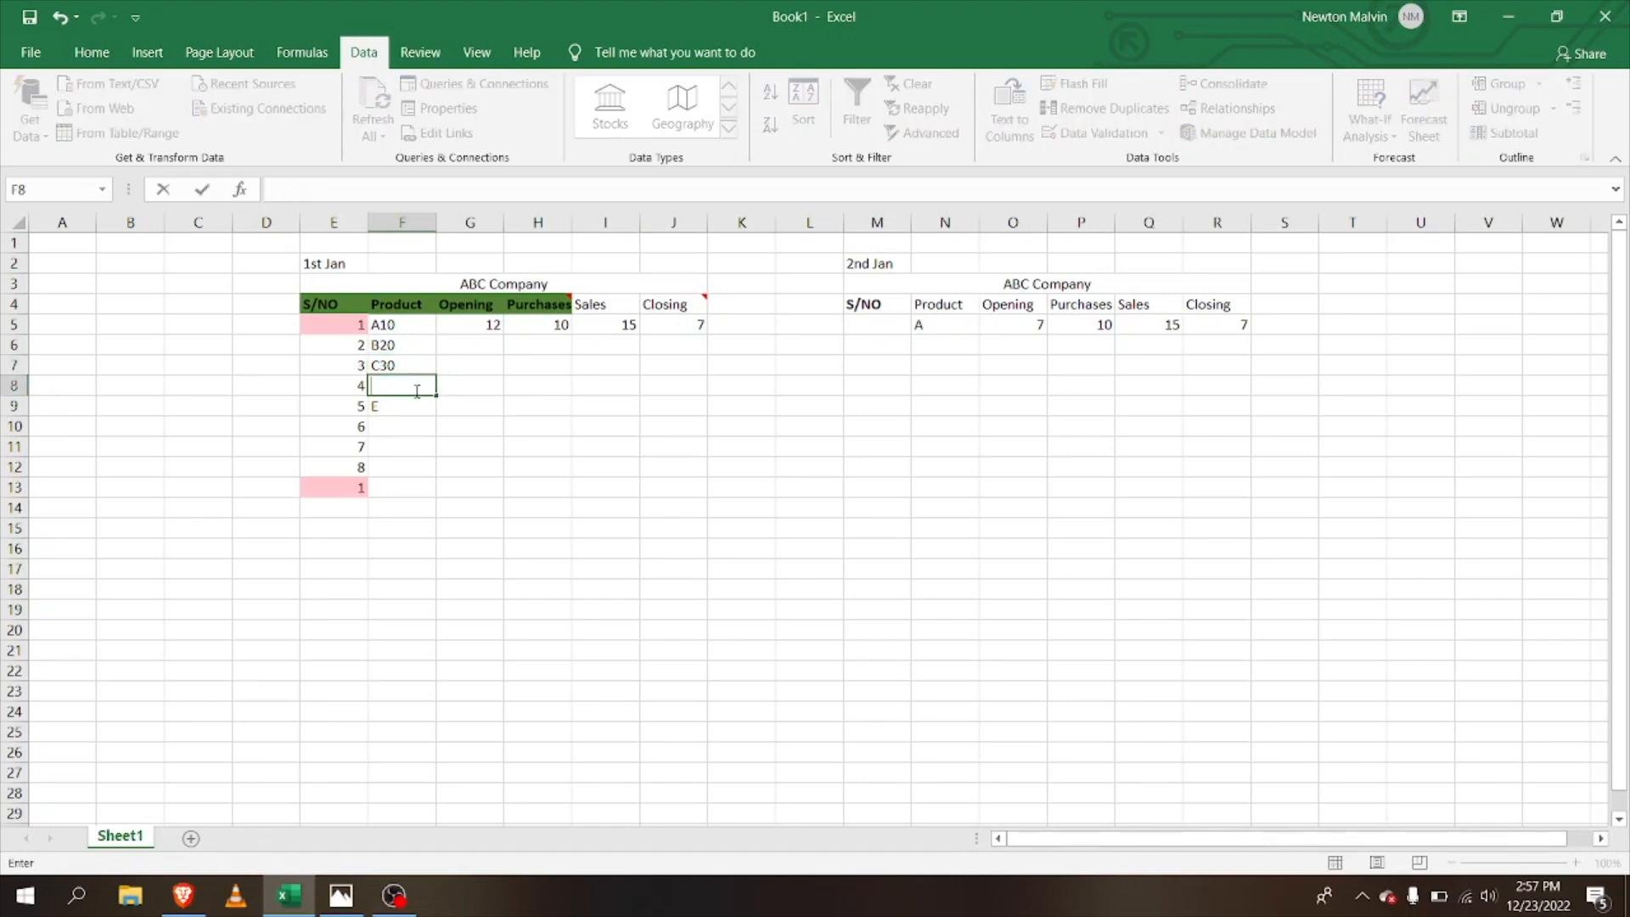
pyautogui.write('D40')
pyautogui.click(422, 409)
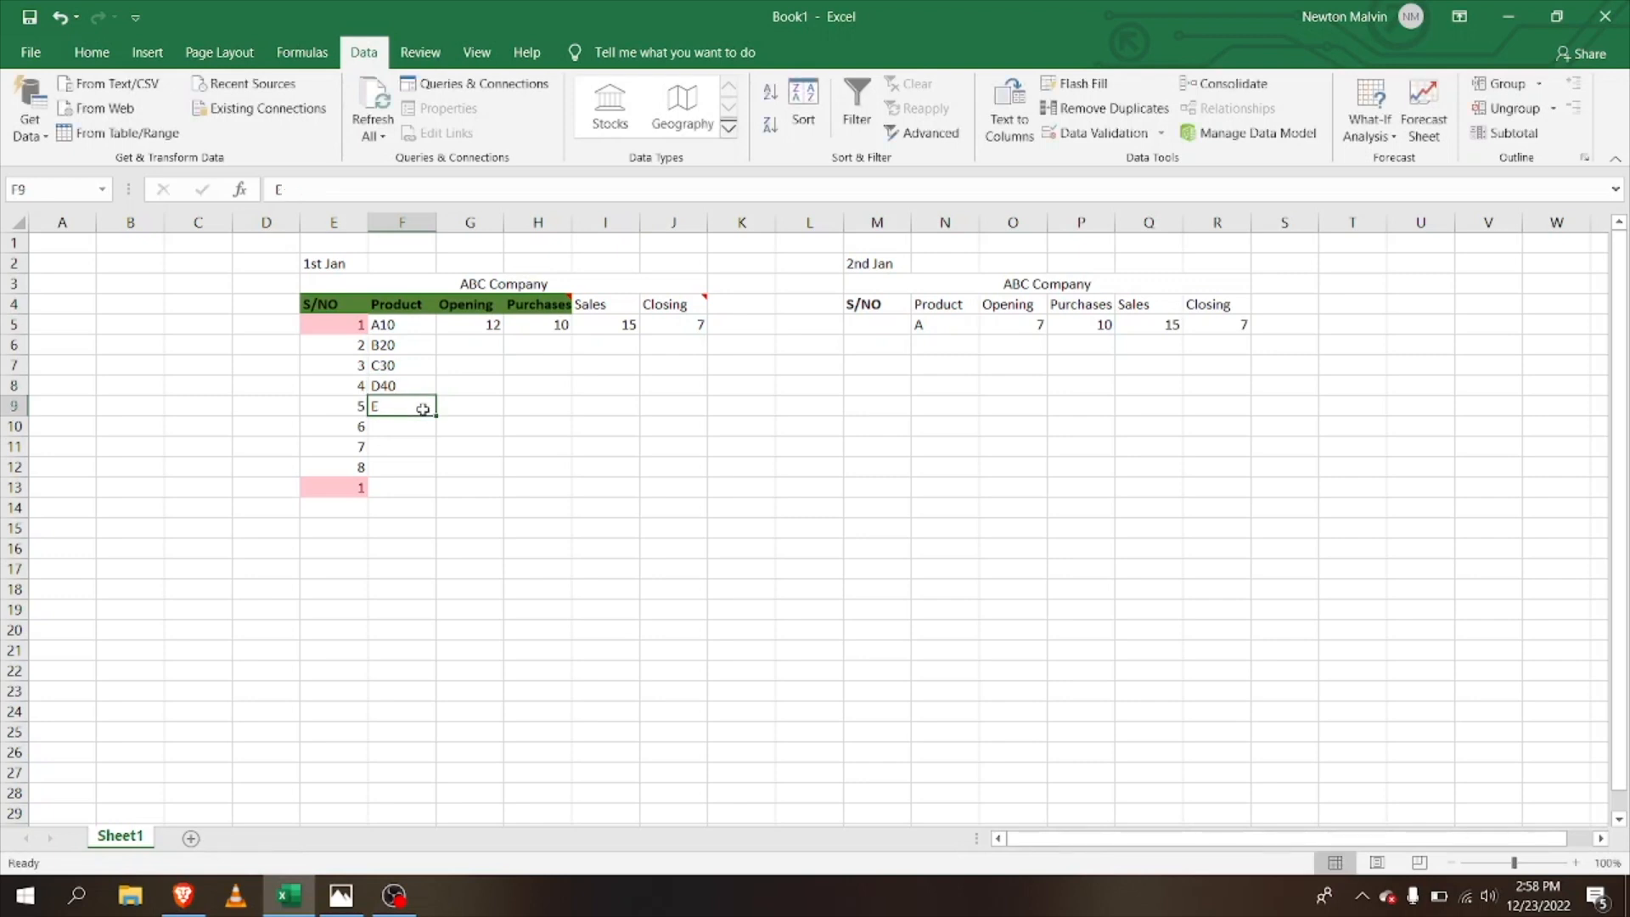
pyautogui.press('BackSpace')
pyautogui.write('E')
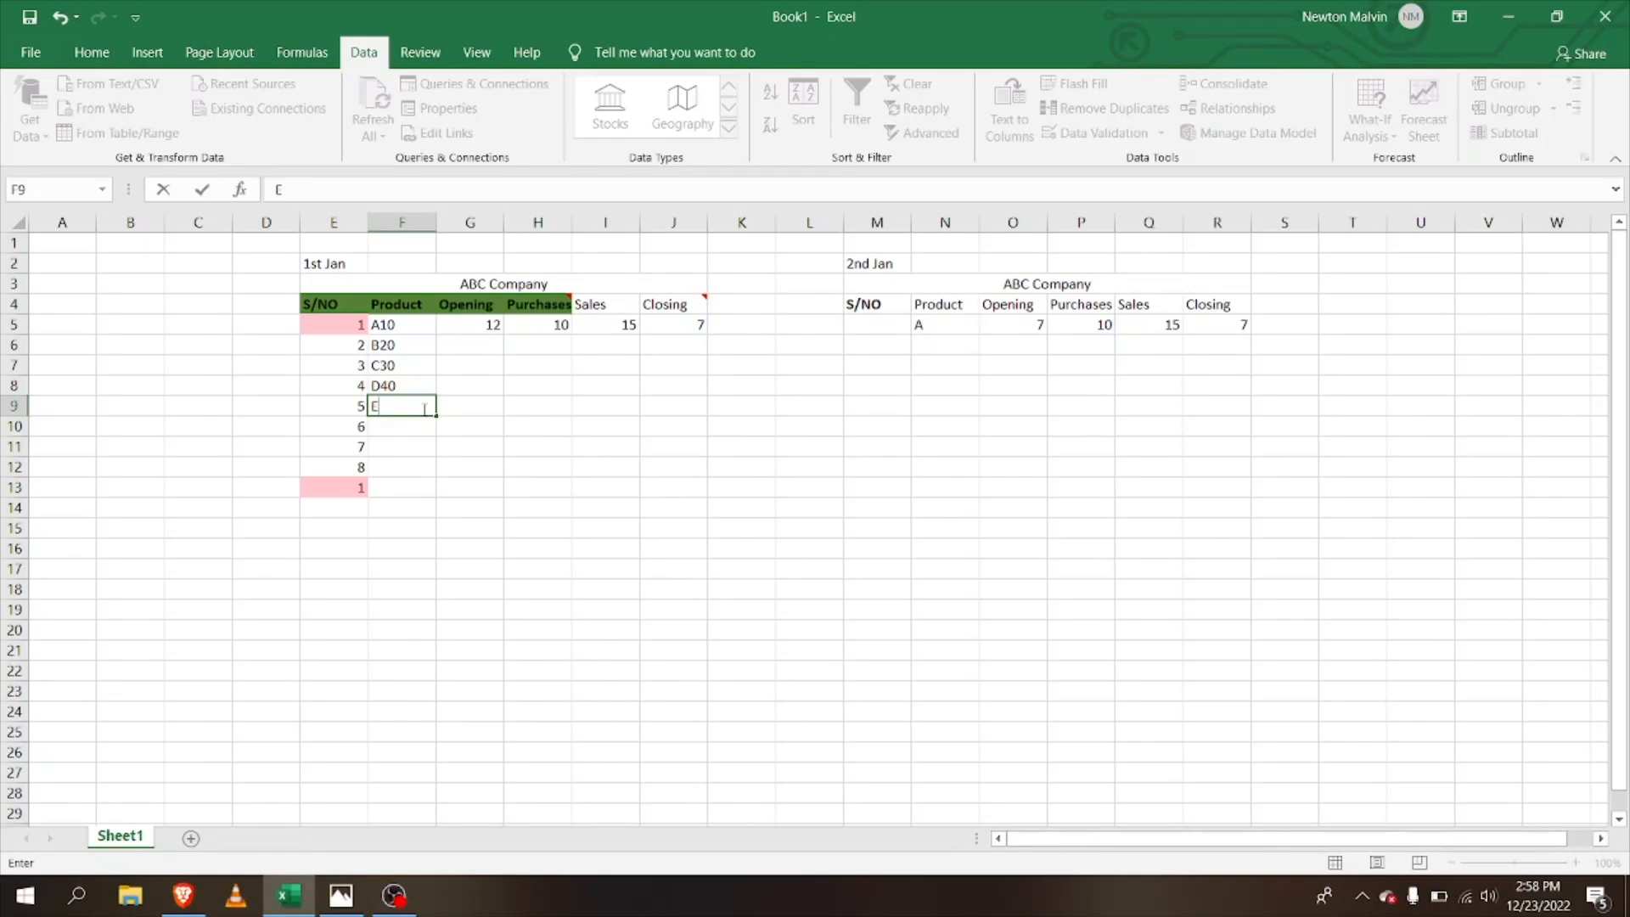
pyautogui.write('60')
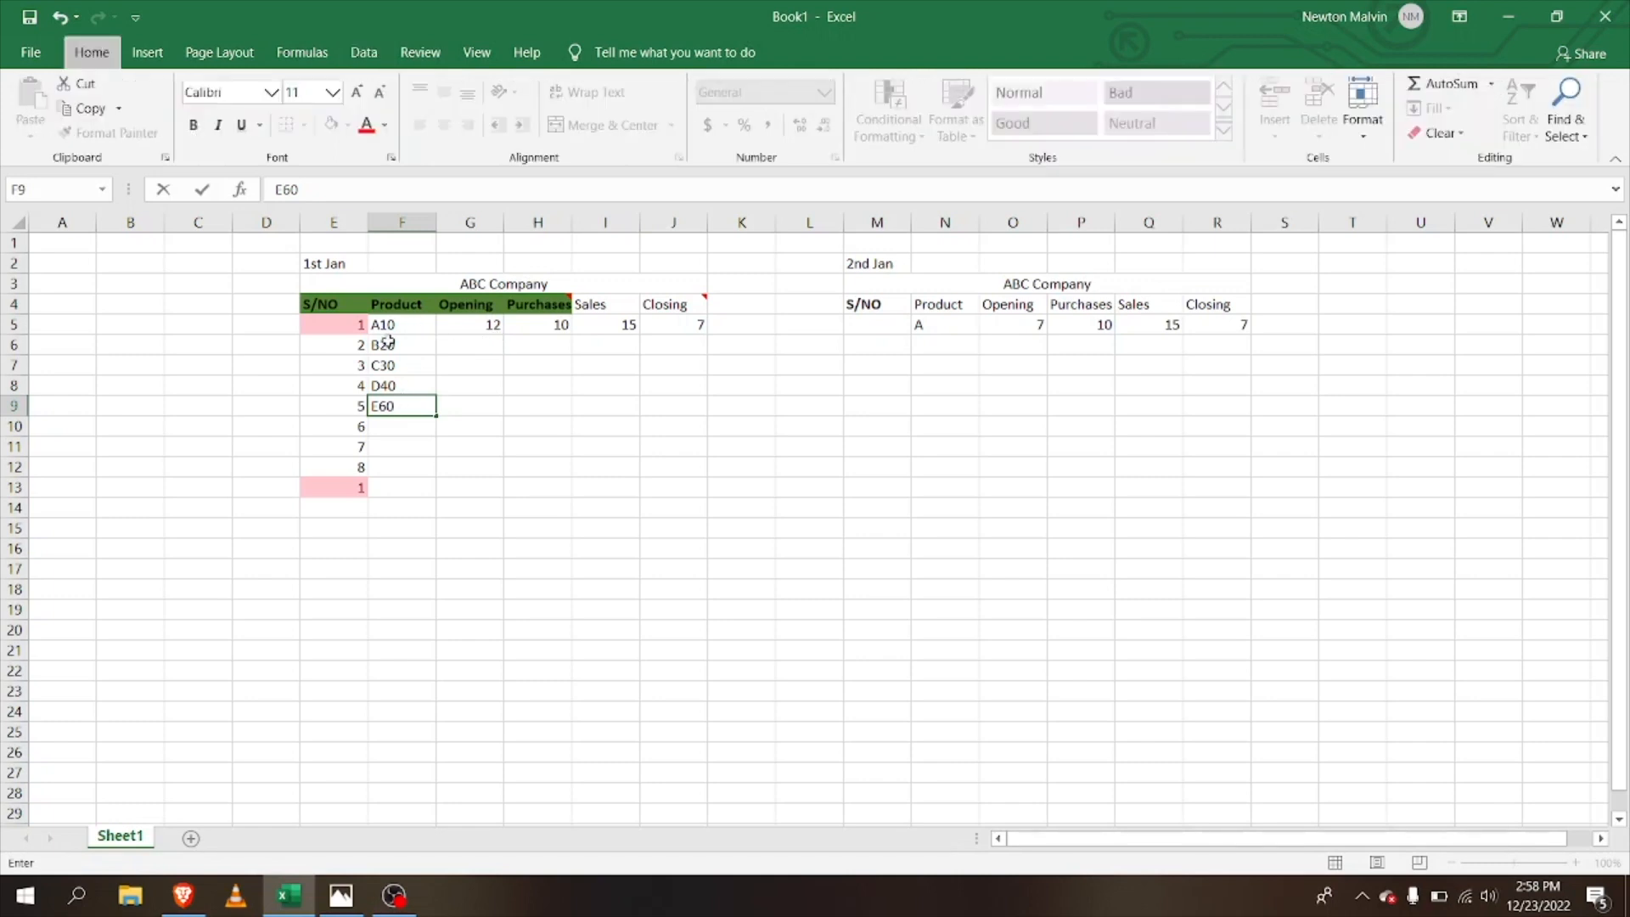
# Step: Enter trial Opening values 10, 20 and 30 in cells G5 to G7
pyautogui.click(489, 326)
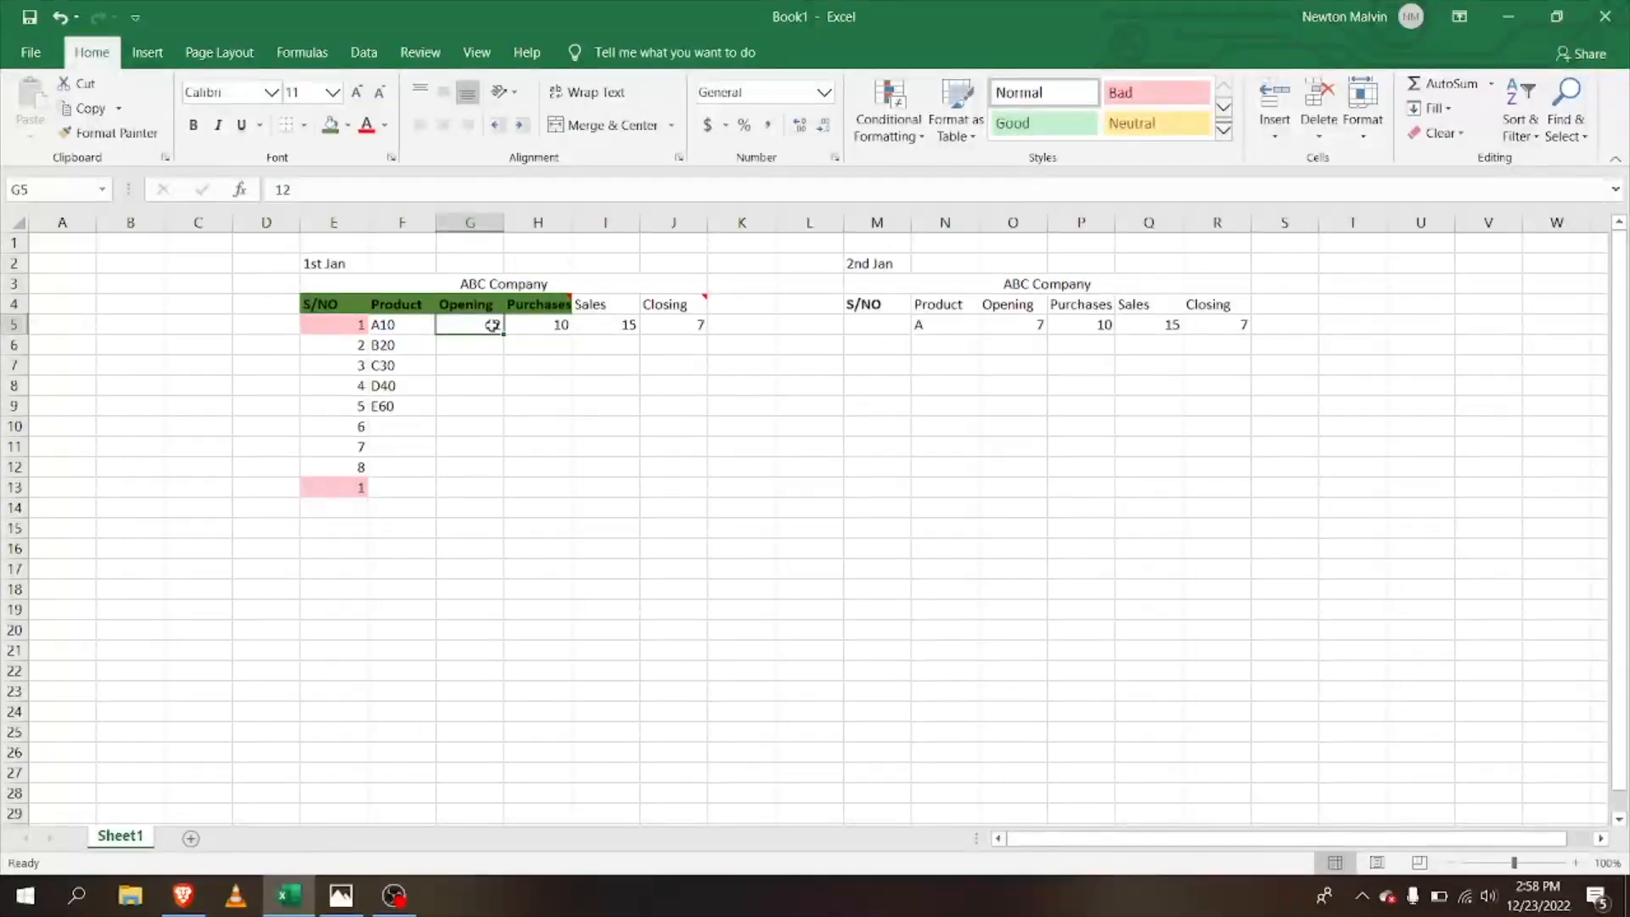
pyautogui.press('BackSpace')
pyautogui.write('10')
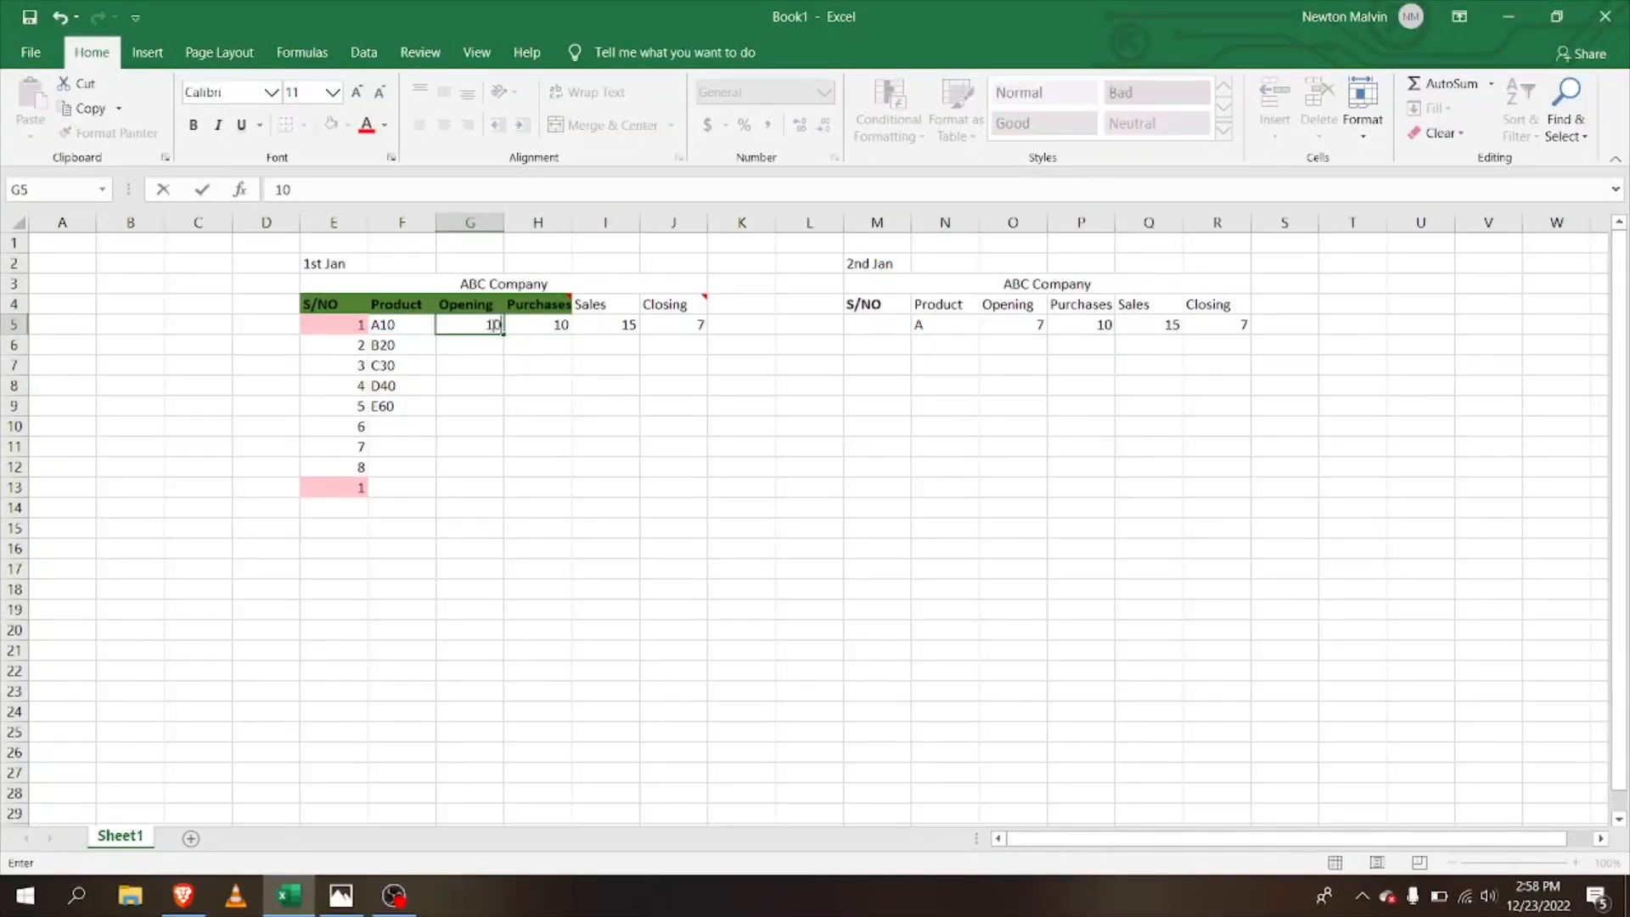
pyautogui.press('Return')
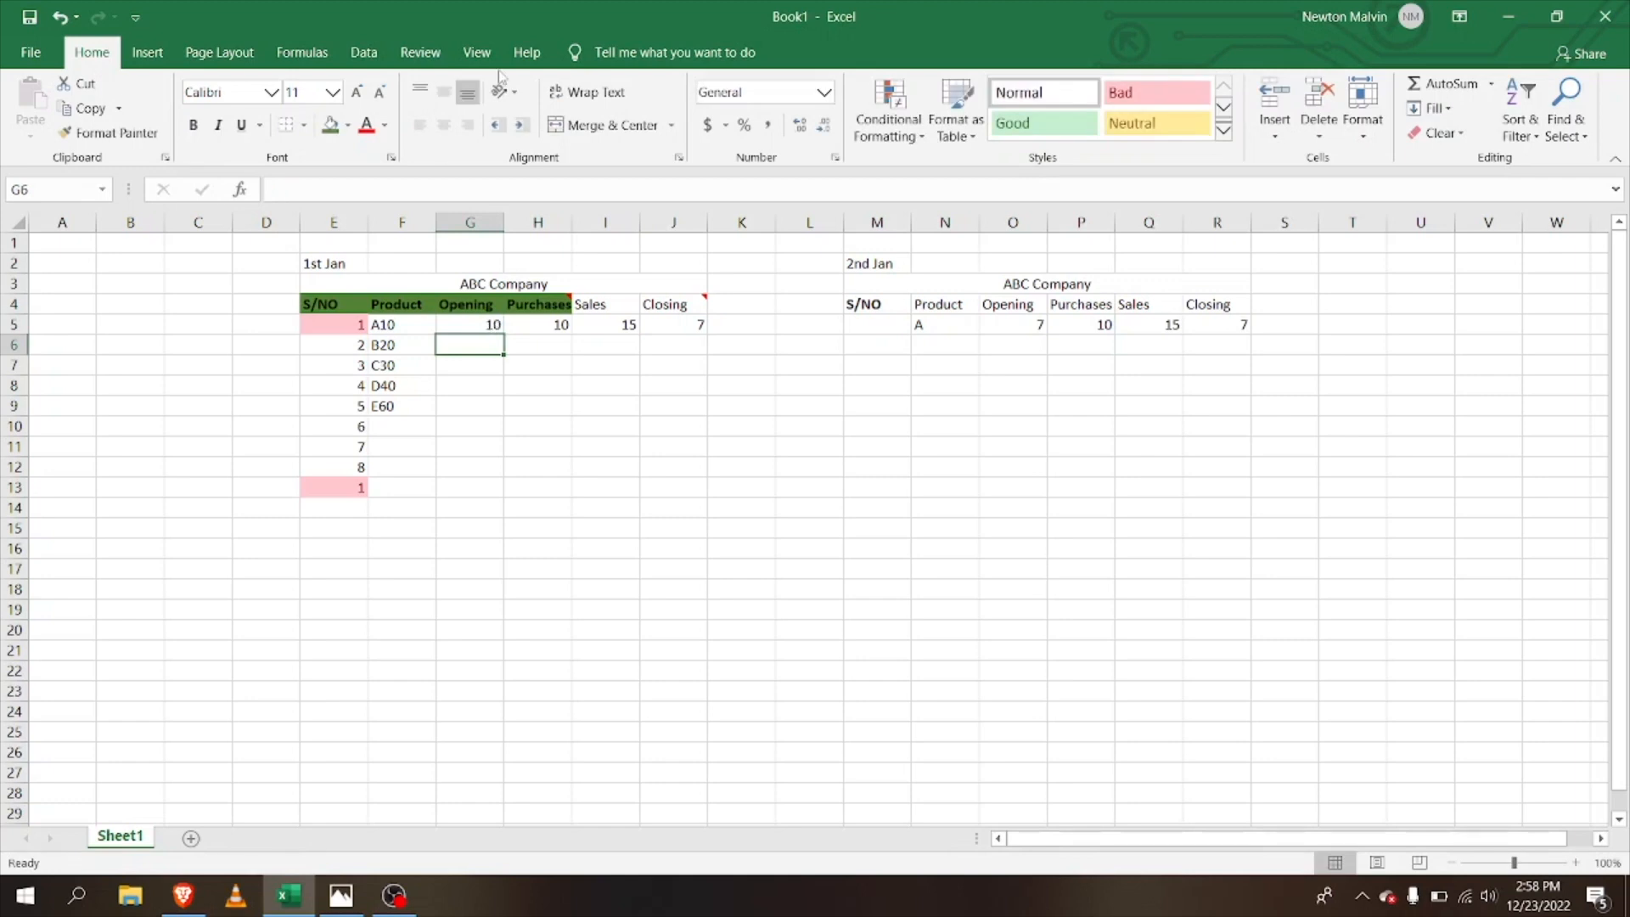
pyautogui.write('20')
pyautogui.press('Return')
pyautogui.write('30')
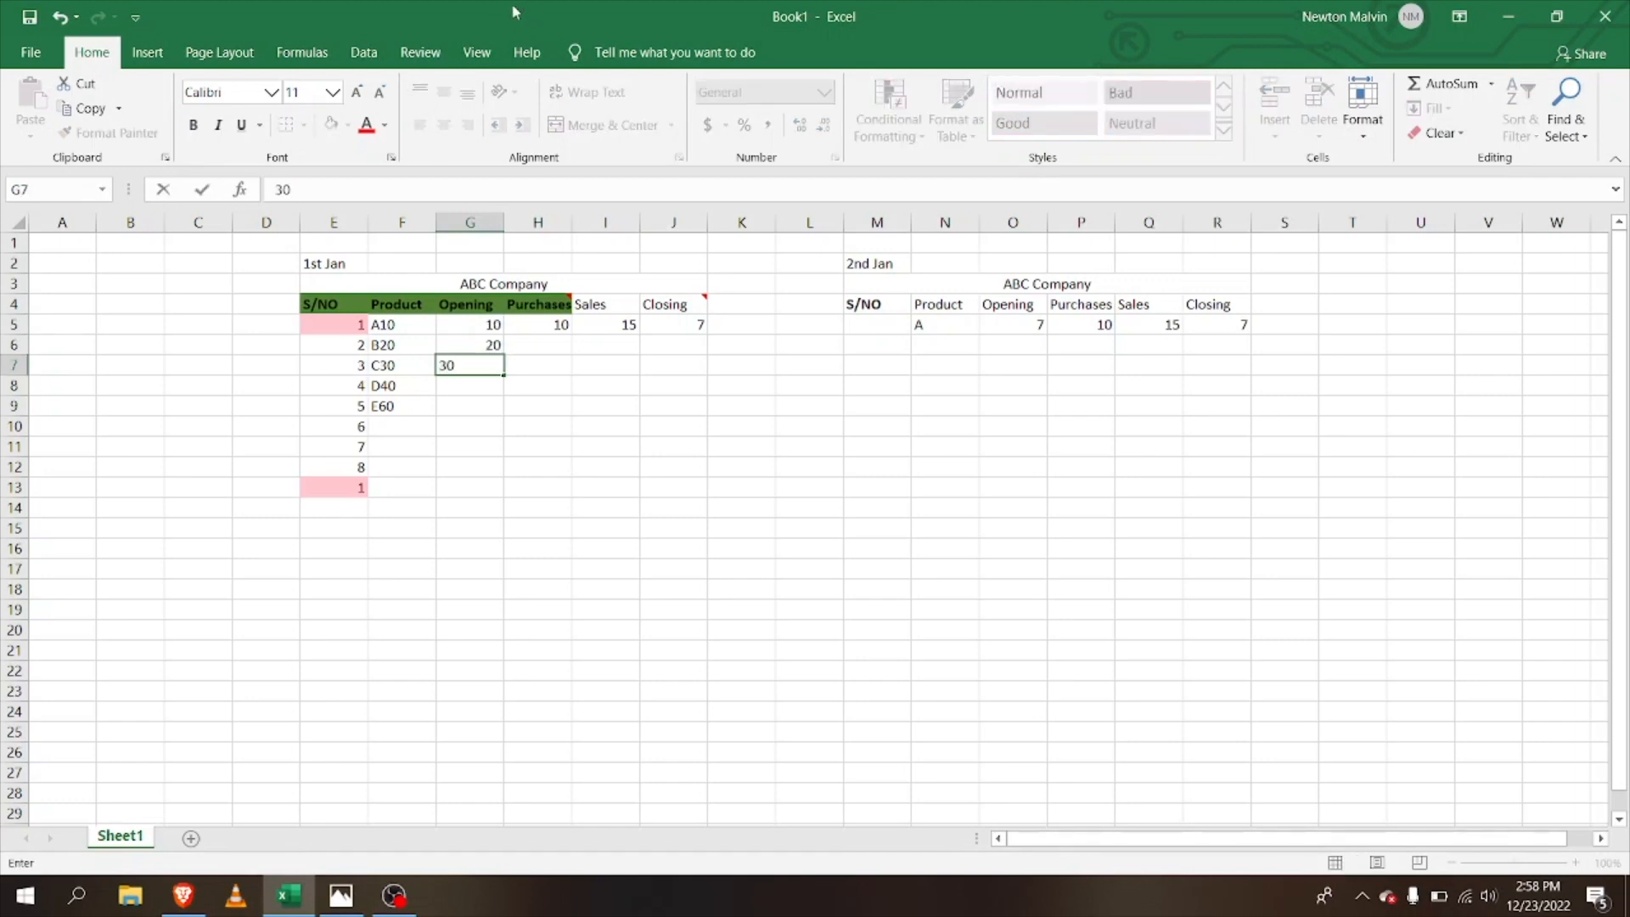
# Step: Clear the trial Opening entries from G5:G7 and open the Help pane
pyautogui.press('BackSpace')
pyautogui.press('BackSpace')
pyautogui.press('Up')
pyautogui.press('BackSpace')
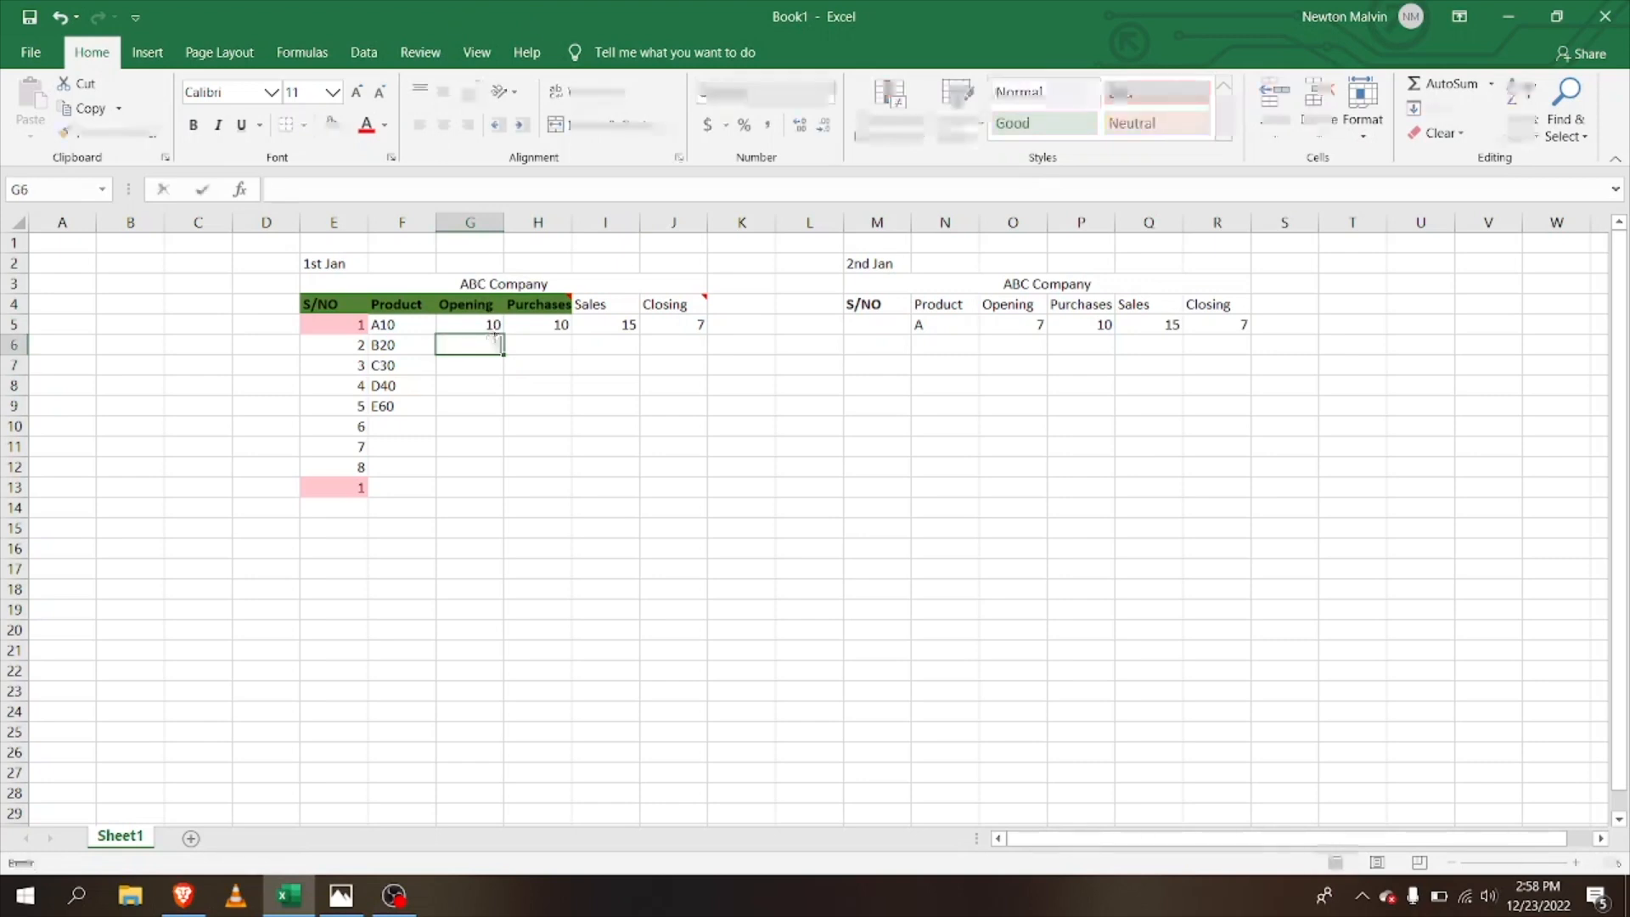
pyautogui.press('Up')
pyautogui.press('BackSpace')
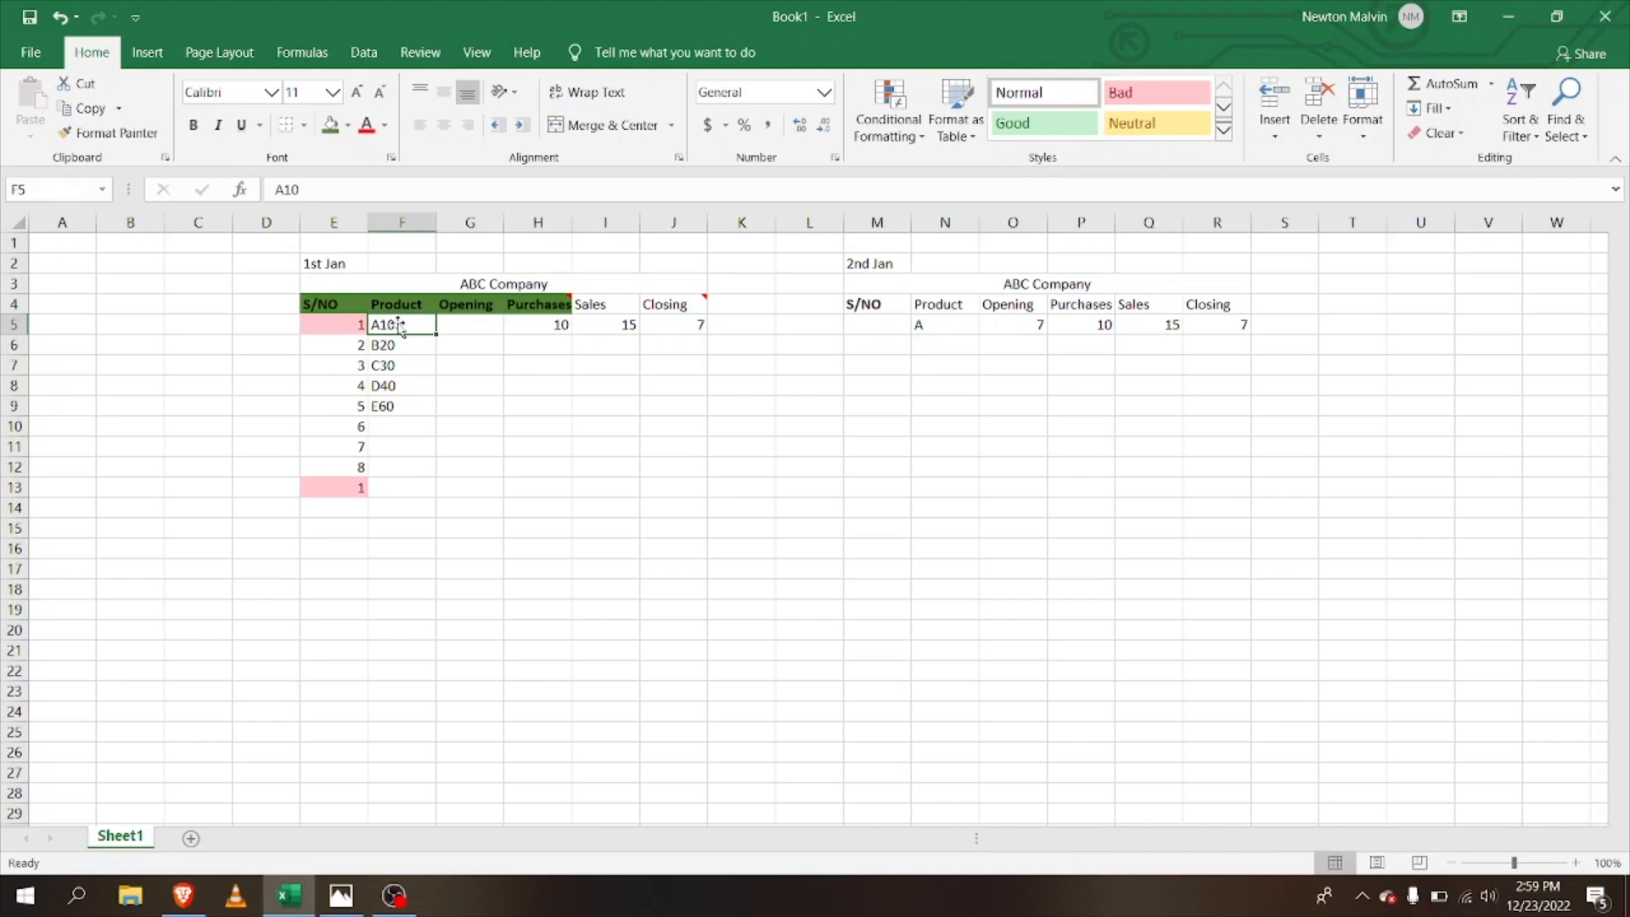
pyautogui.press('F1')
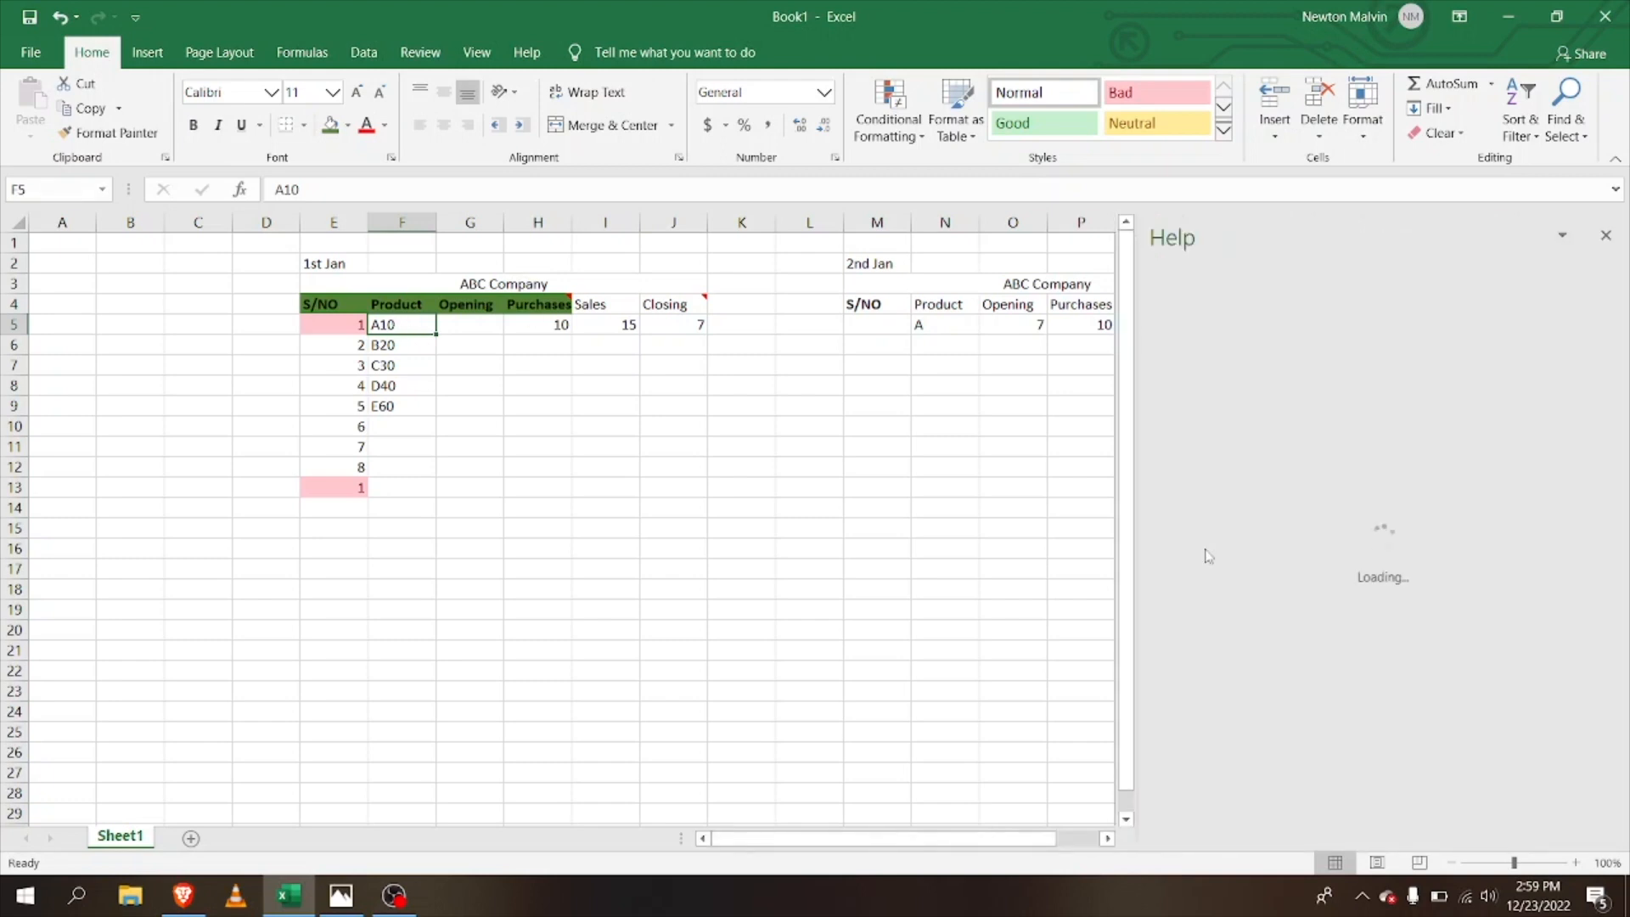
# Step: Close Help and copy the number 10 from A10 into Opening cell G5
pyautogui.click(1605, 235)
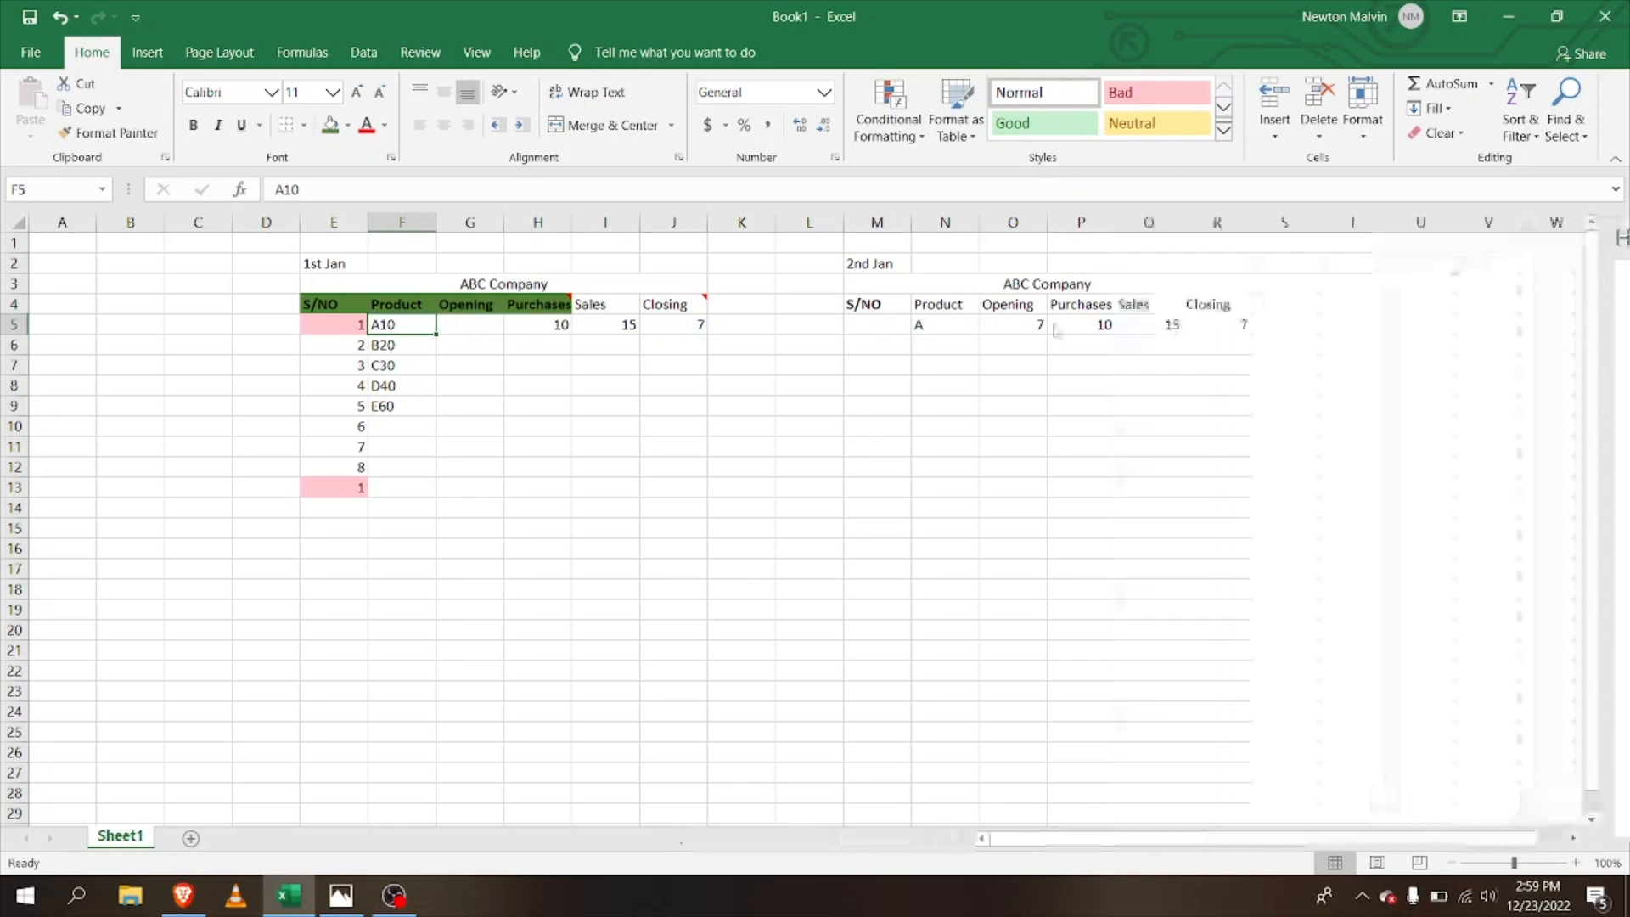
pyautogui.doubleClick(417, 325)
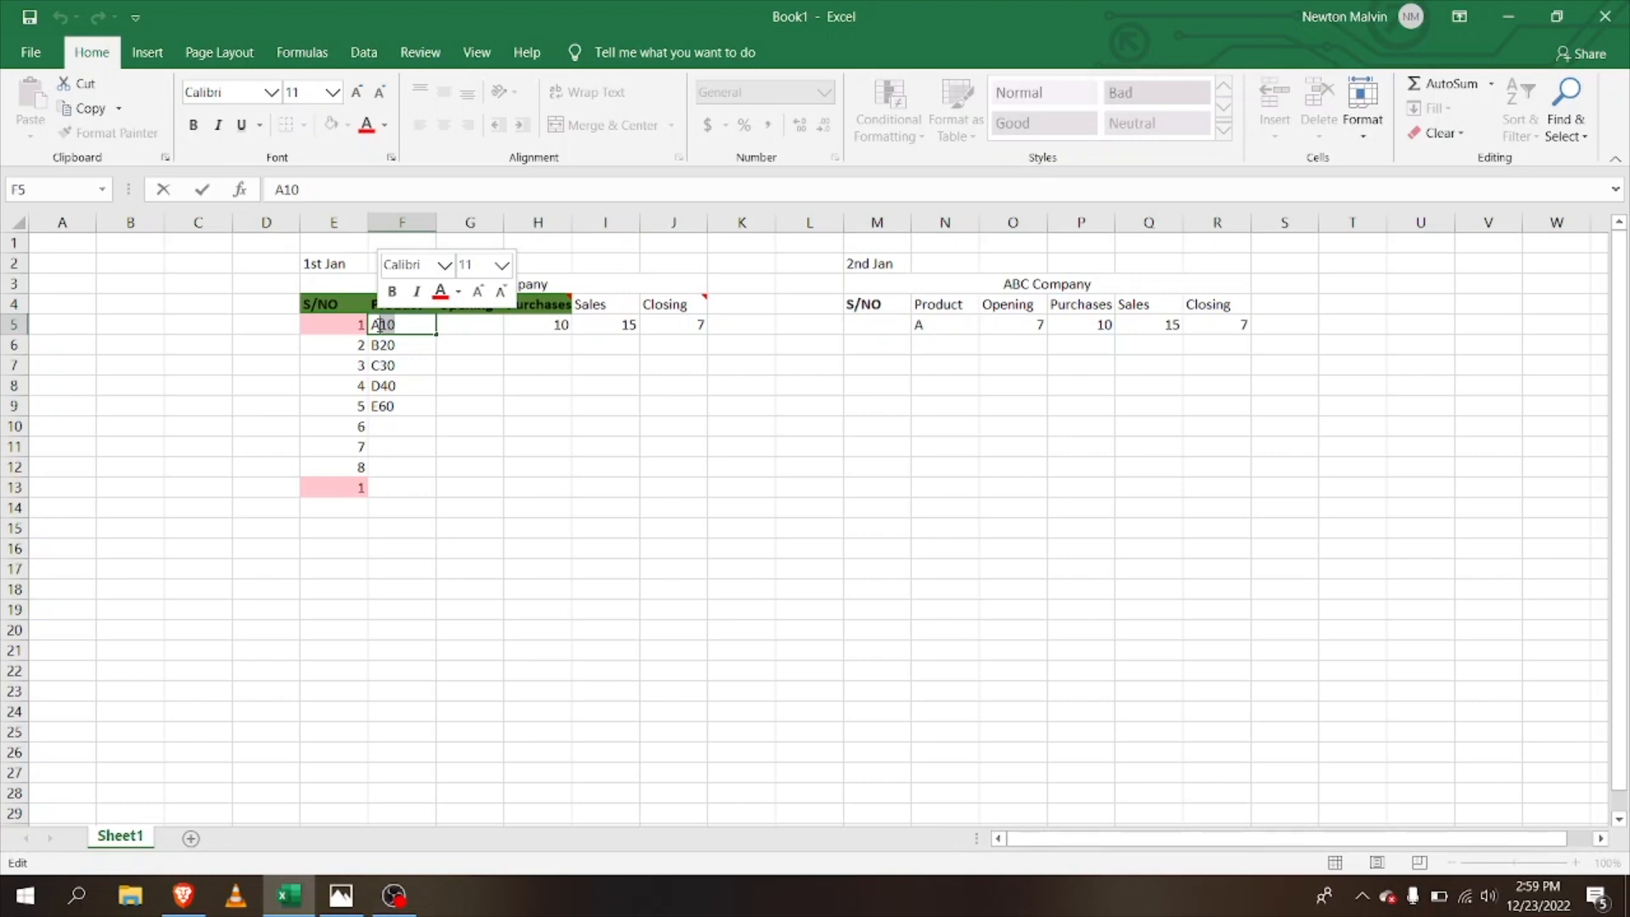
pyautogui.hotkey('ctrl', 'c')
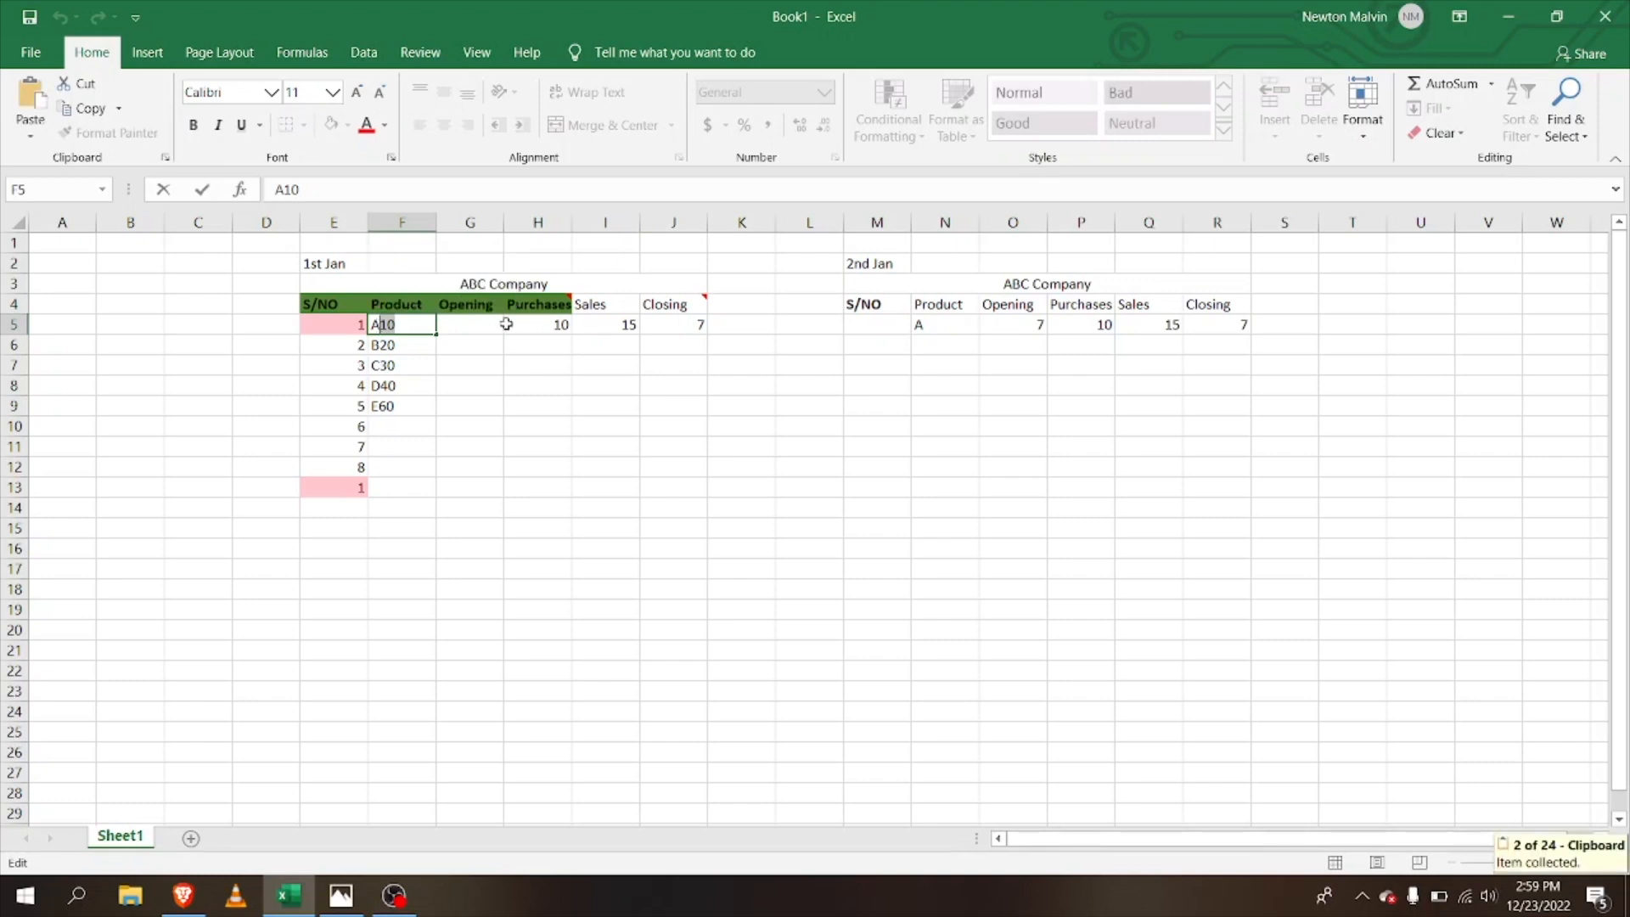
pyautogui.click(476, 324)
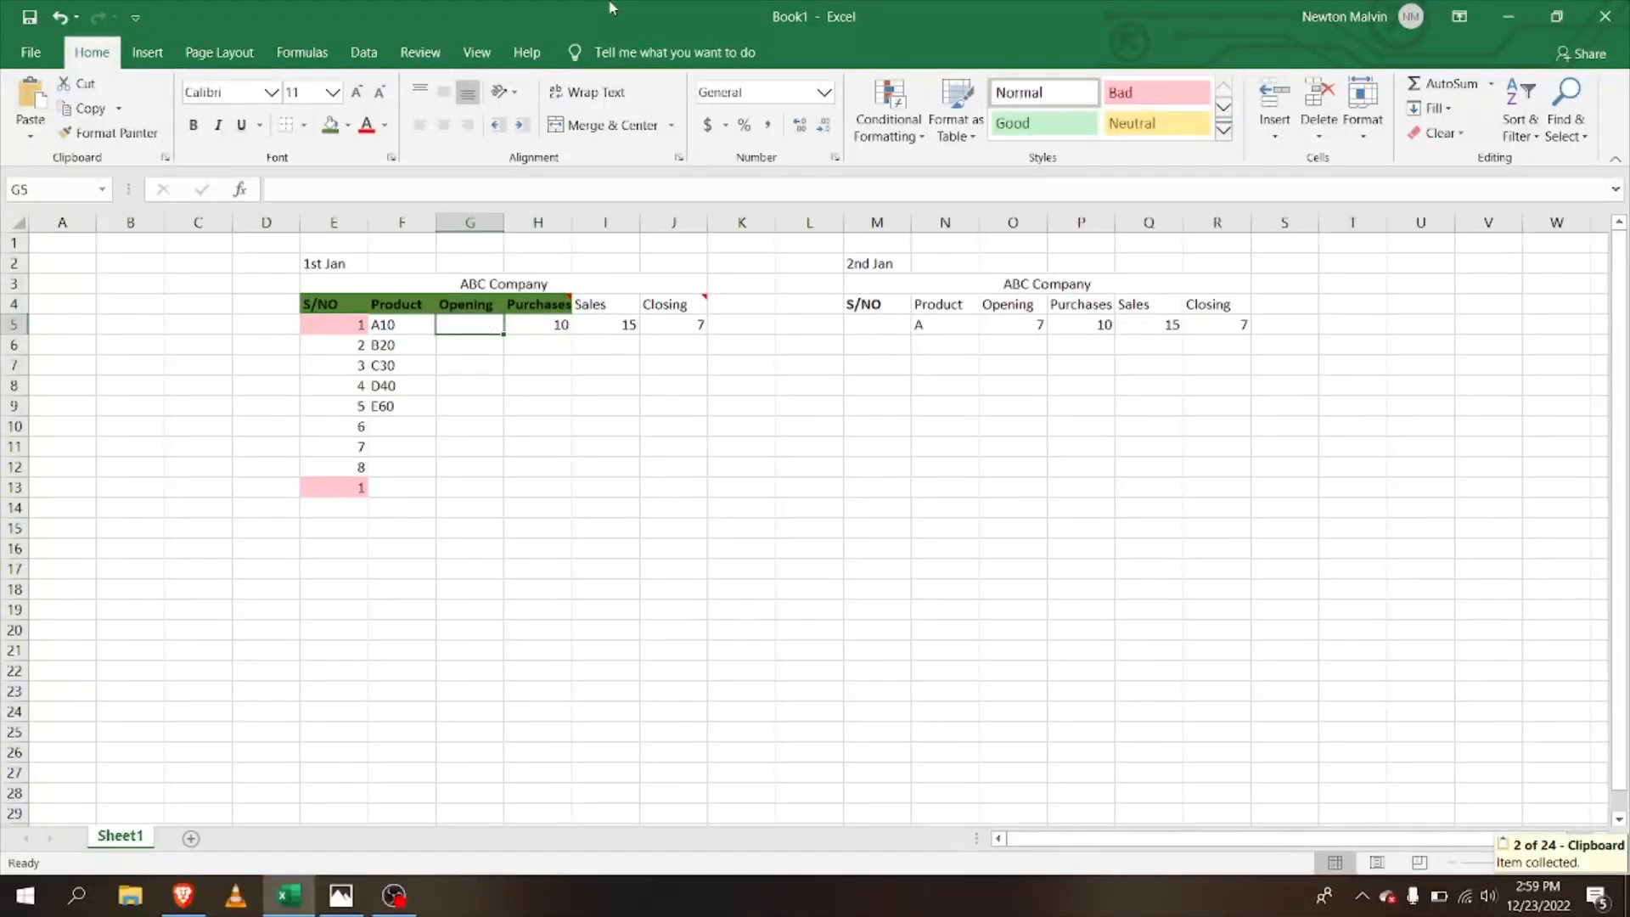
pyautogui.hotkey('ctrl', 'v')
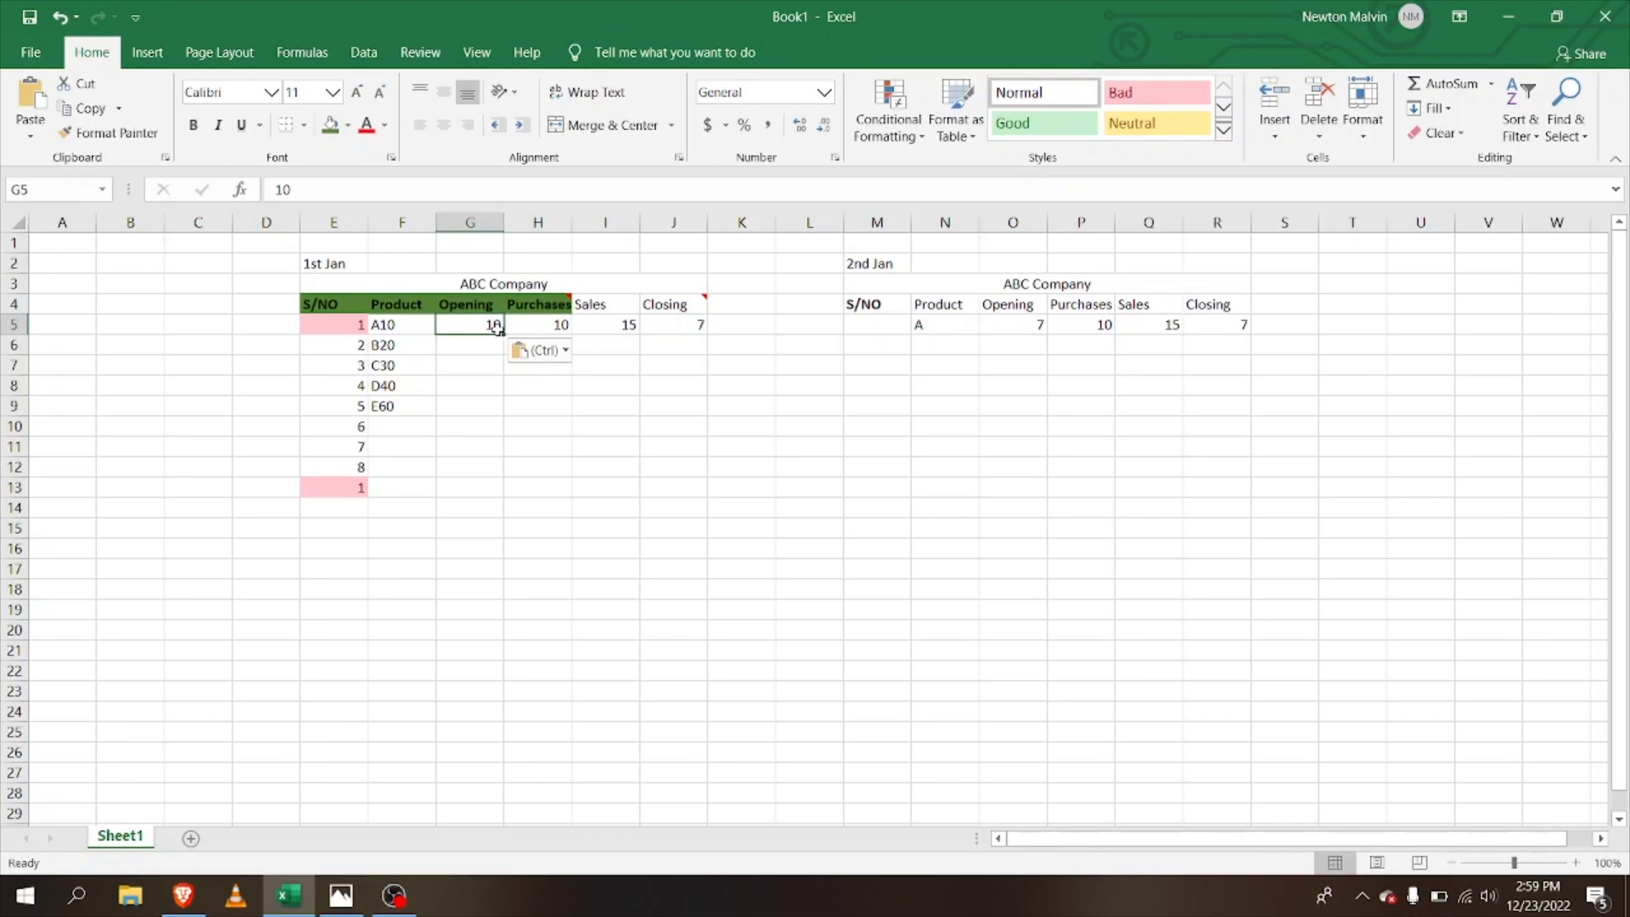
# Step: Flash Fill G5:G9 so the Opening column reads 10, 20, 30, 40, 50
pyautogui.moveTo(502, 333); pyautogui.dragTo(495, 411)
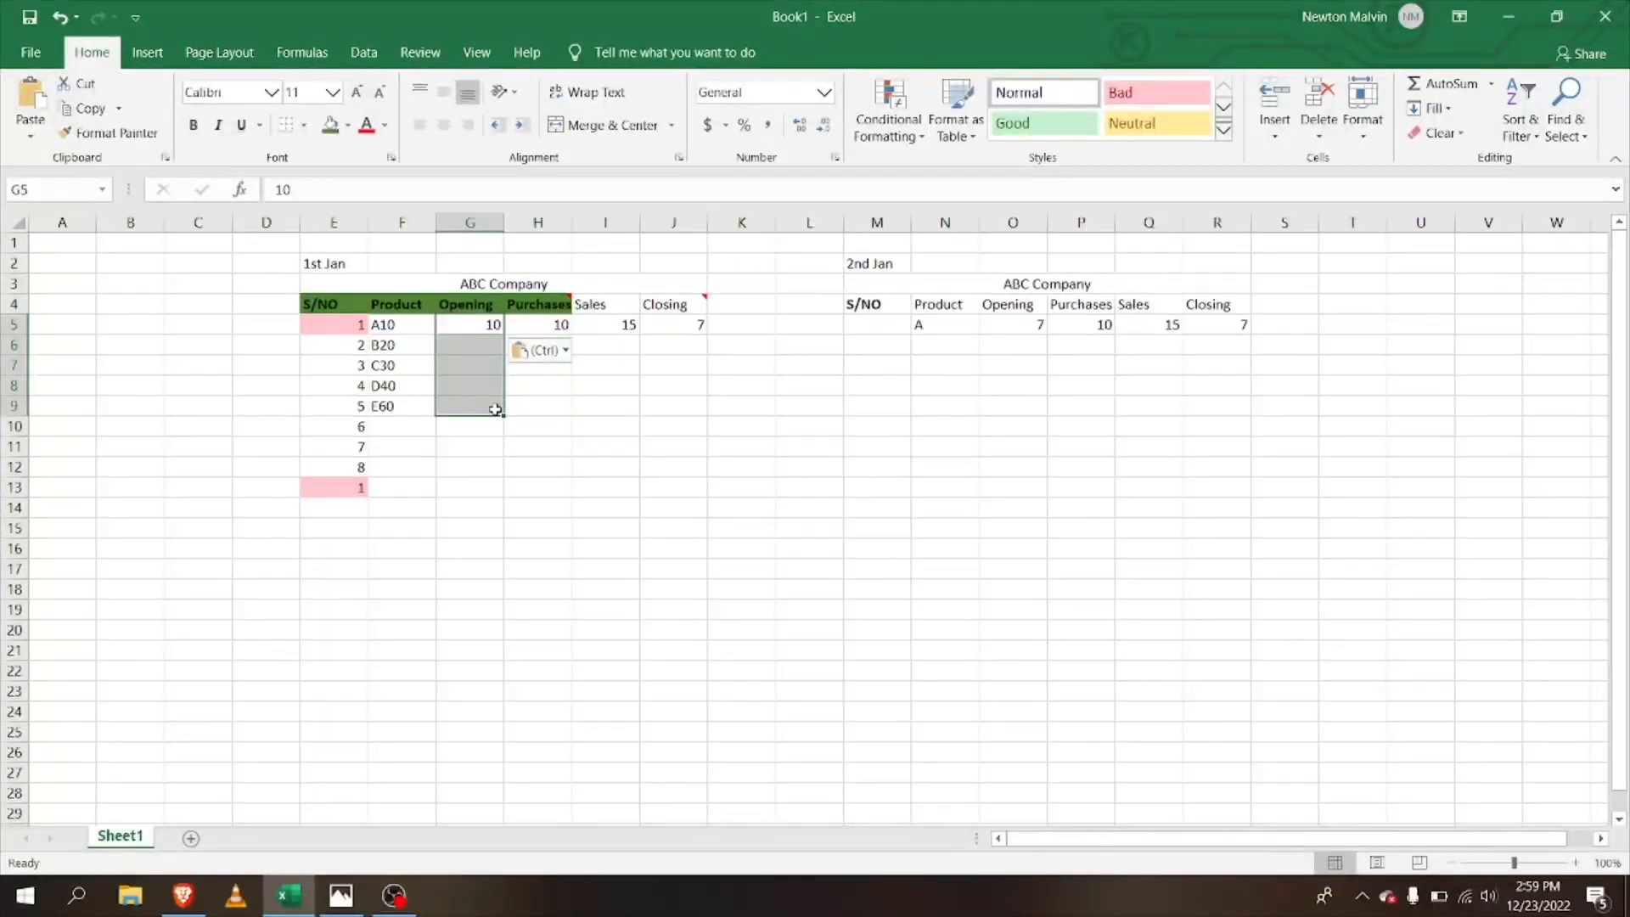
pyautogui.hotkey('ctrl', 'e')
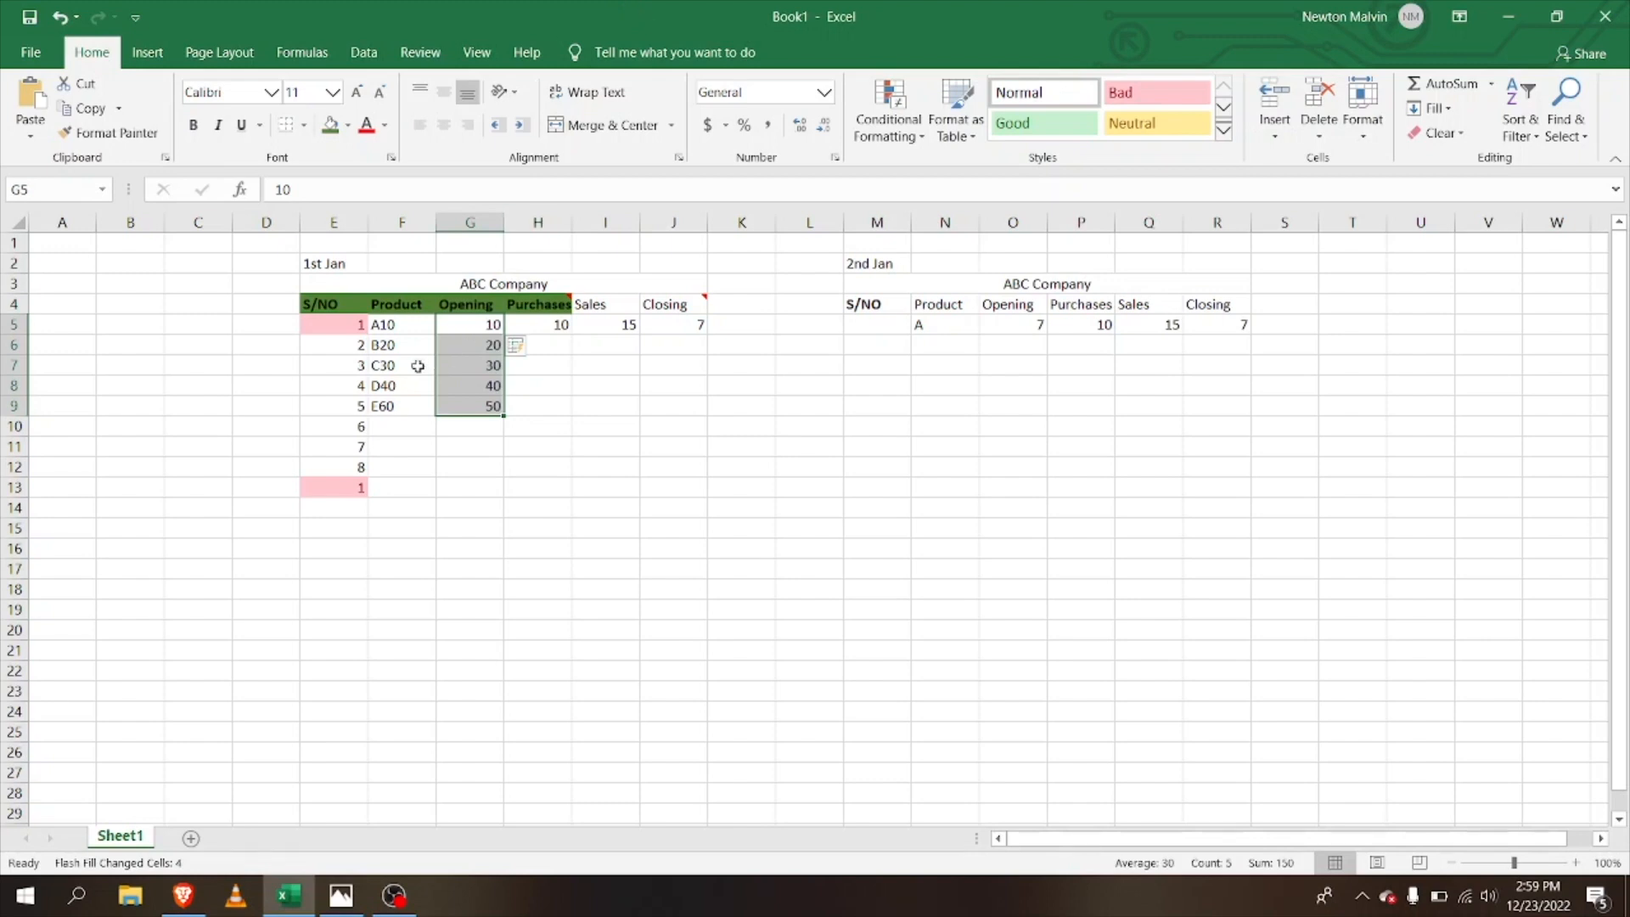
pyautogui.press('alt')
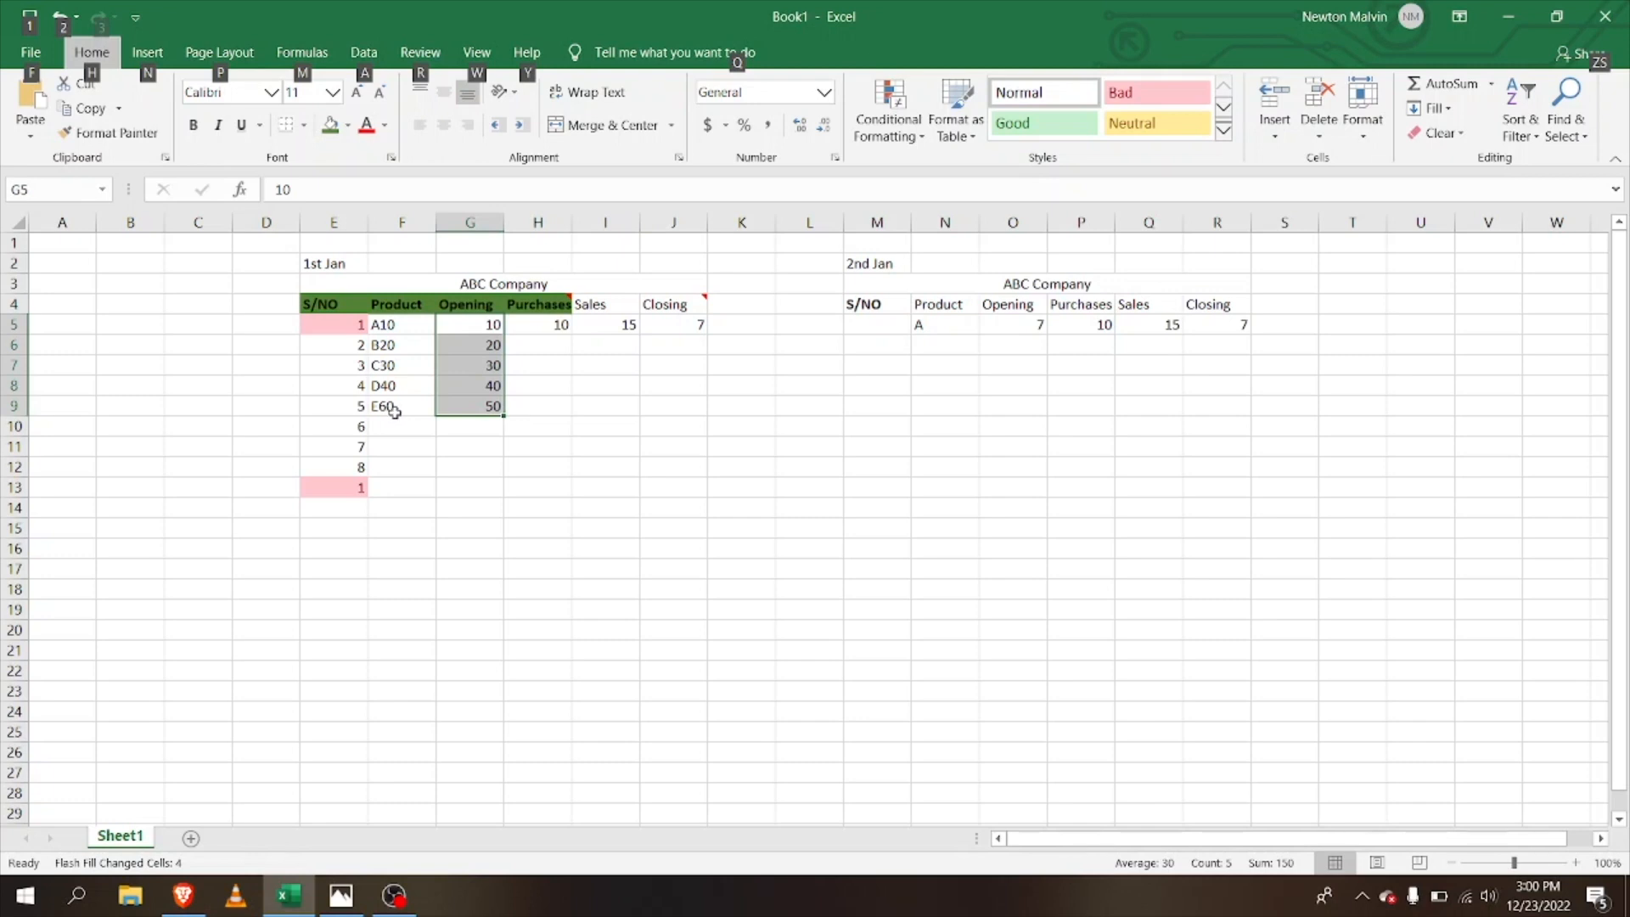
# Step: Try out various selections around the 1st Jan table's title and header rows
pyautogui.click(531, 387)
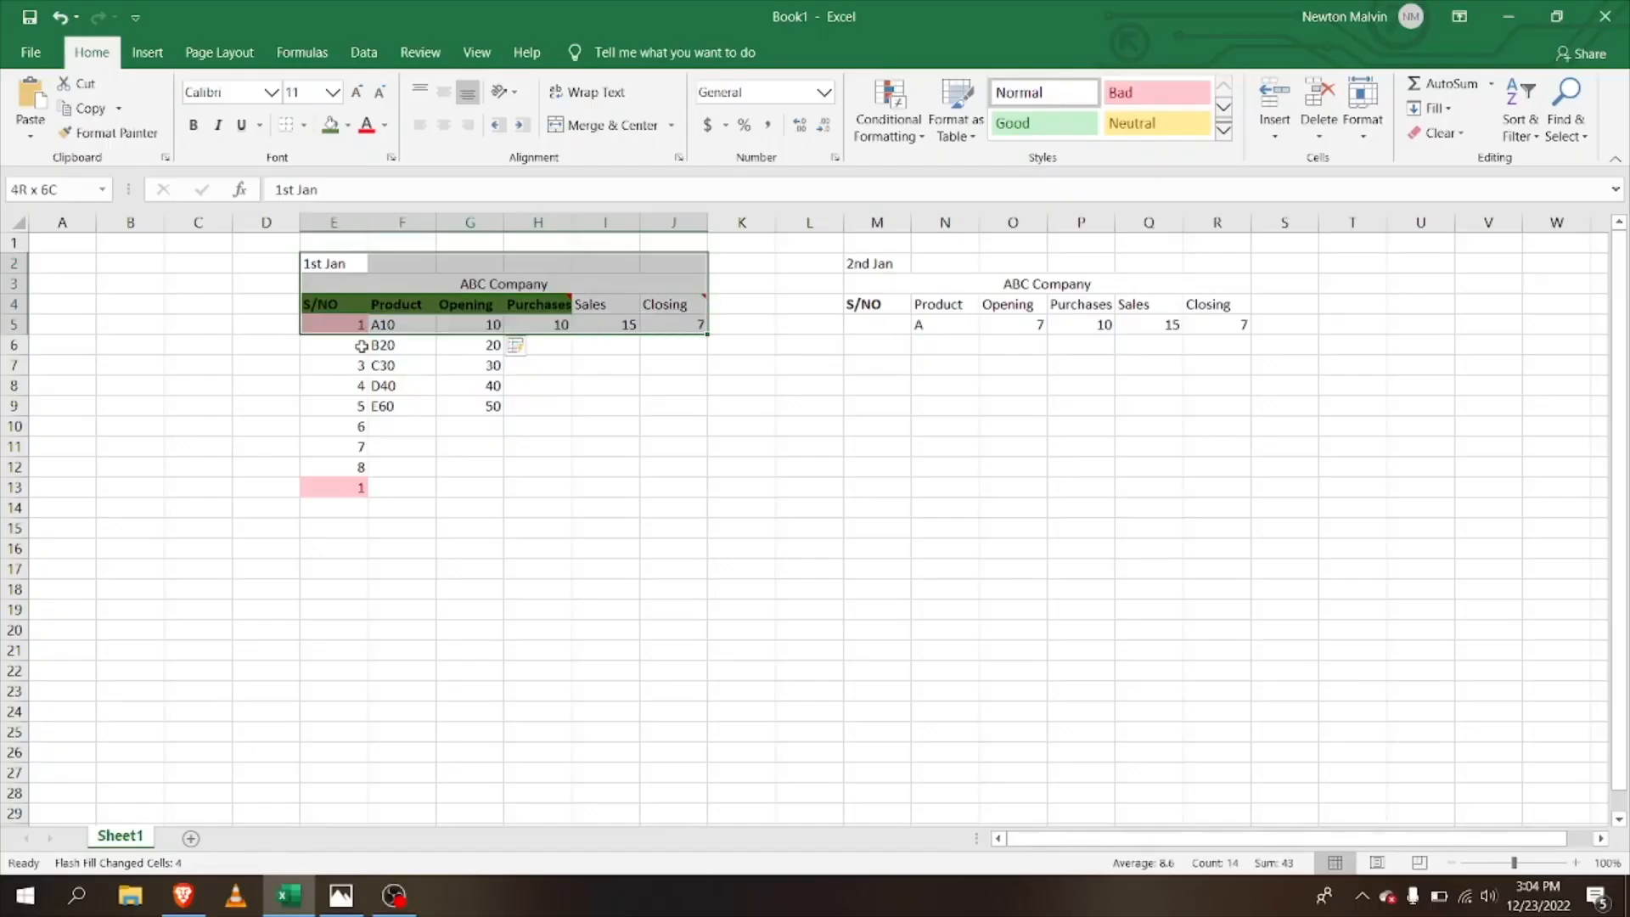
pyautogui.moveTo(309, 324); pyautogui.dragTo(349, 488)
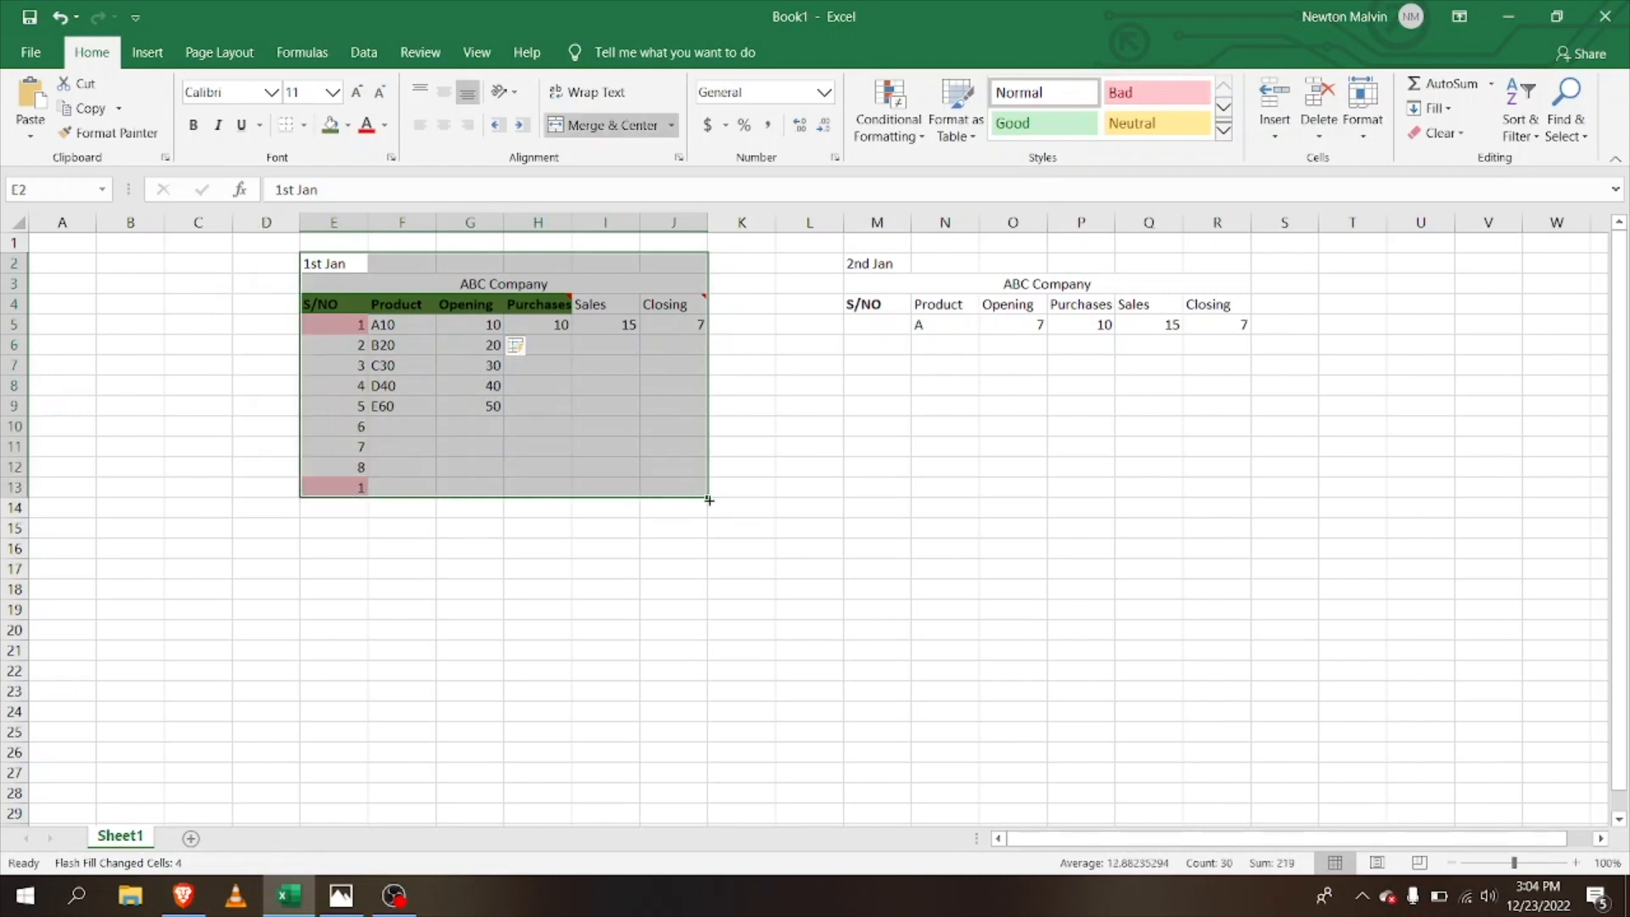
pyautogui.moveTo(707, 496); pyautogui.dragTo(671, 484)
pyautogui.click(643, 429)
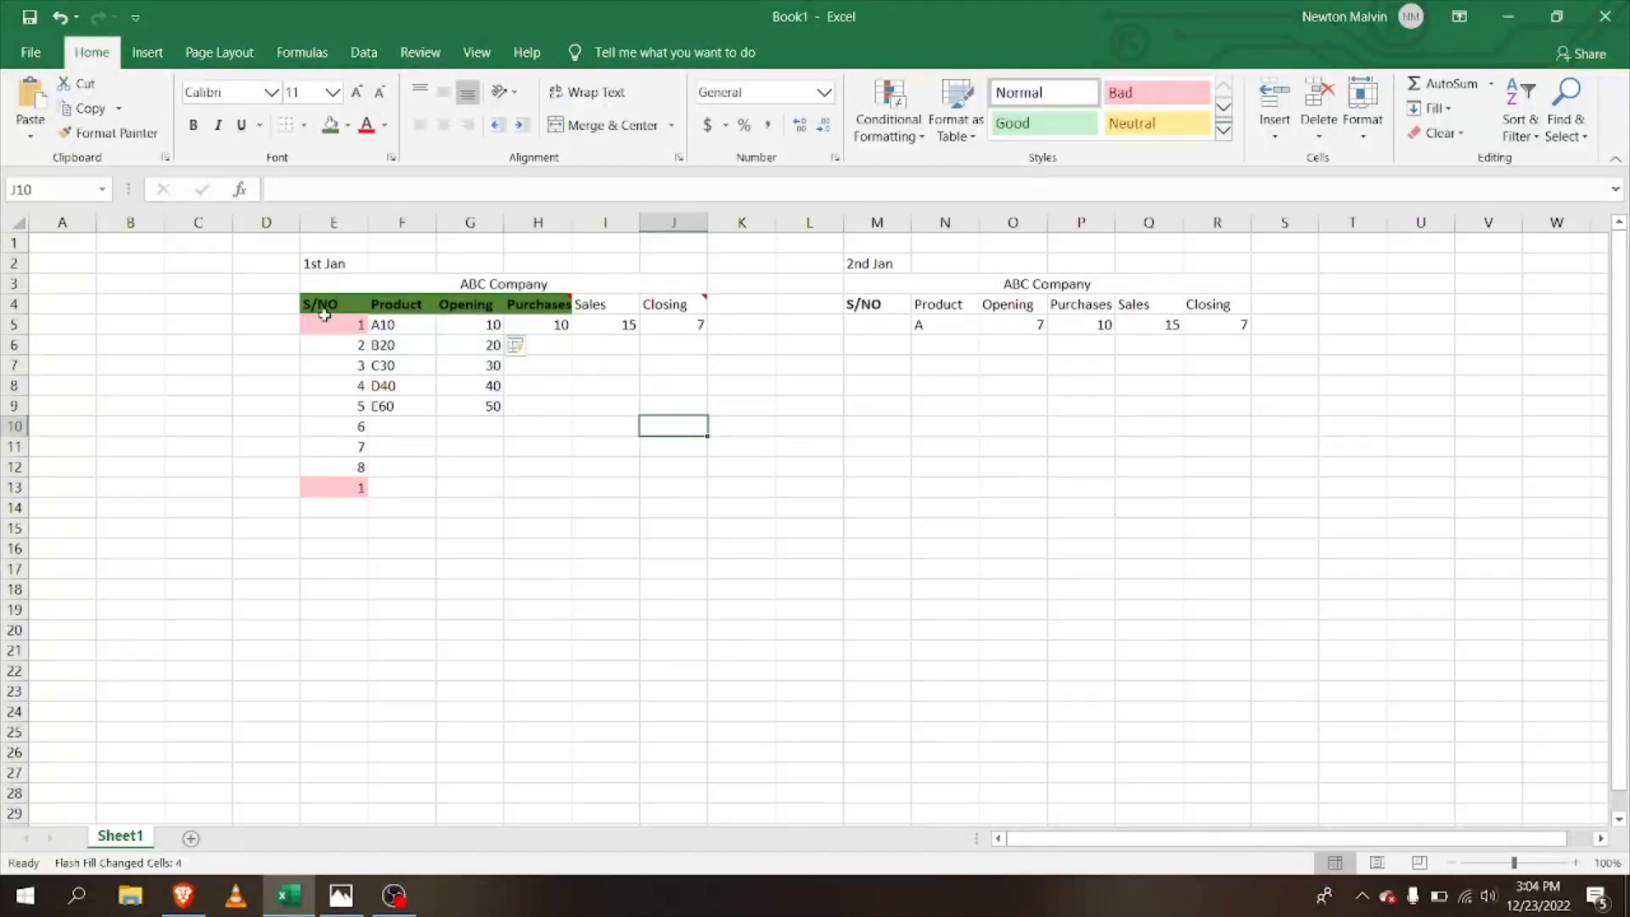
pyautogui.moveTo(314, 258); pyautogui.dragTo(343, 336)
pyautogui.moveTo(473, 608); pyautogui.dragTo(280, 241)
pyautogui.click(197, 329)
pyautogui.moveTo(312, 263); pyautogui.dragTo(436, 358)
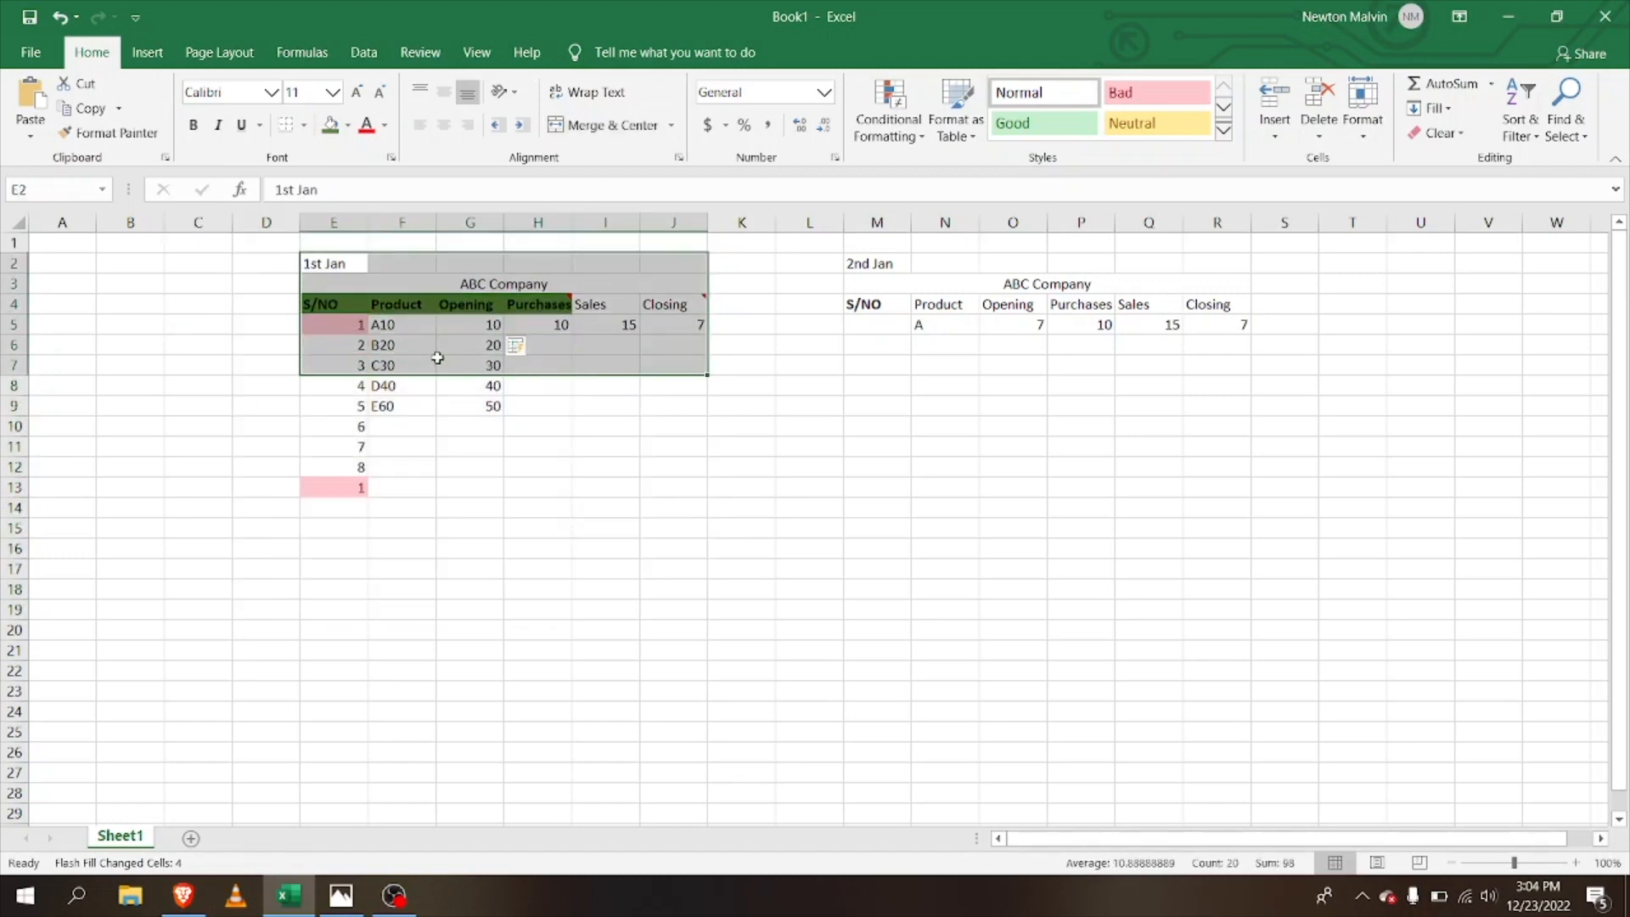
pyautogui.click(284, 400)
pyautogui.moveTo(325, 265)
pyautogui.mouseDown()
pyautogui.moveTo(339, 367)
pyautogui.moveTo(333, 284)
pyautogui.mouseUp()
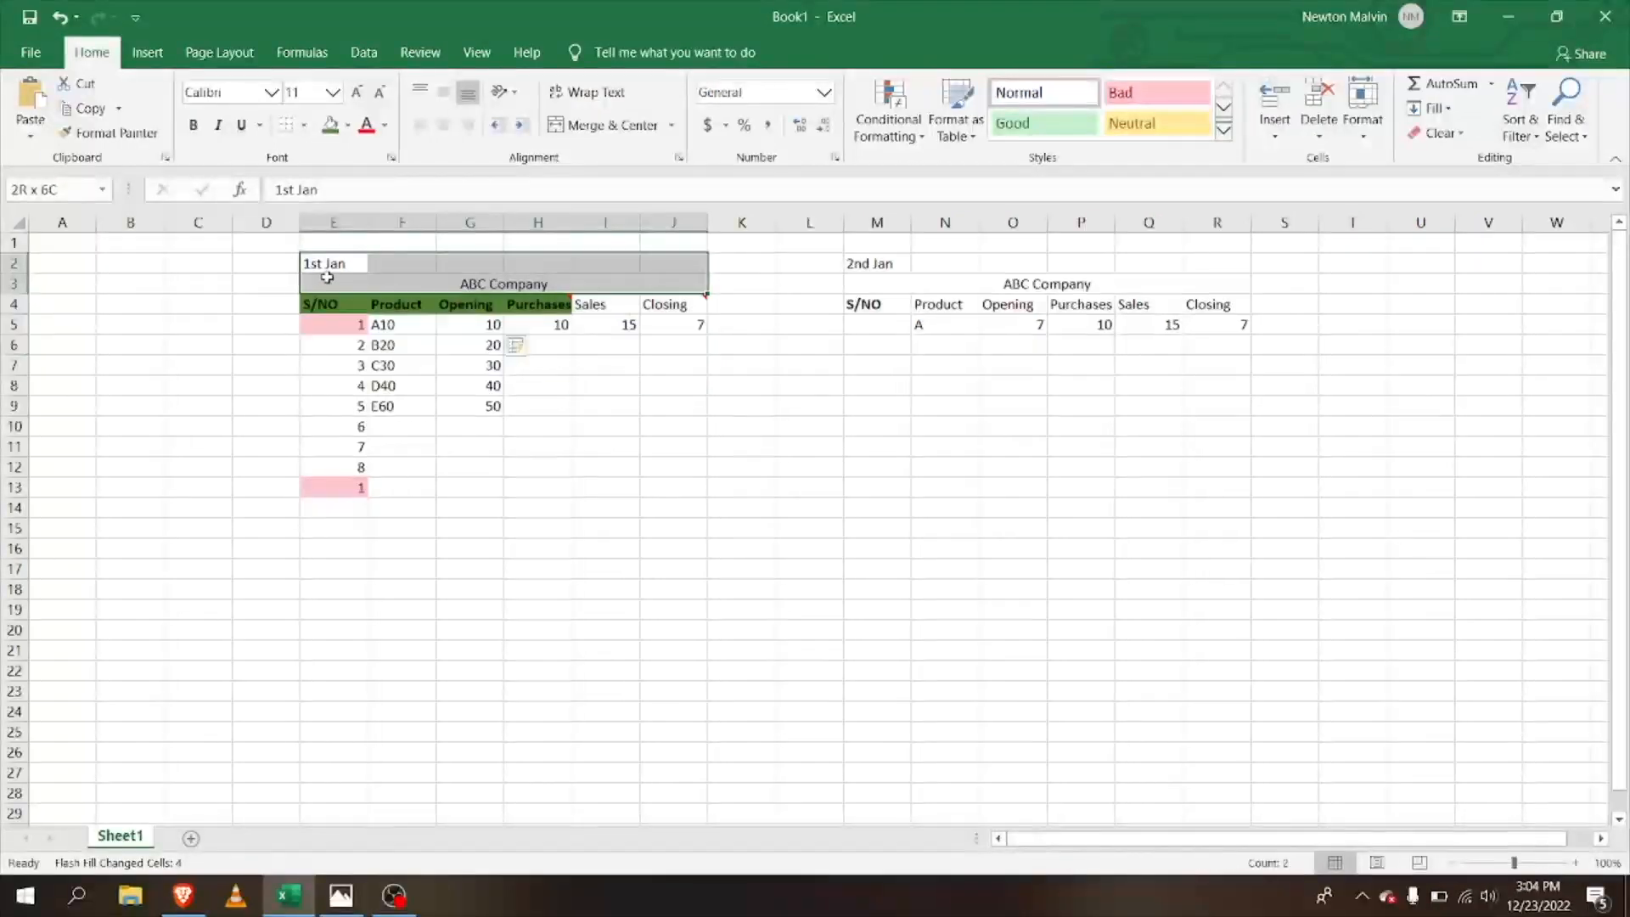
pyautogui.moveTo(659, 440); pyautogui.dragTo(691, 434)
pyautogui.moveTo(615, 257)
pyautogui.mouseDown()
pyautogui.moveTo(604, 328)
pyautogui.moveTo(599, 264)
pyautogui.mouseUp()
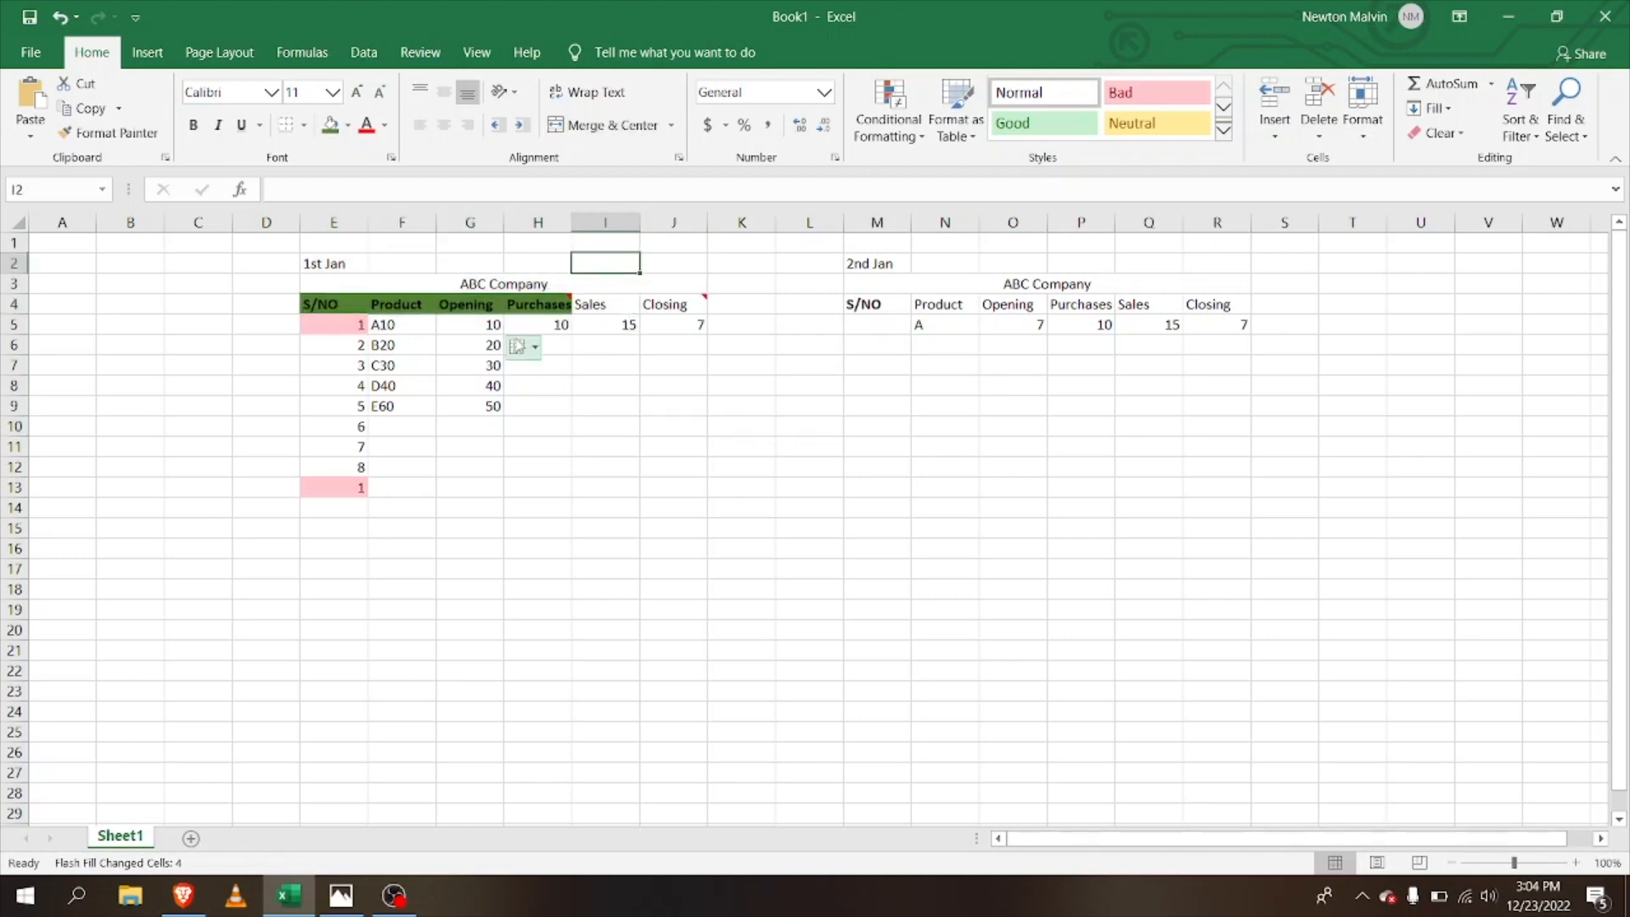
pyautogui.moveTo(303, 263); pyautogui.dragTo(287, 234)
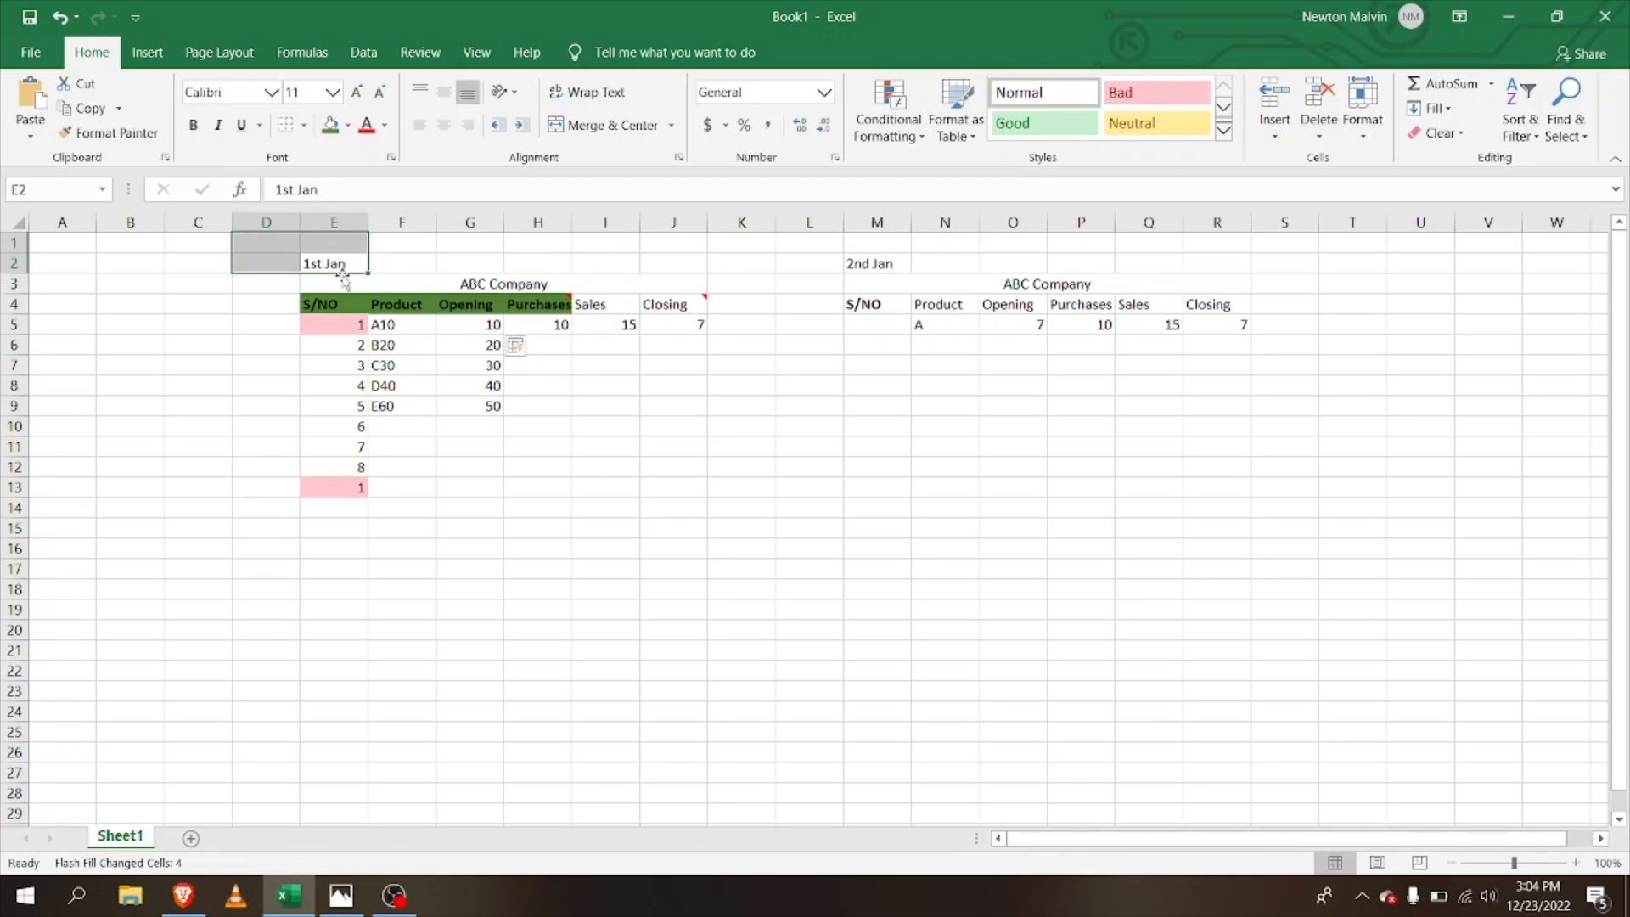
pyautogui.click(307, 528)
# Step: Select the stock table E4:I12 from S/NO to Sales and show Page Layout
pyautogui.click(516, 345)
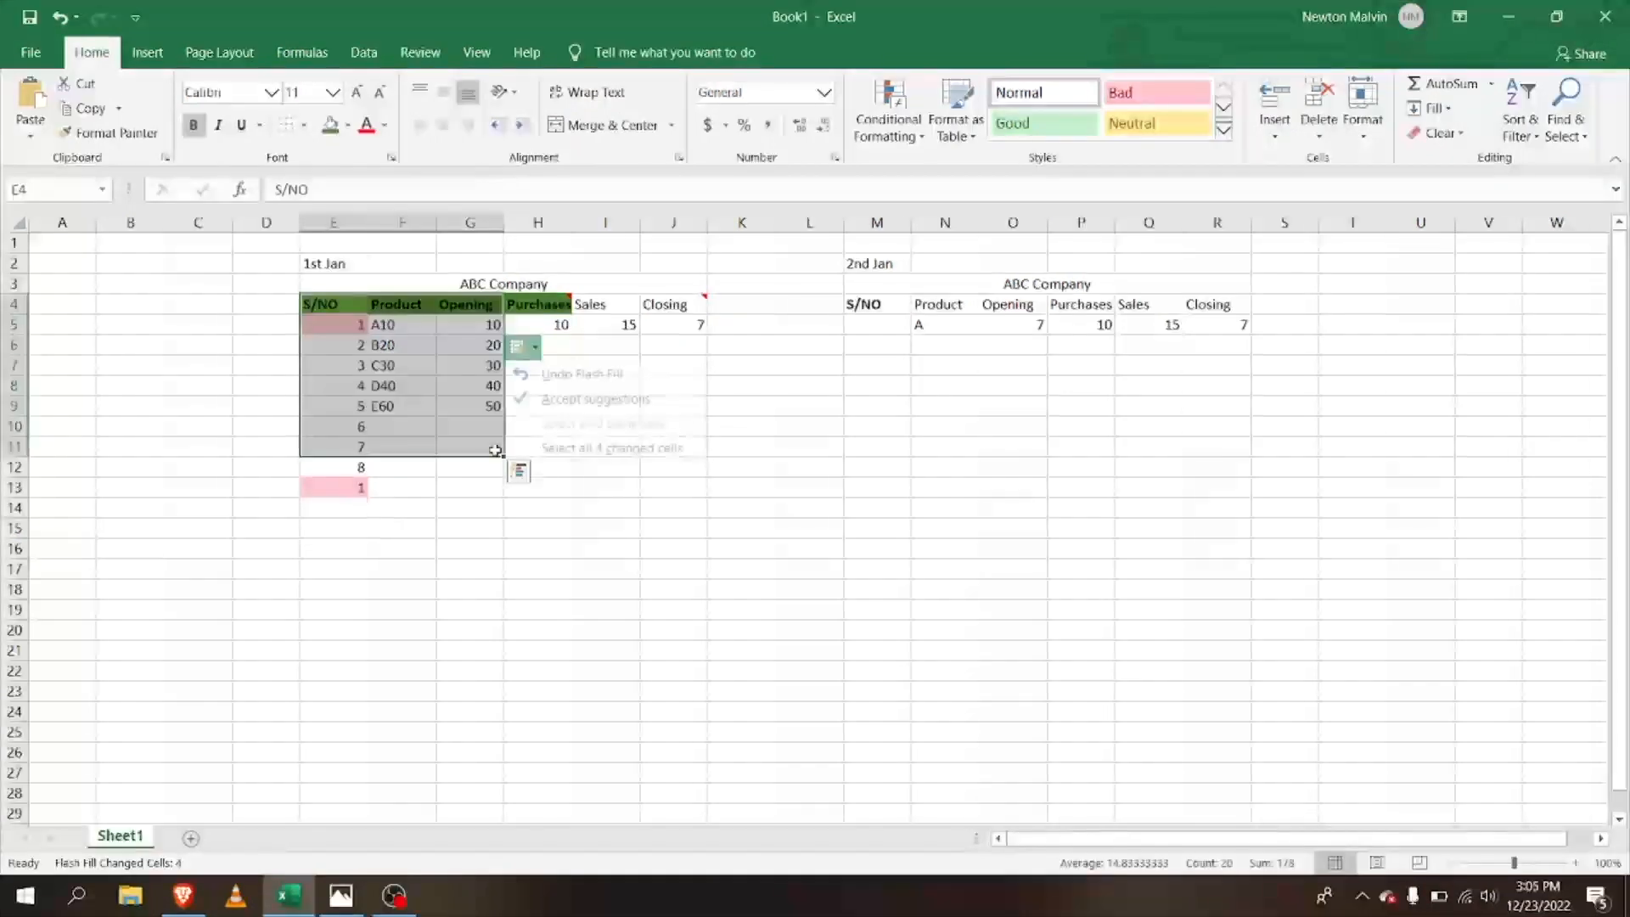
pyautogui.moveTo(475, 446); pyautogui.dragTo(507, 459)
pyautogui.moveTo(327, 364); pyautogui.dragTo(535, 473)
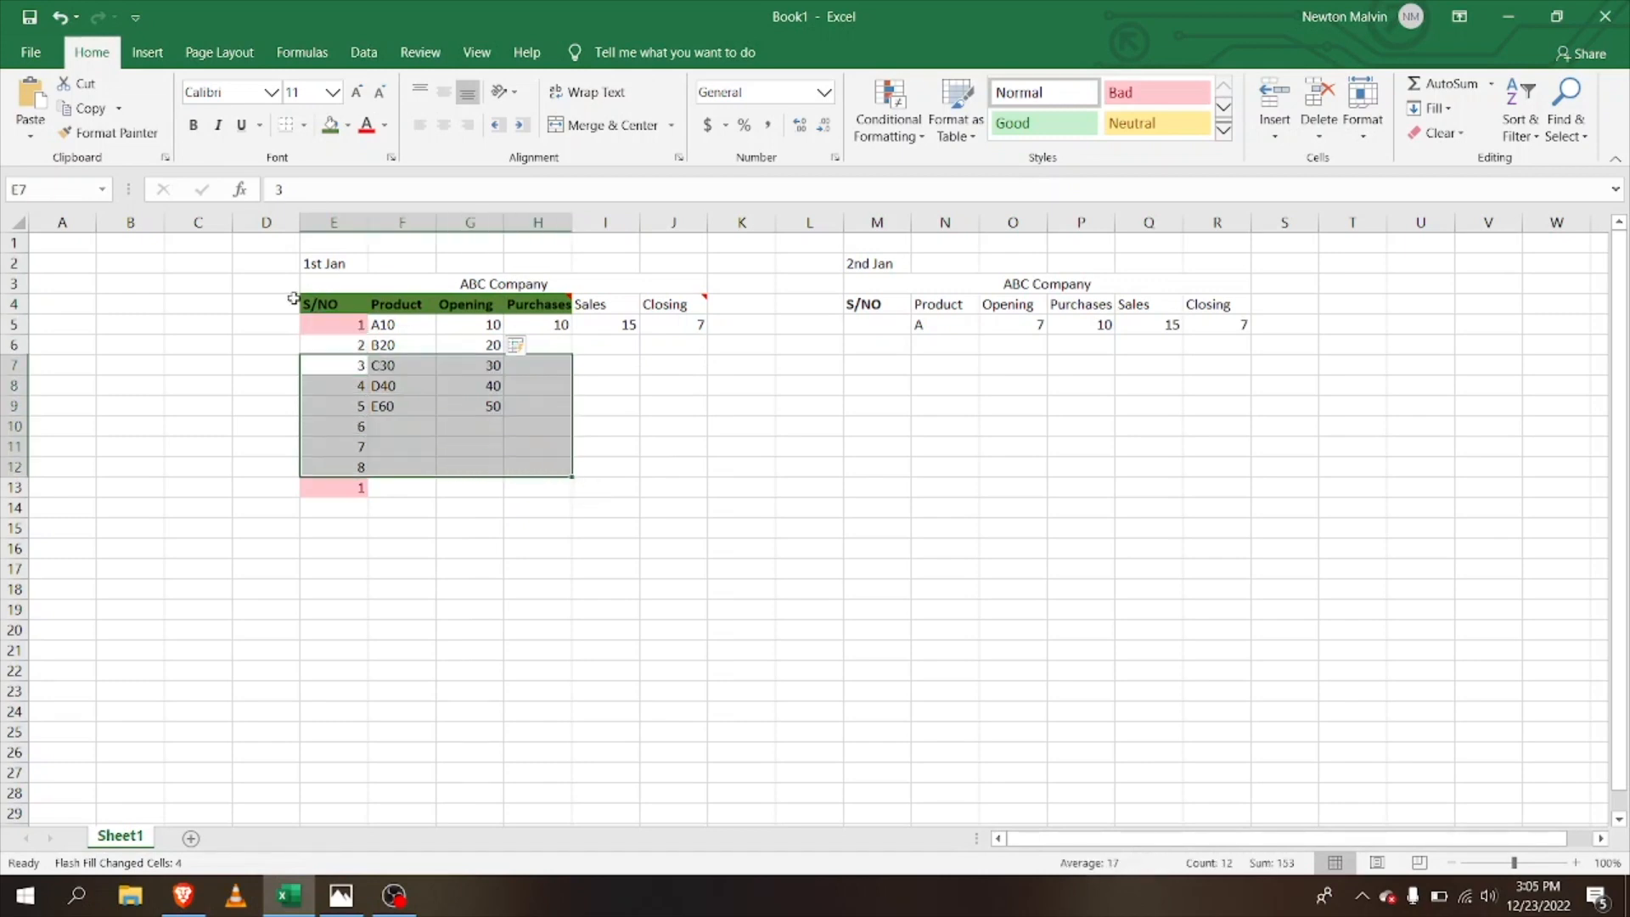
pyautogui.moveTo(307, 304); pyautogui.dragTo(624, 481)
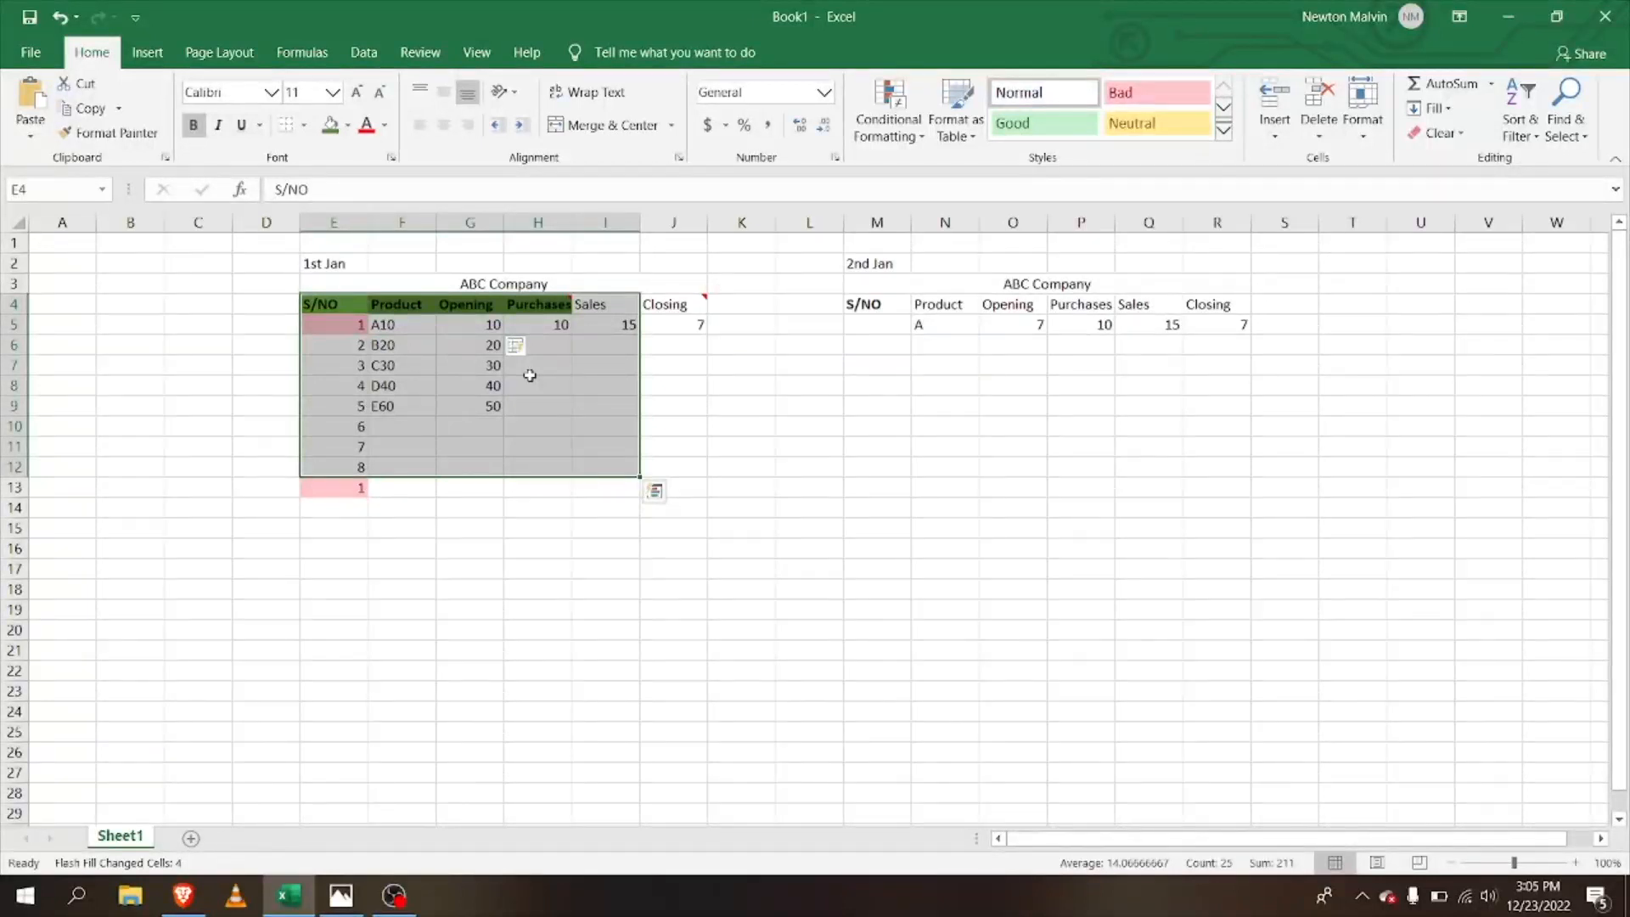
pyautogui.click(239, 54)
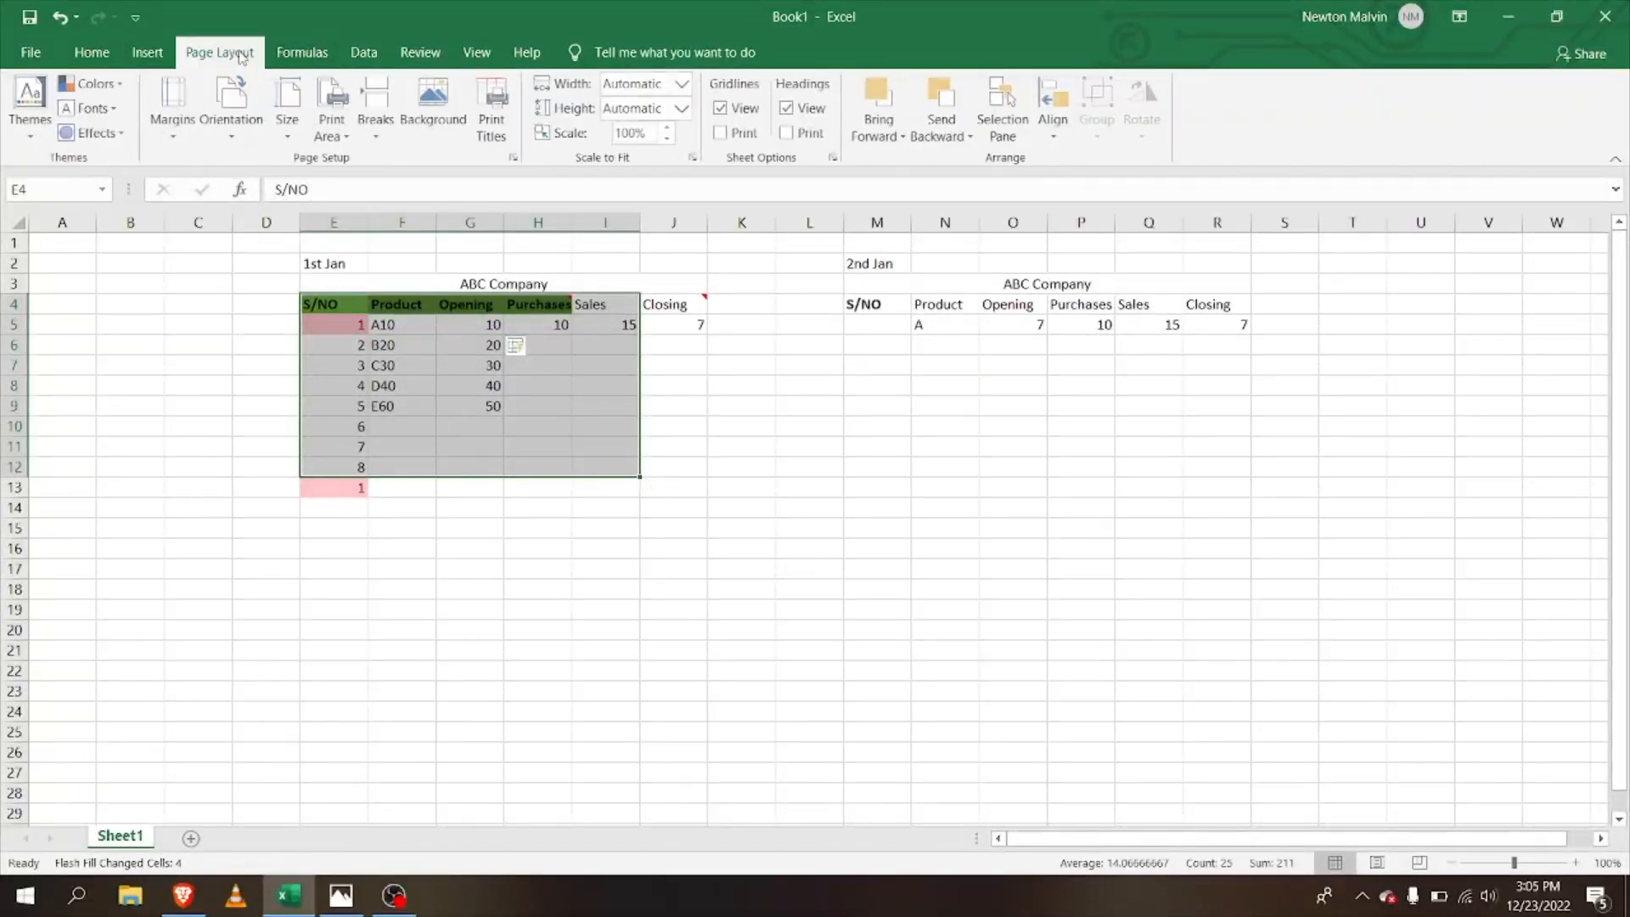
# Step: Set the selected S/NO-to-Sales block as the print area, then open the File backstage
pyautogui.click(338, 120)
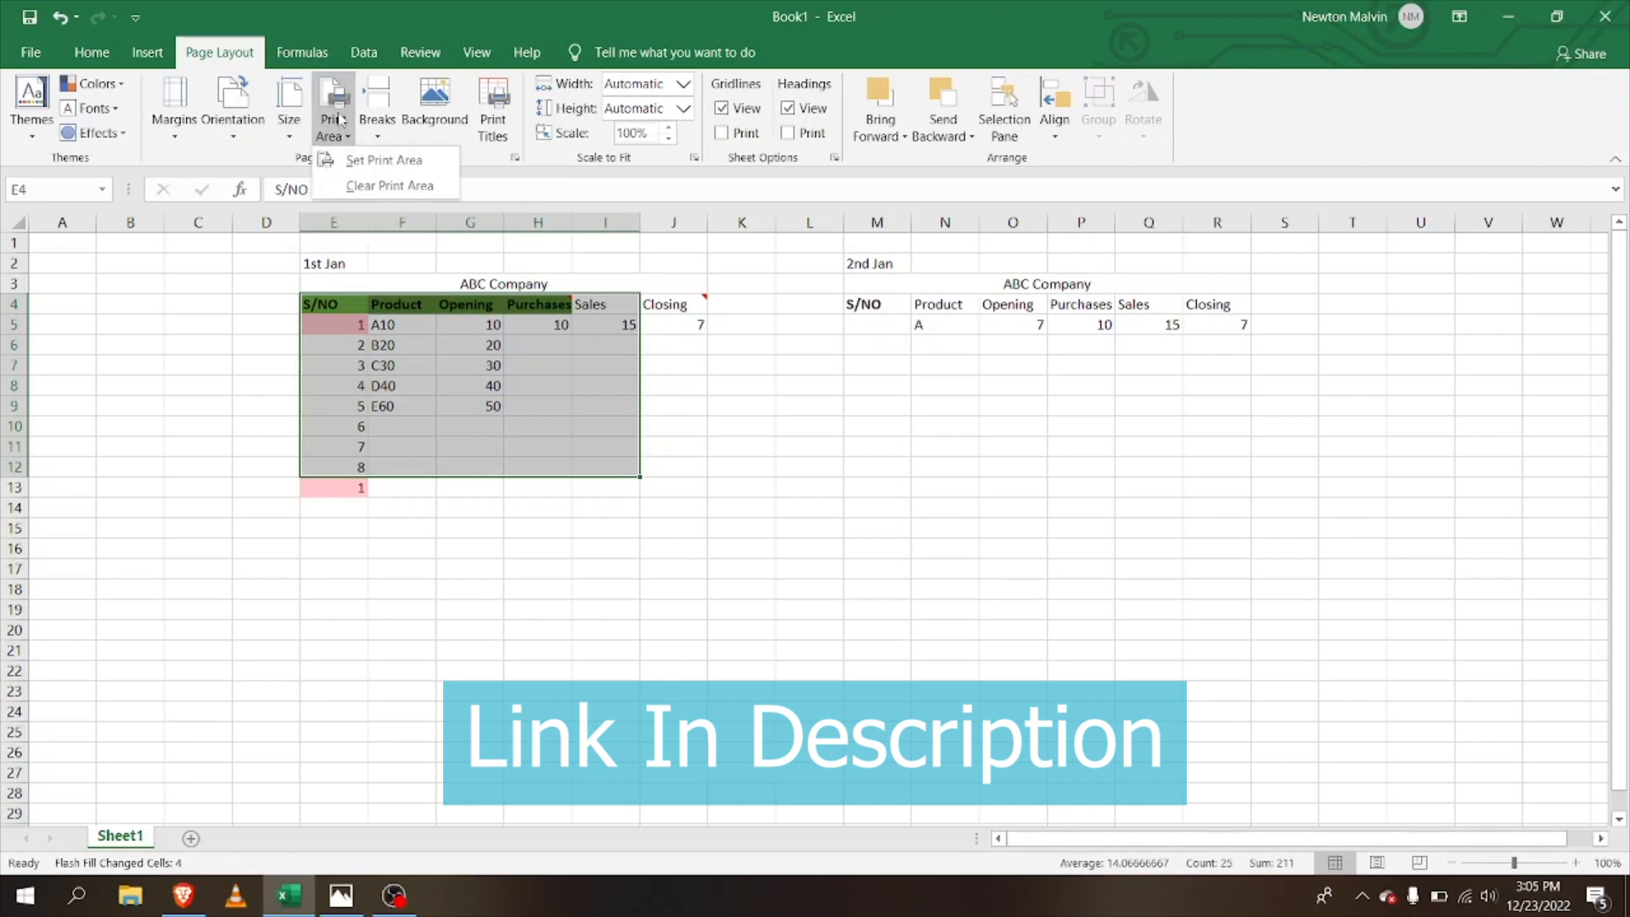
pyautogui.click(356, 159)
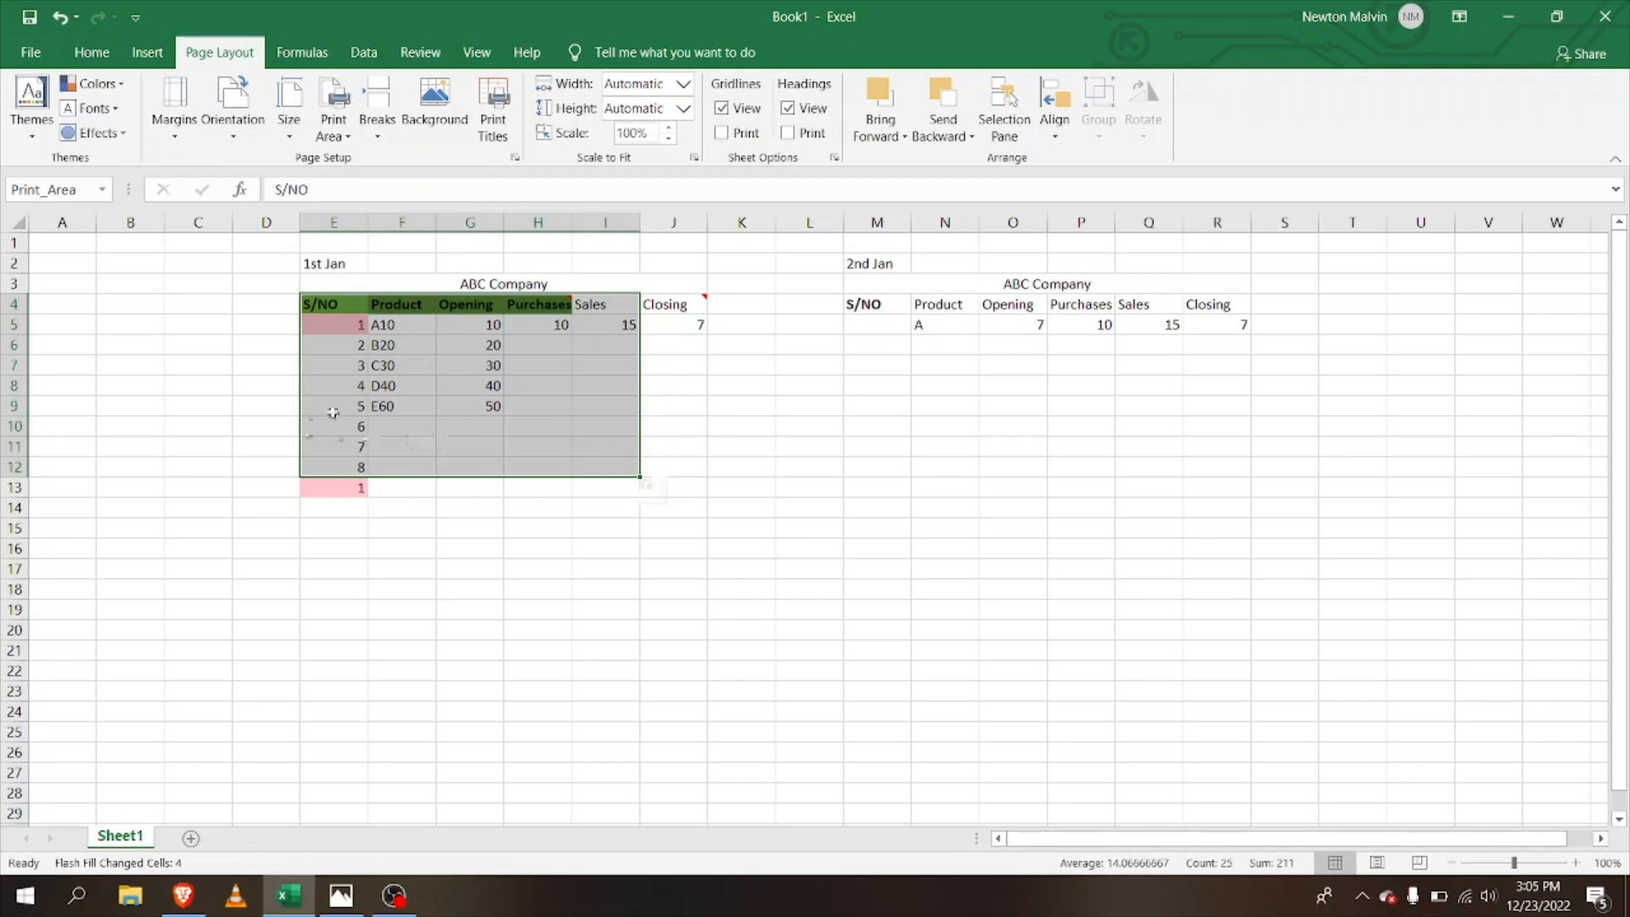
pyautogui.click(334, 123)
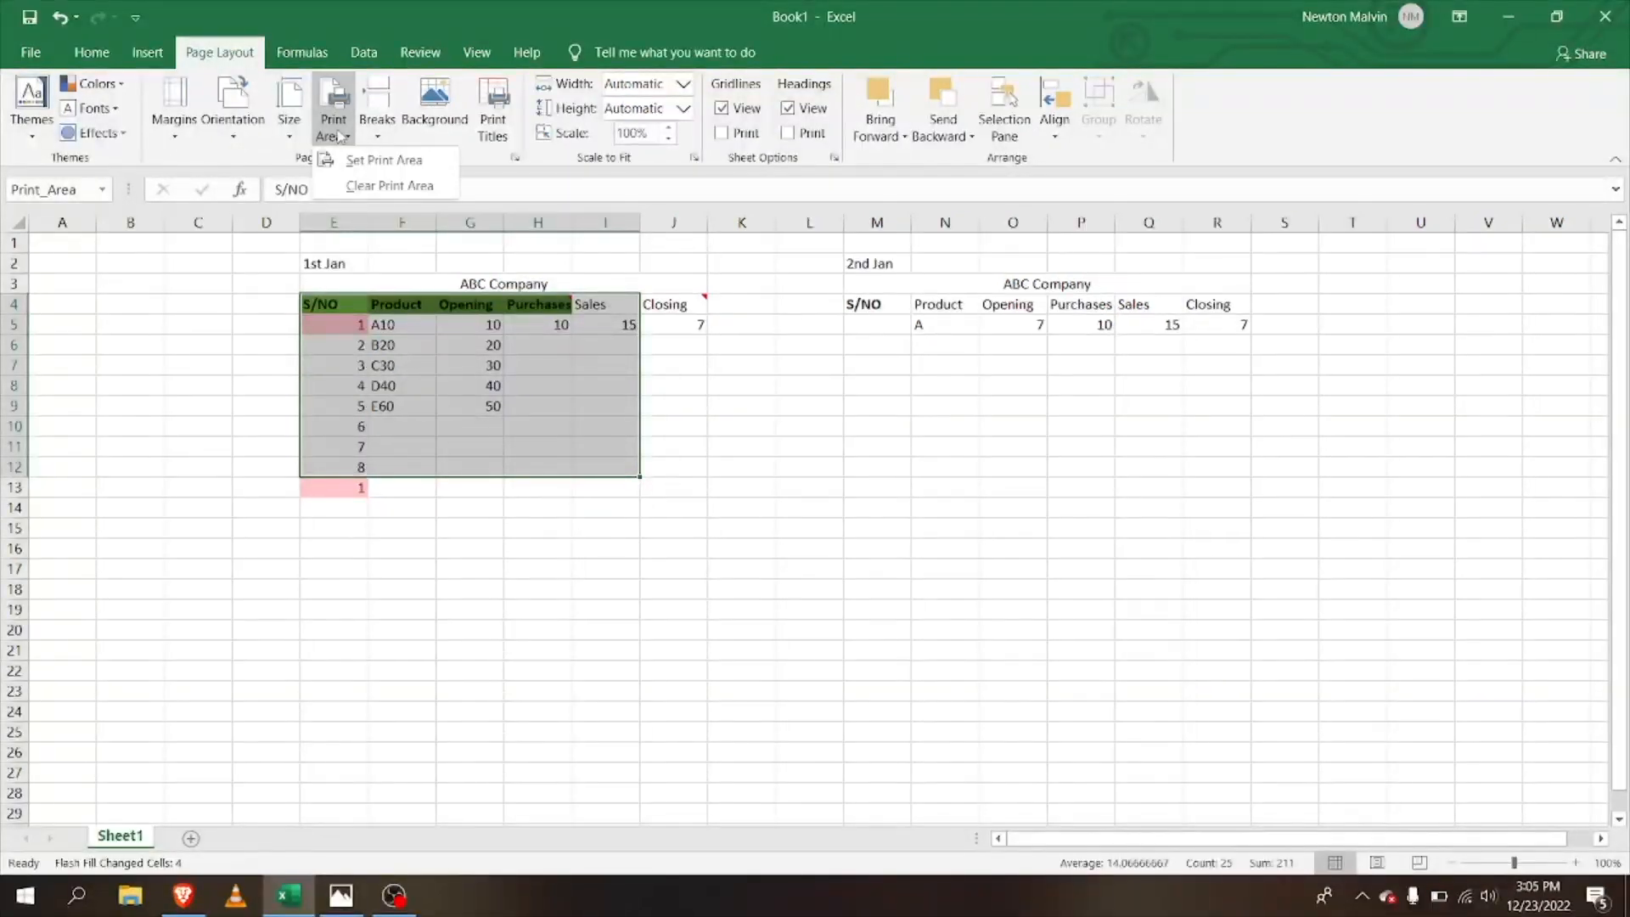
pyautogui.click(355, 181)
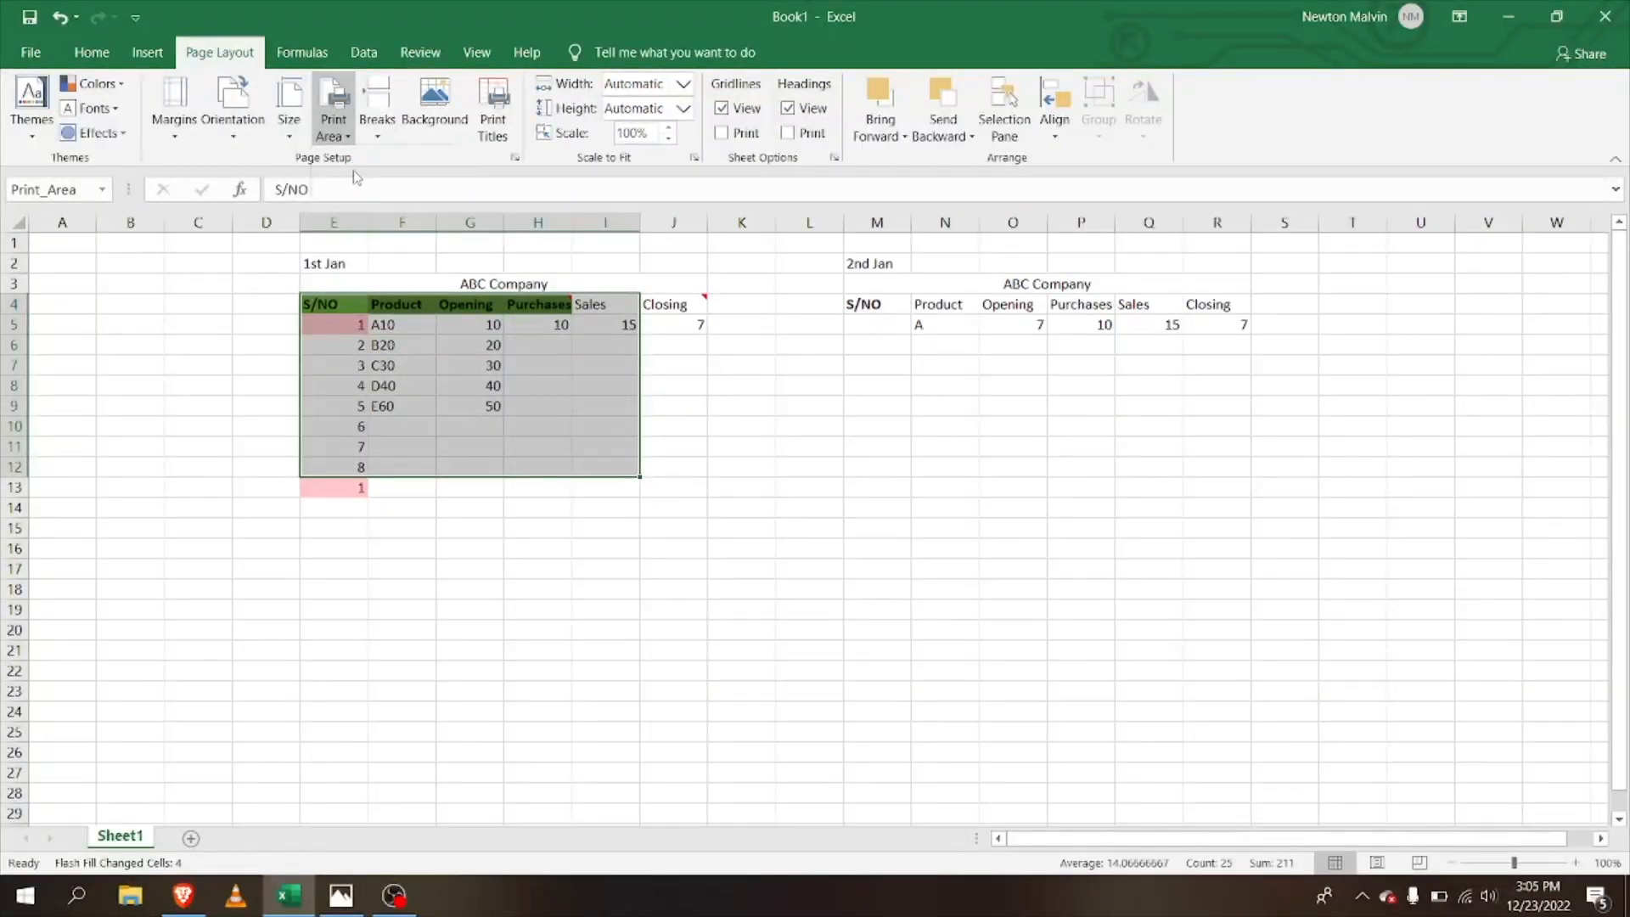
pyautogui.click(679, 342)
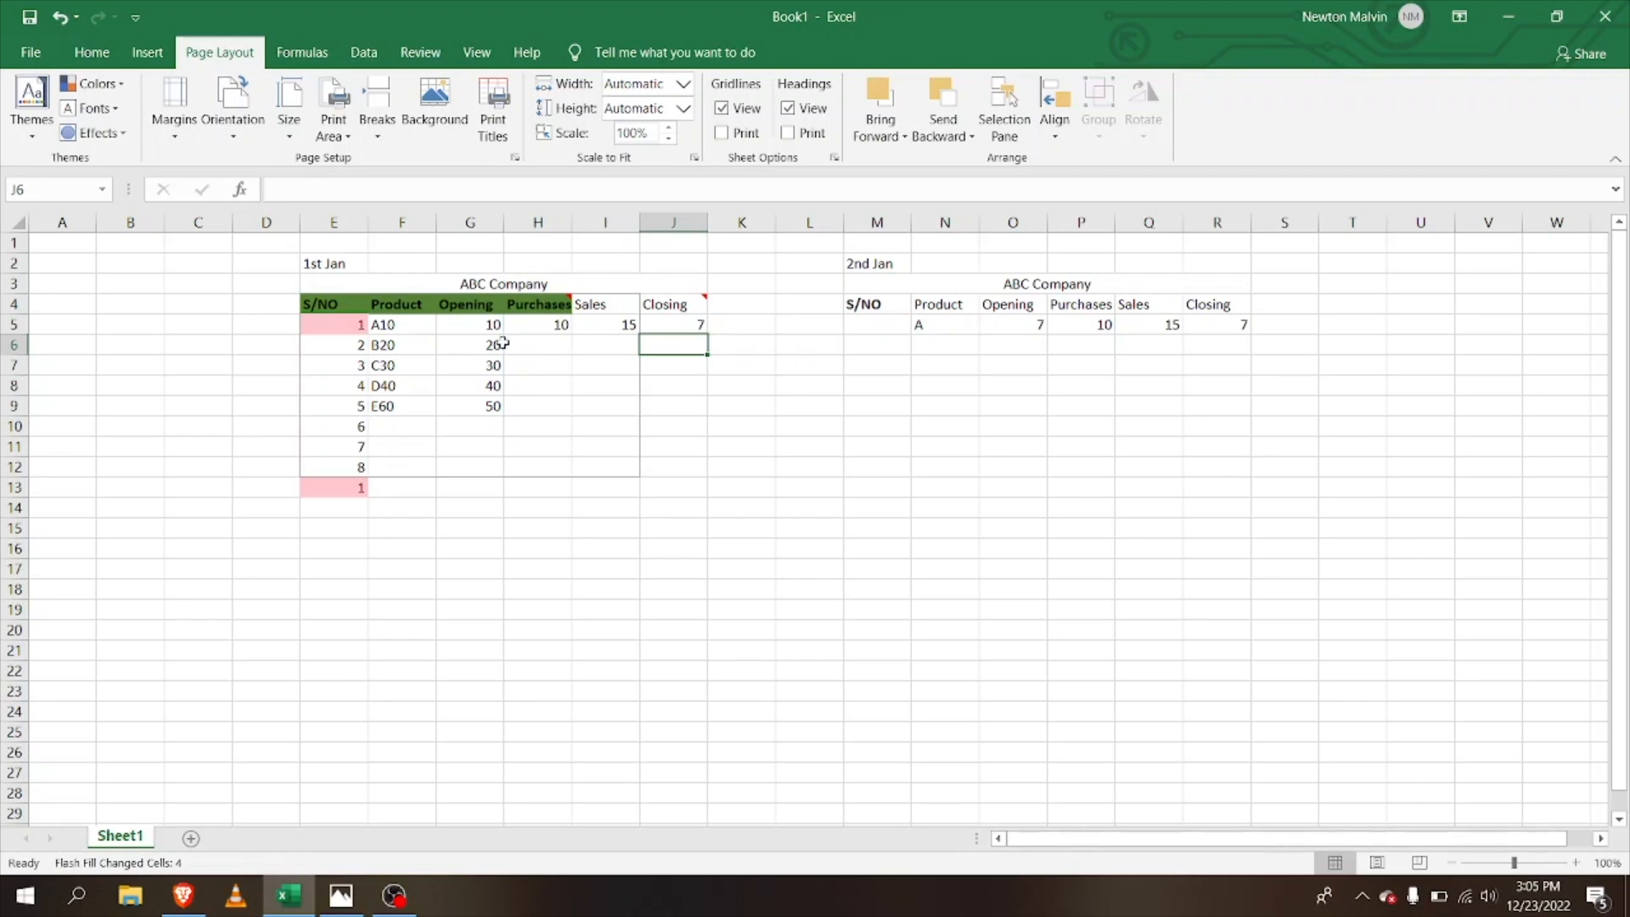
pyautogui.click(38, 52)
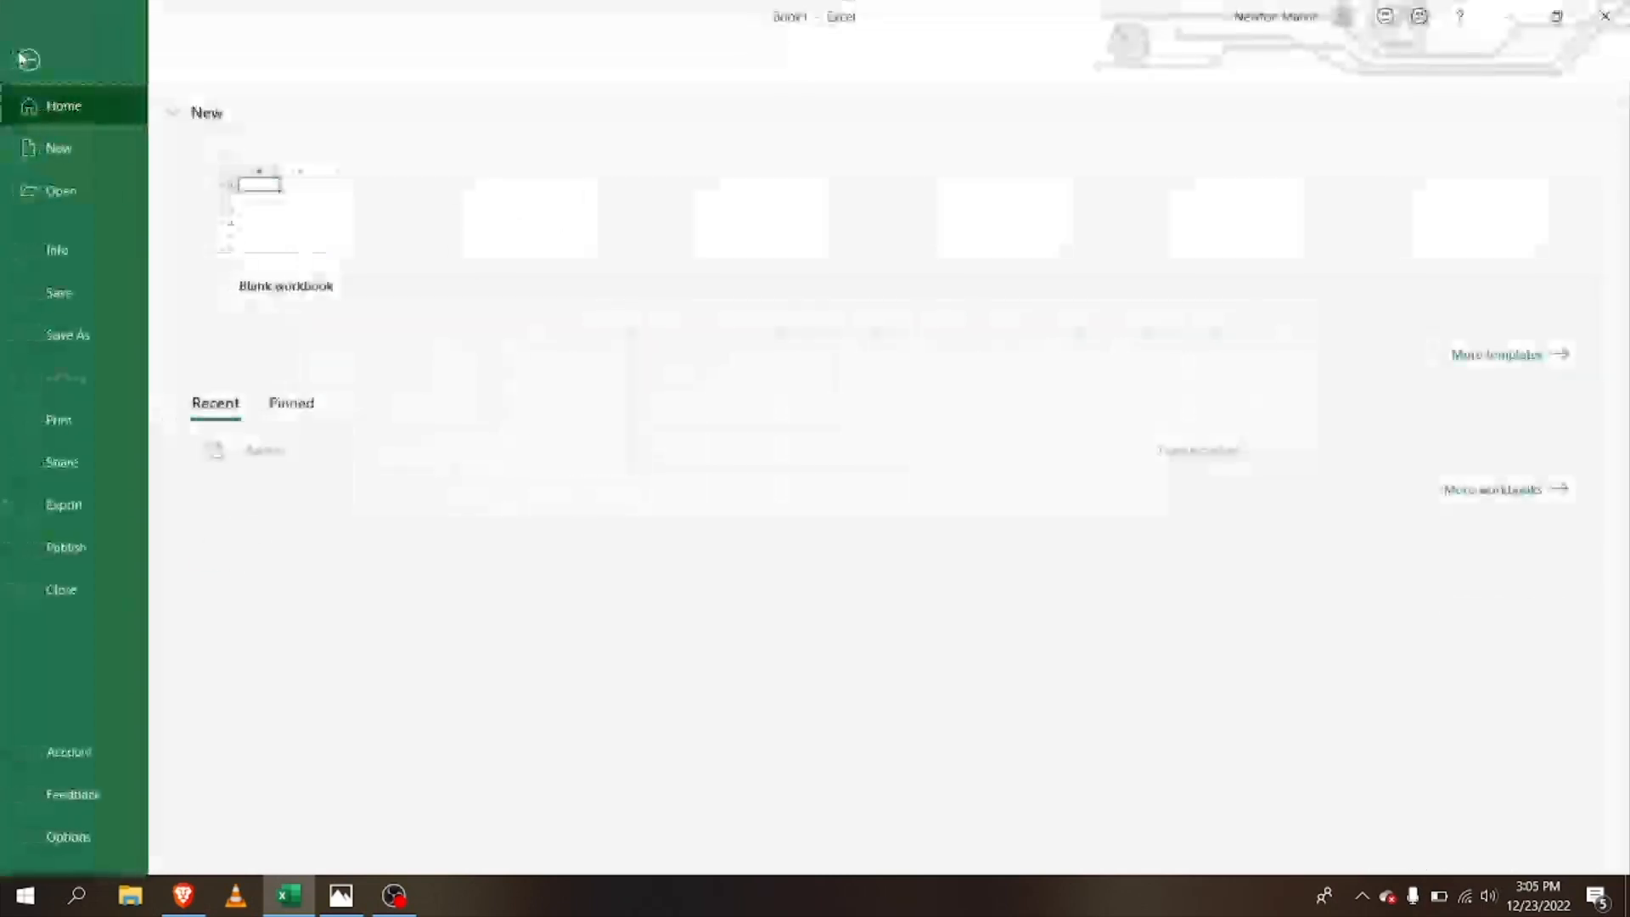
# Step: Check the print preview showing only the S/NO to Sales block, then return to the worksheet
pyautogui.click(64, 420)
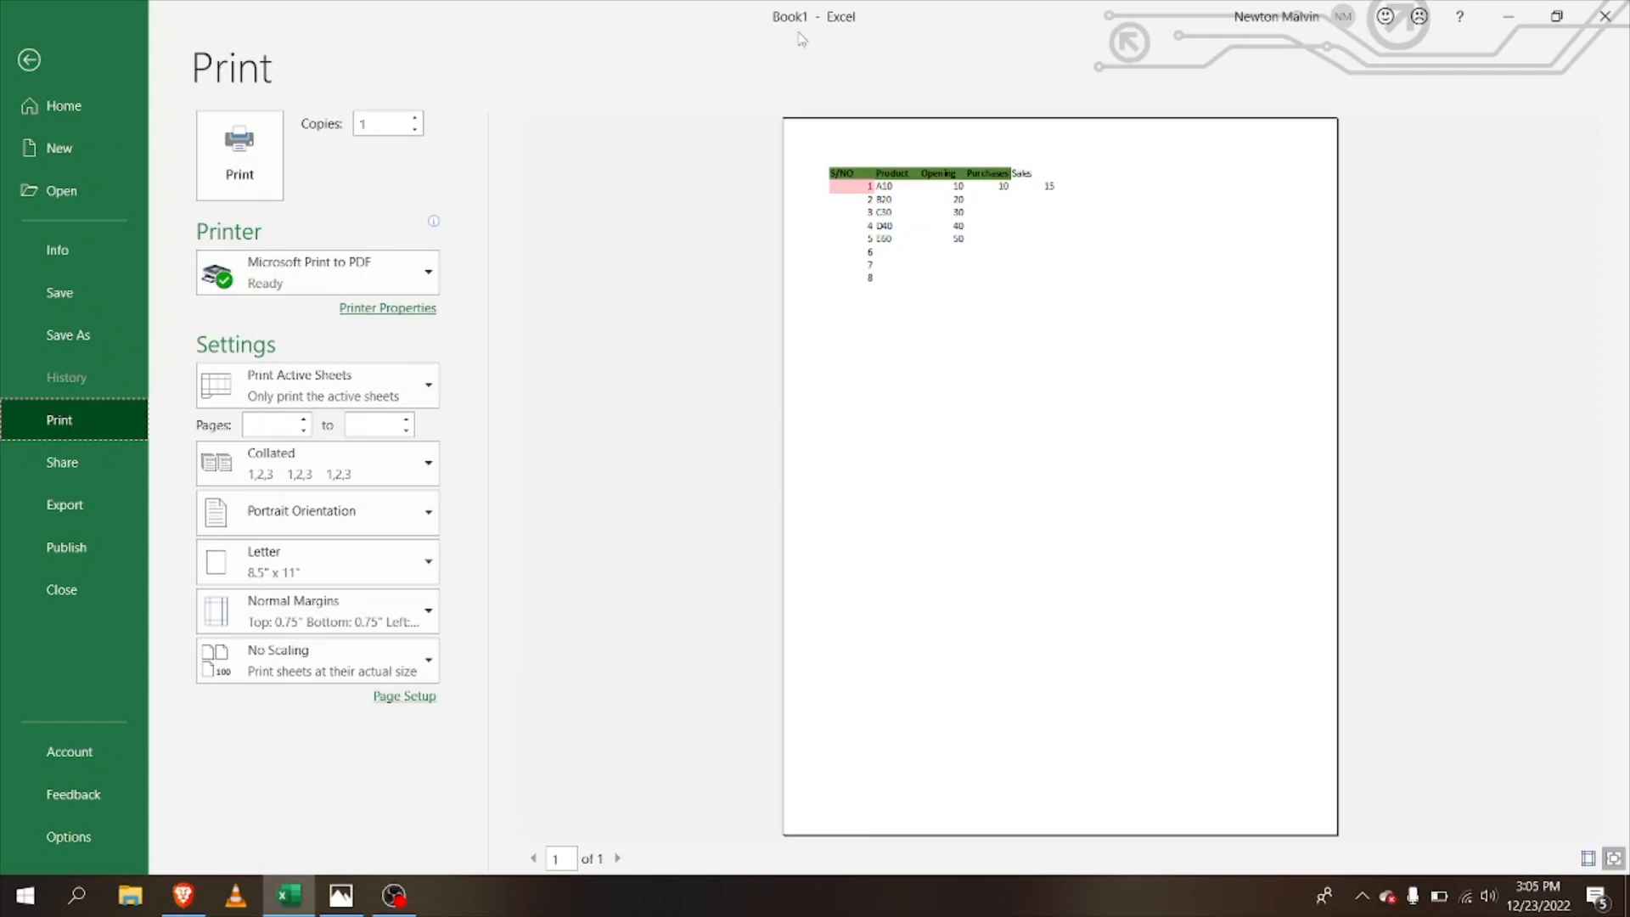
pyautogui.click(32, 59)
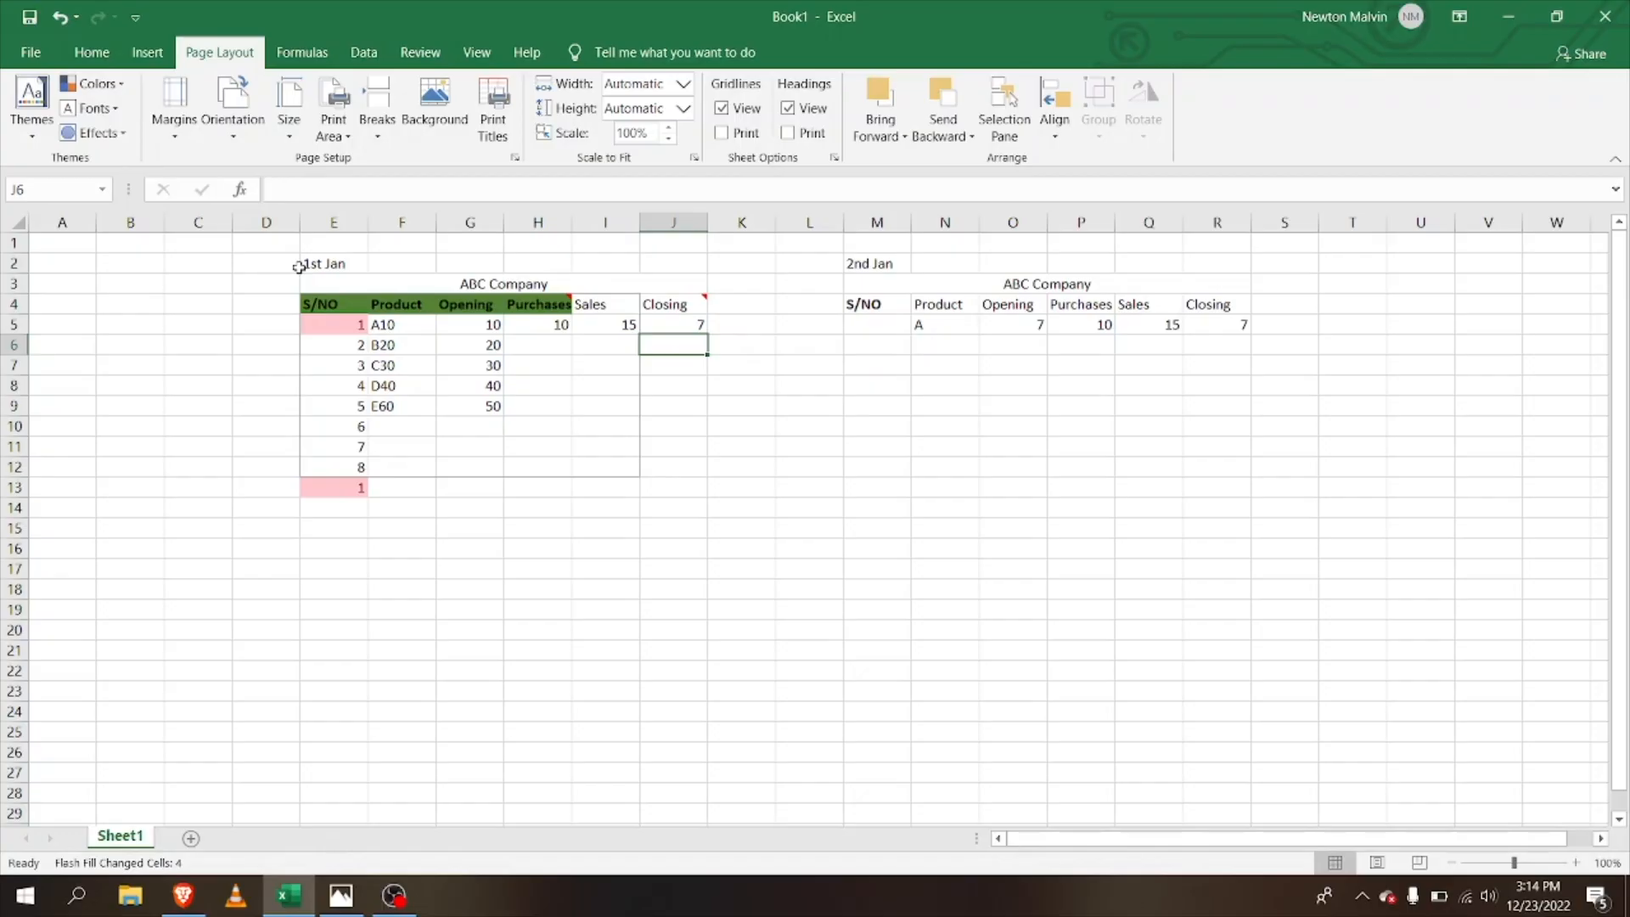
pyautogui.moveTo(303, 266); pyautogui.dragTo(471, 488)
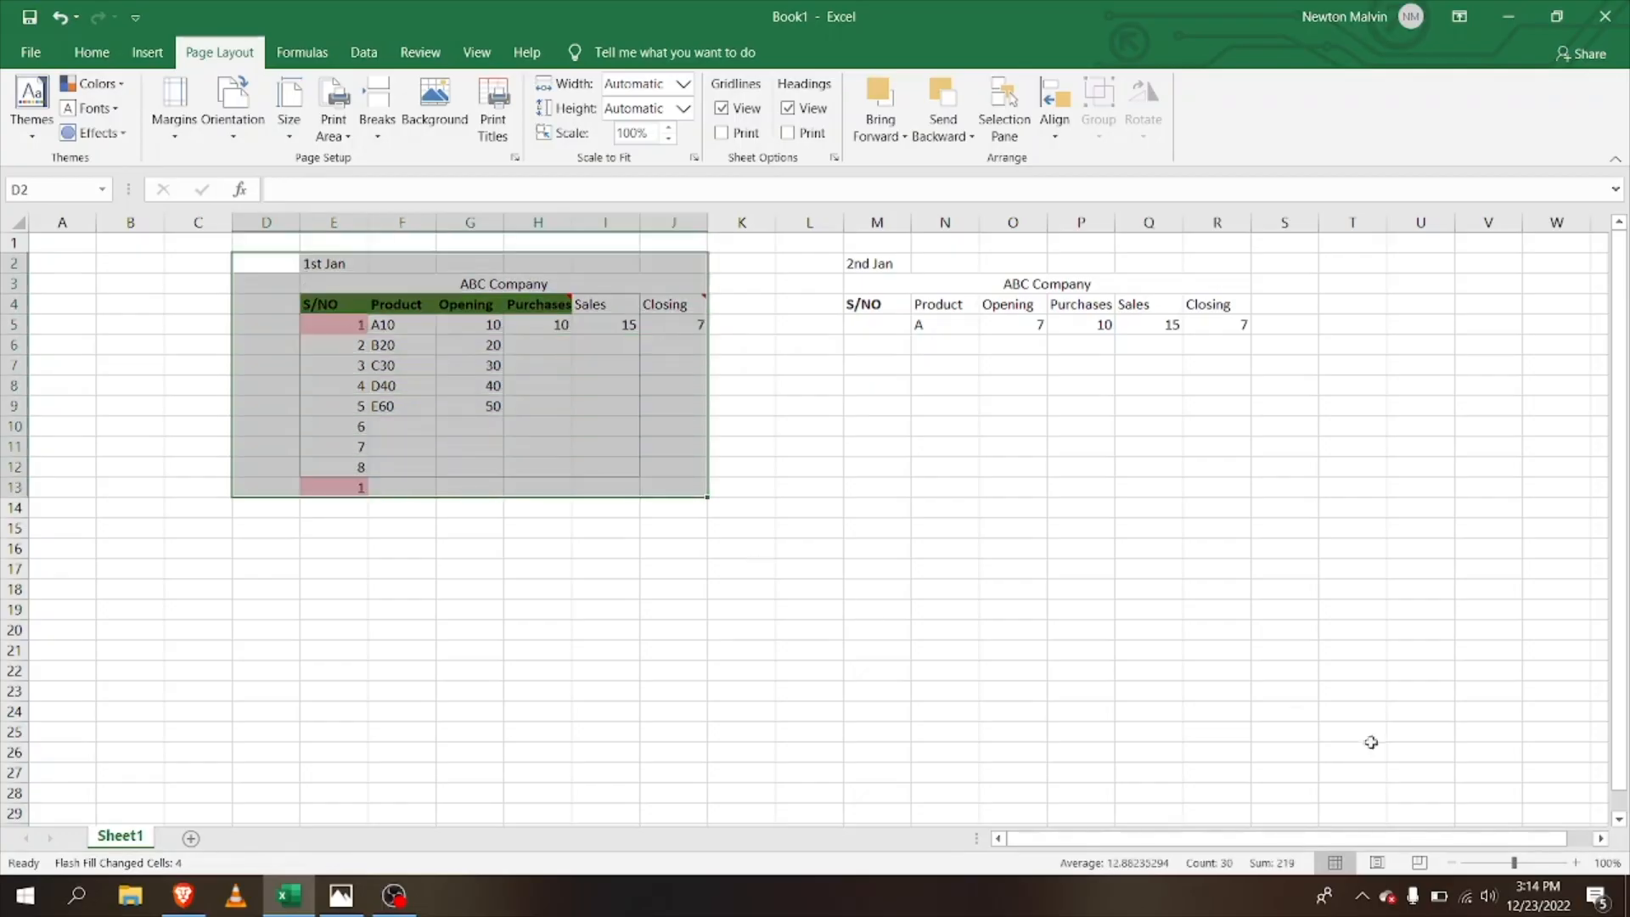
pyautogui.click(1428, 864)
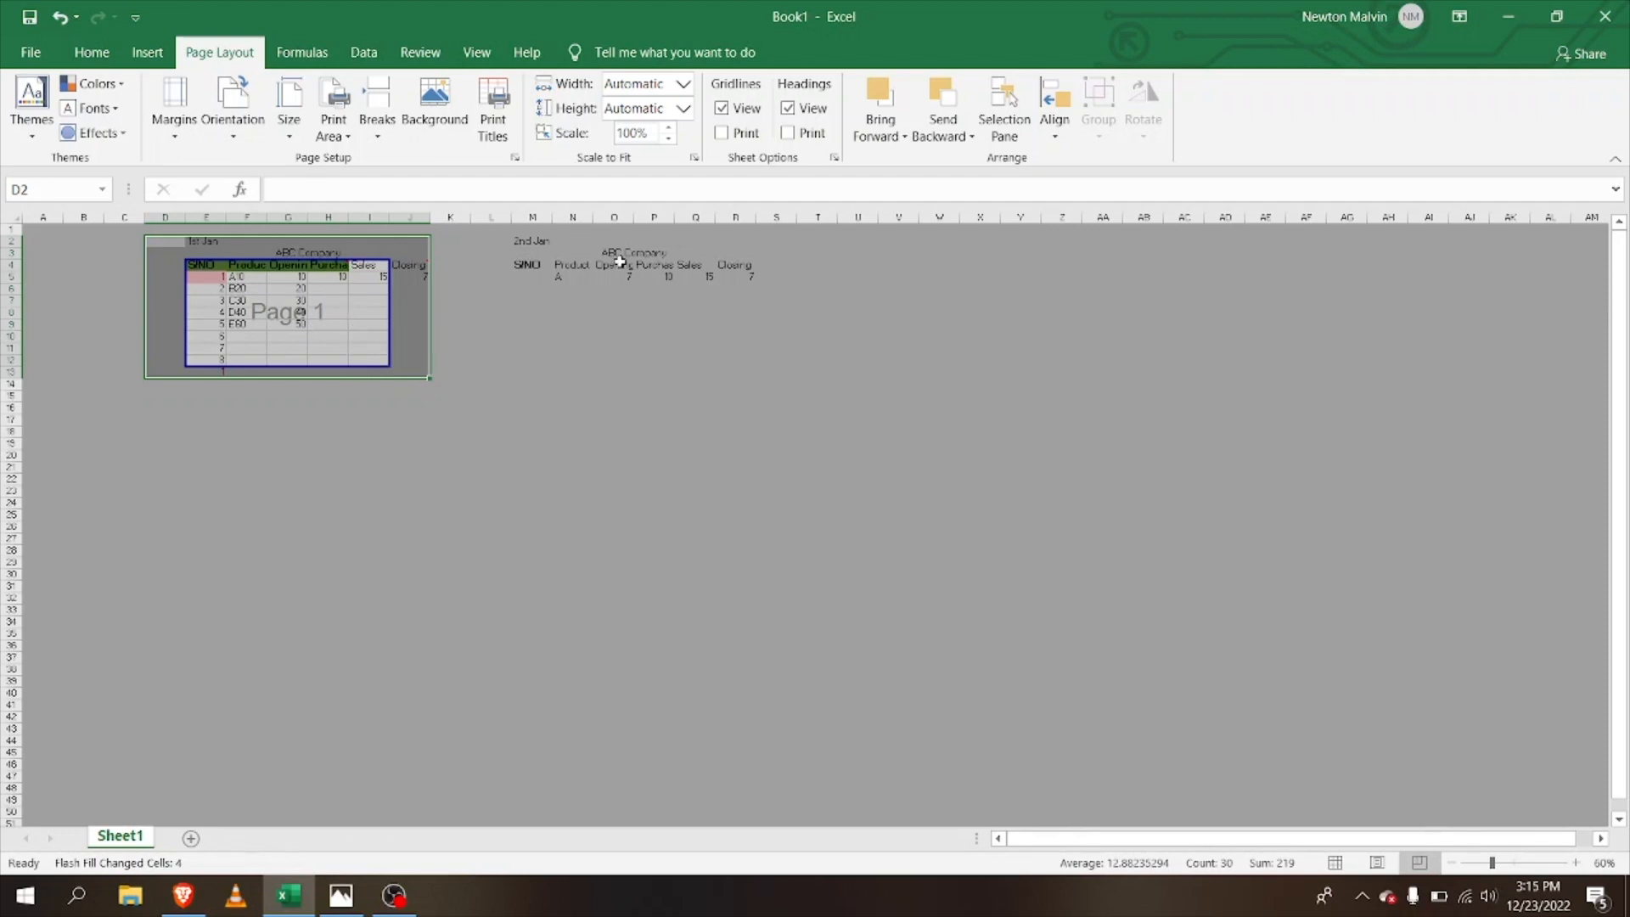
pyautogui.moveTo(411, 273)
pyautogui.moveTo(380, 365); pyautogui.dragTo(298, 312)
pyautogui.click(360, 489)
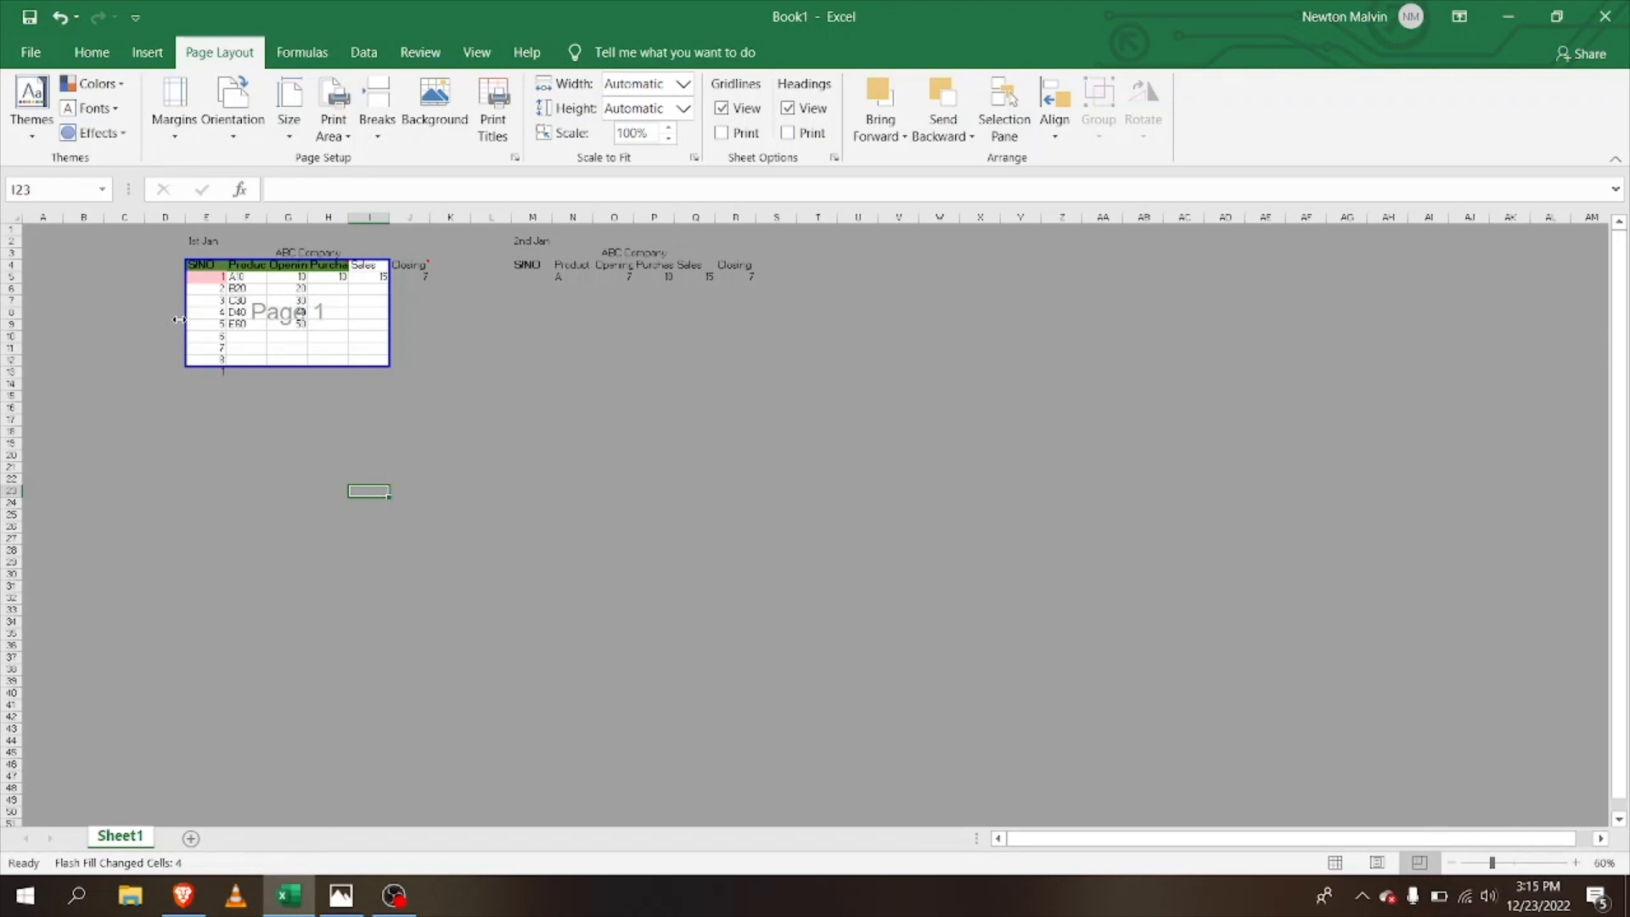
pyautogui.click(59, 21)
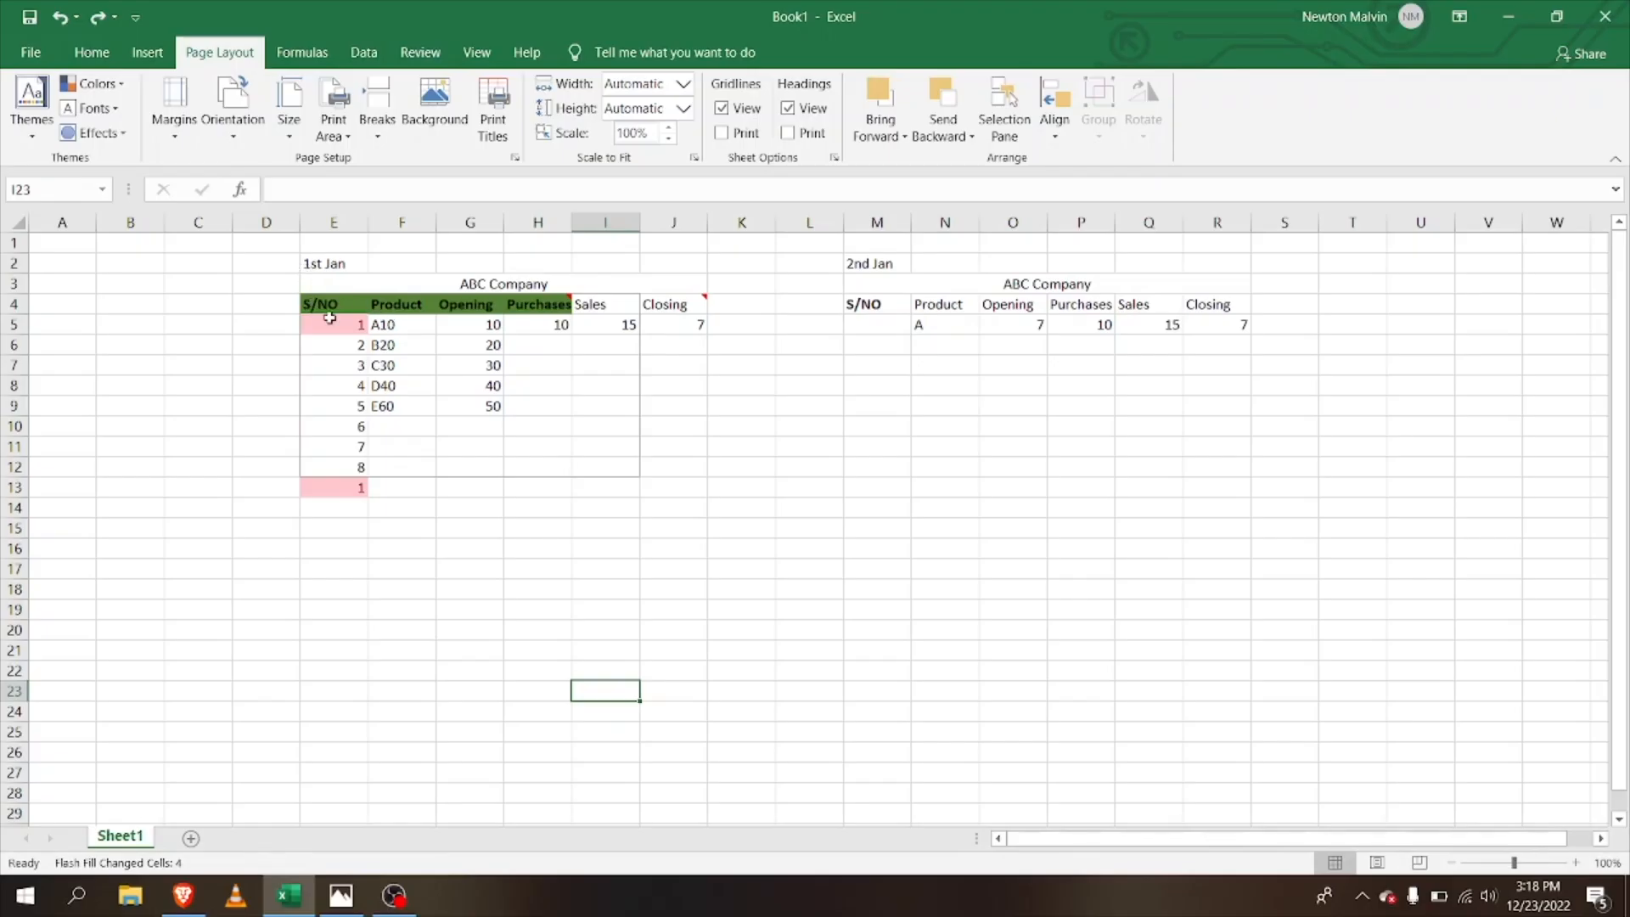
# Step: Sort the E4:J13 stock table with Custom List chosen as the order
pyautogui.moveTo(331, 314)
pyautogui.mouseDown()
pyautogui.moveTo(619, 458)
pyautogui.moveTo(509, 505)
pyautogui.moveTo(644, 494)
pyautogui.mouseUp()
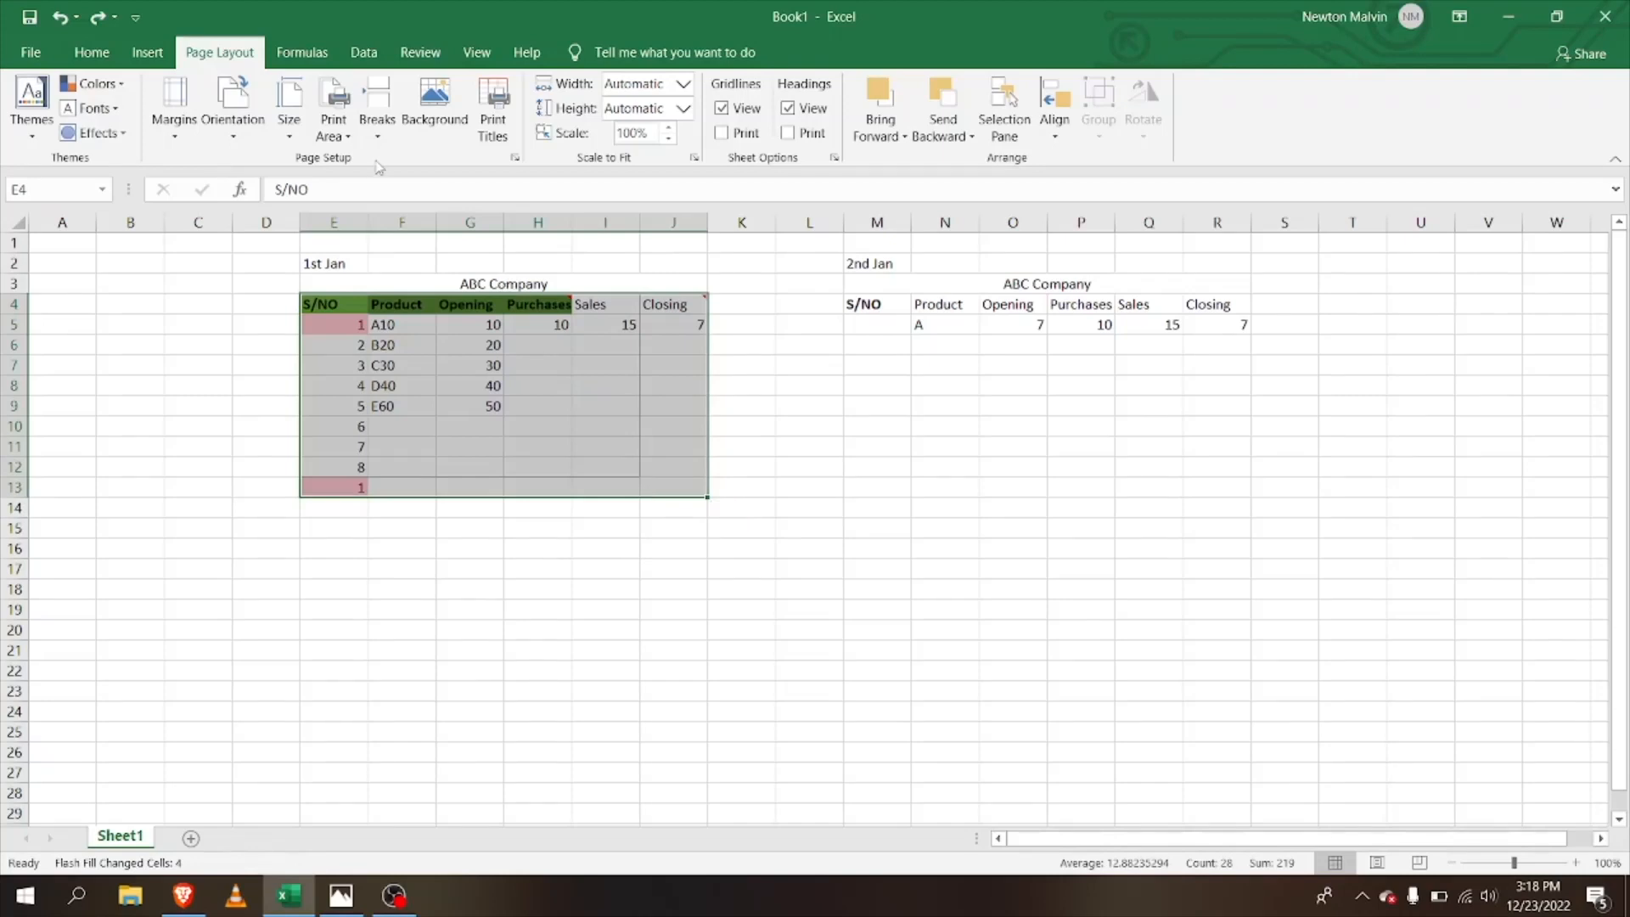
pyautogui.click(365, 58)
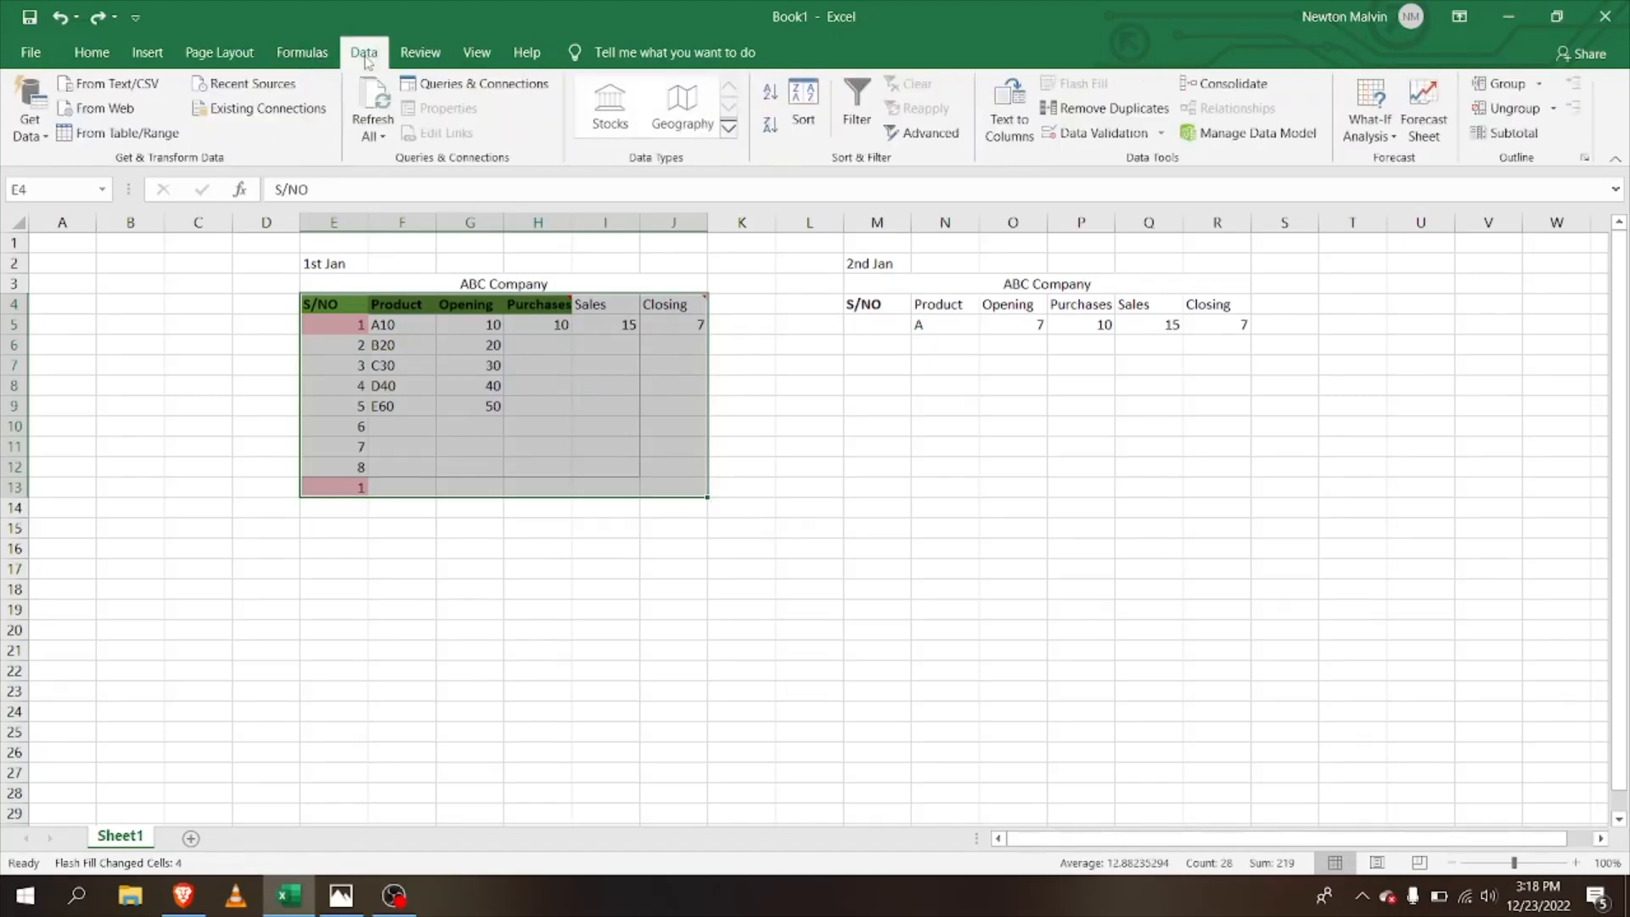
pyautogui.click(802, 119)
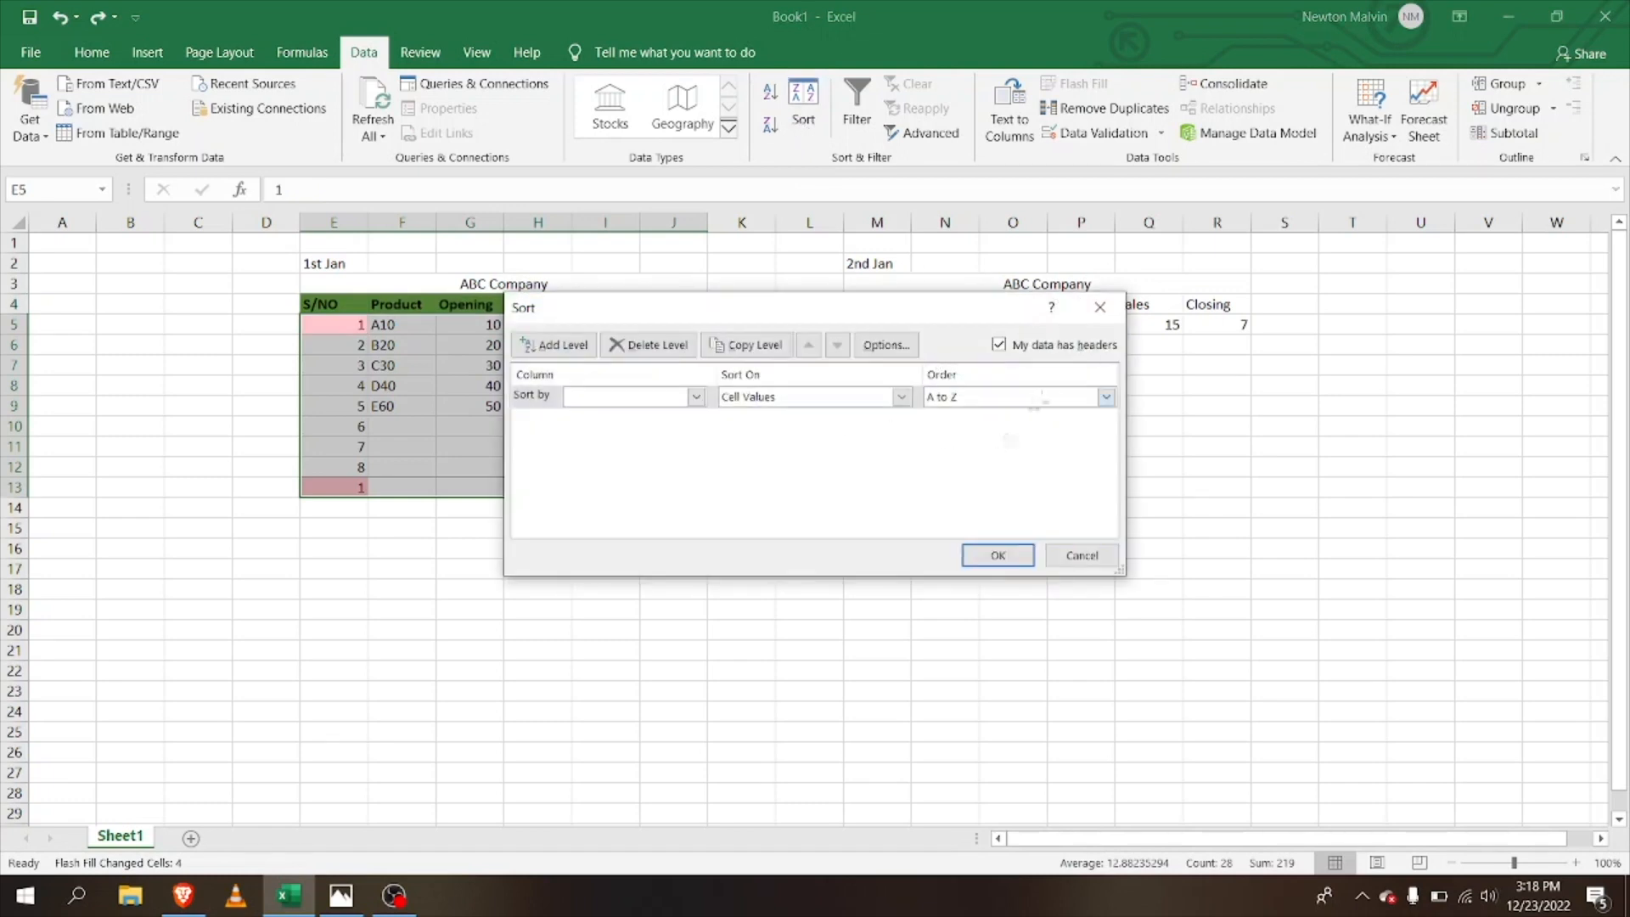
pyautogui.click(1104, 397)
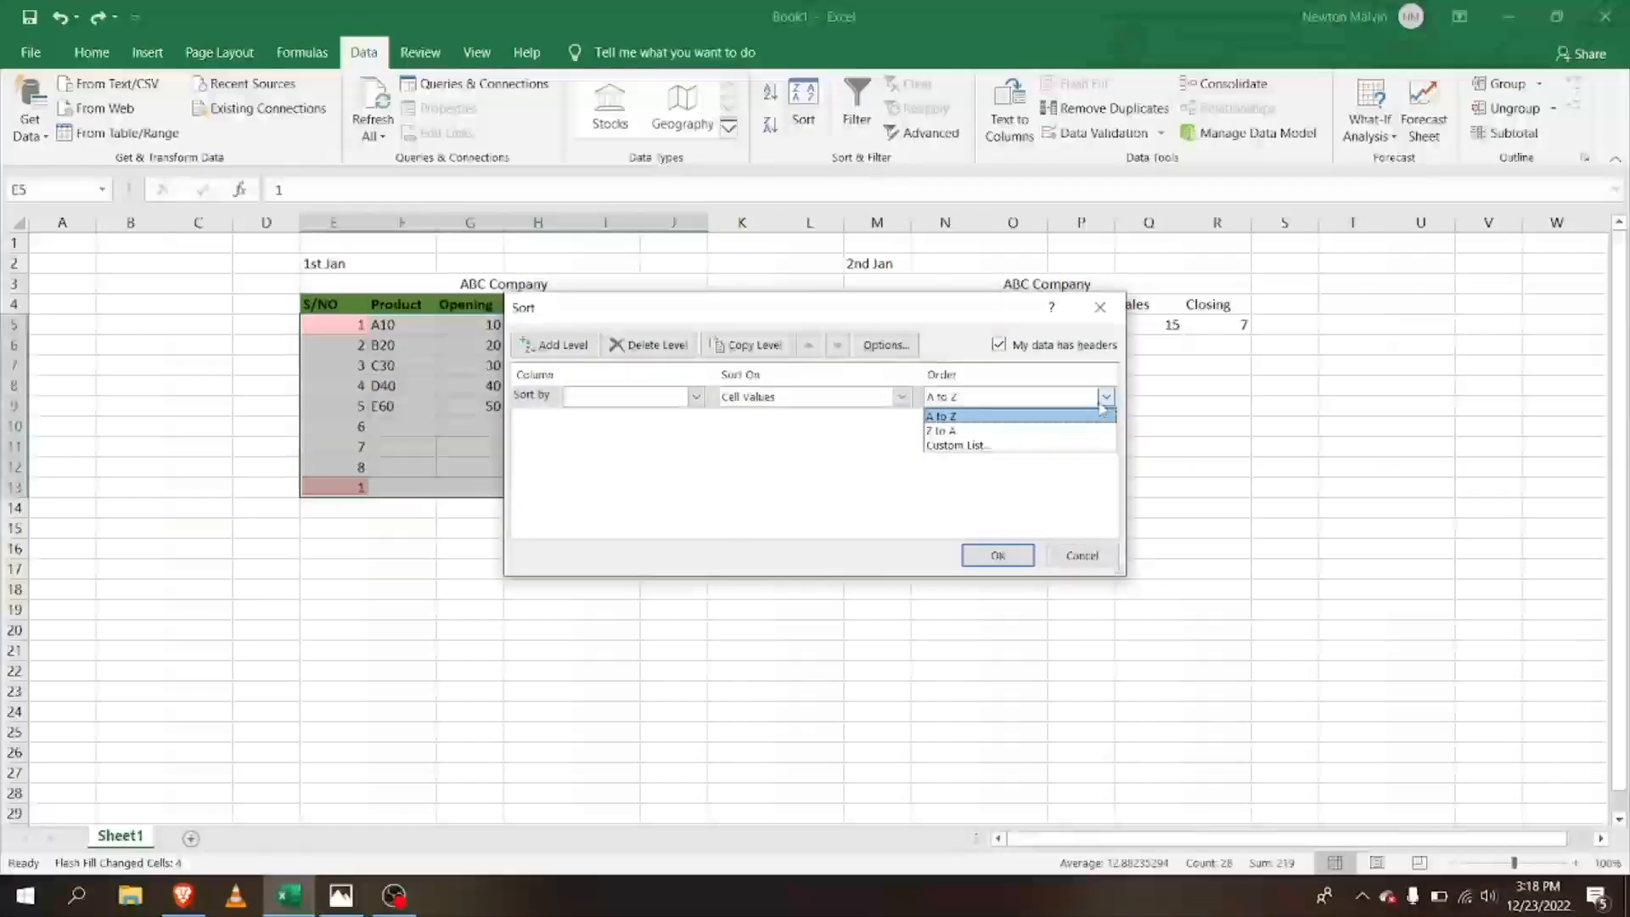
pyautogui.click(1021, 449)
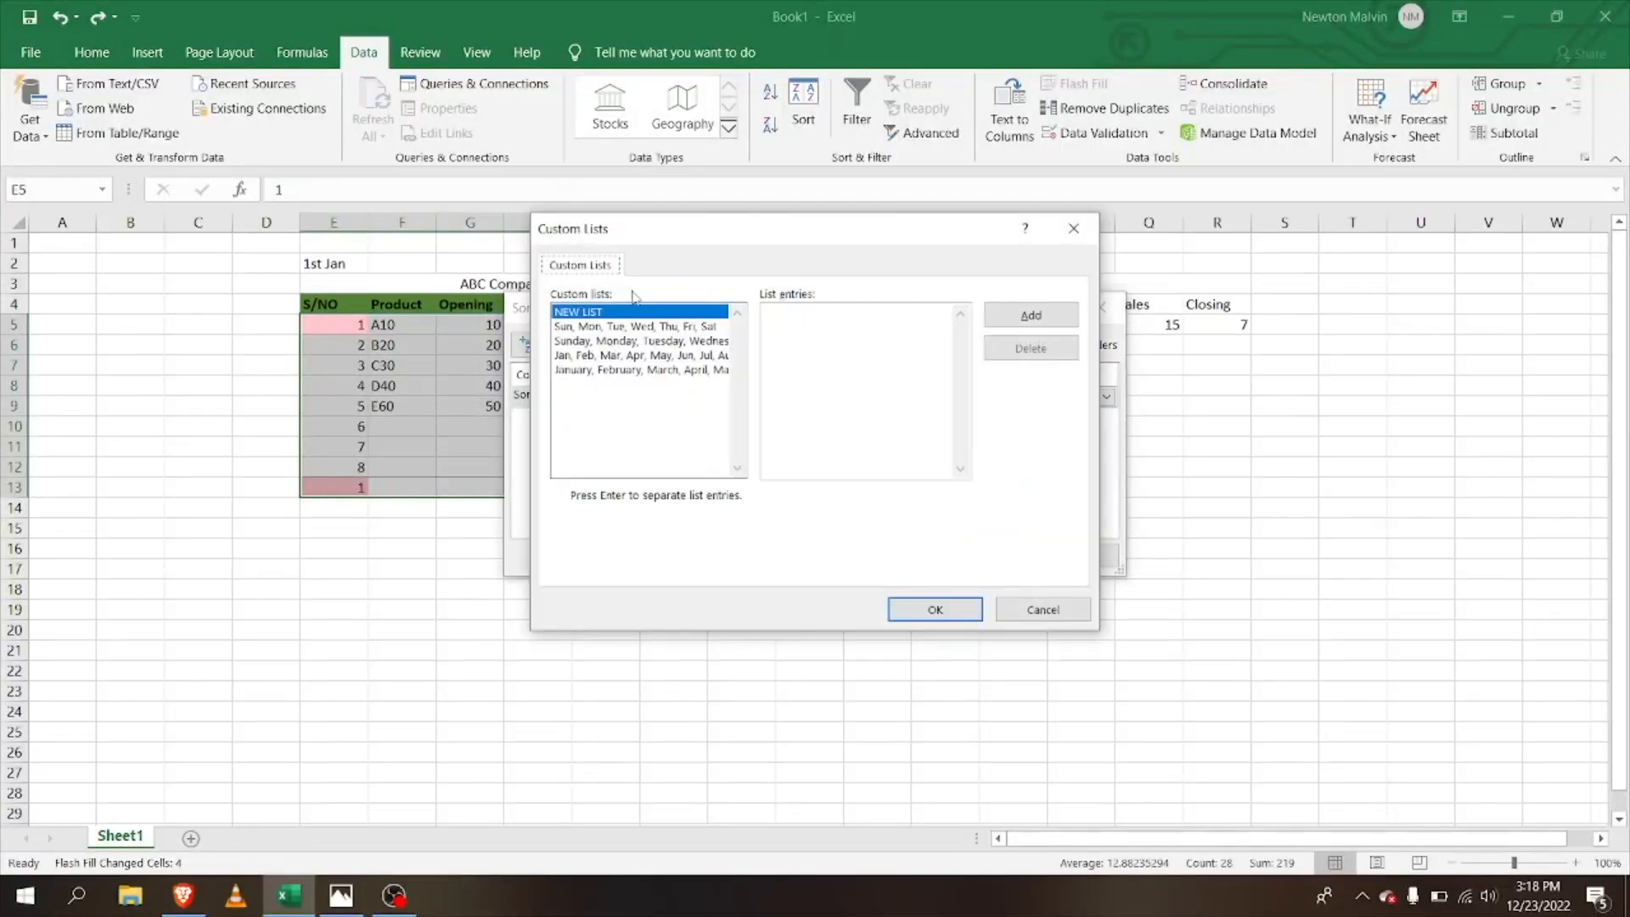
# Step: Add the custom list B20, D40, A10, E60 and confirm it as the sort order
pyautogui.click(803, 338)
pyautogui.write('820')
pyautogui.click(1053, 324)
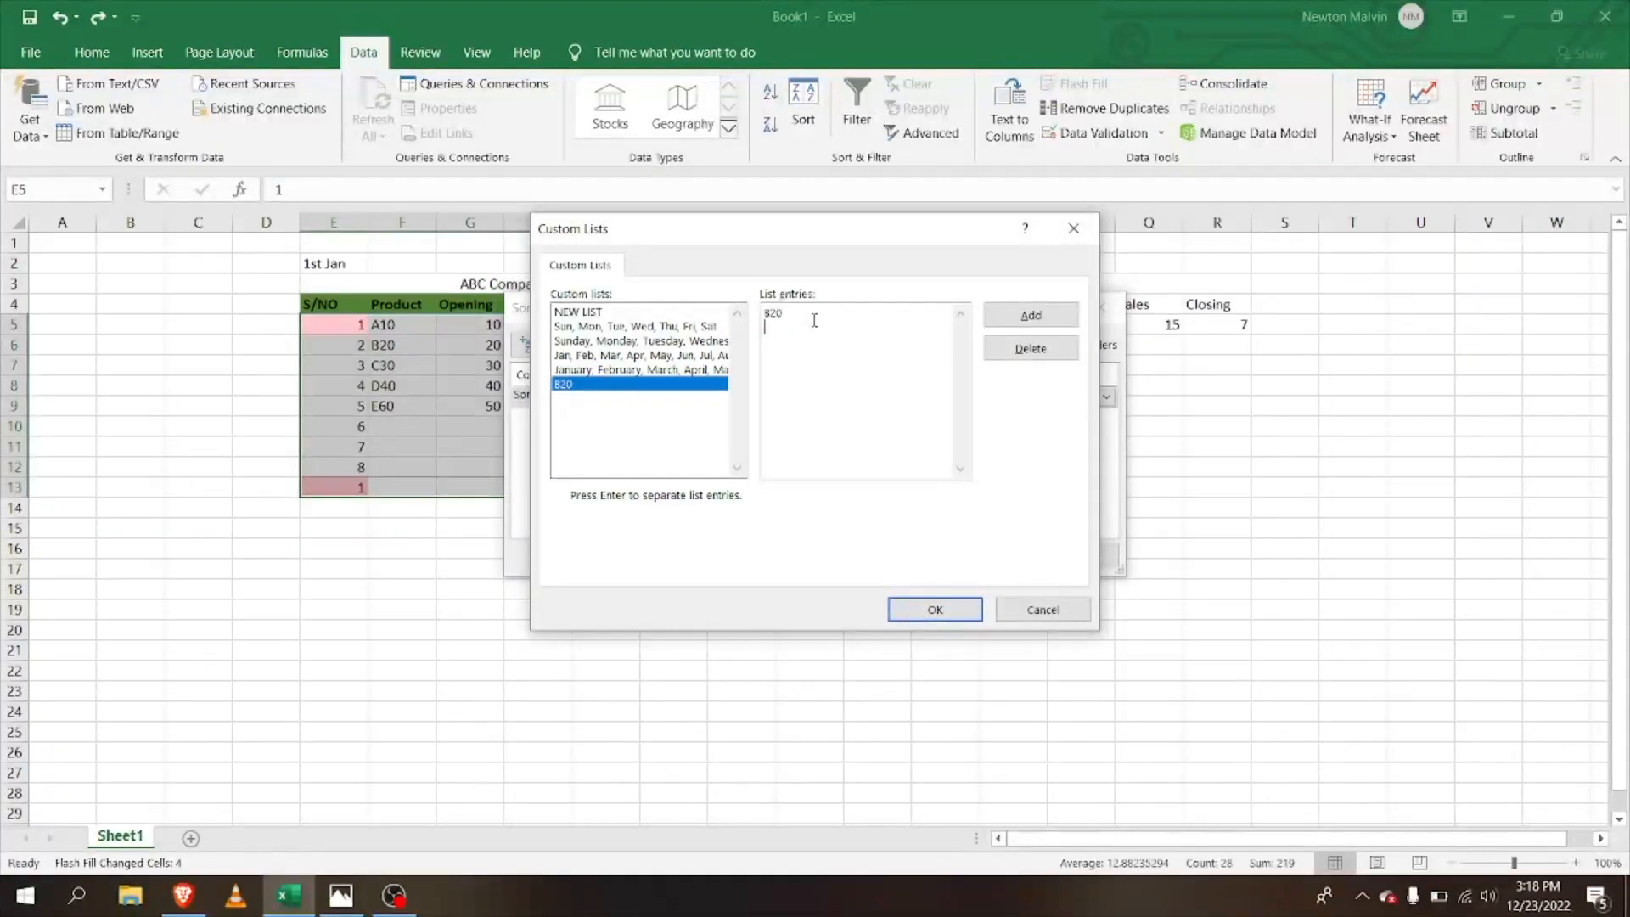
pyautogui.press('Return')
pyautogui.write('D40')
pyautogui.press('Return')
pyautogui.write('A1')
pyautogui.write('0')
pyautogui.write('E')
pyautogui.write('60')
pyautogui.click(1016, 315)
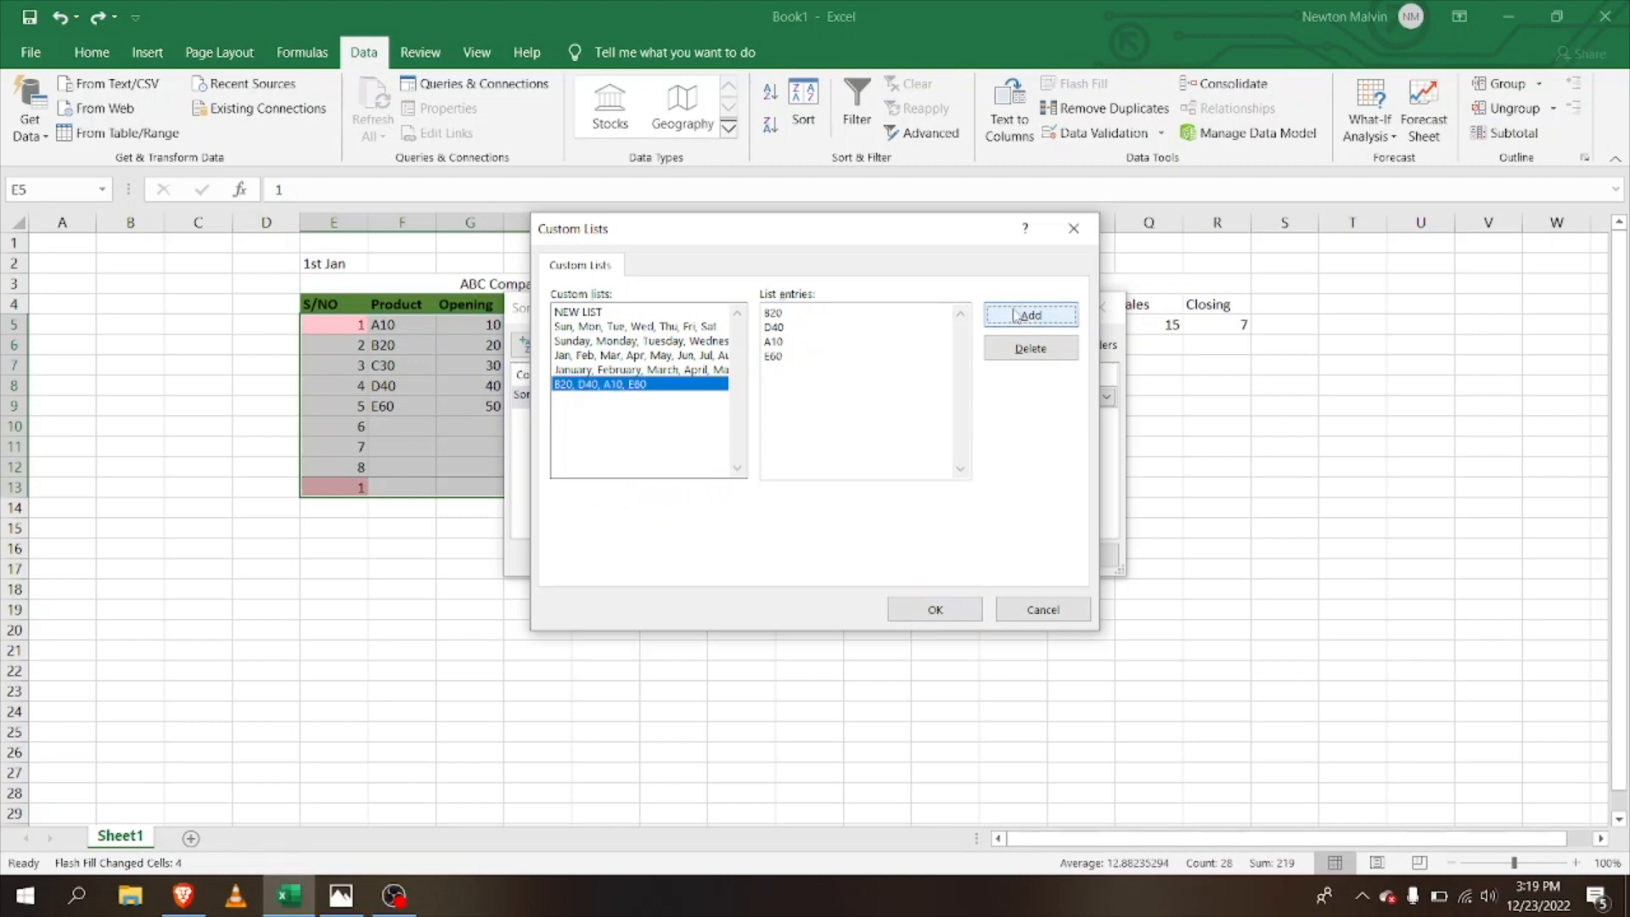
pyautogui.click(944, 609)
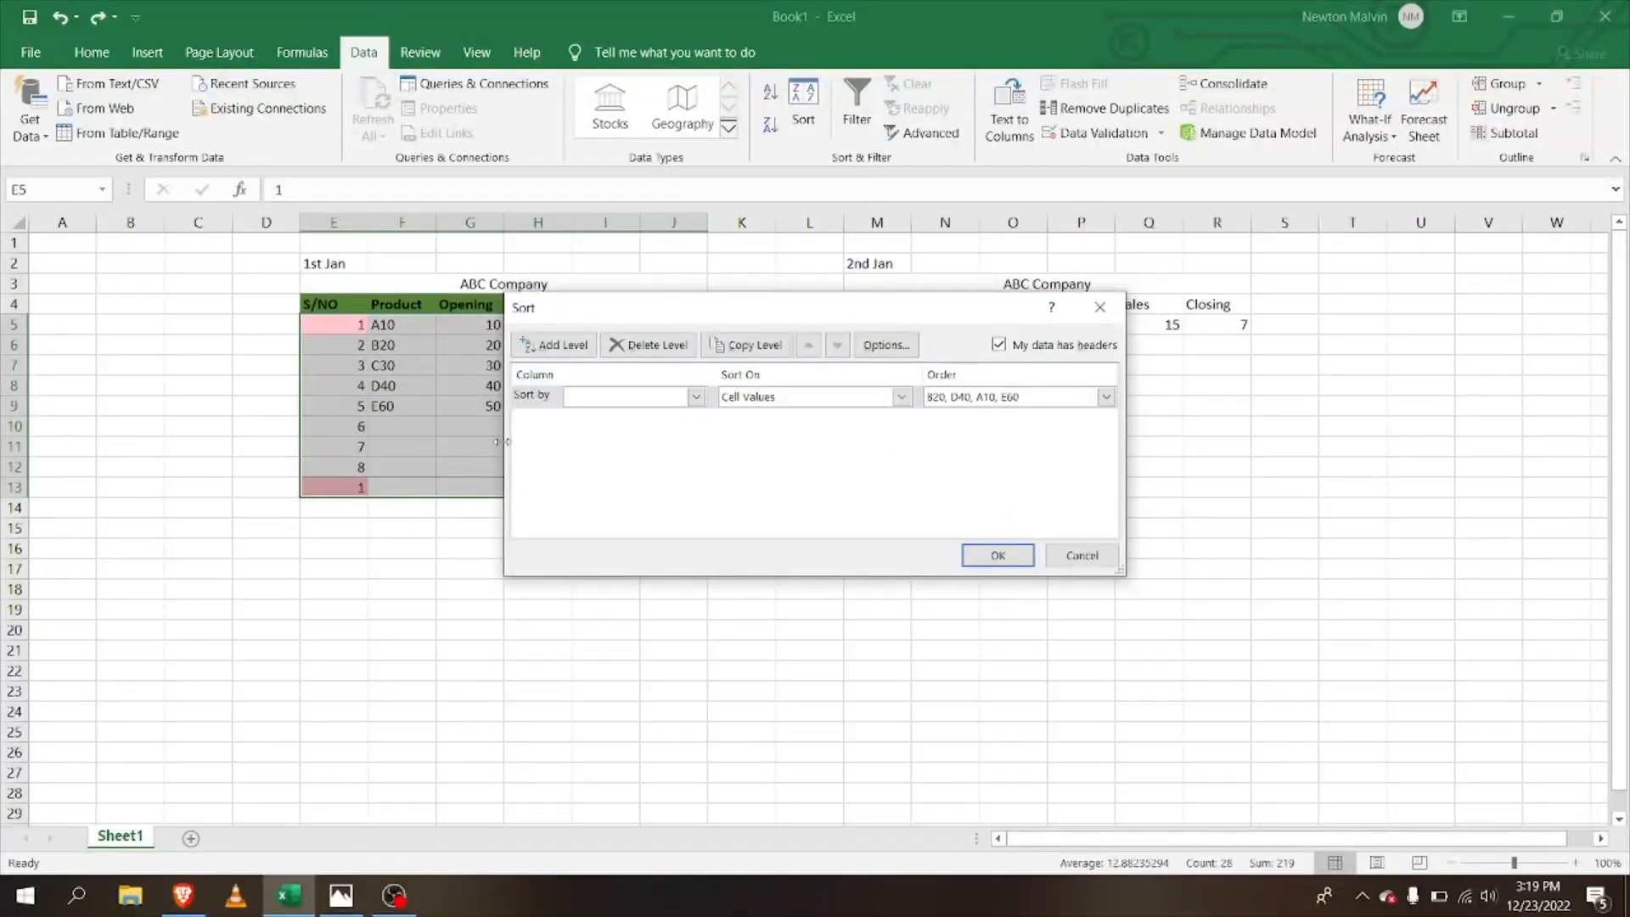
# Step: Sort the table by Product on cell values using the custom order B20, D40, A10, E60, then deselect it
pyautogui.click(994, 554)
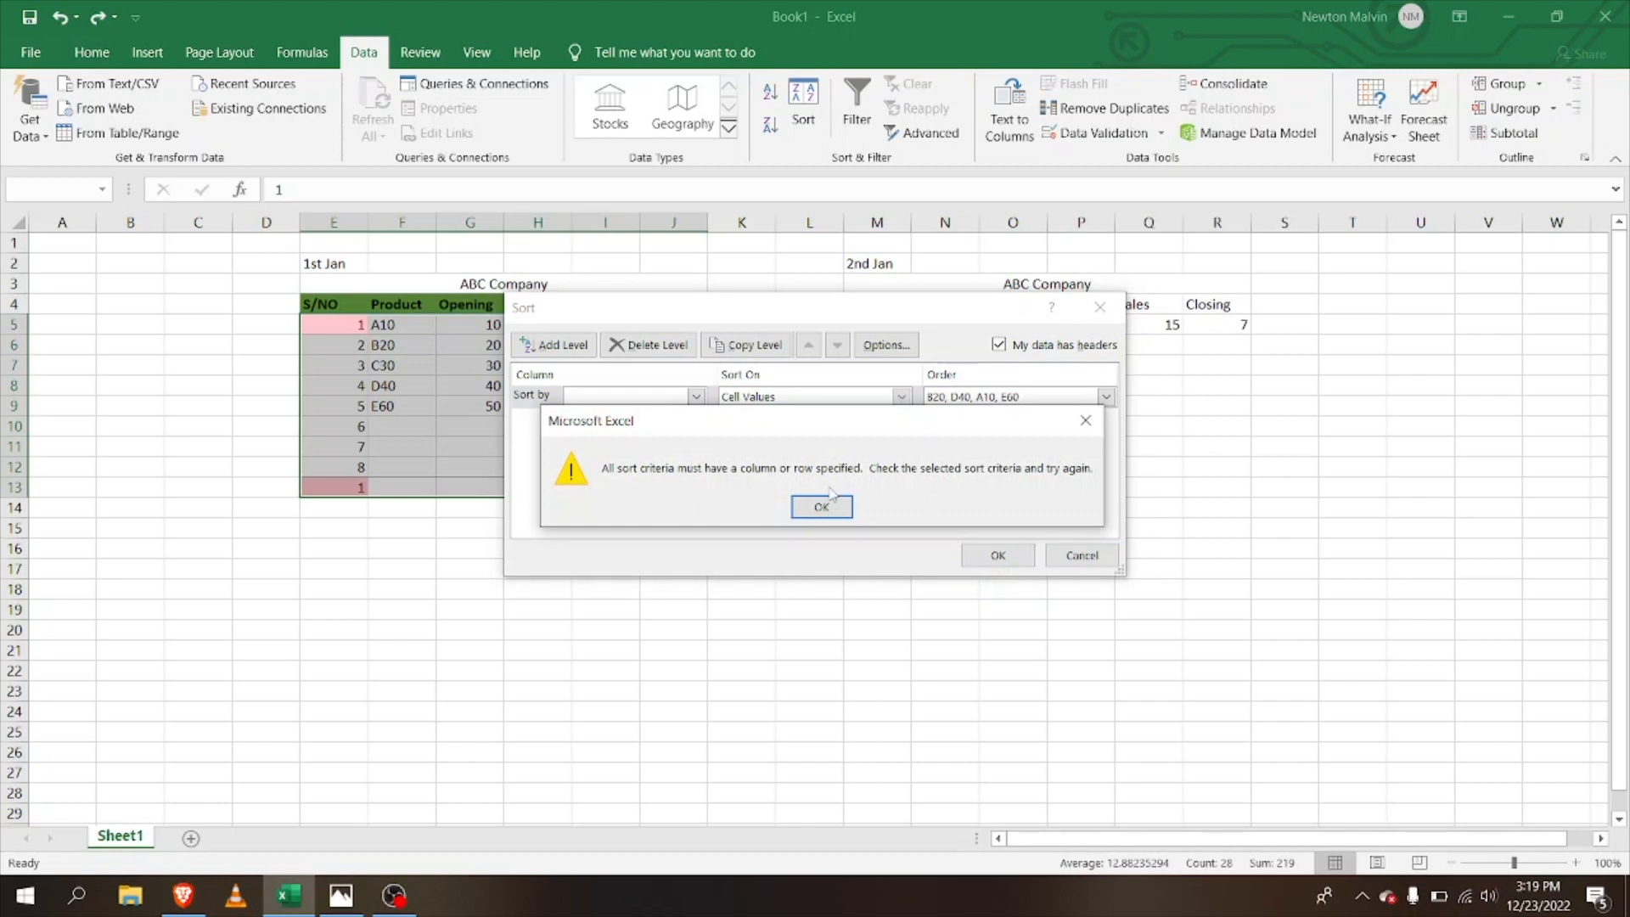
pyautogui.click(816, 504)
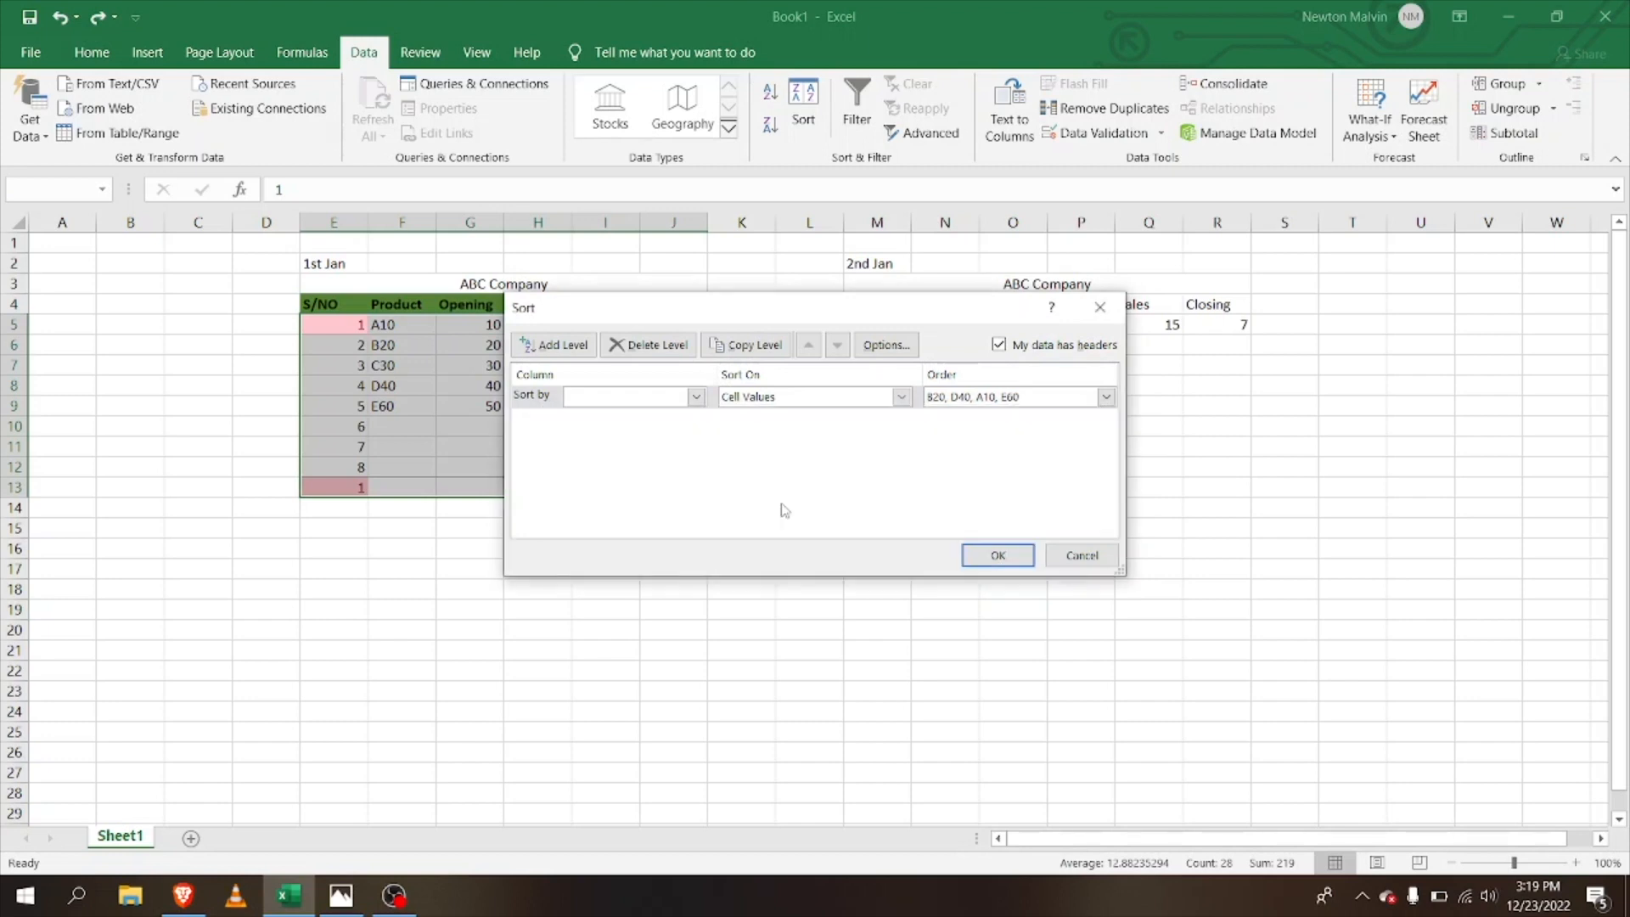
pyautogui.click(900, 398)
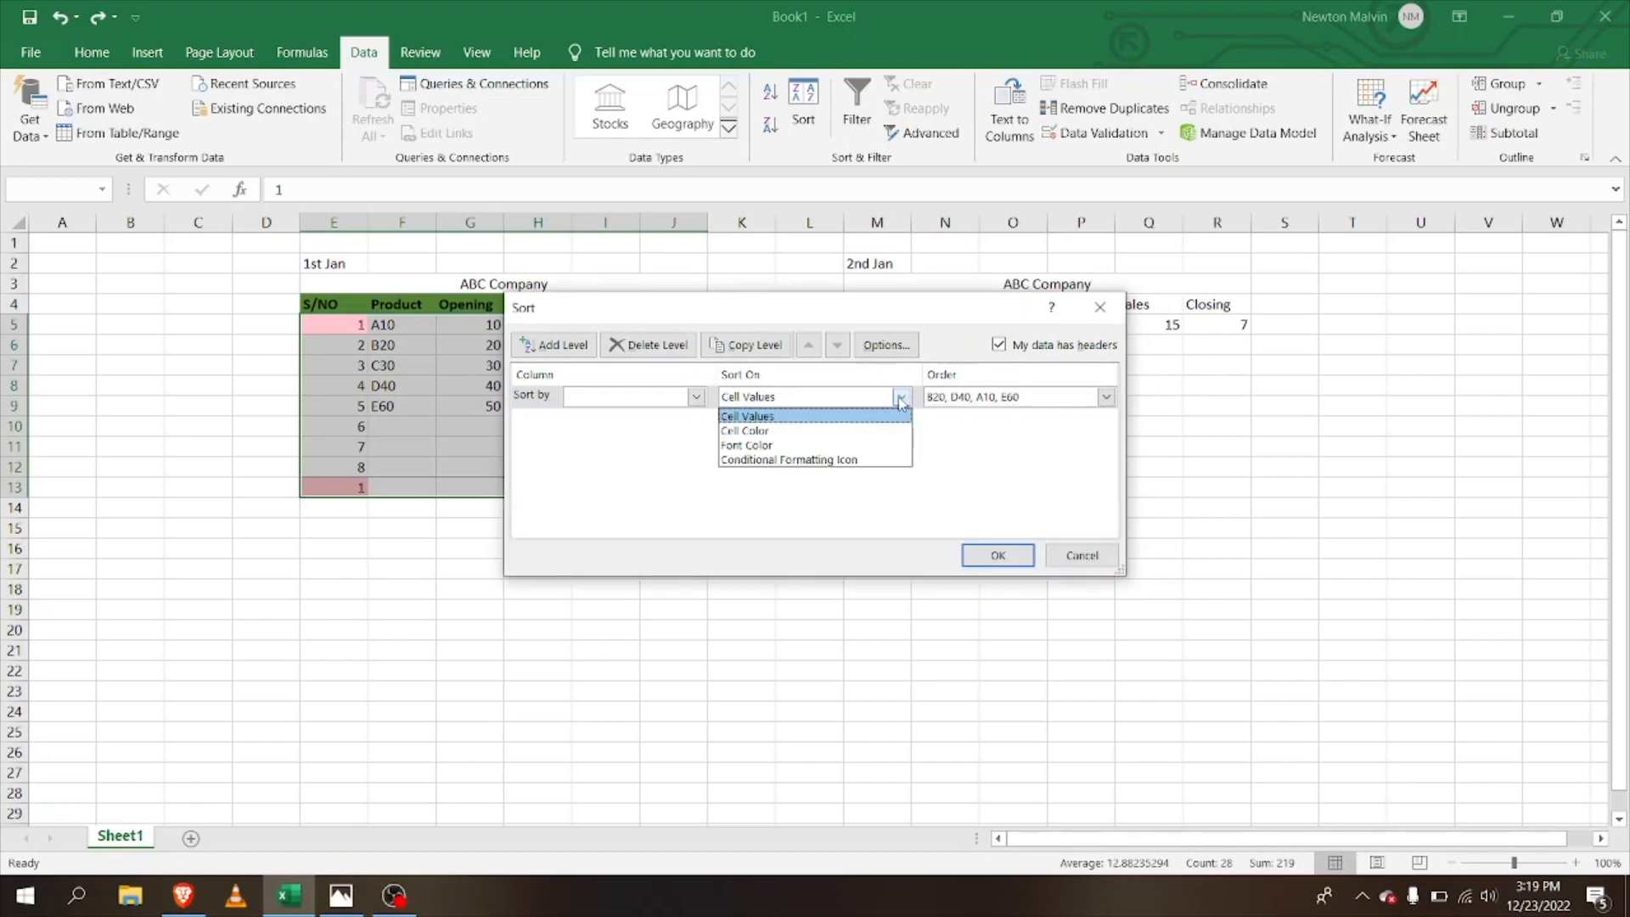
pyautogui.click(900, 397)
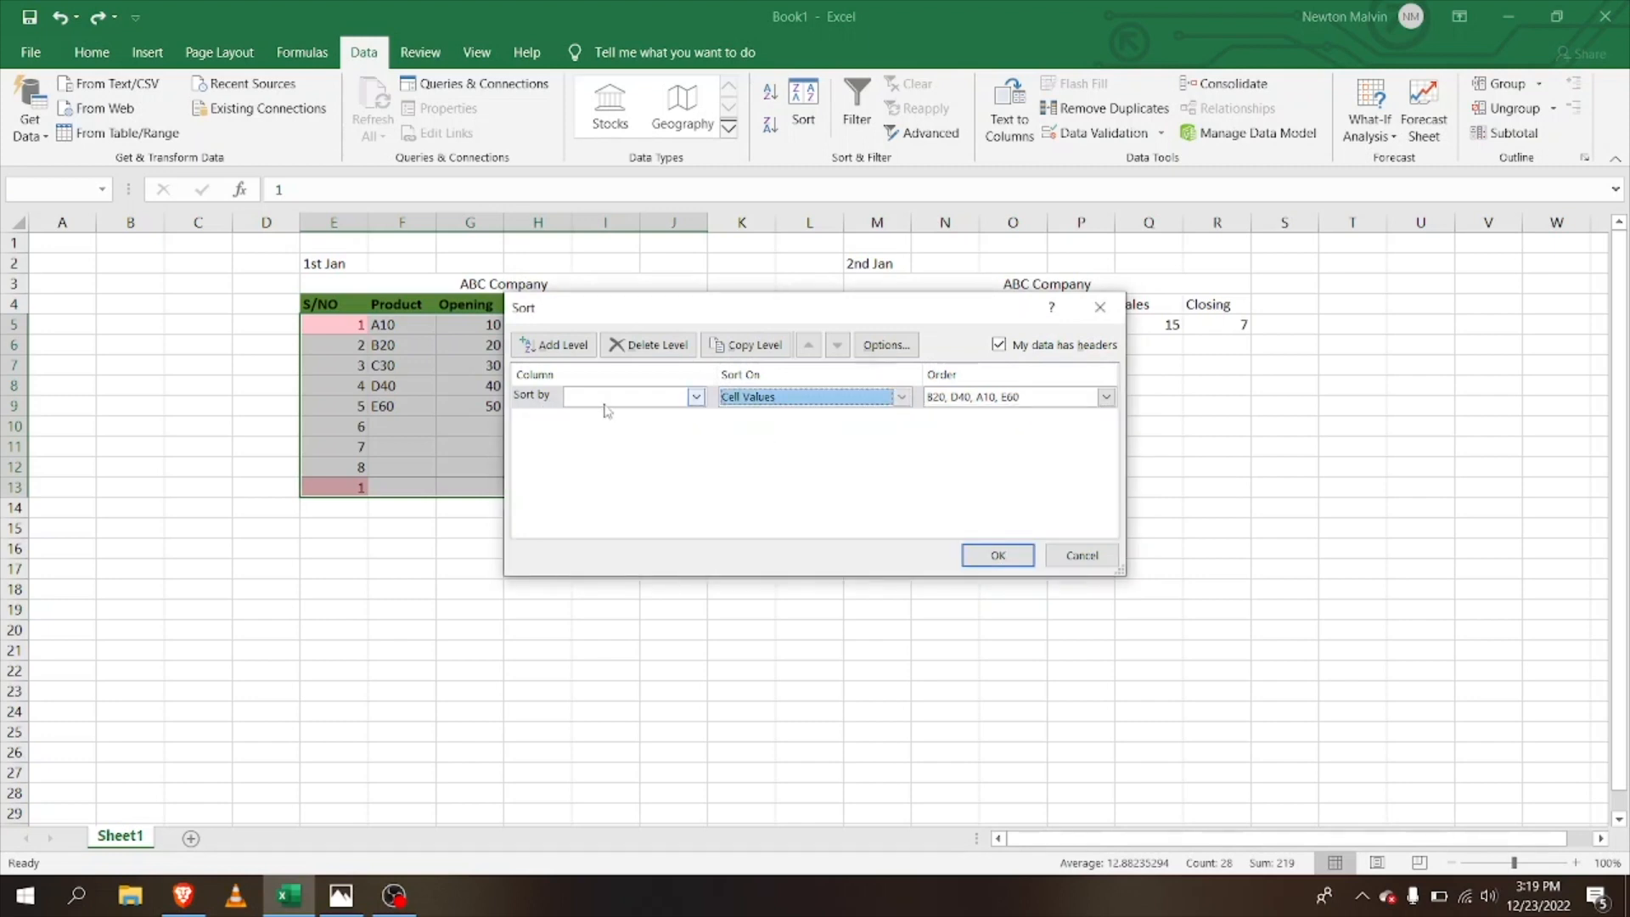
pyautogui.click(696, 398)
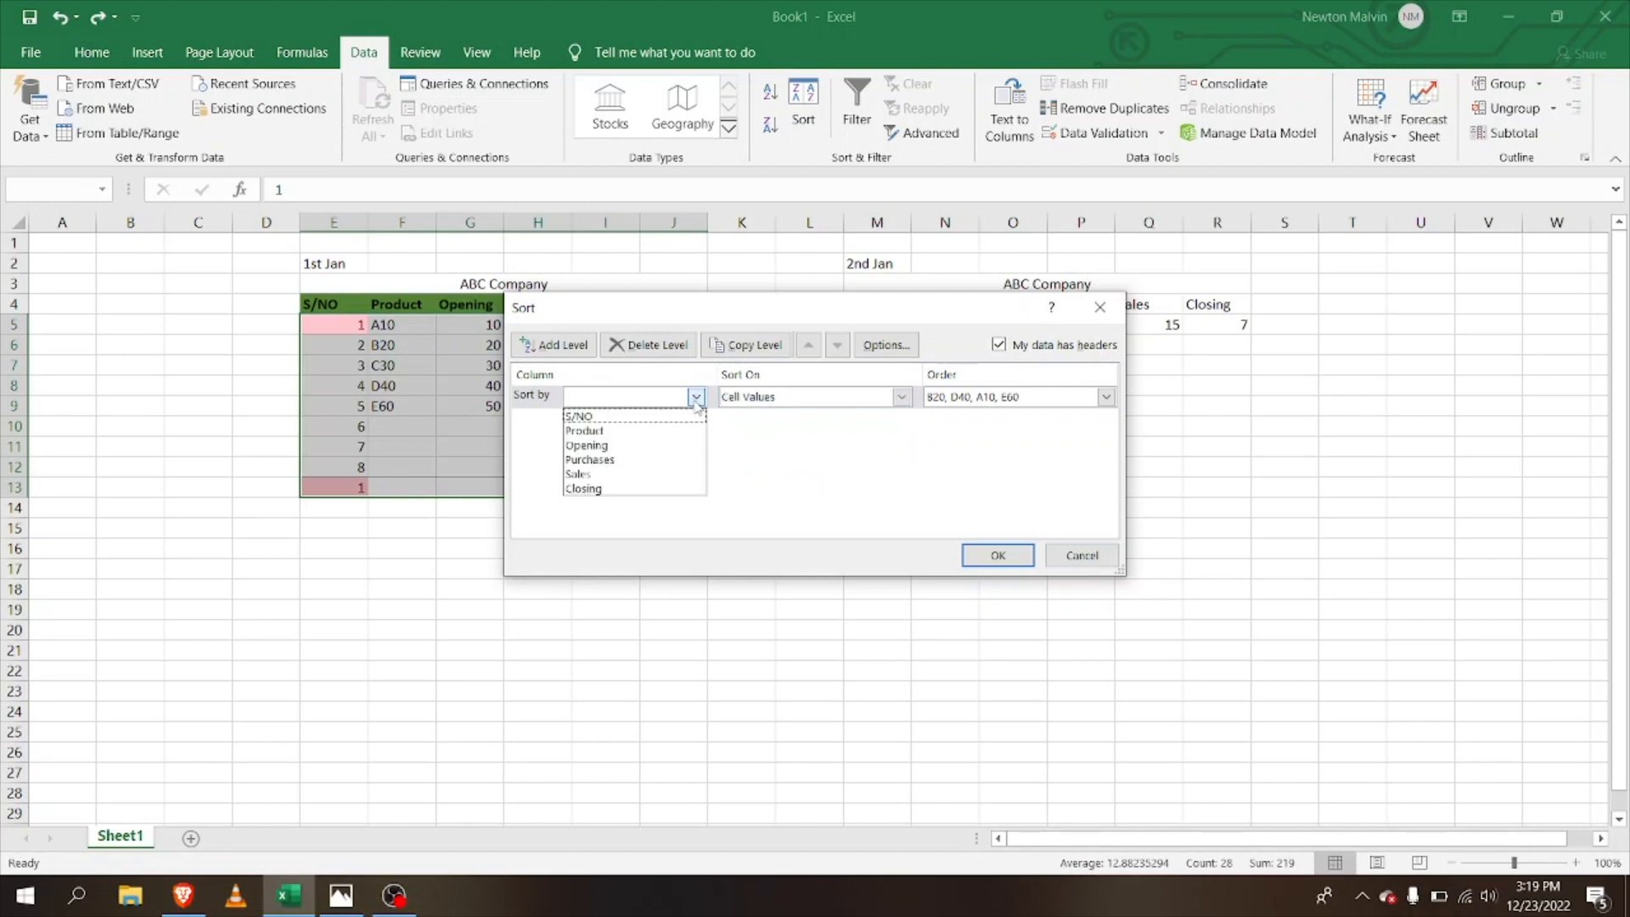
pyautogui.click(585, 433)
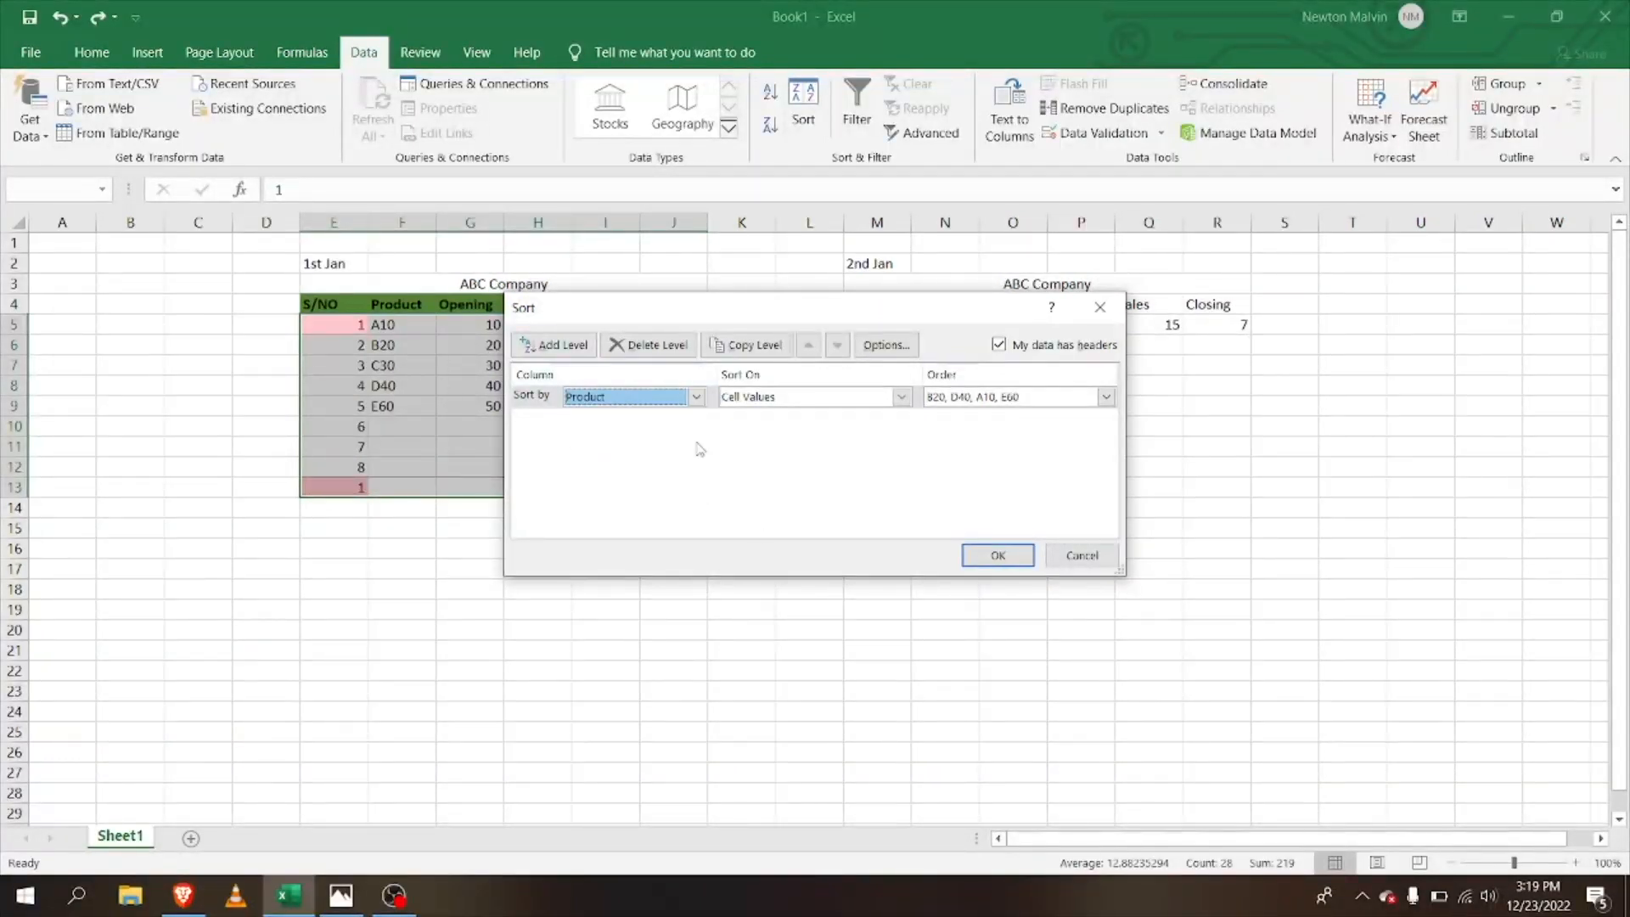
pyautogui.click(990, 557)
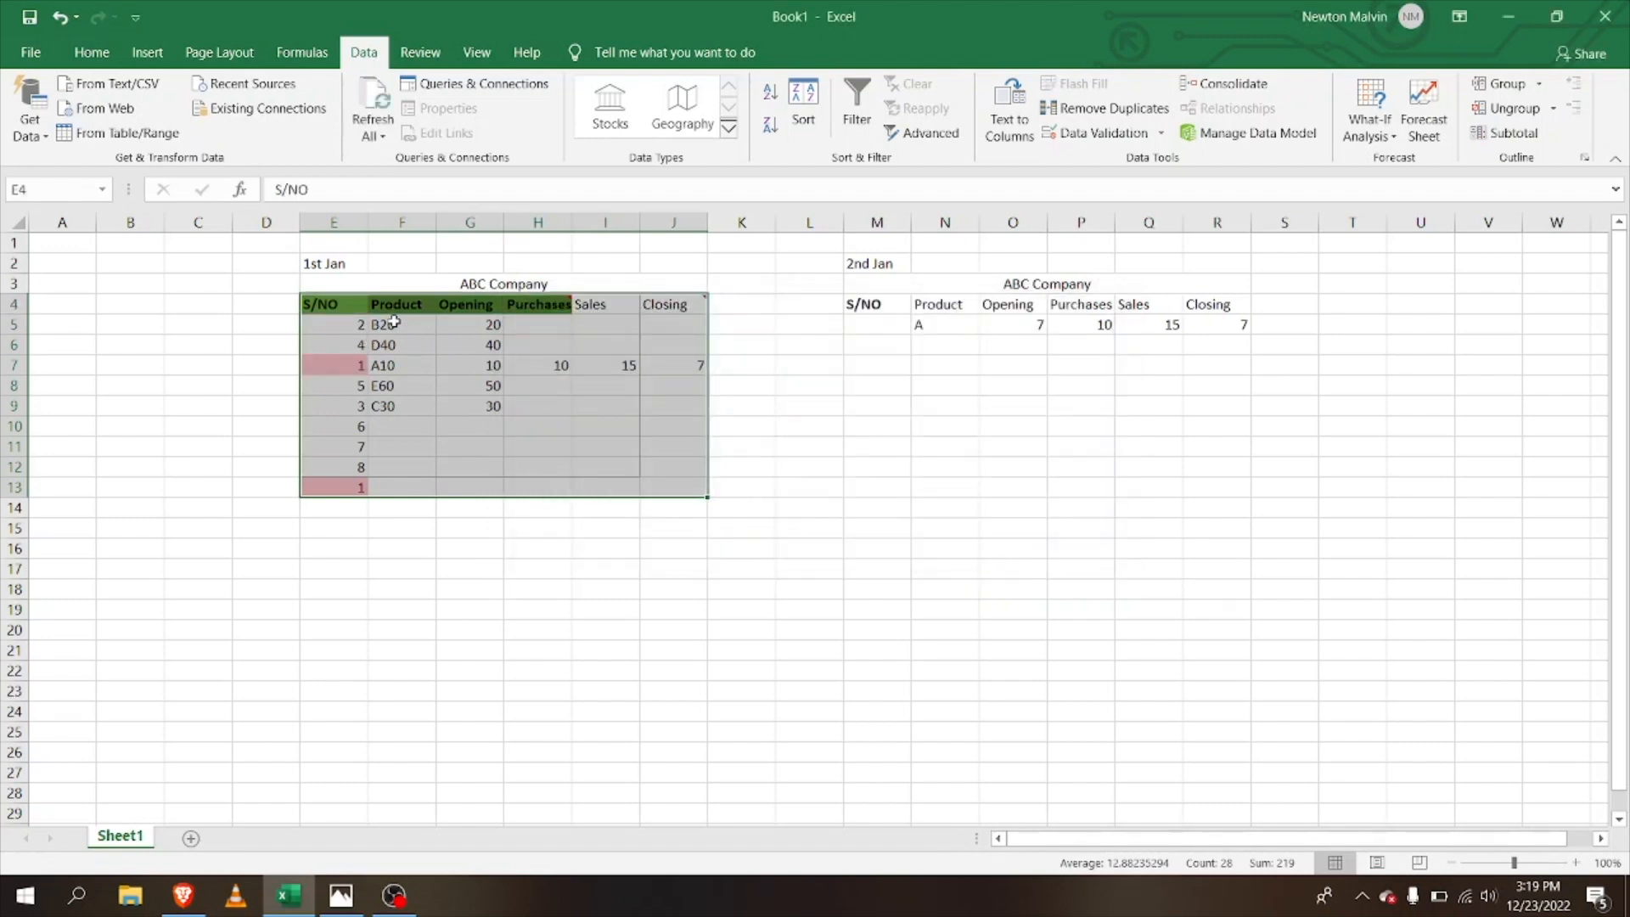
pyautogui.click(417, 389)
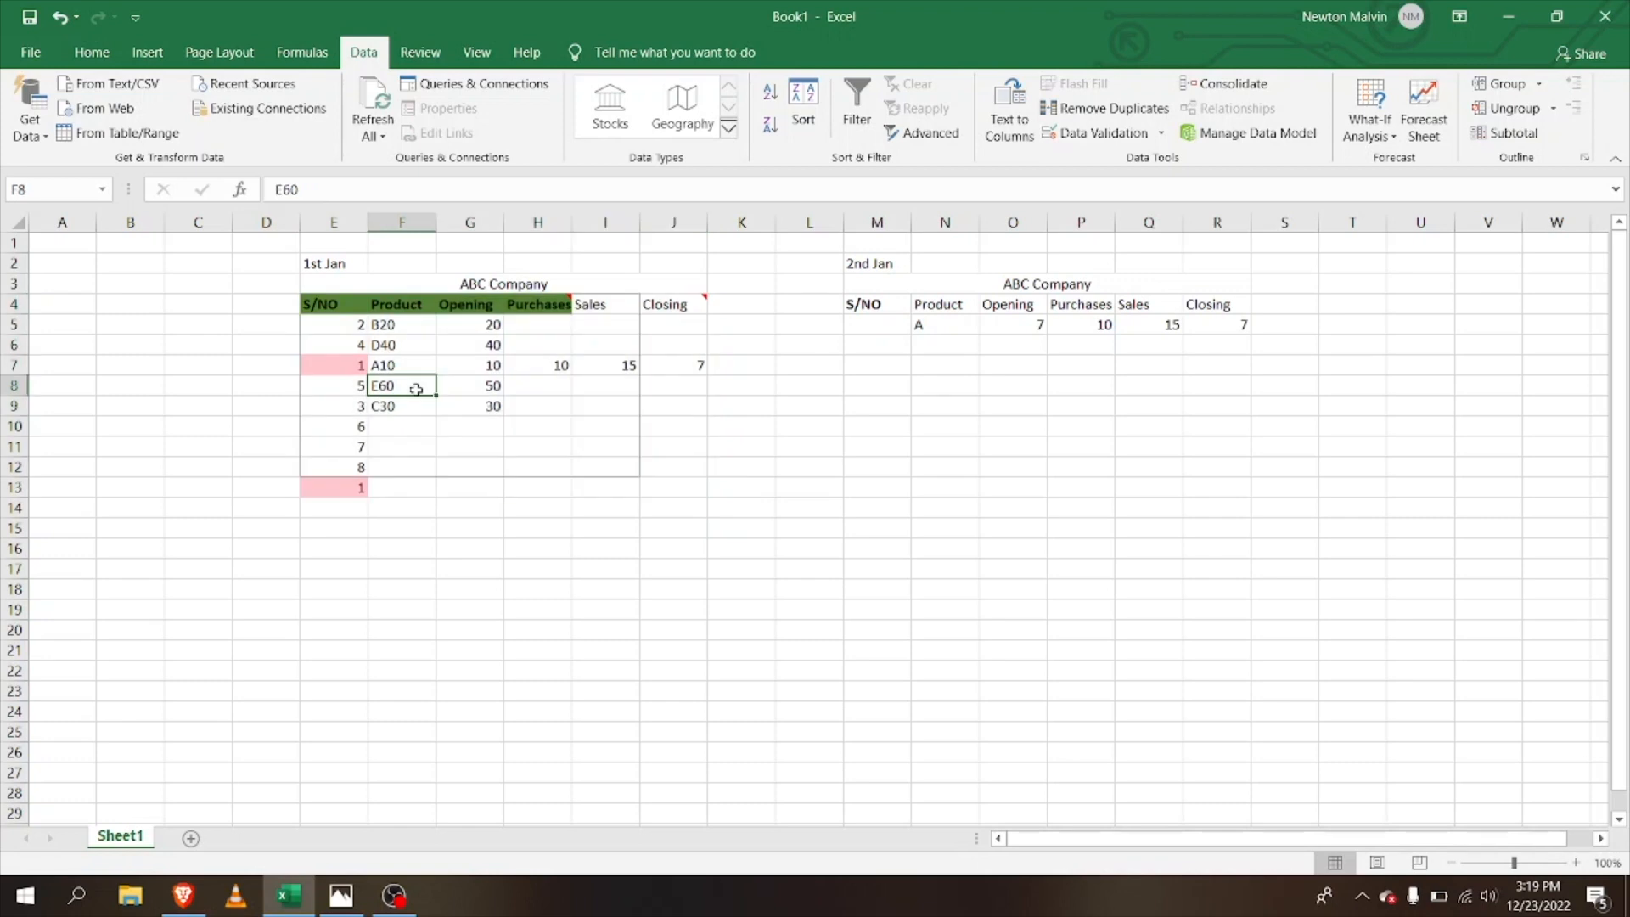
pyautogui.click(413, 571)
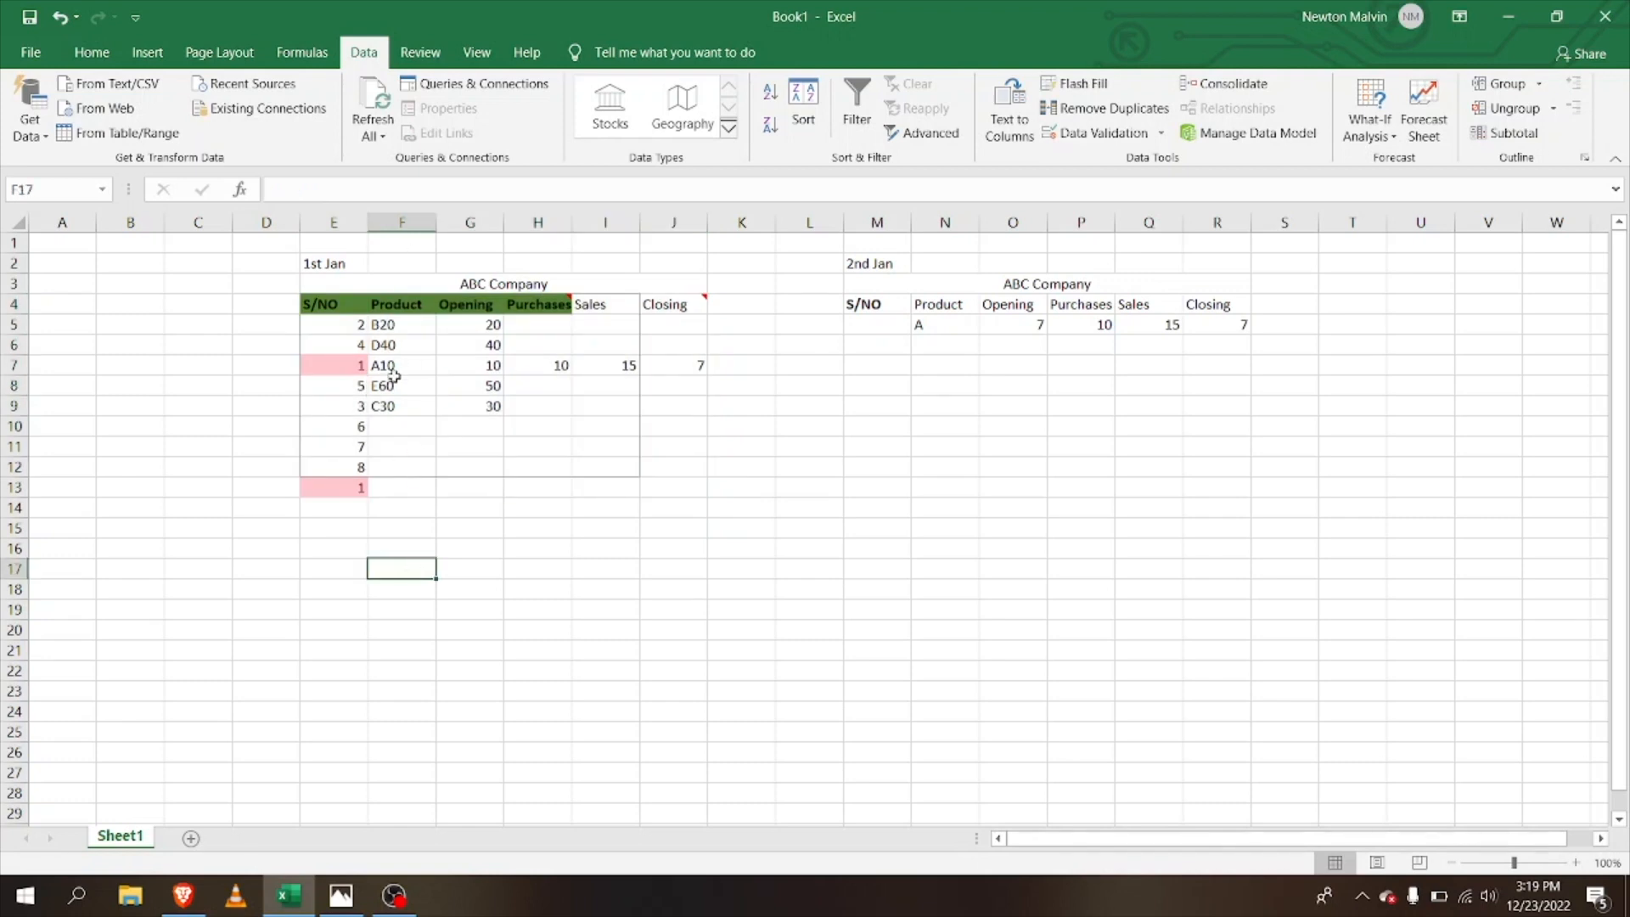